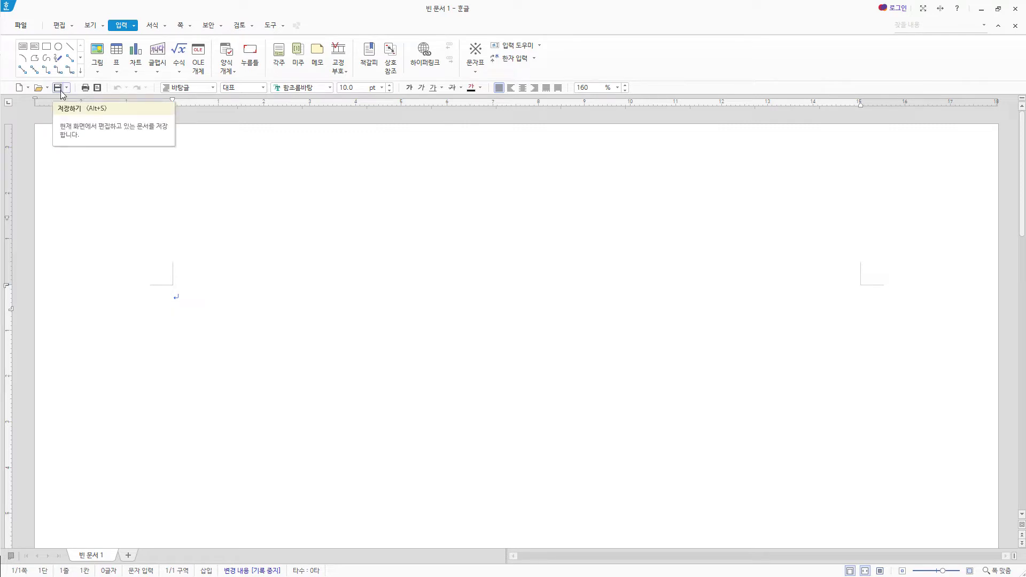
Step: Save the blank document in the ITQ folder as an hwp file named with the examinee number and name
left_click(58, 88)
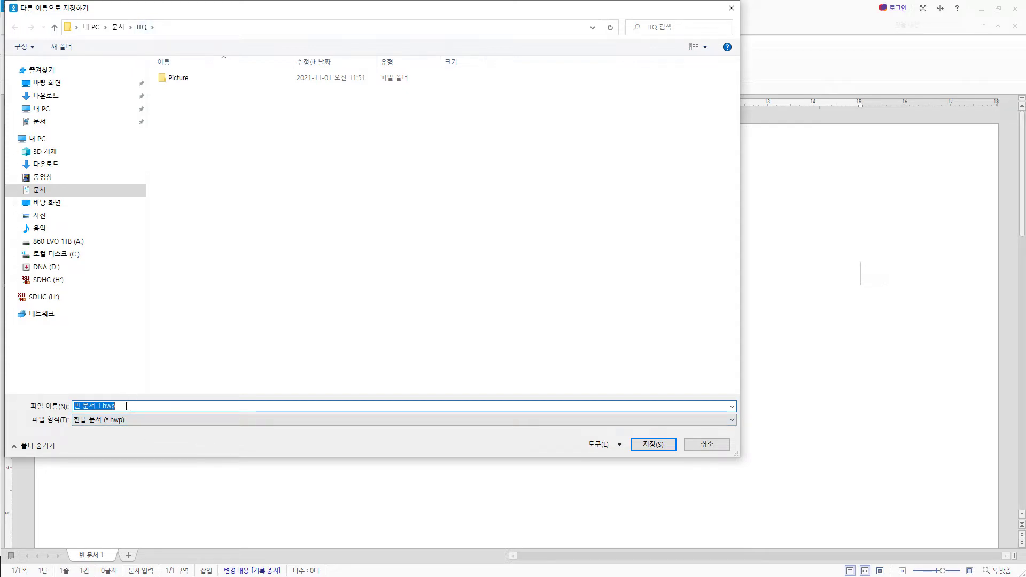
type("12345678-홍길동")
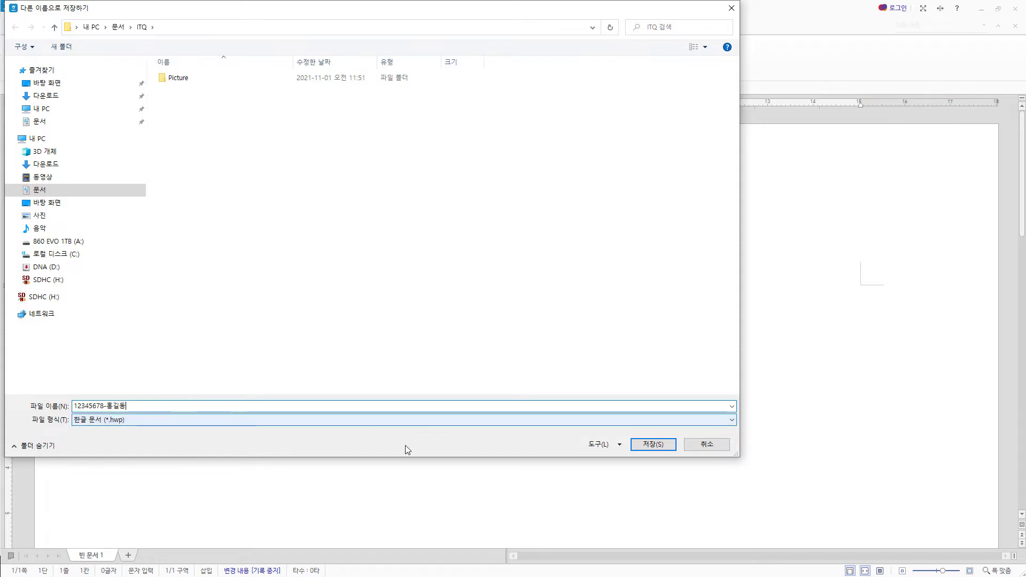
left_click(648, 447)
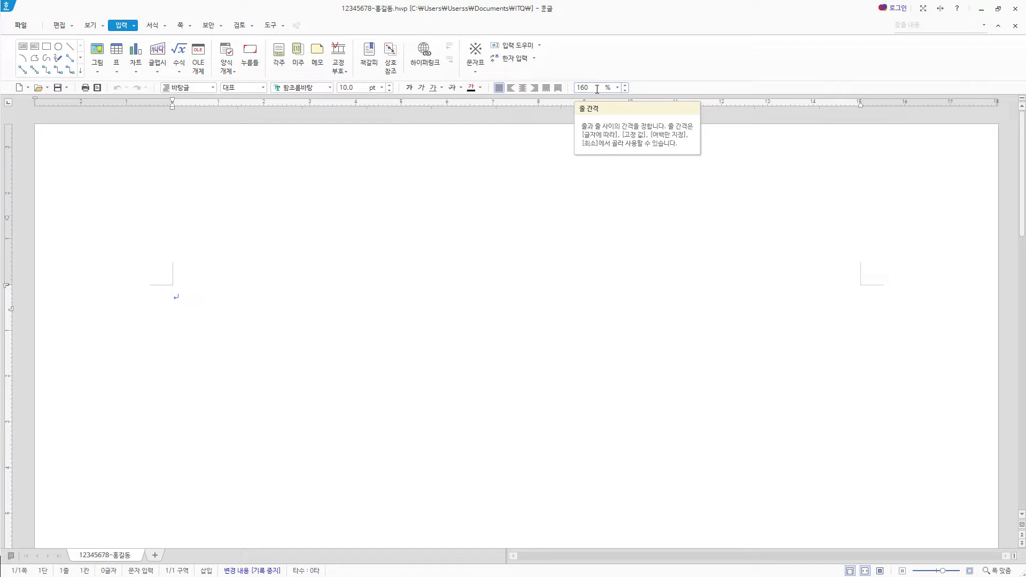
Step: Examine the theme colour sets offered for the text colour, including the 오피스 palette
left_click(481, 87)
left_click(577, 130)
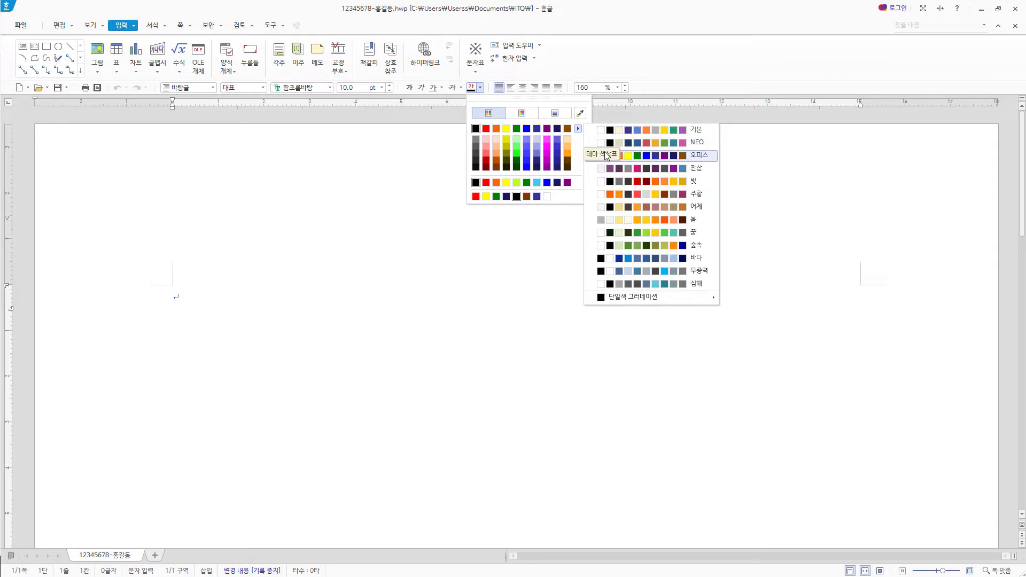
left_click(563, 58)
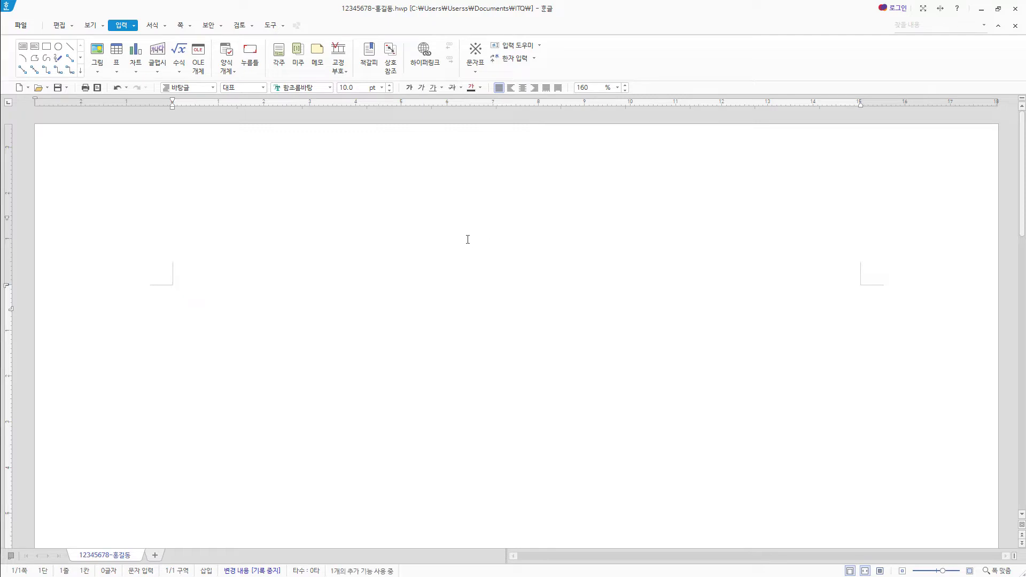
left_click(481, 88)
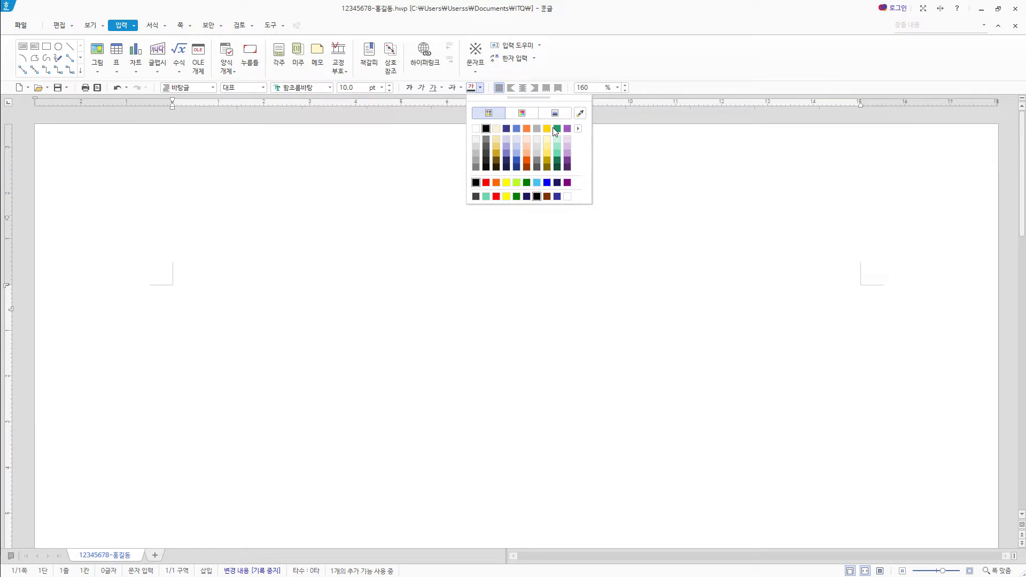
left_click(574, 75)
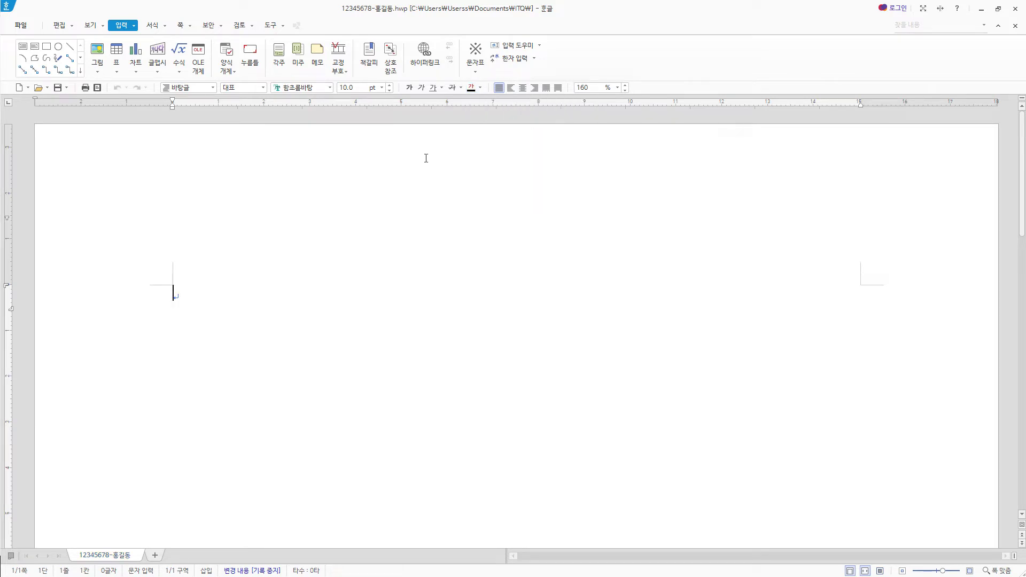
Step: In the page setup (편집 용지), set the left and right margins to 11 mm
key("F7")
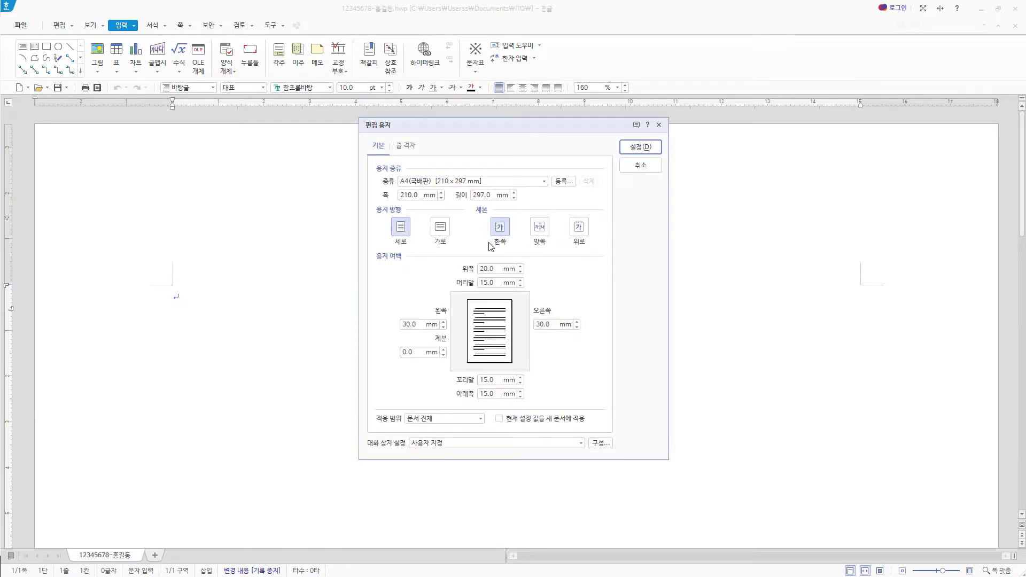
left_click(409, 325)
type("11")
key("Tab")
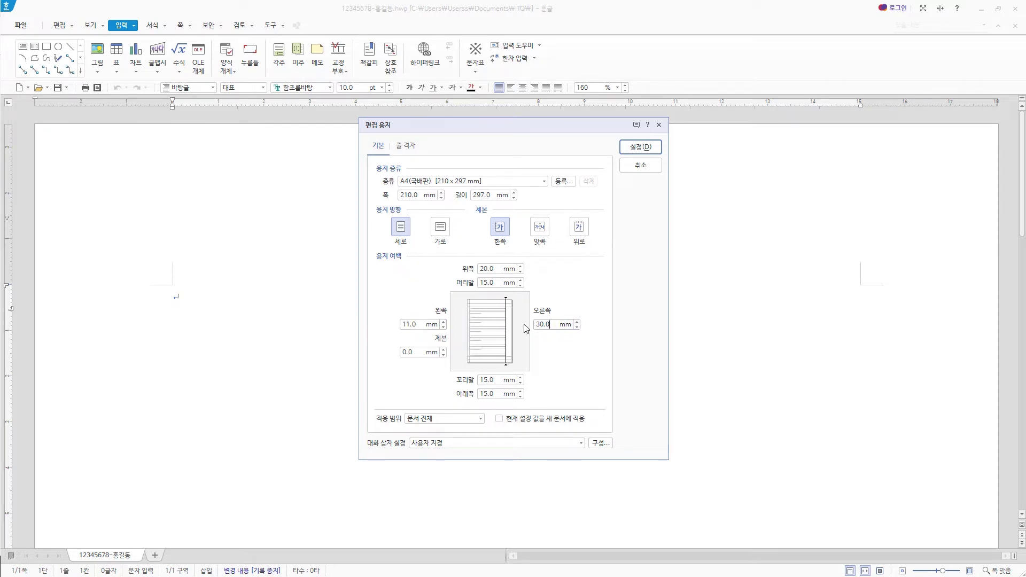
type("11")
Step: Set the top, header, footer and bottom margins to 10 mm and apply the page setup
left_click(490, 270)
type("10")
left_click(500, 283)
type("10")
left_click(500, 379)
type("10")
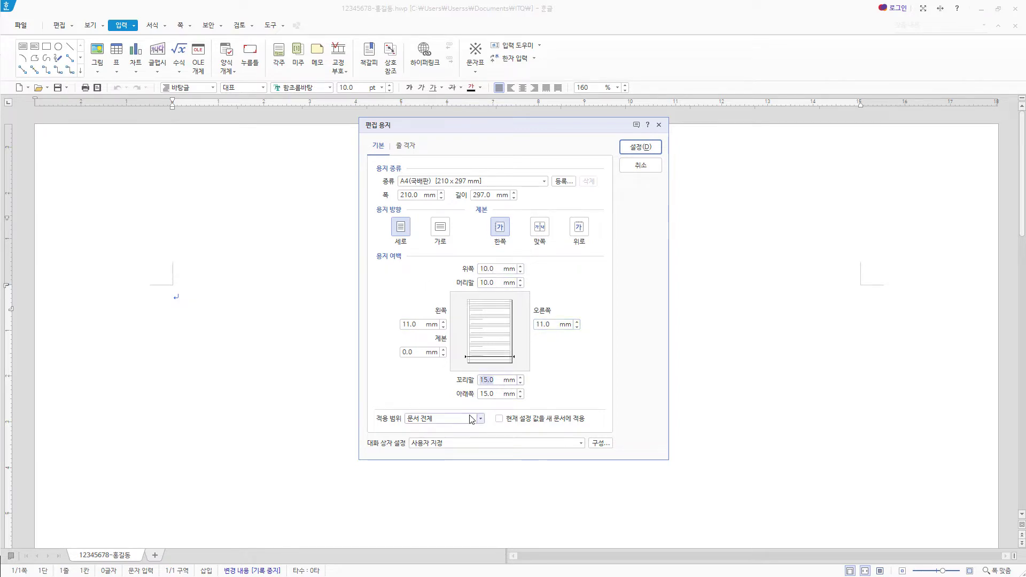
left_click(497, 394)
type("10")
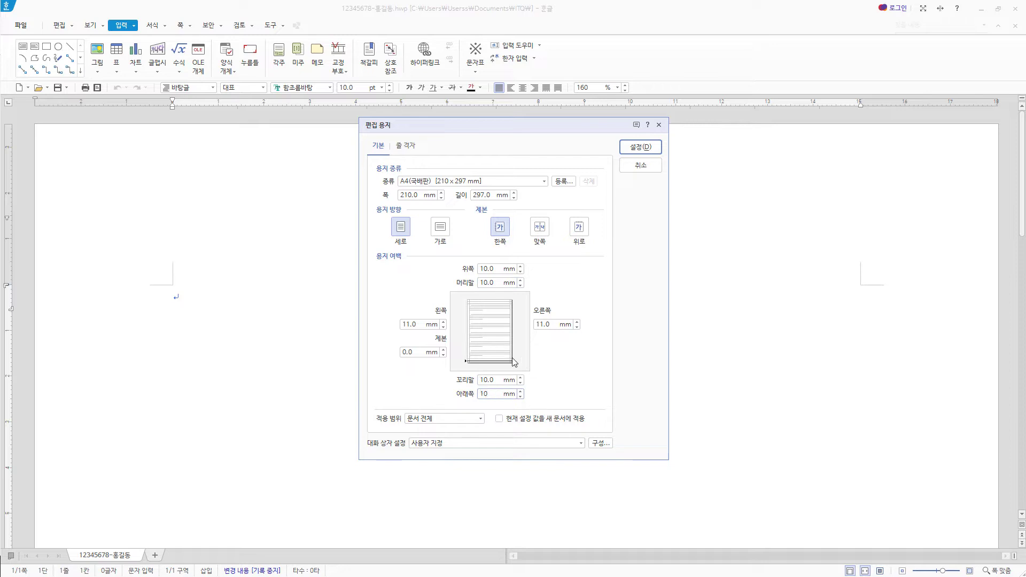
left_click(640, 146)
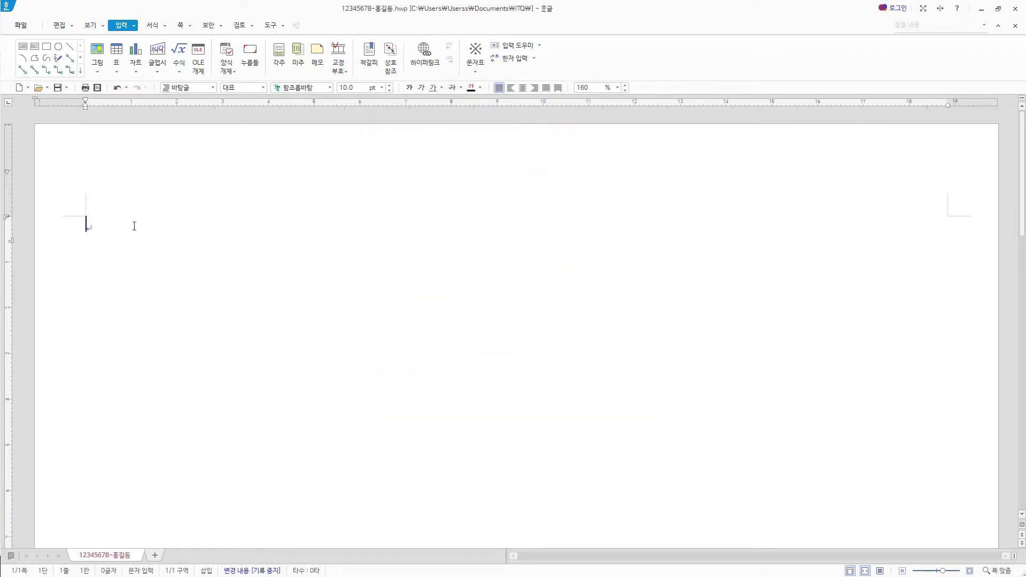
left_click(58, 25)
left_click(90, 25)
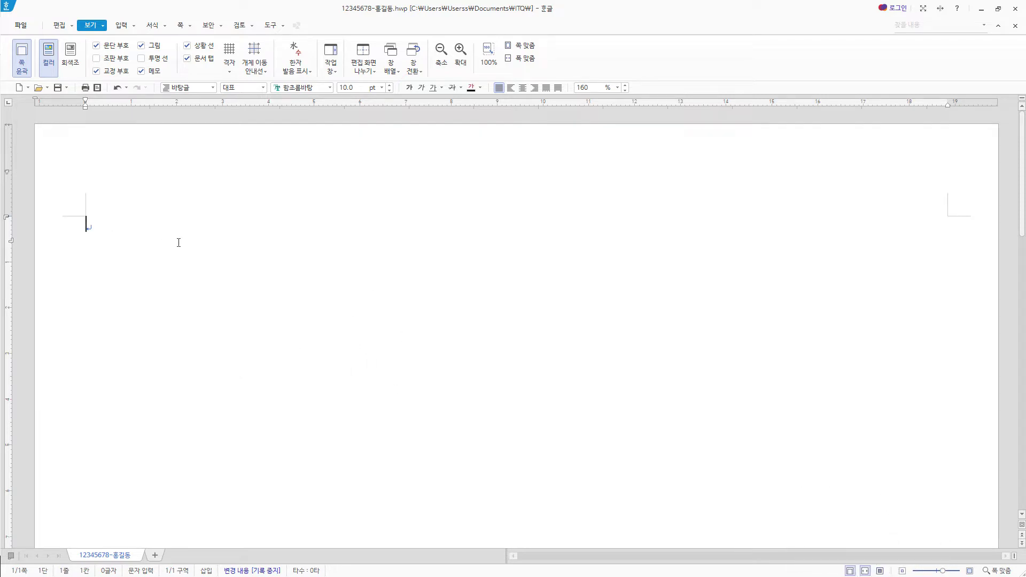
Step: Enter the question numbers 1. and 2. with blank lines after each on page one, and end the page with a section break
key("alt+w")
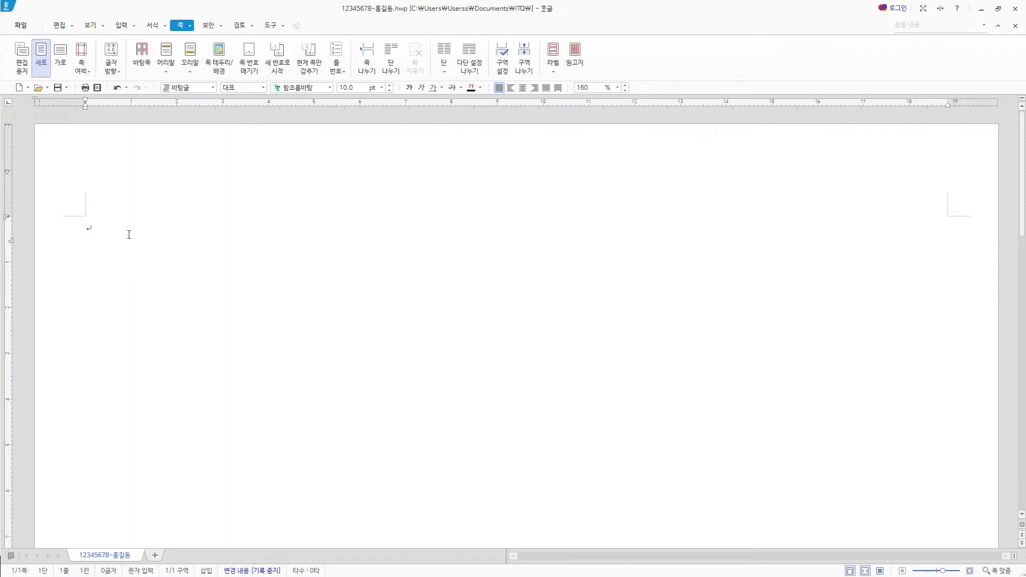
type("1.")
key("Return")
key("Return")
type("2.")
key("Return")
left_click(522, 78)
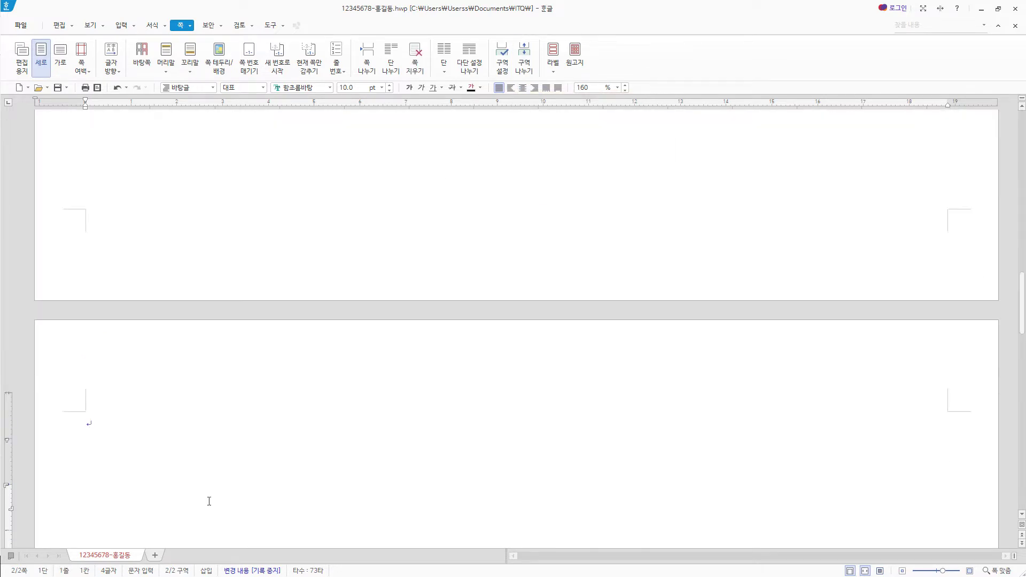
Step: Enter the question numbers 3. and 4. on page two, each followed by blank lines, and add a section break starting page three
type("3.")
key("Return")
key("Return")
key("Return")
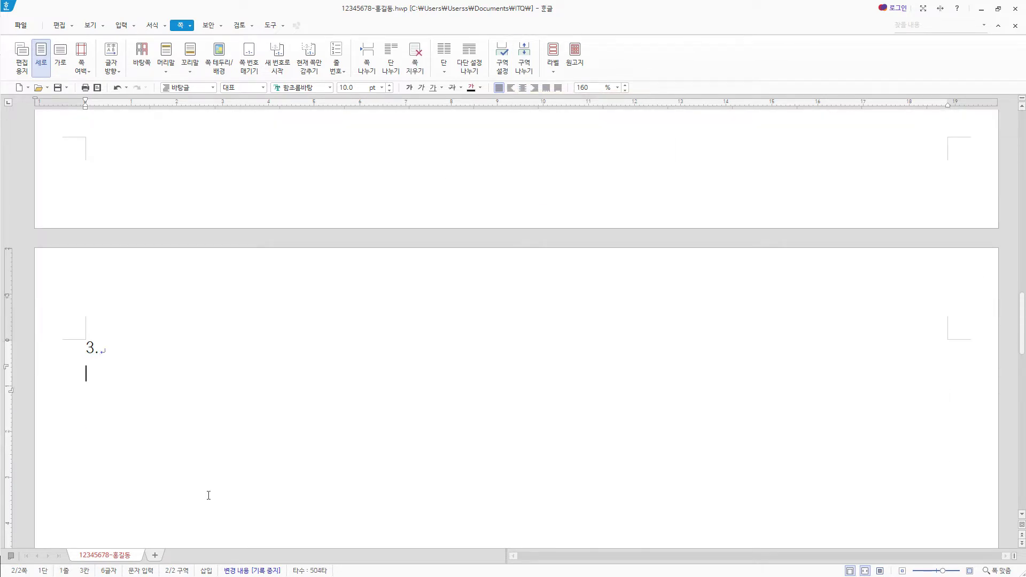
type("4.")
key("Return")
key("Return")
key("Return")
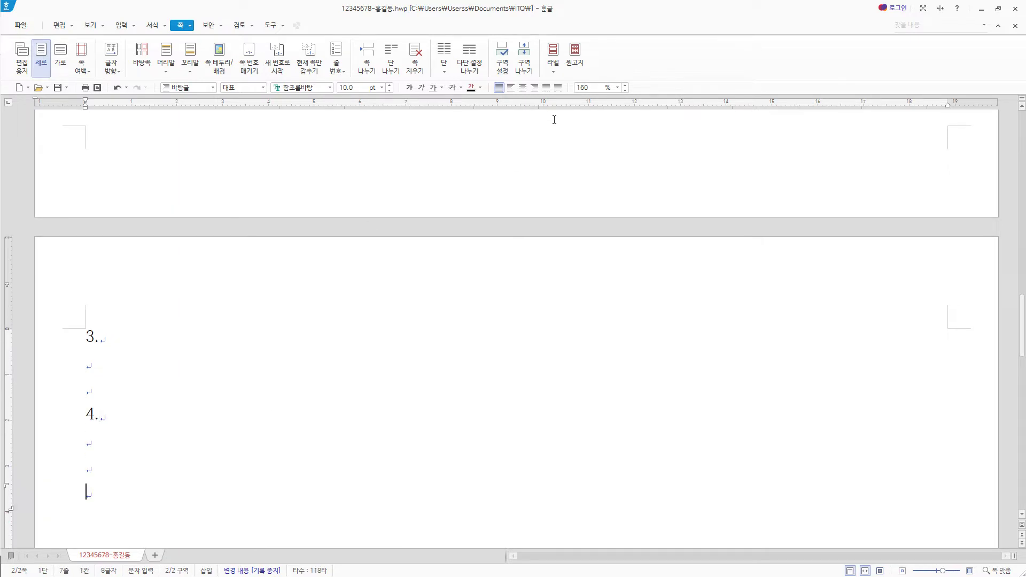
left_click(524, 59)
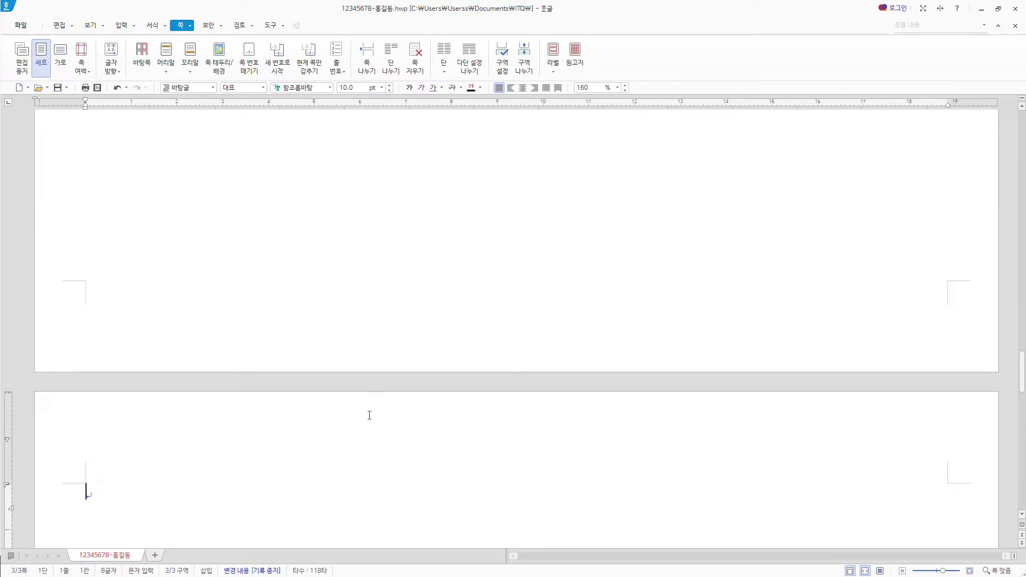
scroll(366, 415, "down", 2)
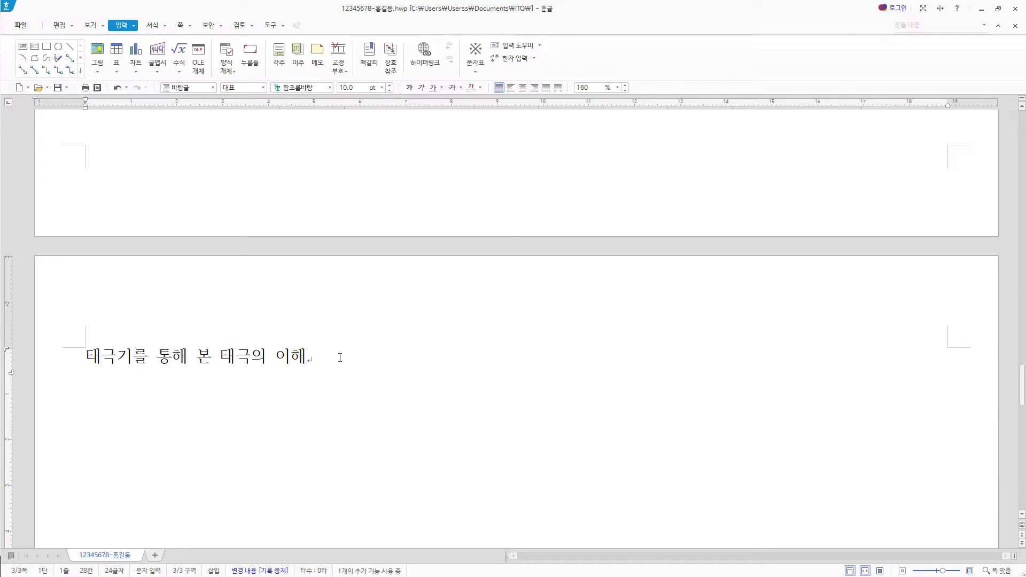
Step: Insert a bookmark named 태극기 at the start of the title 태극기를 통해 본 태극의 이해 on page three
left_click(86, 357)
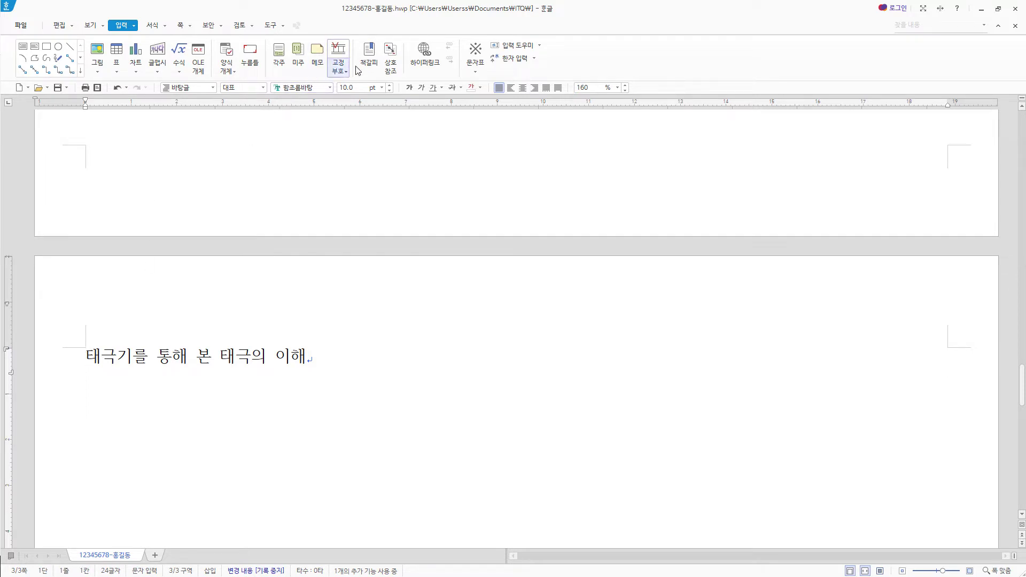
left_click(369, 53)
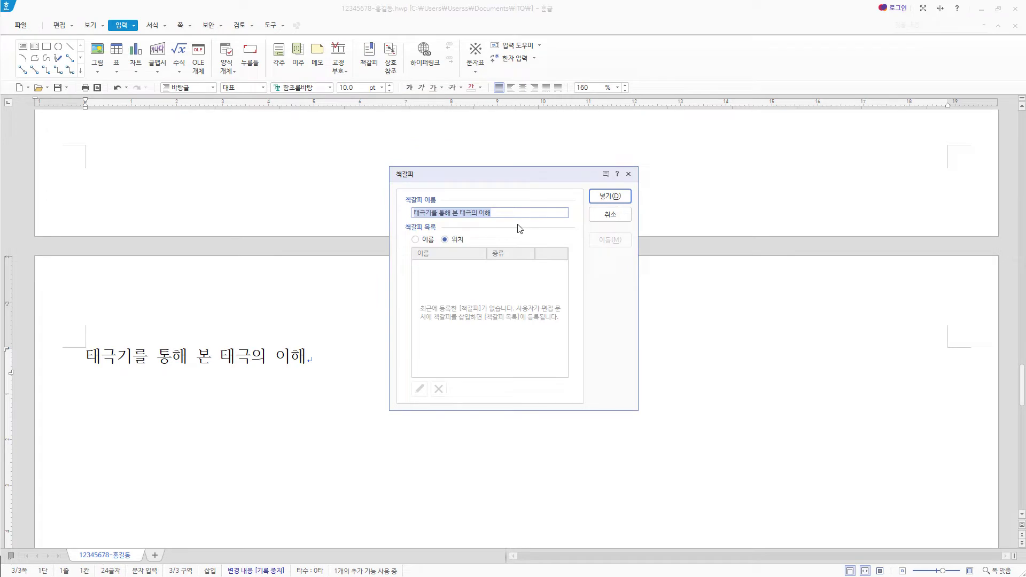
type("태극기")
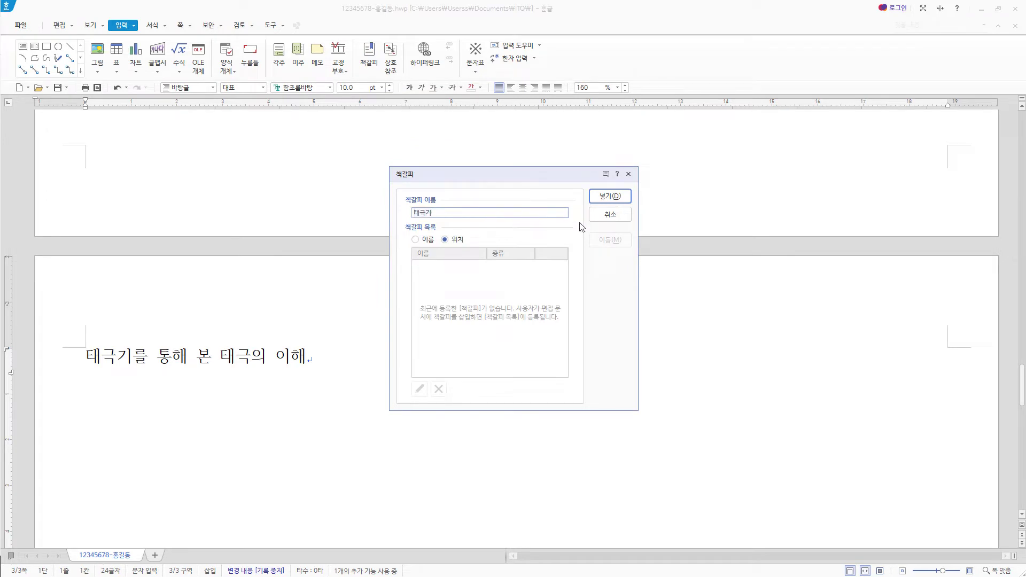
left_click(610, 196)
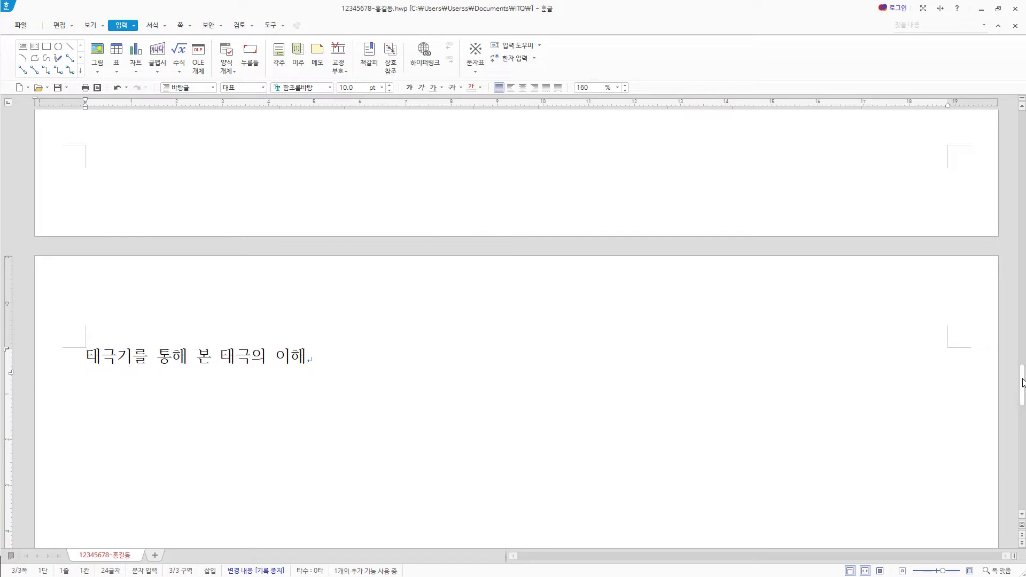
Step: Below number 1. on page one, enter the English paragraph from "One thing that cannot be overlooked" to "the country's history." and start a new line
left_click_drag(1022, 385, 1023, 130)
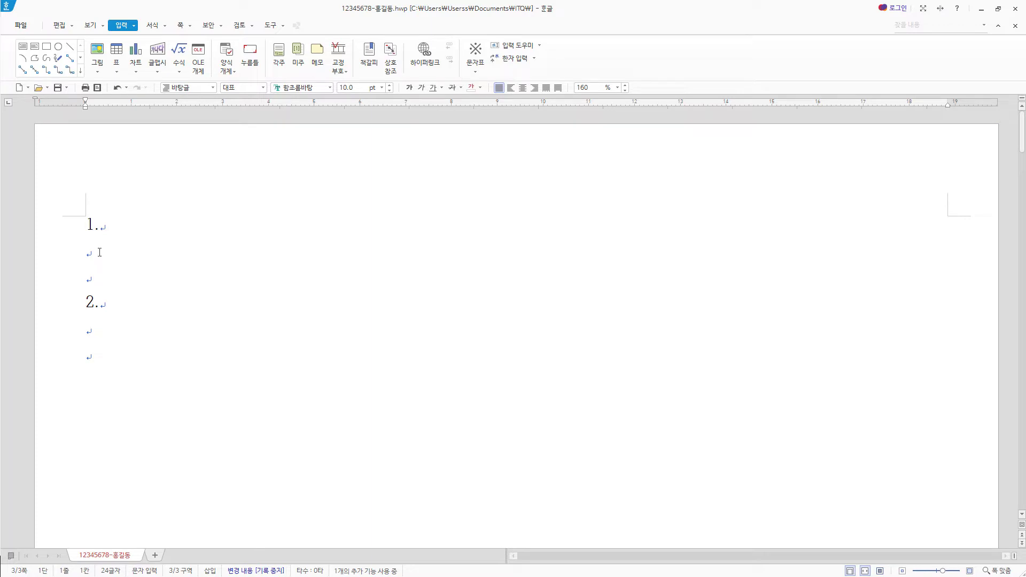
left_click(197, 249)
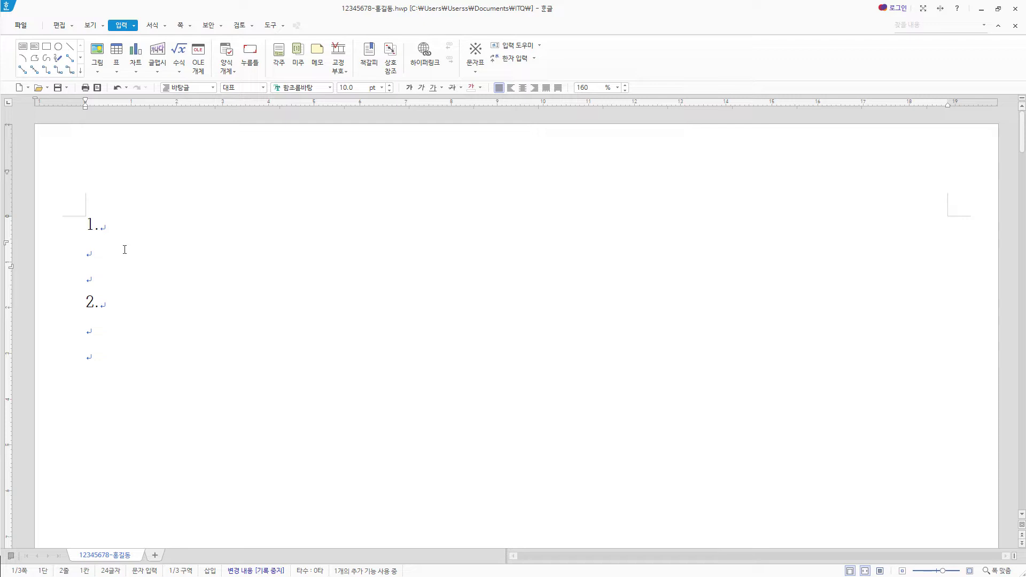
type("One thing that cannot be overlooked in understanding Koreans is the national flag, Taegeukgi, which has always been flown at the most turbulent times in the country's history.")
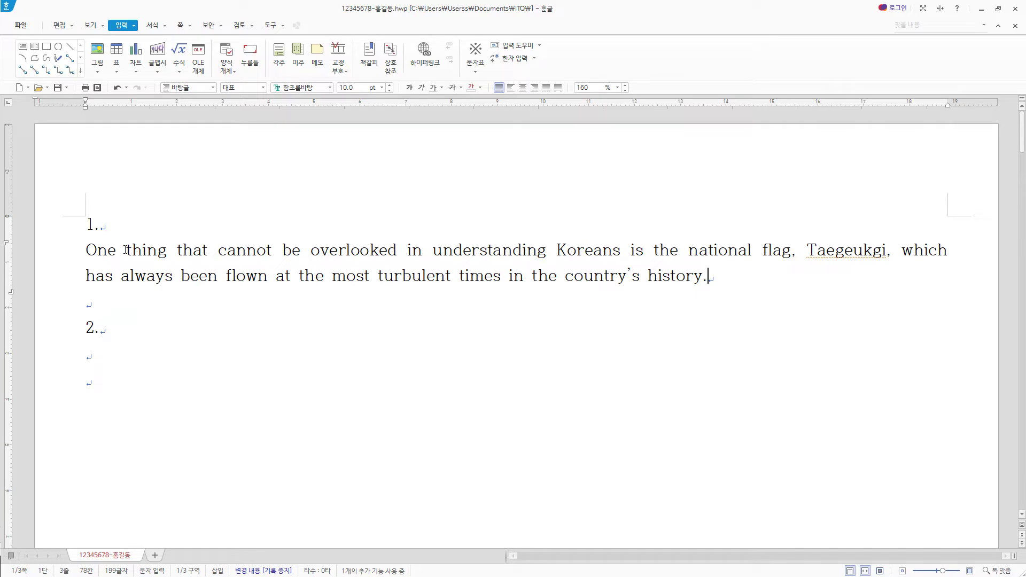
key("Return")
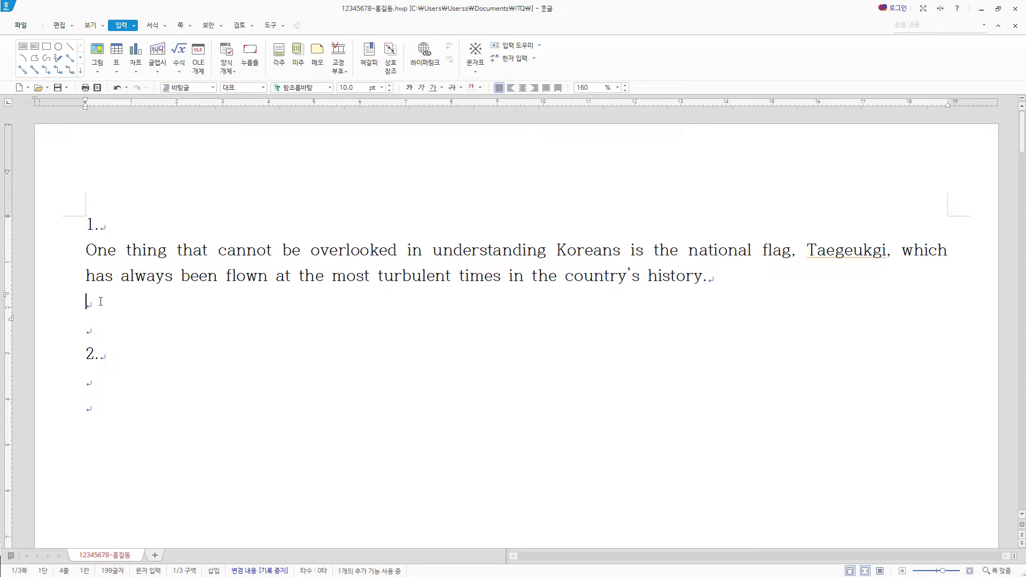
Step: Enter the Korean paragraph from "예로부터 우리 선조들이" to "이상을 담고 있다." and add two more blank lines before number 2
type("예로부터 우리 선조들이 생활 속에서 즐겨 사용하던 태극 문양은 동양사상의 근본적인 내용인 음양의 조화를 상징하며 태극기는 우주와 더불어 끝없이 창조와 번영을 희구하는 한민족의 이상을 담고 있다.")
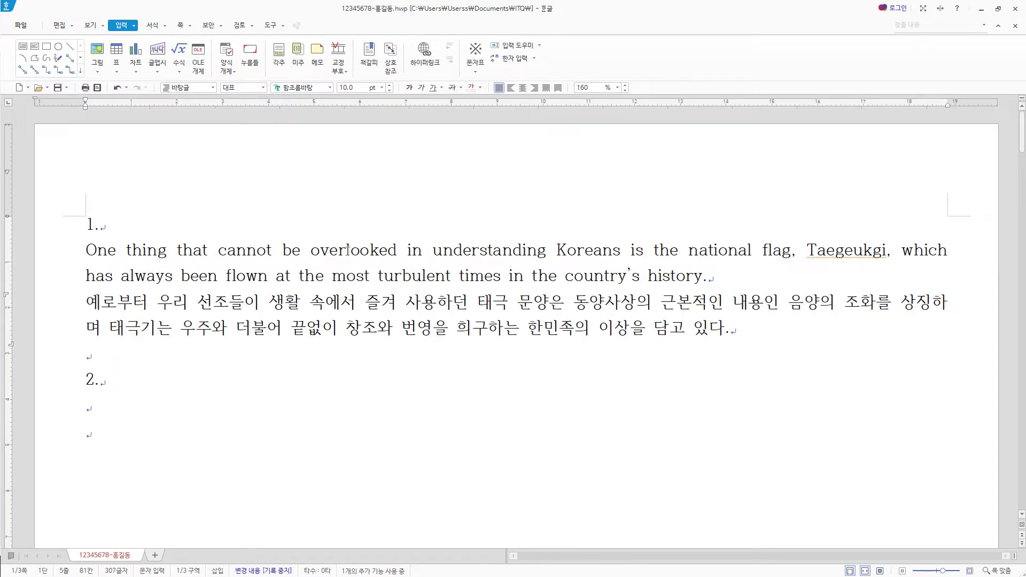
left_click(134, 352)
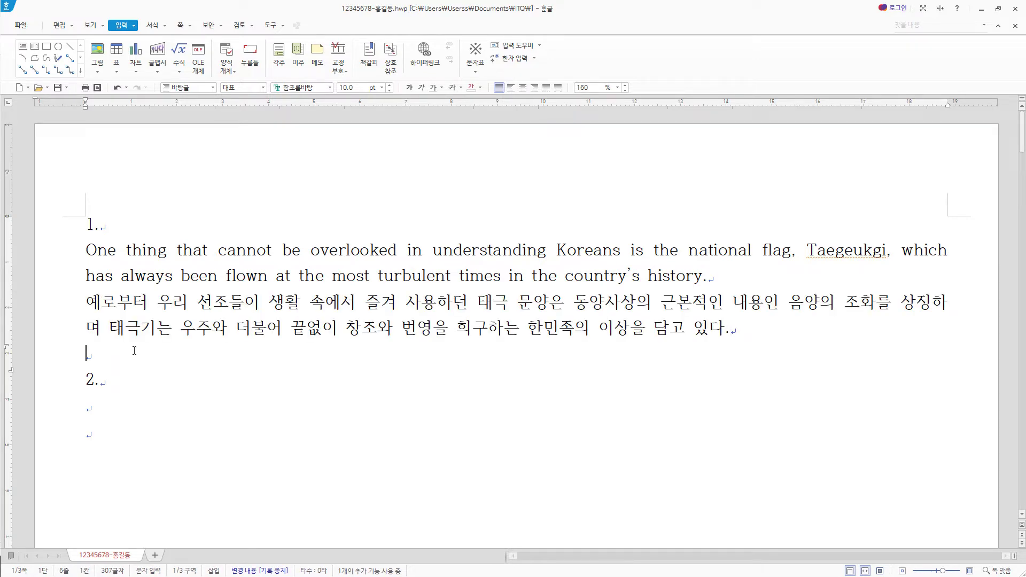
key("Return")
key("Return")
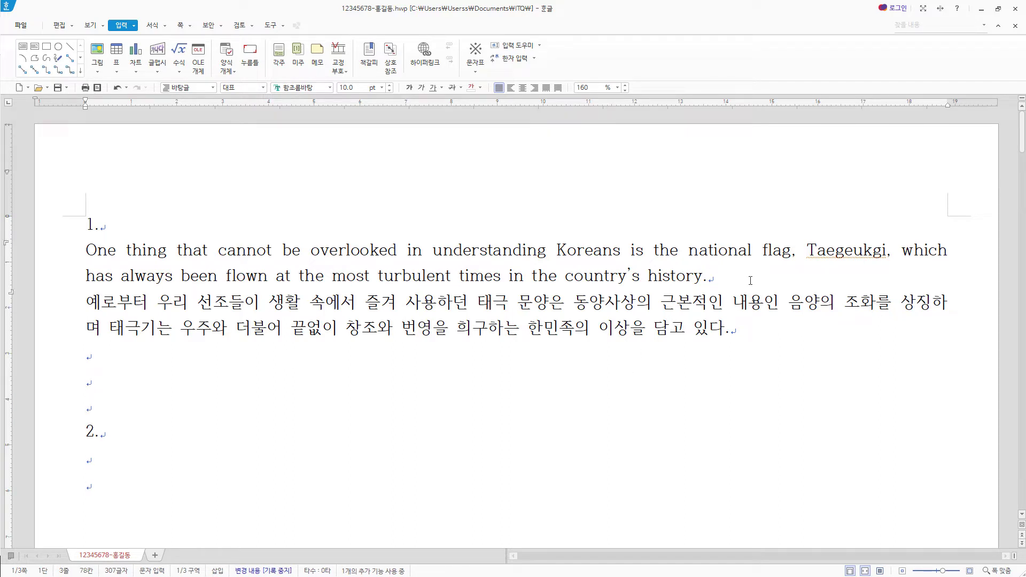
Step: Start a new paragraph style named taegeukgi for the English and Korean paragraphs under number 1
left_click_drag(754, 277, 74, 251)
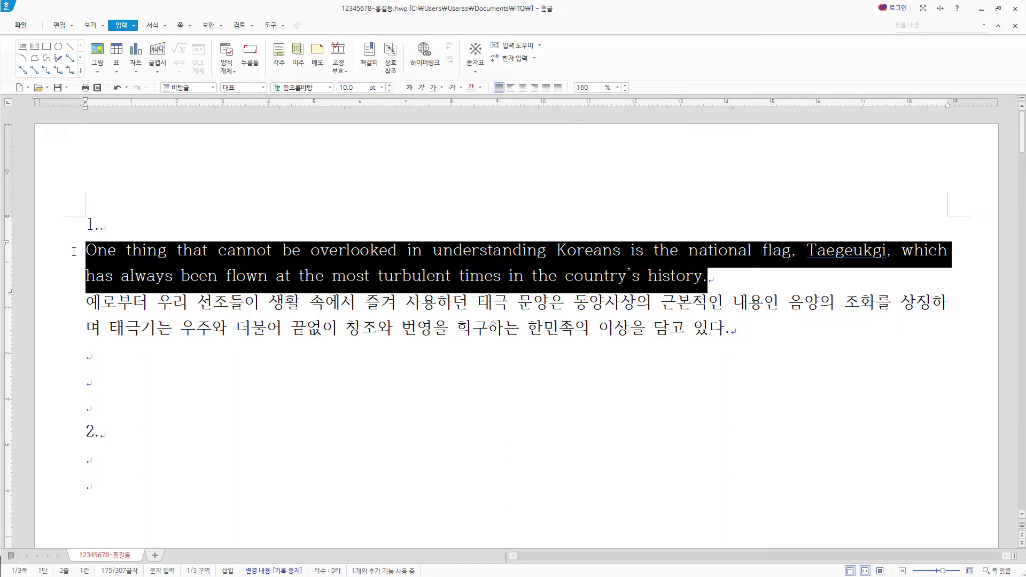
left_click_drag(762, 329, 90, 310)
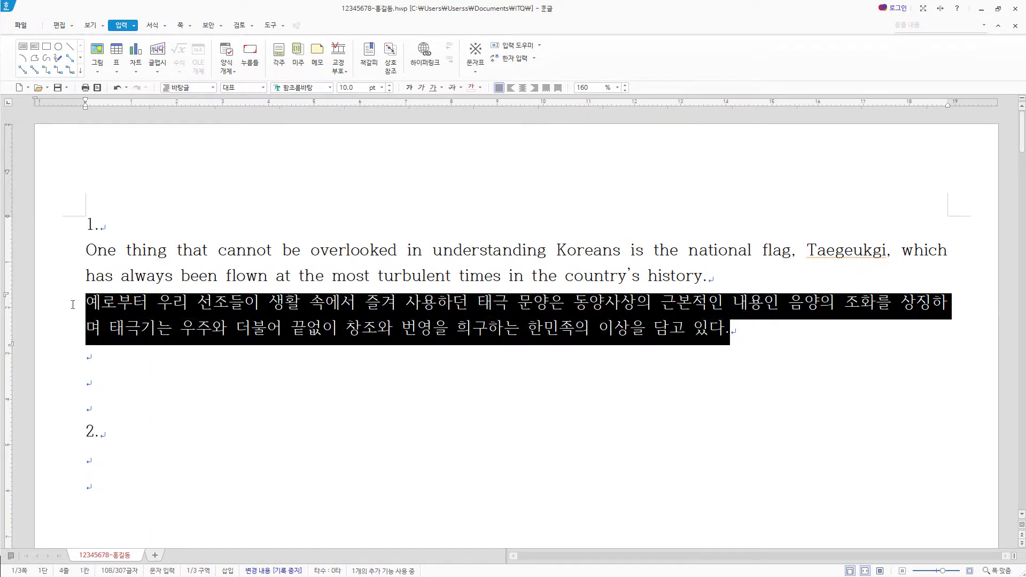
left_click(750, 330)
left_click_drag(750, 330, 76, 254)
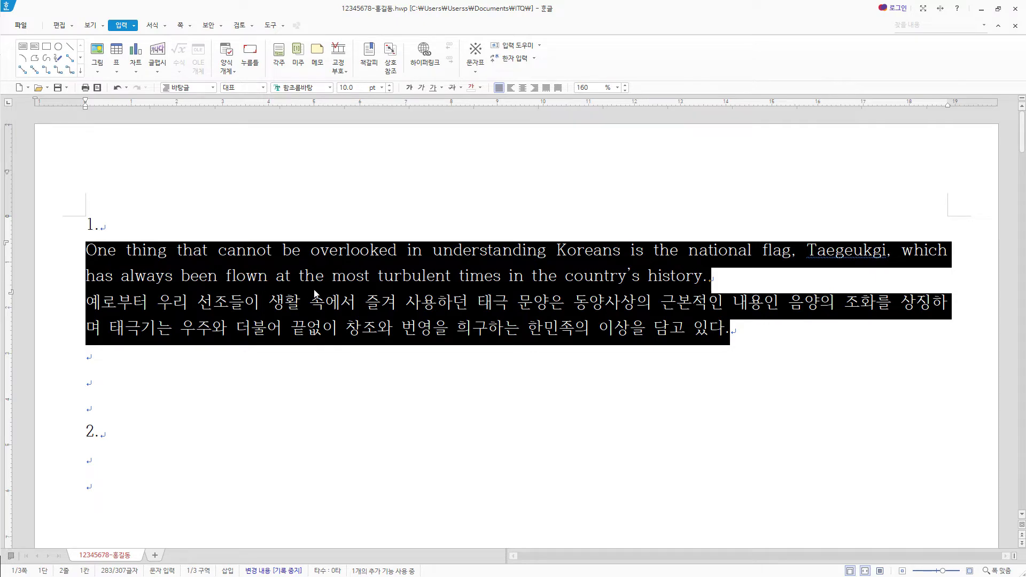
key("F6")
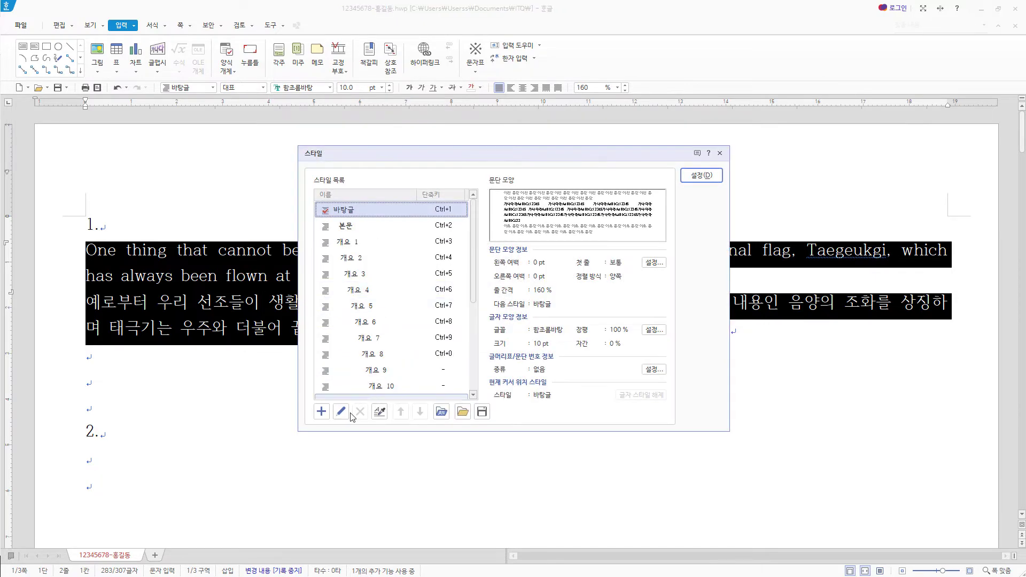
left_click(322, 411)
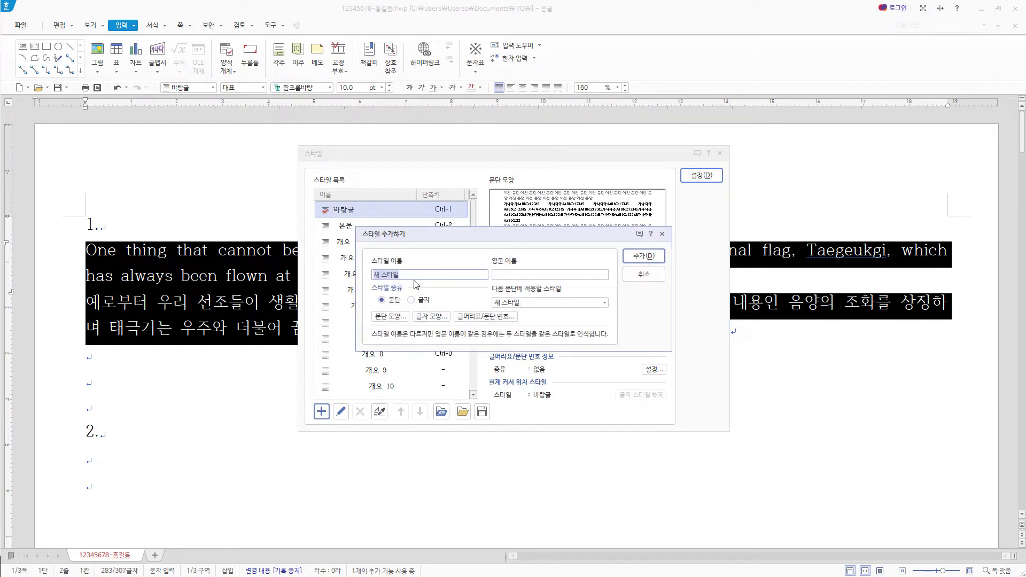
type("taegeukgi")
left_click(518, 275)
Step: In the new style's paragraph shape, set a first-line indent (들여쓰기) of 10 pt and spacing below the paragraph of 10 pt
left_click(402, 321)
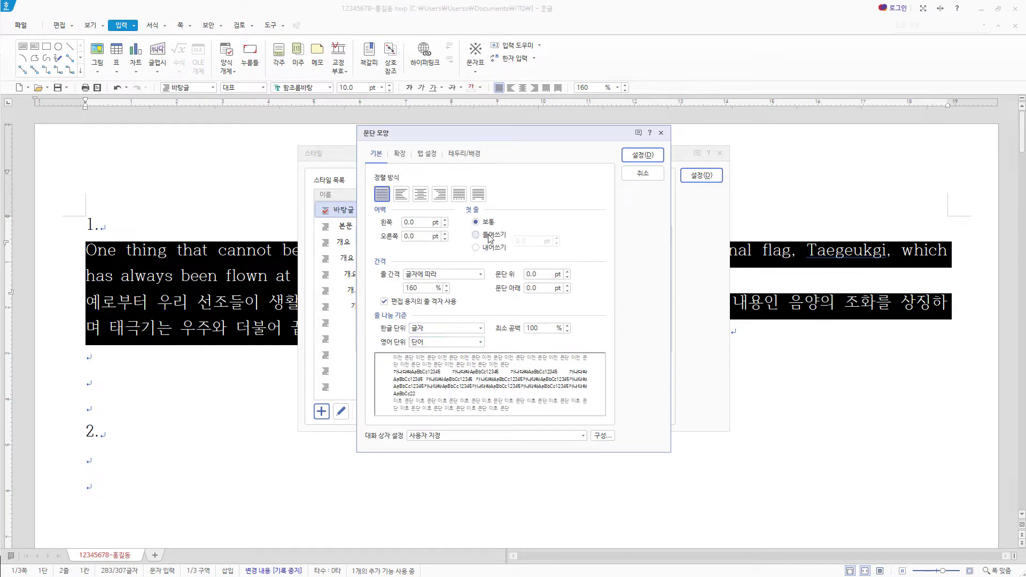
left_click(491, 236)
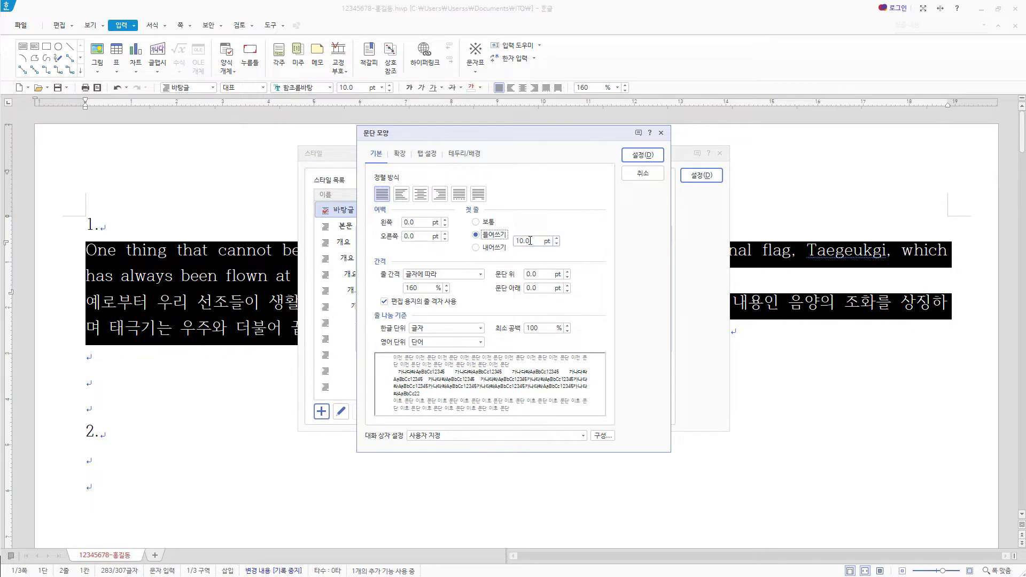
left_click(556, 289)
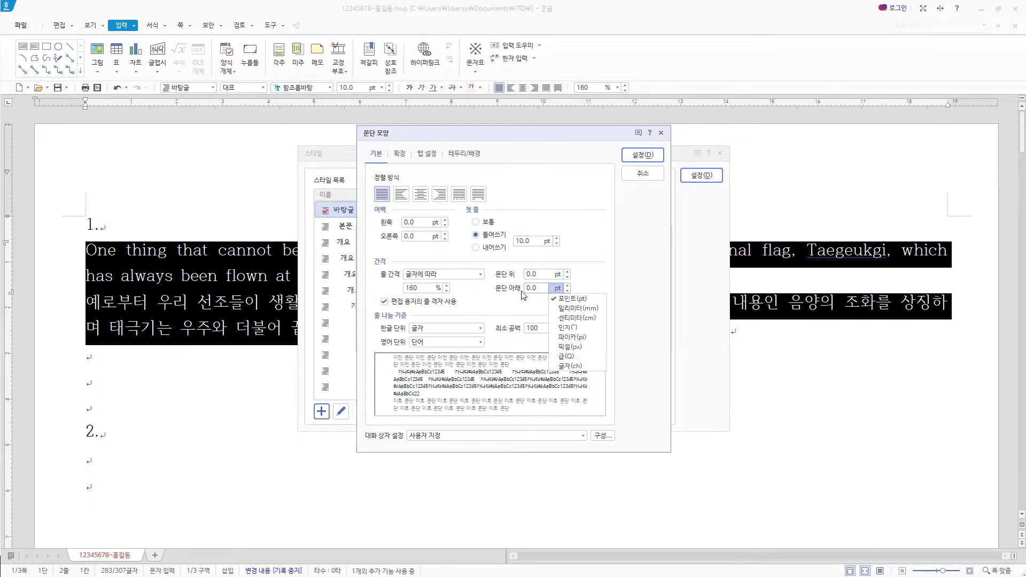
left_click(524, 291)
type("10")
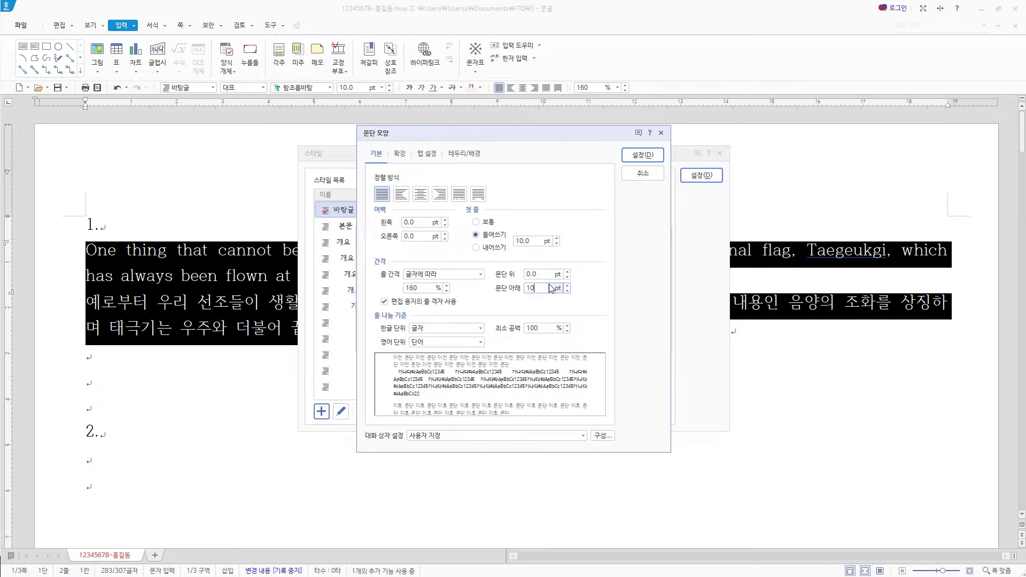
left_click(644, 156)
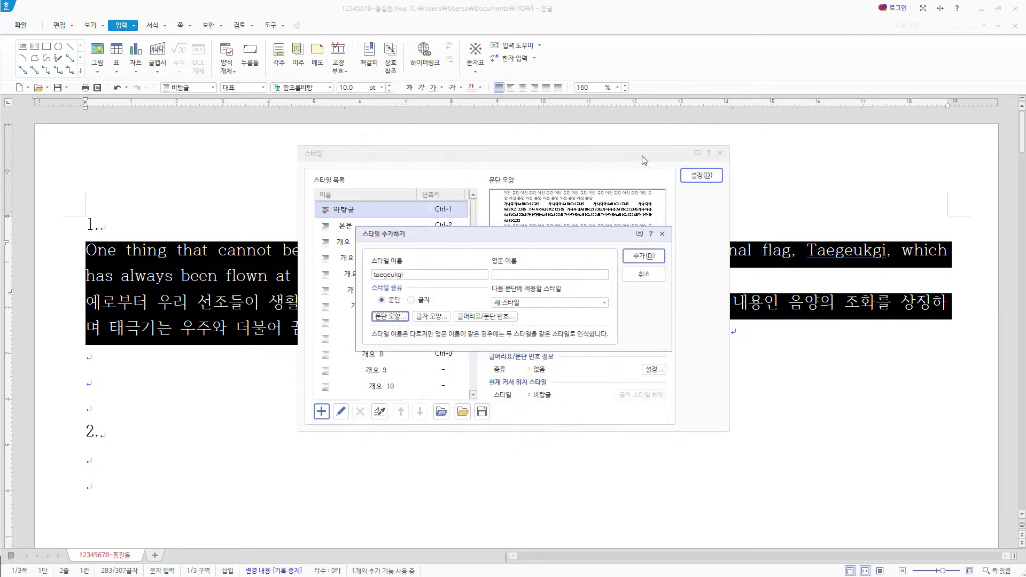
Step: In the style's character shape, set the character width (장평) to 95% and the letter spacing (자간) to -5%
left_click(434, 317)
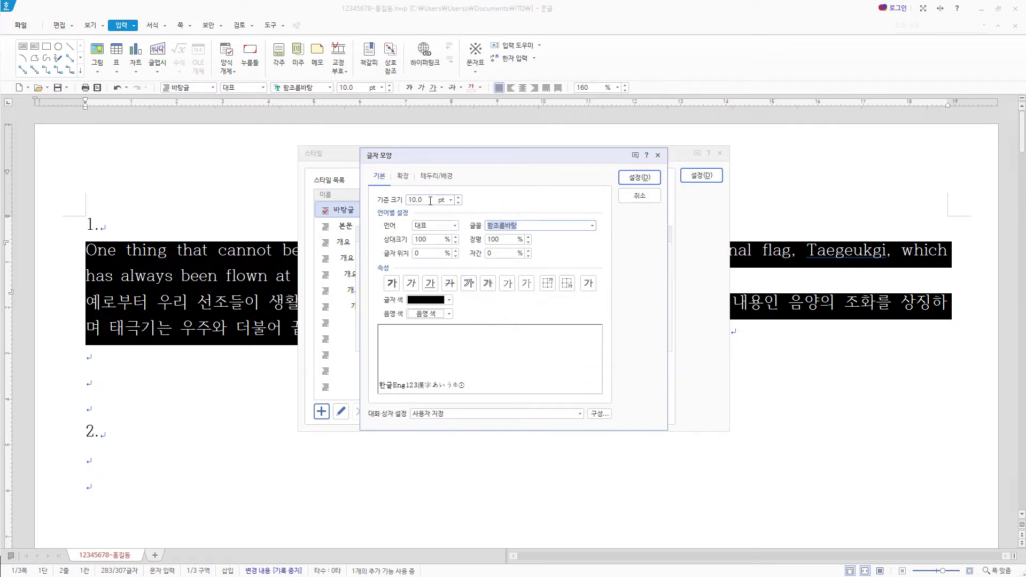
double_click(503, 239)
type("9")
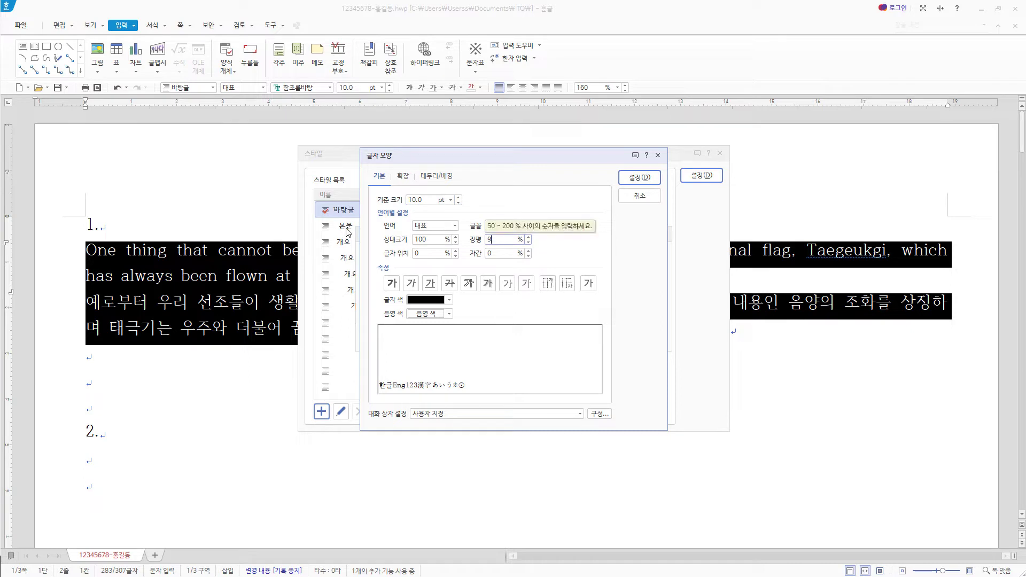
type("5")
key("Tab")
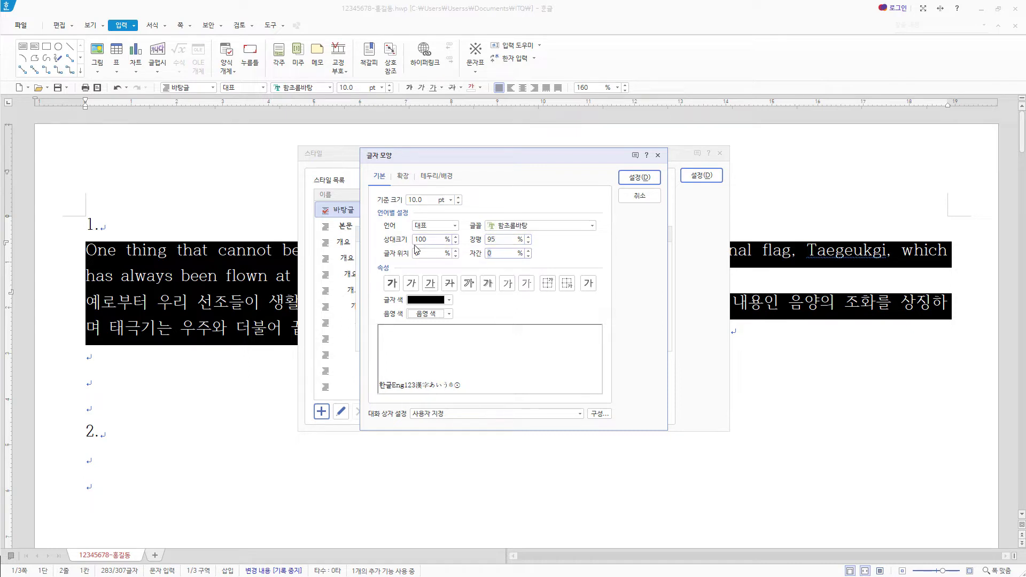
type("-5")
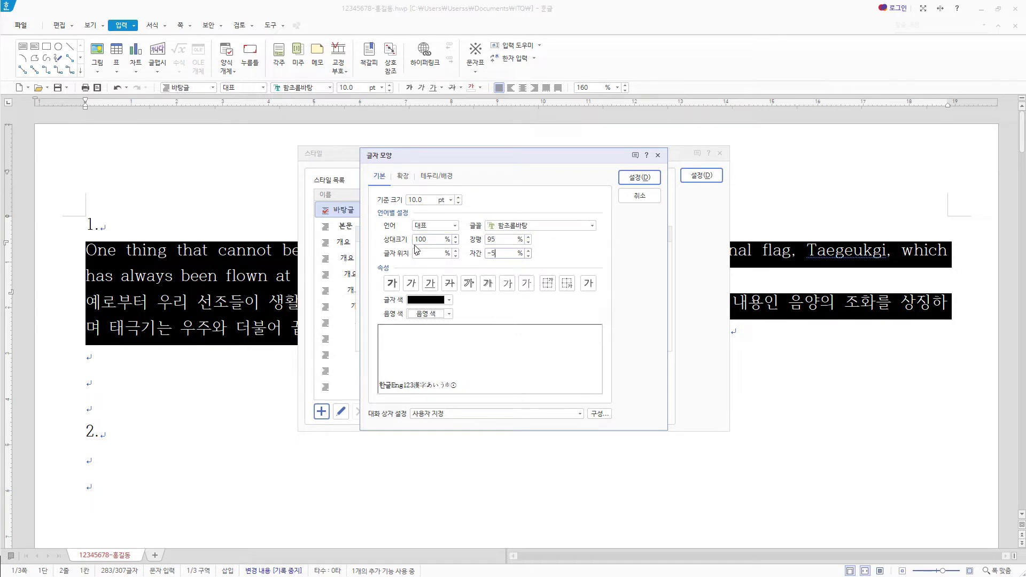
Step: Set the style's Korean font to 돋움 and English font to 굴림, and apply the finished taegeukgi style to the selected paragraphs
left_click(445, 231)
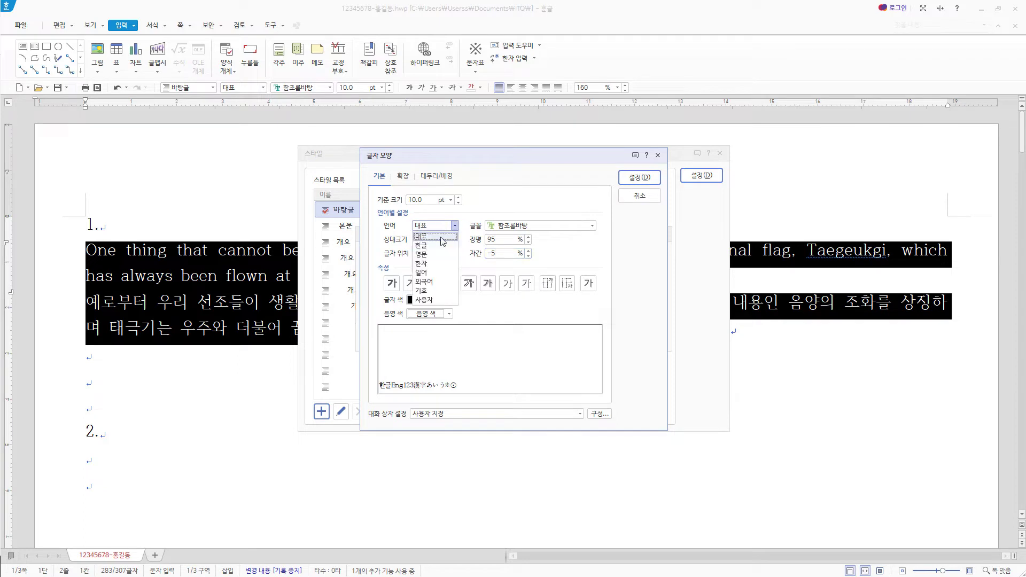
left_click(434, 247)
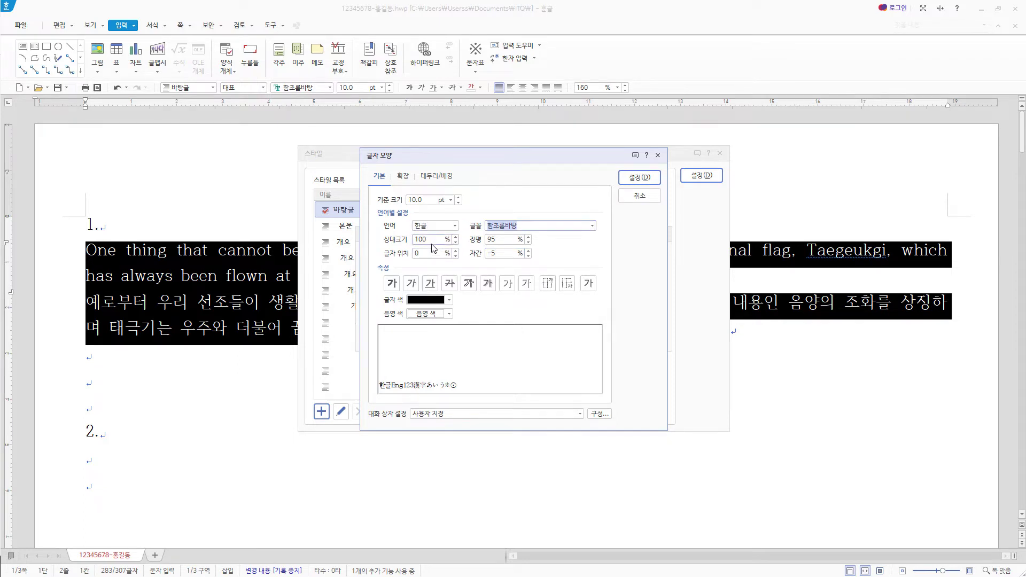
type("돋움")
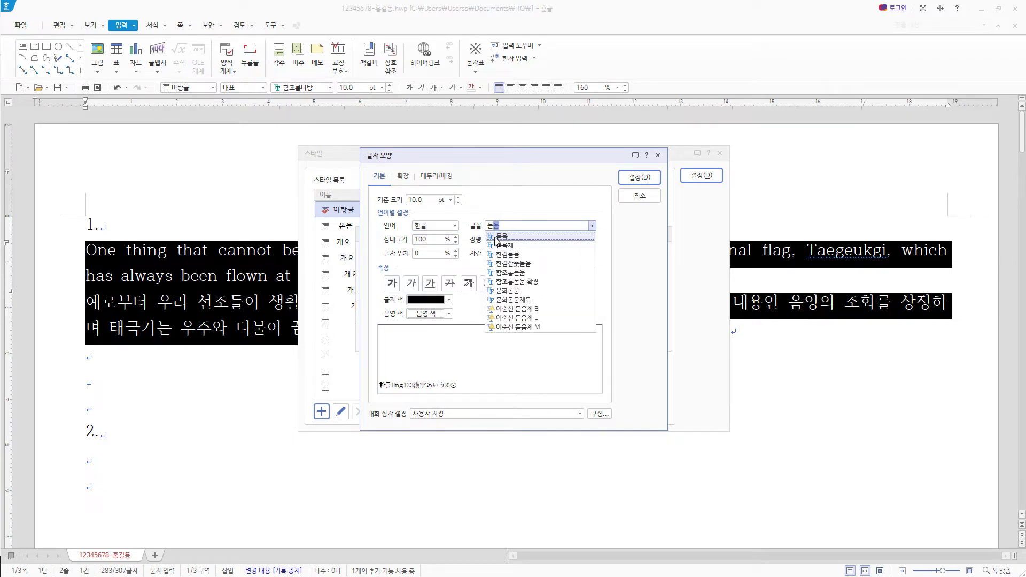
left_click(496, 239)
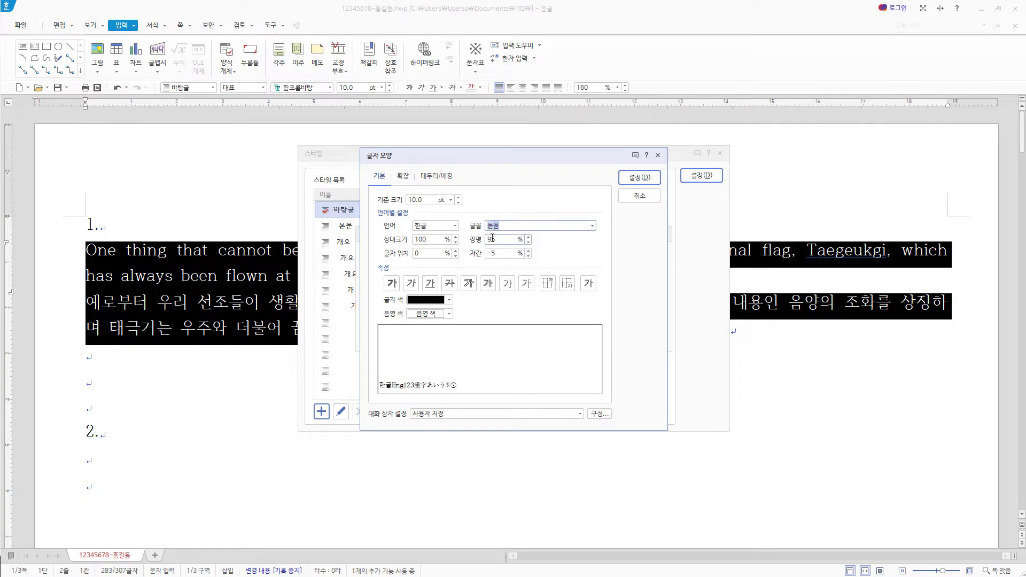
left_click(445, 229)
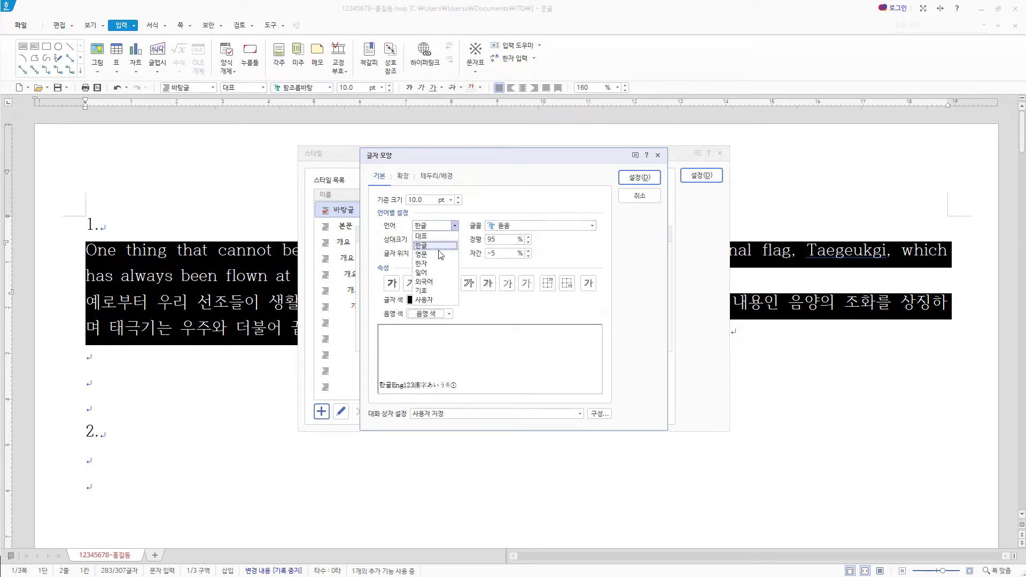
left_click(438, 253)
type("굴림")
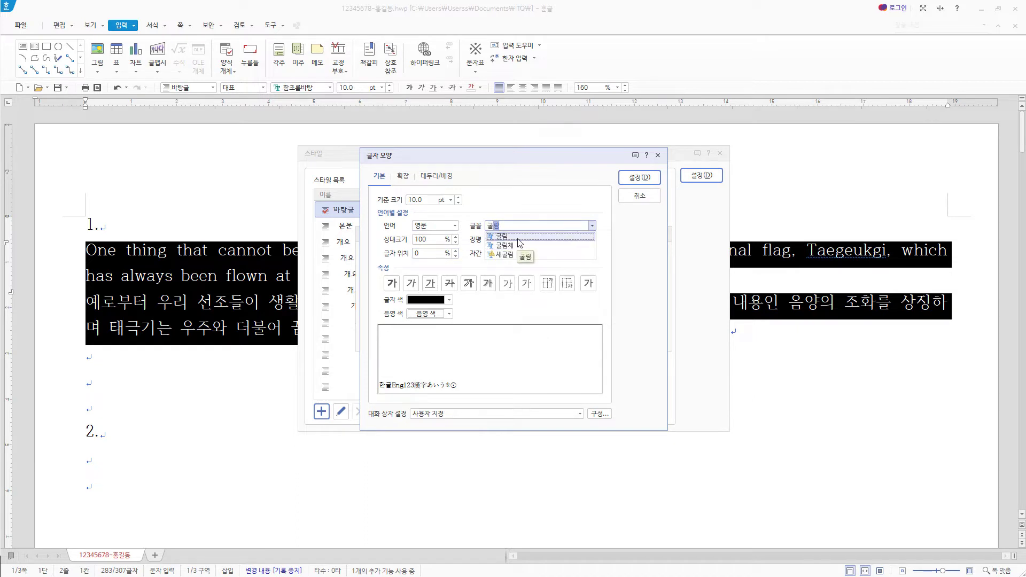
left_click(518, 238)
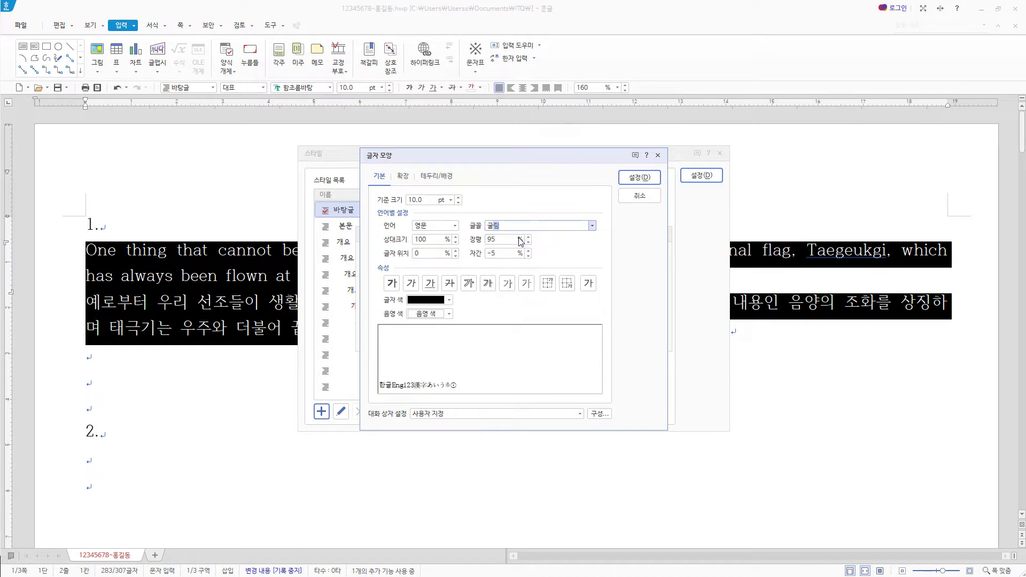
left_click(651, 180)
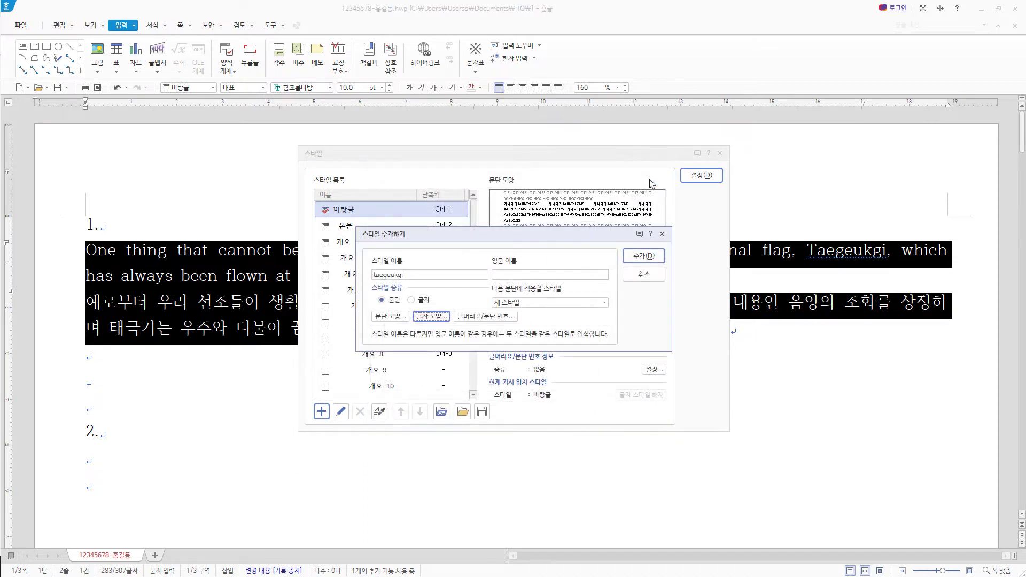
left_click(647, 258)
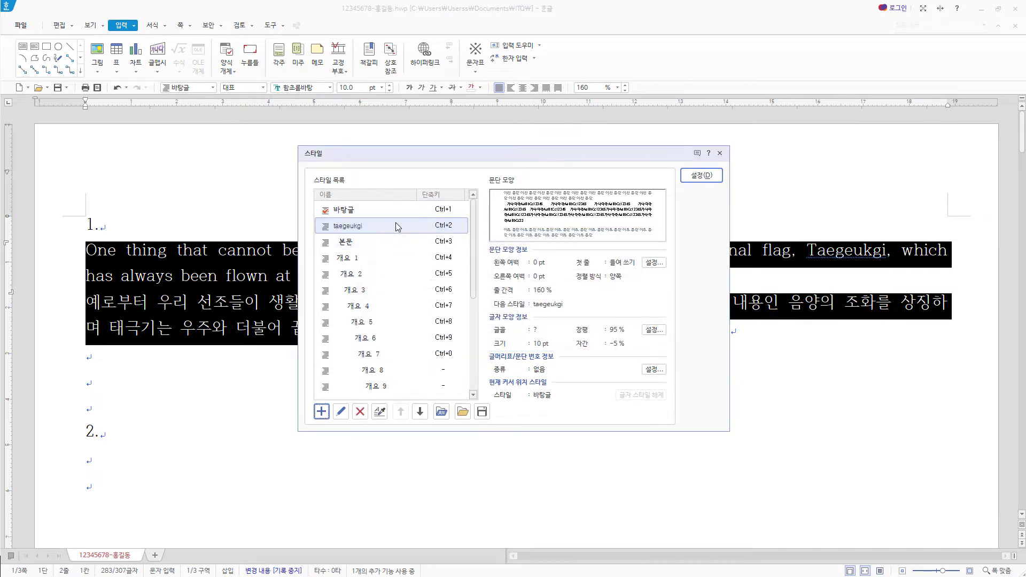
left_click(701, 175)
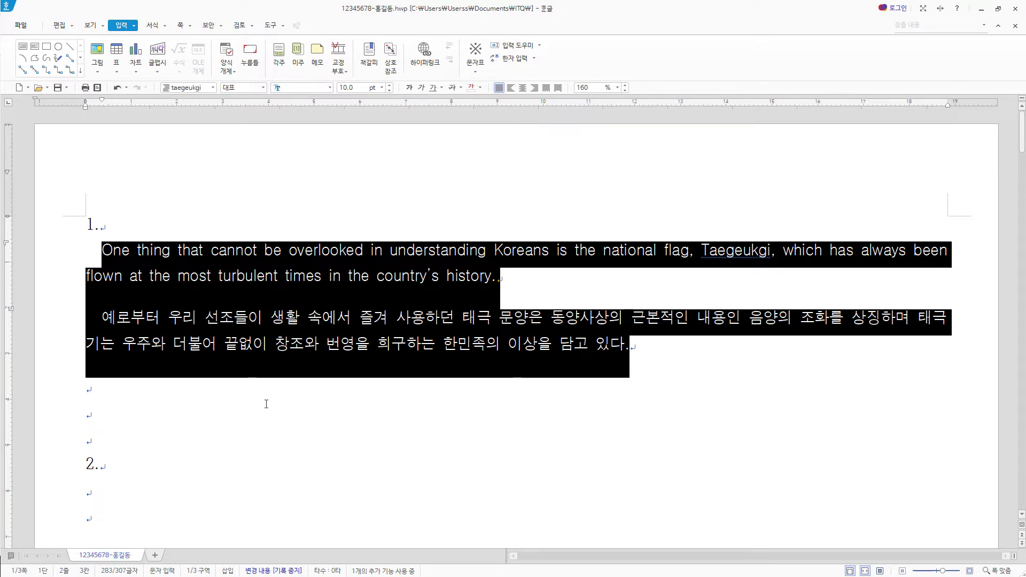
Step: Insert a table with 5 rows and 6 columns on the line below number 2
scroll(262, 398, "down", 3)
left_click(118, 344)
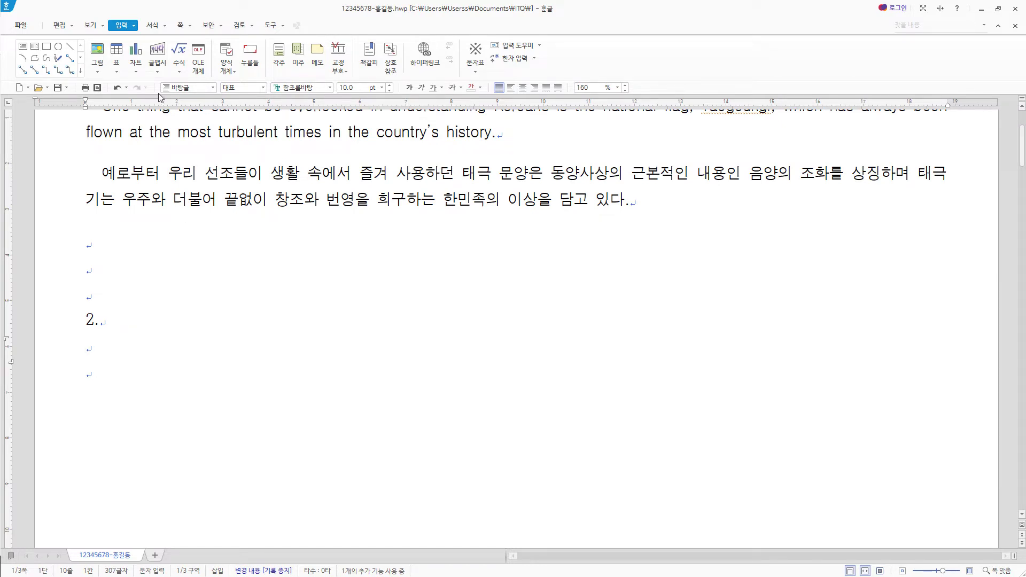
left_click(116, 52)
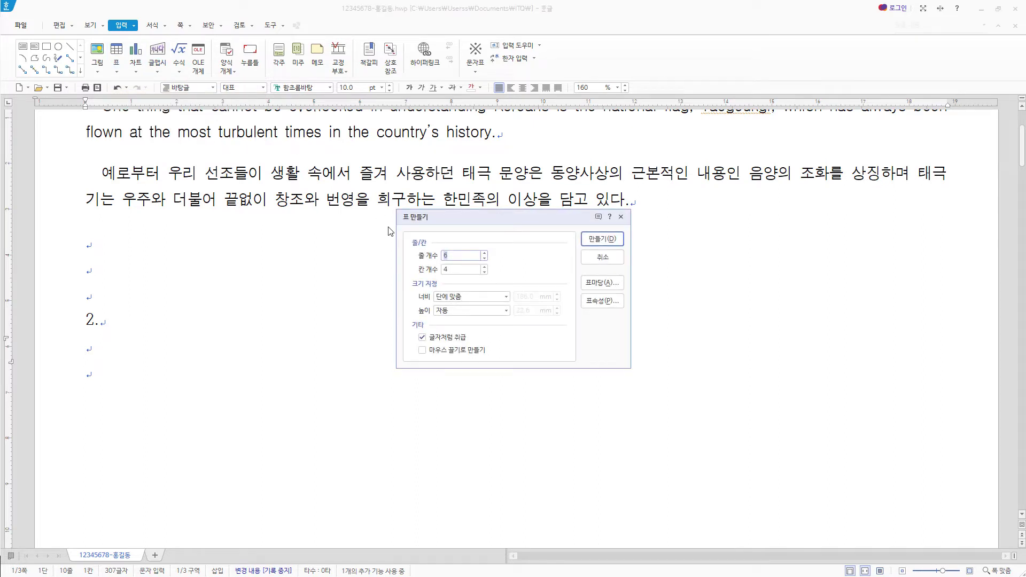
type("5")
key("Tab")
type("6")
left_click(602, 239)
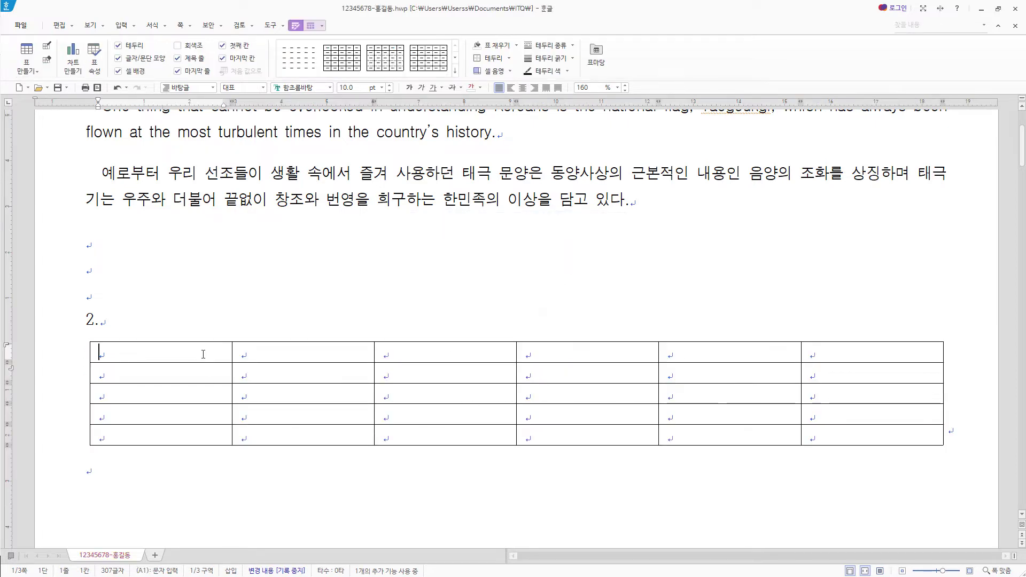
Step: Set the font of all table cells to 궁서 and center their text
left_click_drag(203, 354, 872, 434)
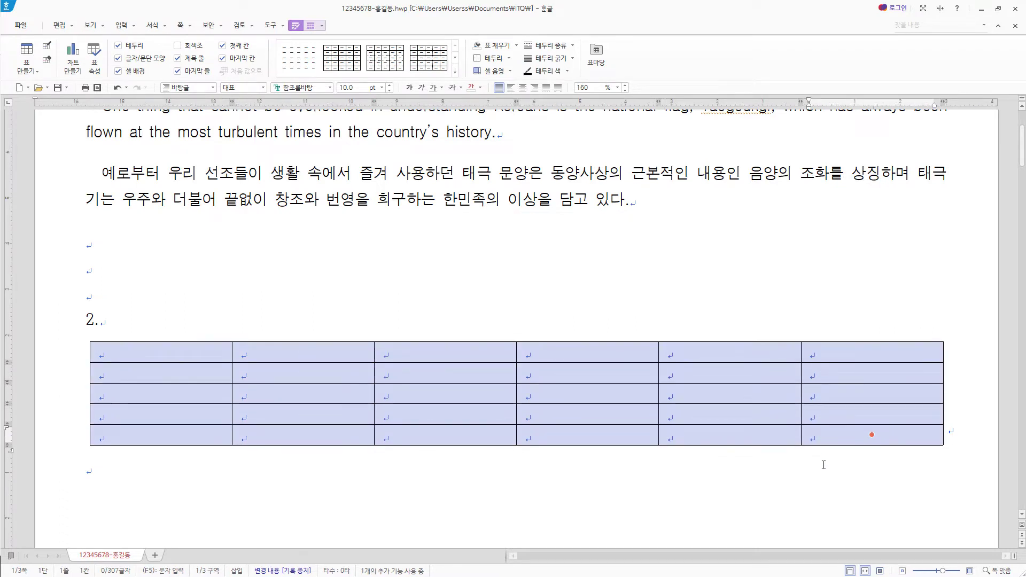
left_click(330, 88)
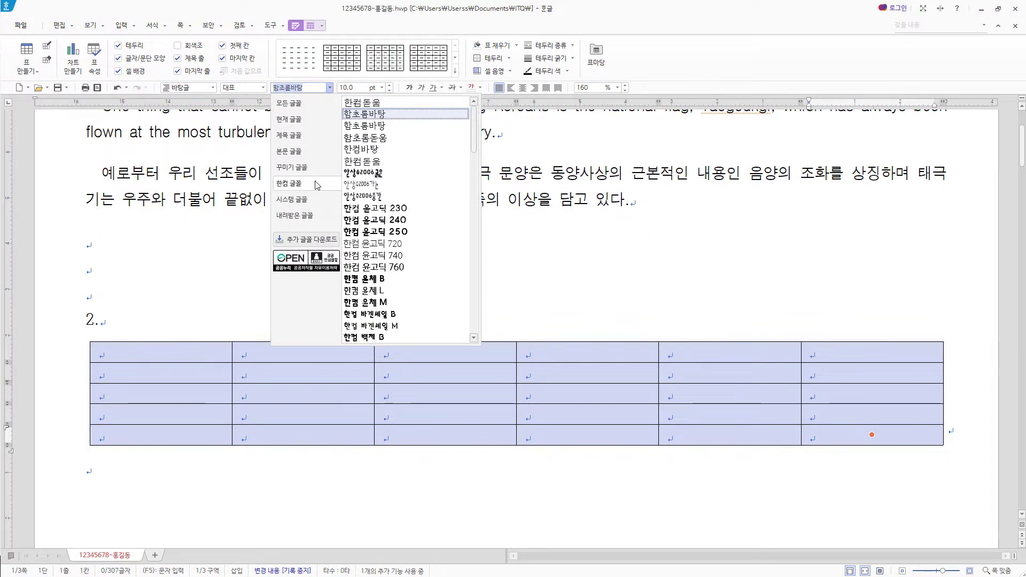
left_click(312, 87)
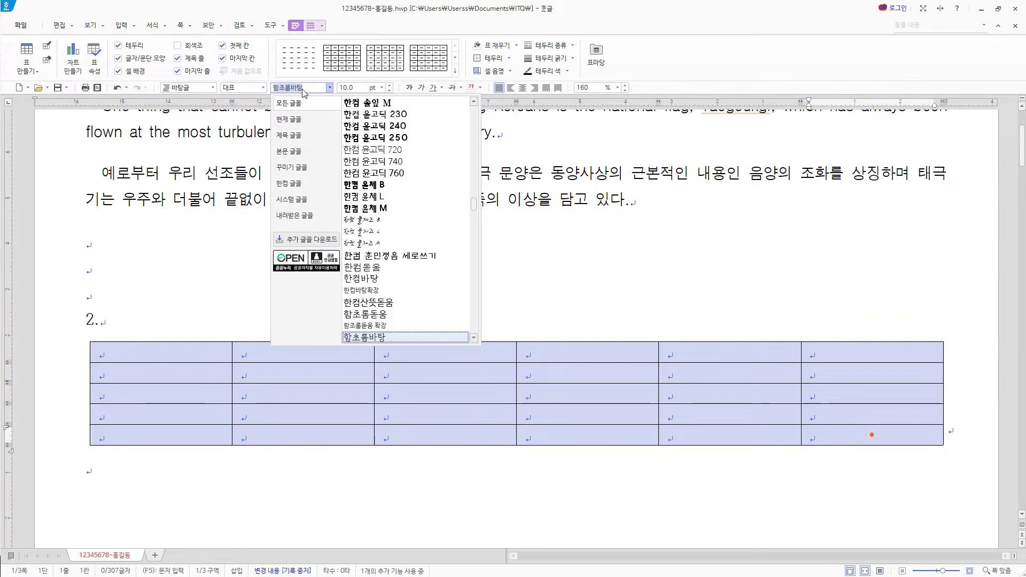
type("궁서")
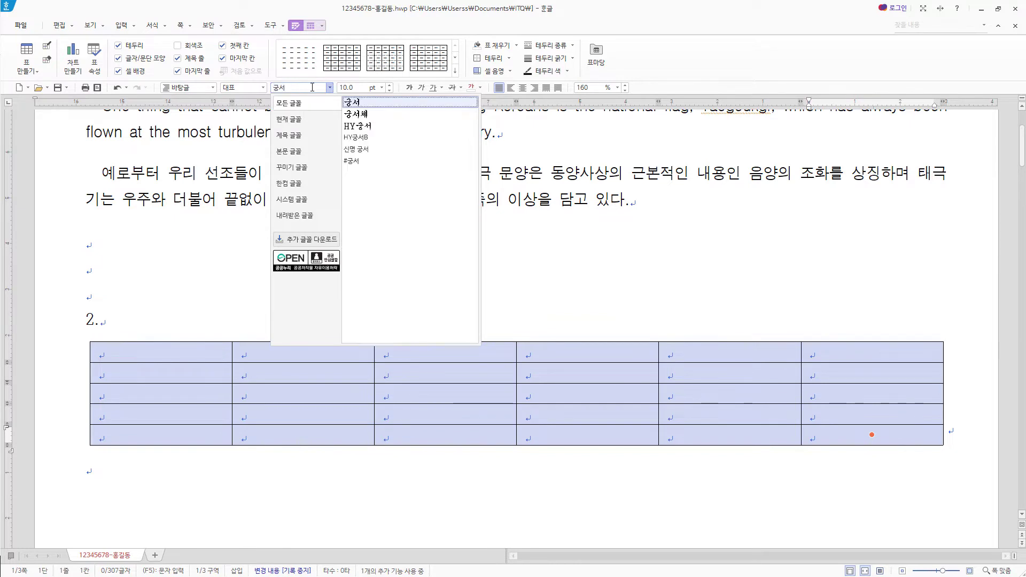
key("Return")
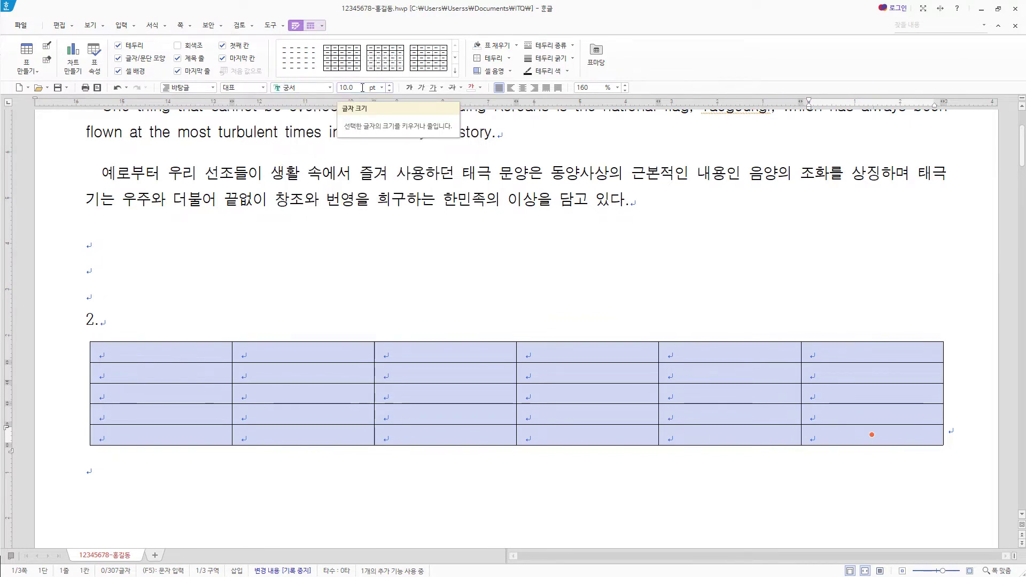
left_click(524, 90)
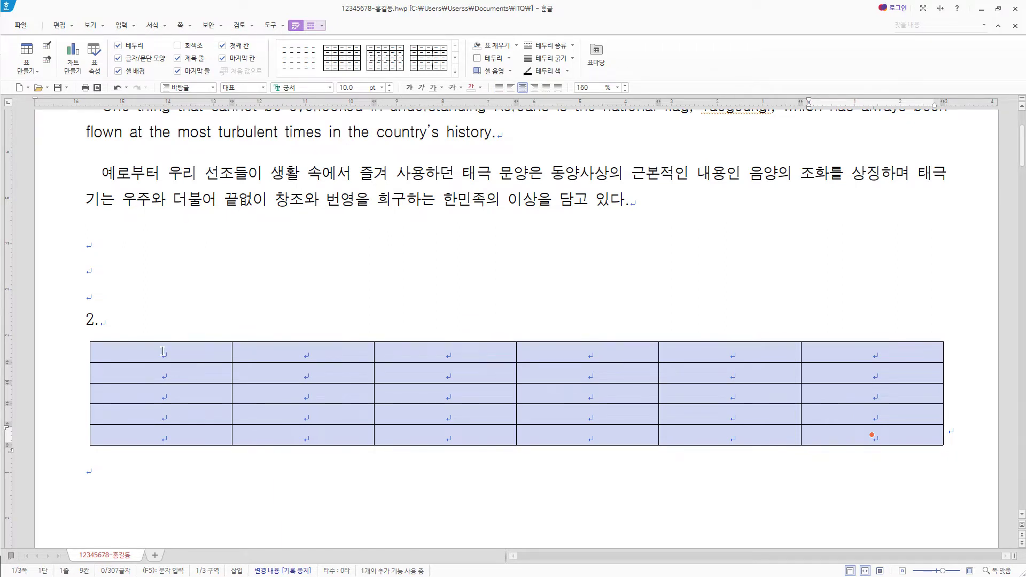
Step: Fill the table: 구분, 2015년–2018년, 합계; 경기도 83.7, 84.6, 64.9, 67.9; 경상도 82.9, 85.7, 72.9, 71.8; 충청도 83.3, 75.2, 80.6, 72.5; 전라도 74.9, 70.5, 69.7, 74.1
type("구분\t2015년\t2016년\t2017년\t2018년\t합계 경기도\t83.7\t84.6\t64.9\t67.9\t 경상도\t82.9\t85.7\t72.9\t71.8\t 충청도\t83.3\t75.2\t80.6\t72.5\t 전라도\t74.9\t70.5\t69.7\t74.1")
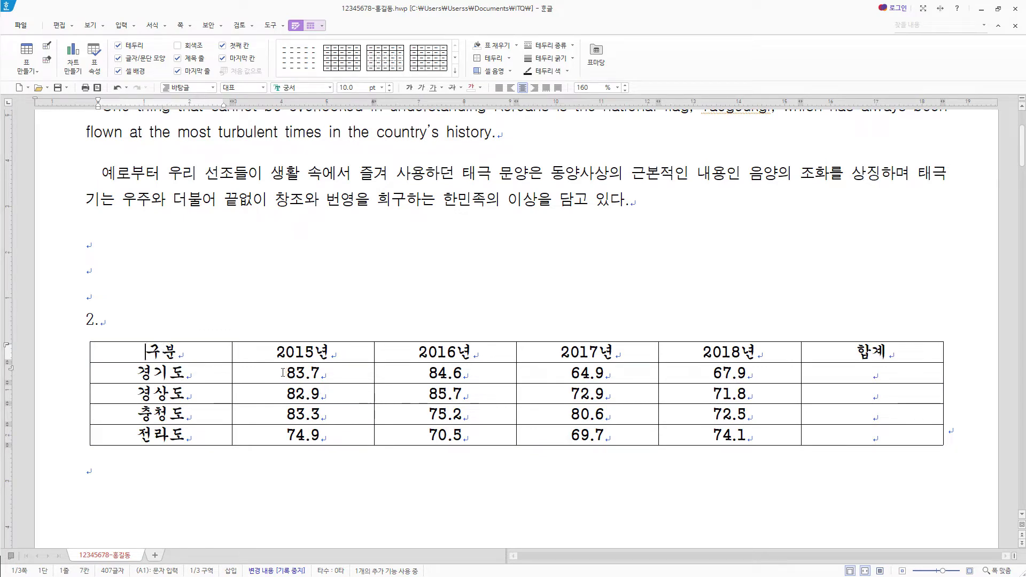
Step: Right-align the number cells under 2015년 through 합계 for all four region rows
left_click_drag(283, 373, 763, 435)
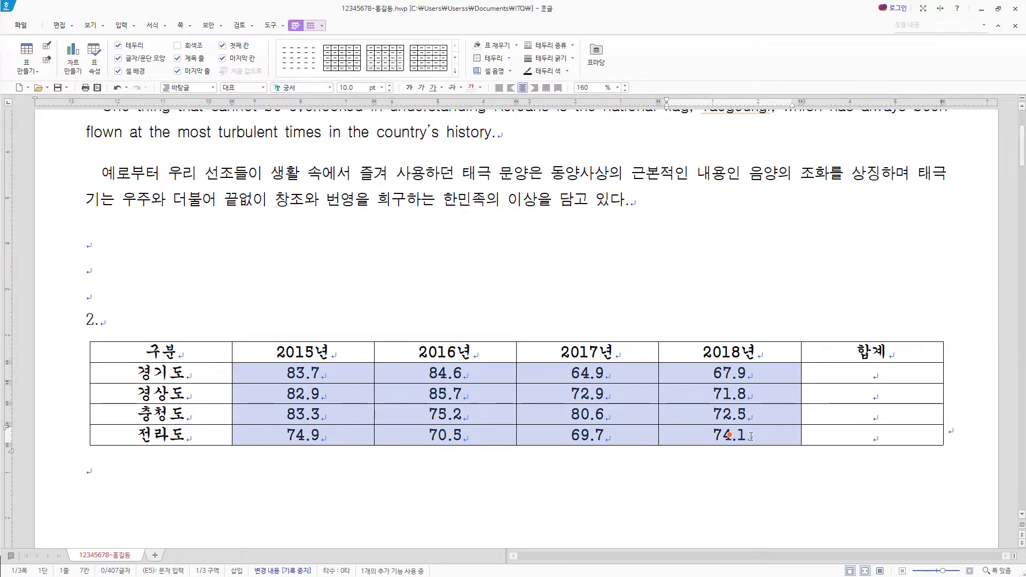
left_click_drag(752, 437, 900, 436)
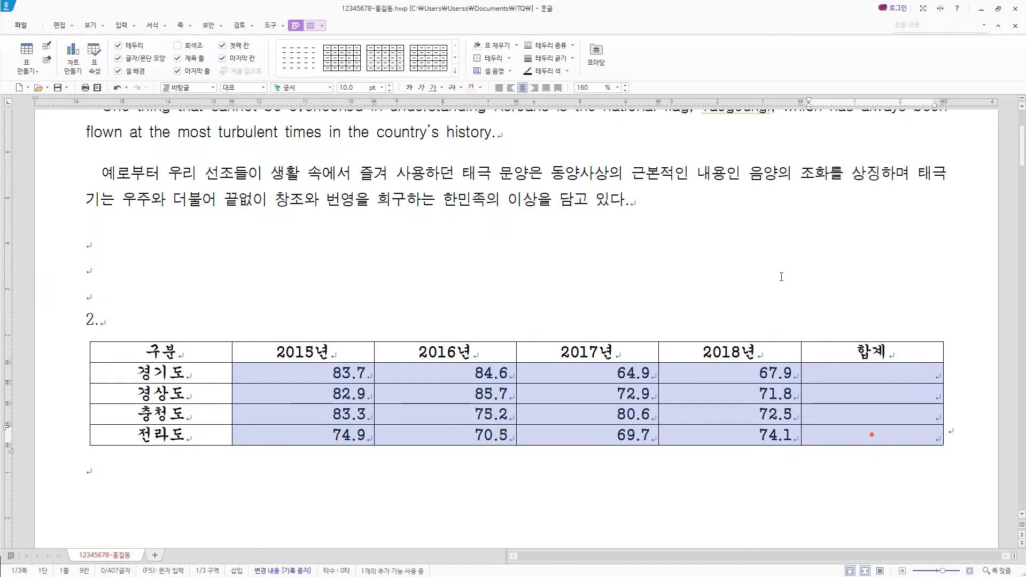
left_click(535, 88)
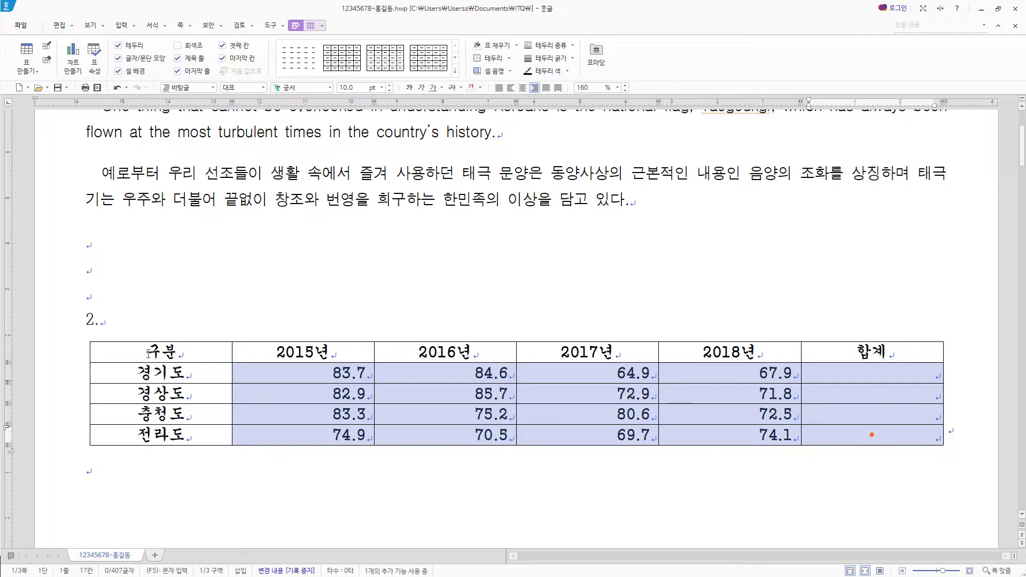
Step: Fill the 구분 through 2018년 cells of the header, 경기도, 경상도 and 충청도 rows with solid yellow
left_click_drag(148, 353, 717, 404)
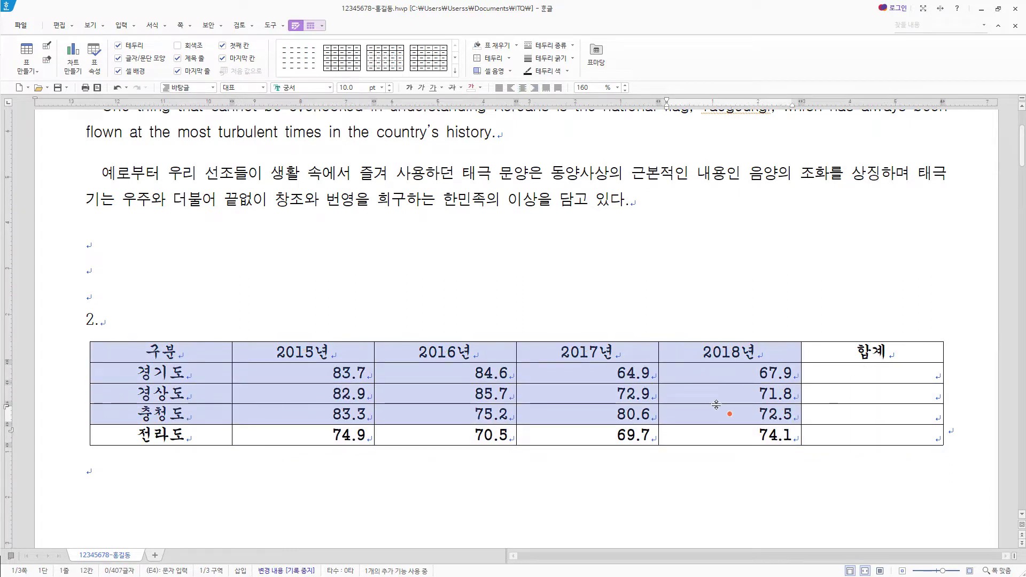
key("c")
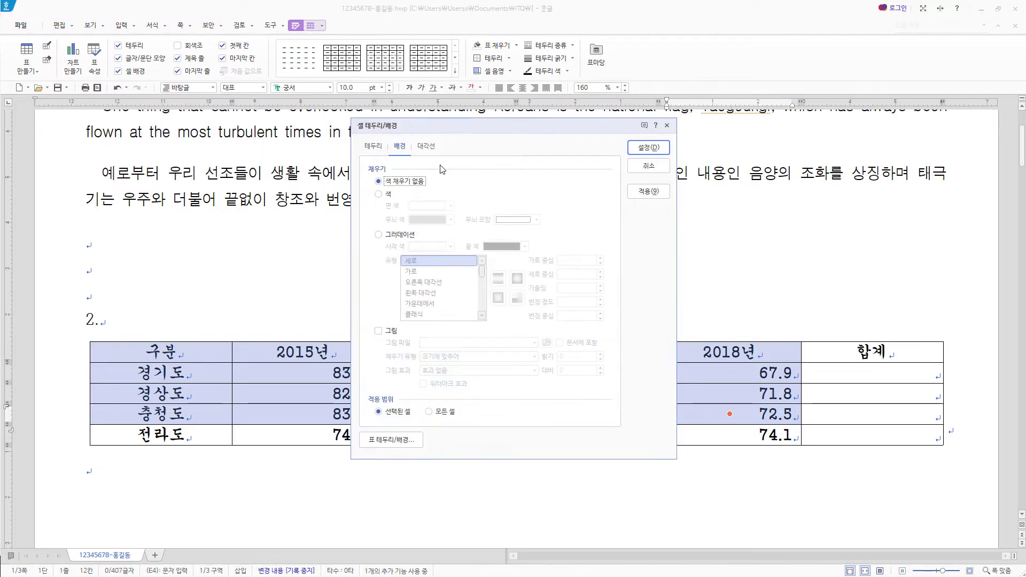
left_click(379, 194)
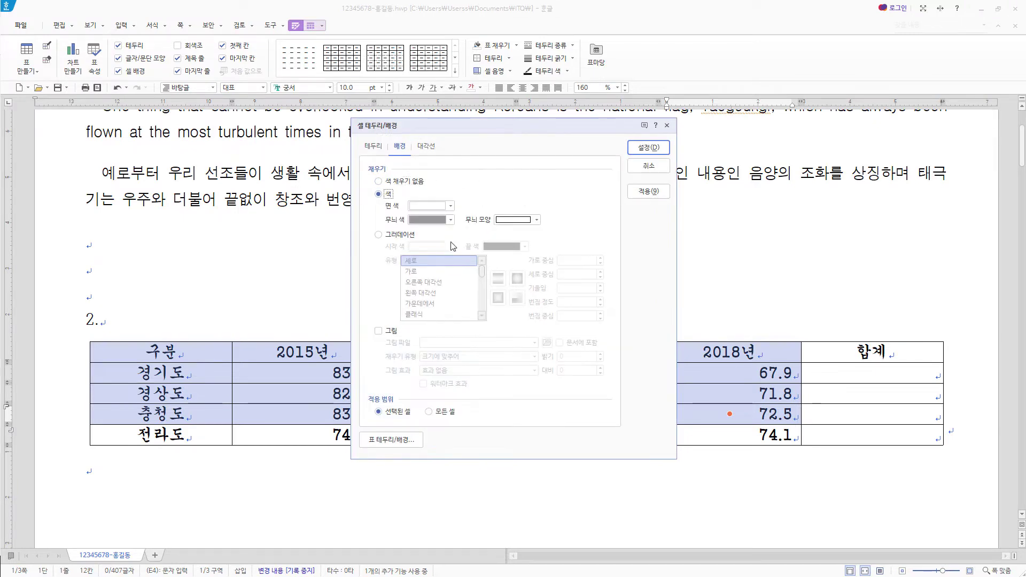
left_click(452, 206)
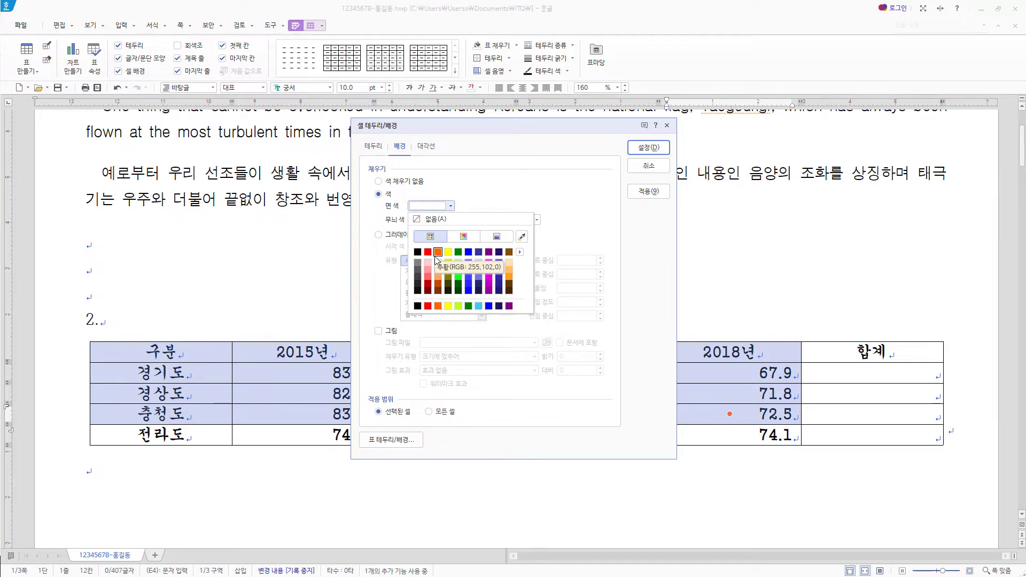
left_click(521, 253)
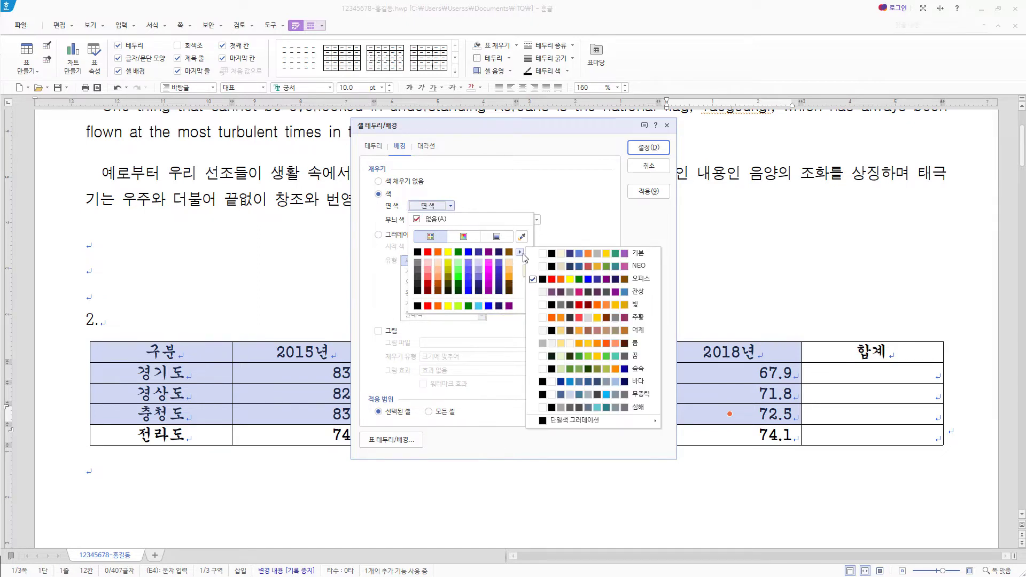
left_click(624, 259)
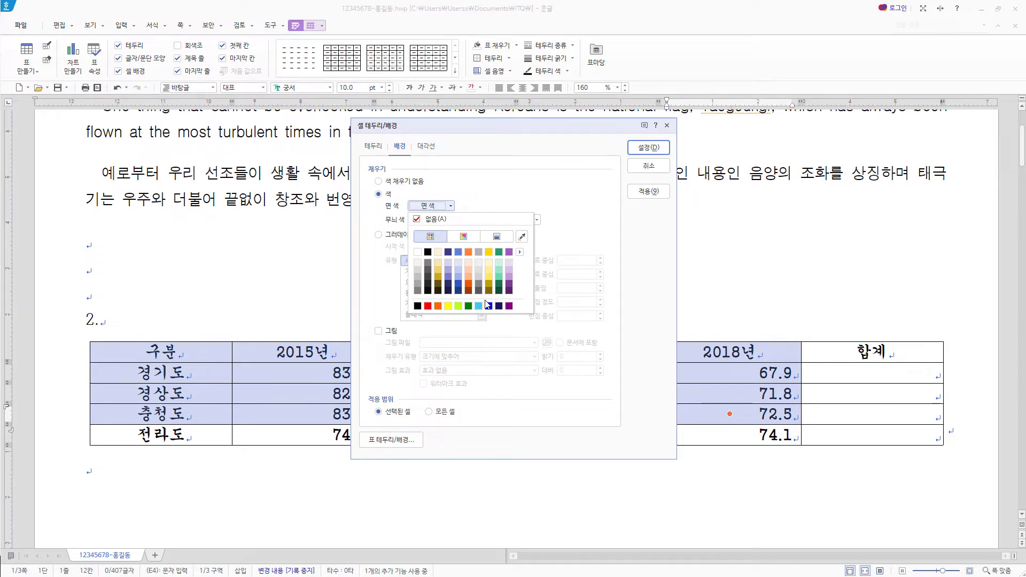
left_click(519, 252)
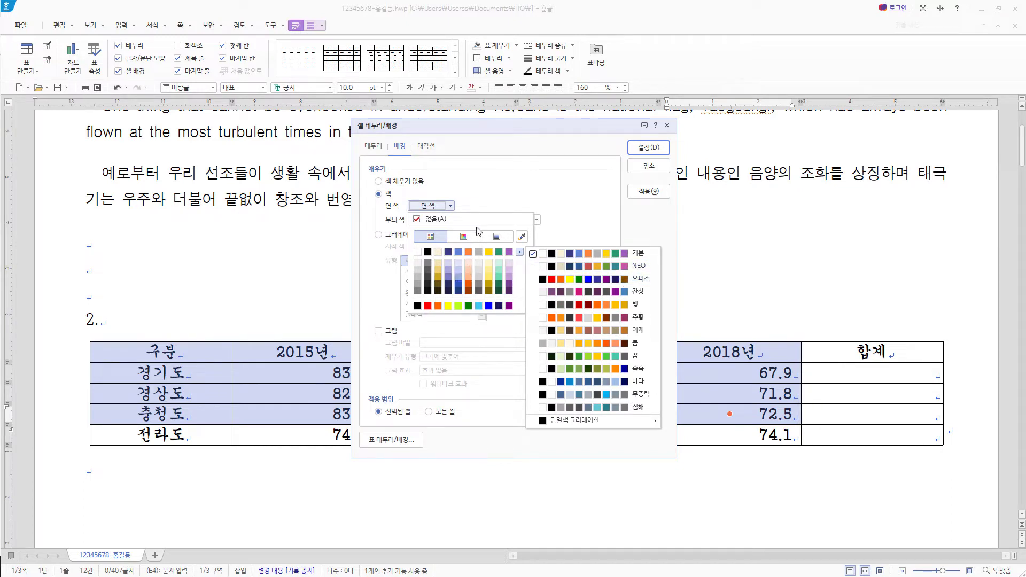
left_click(448, 306)
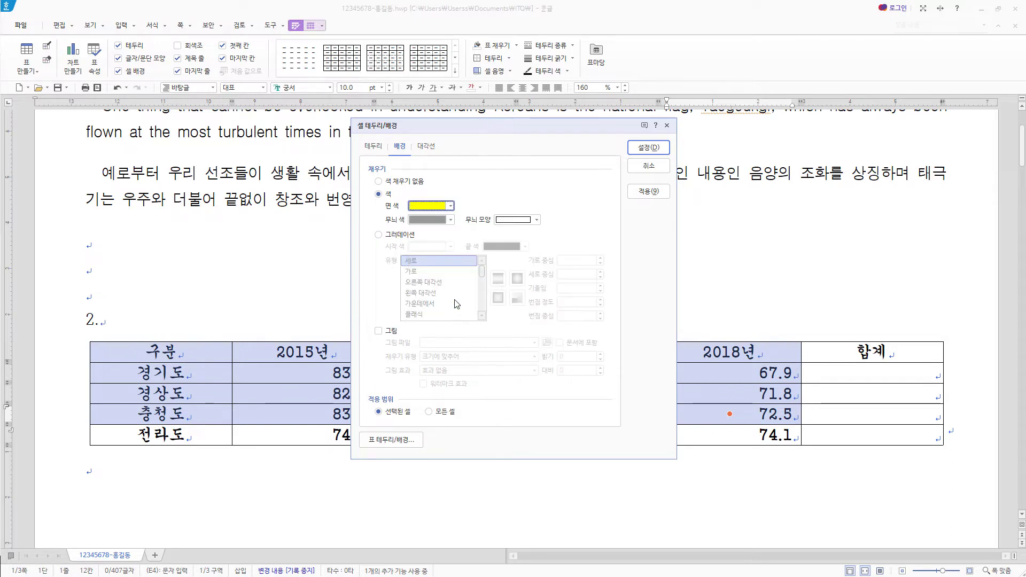
left_click(658, 150)
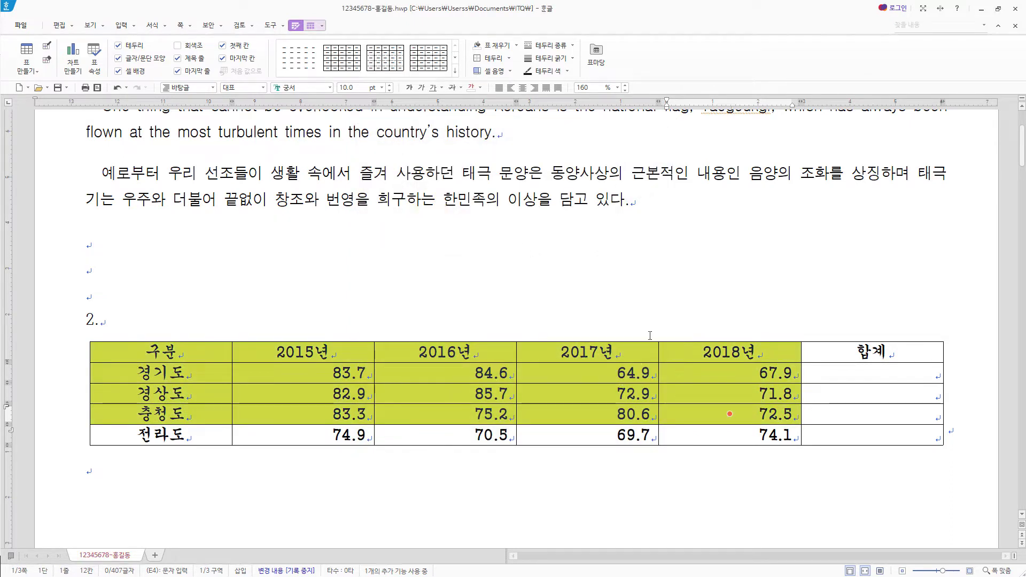
Step: Calculate the 합계 cells for 경기도, 경상도 and 충청도 with a block sum of their 2015년–2018년 values
left_click_drag(342, 373, 858, 444)
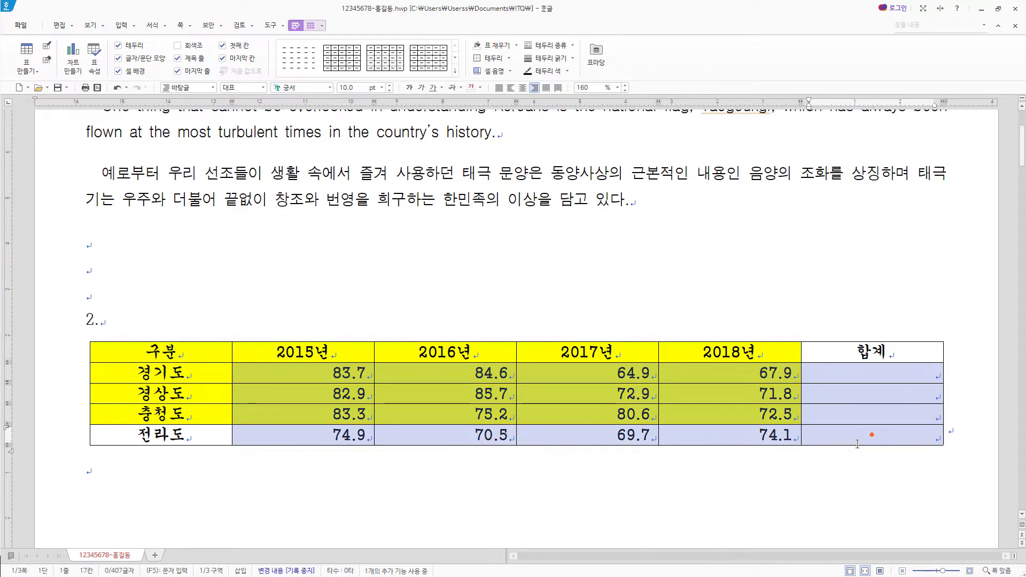
left_click_drag(858, 445, 864, 415)
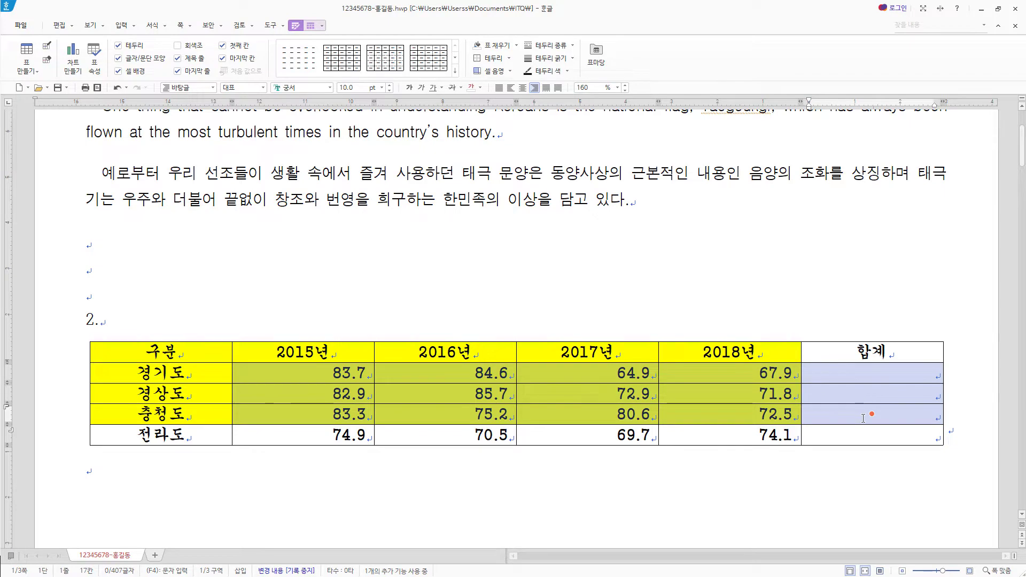
scroll(850, 402, "down", 3)
right_click(736, 304)
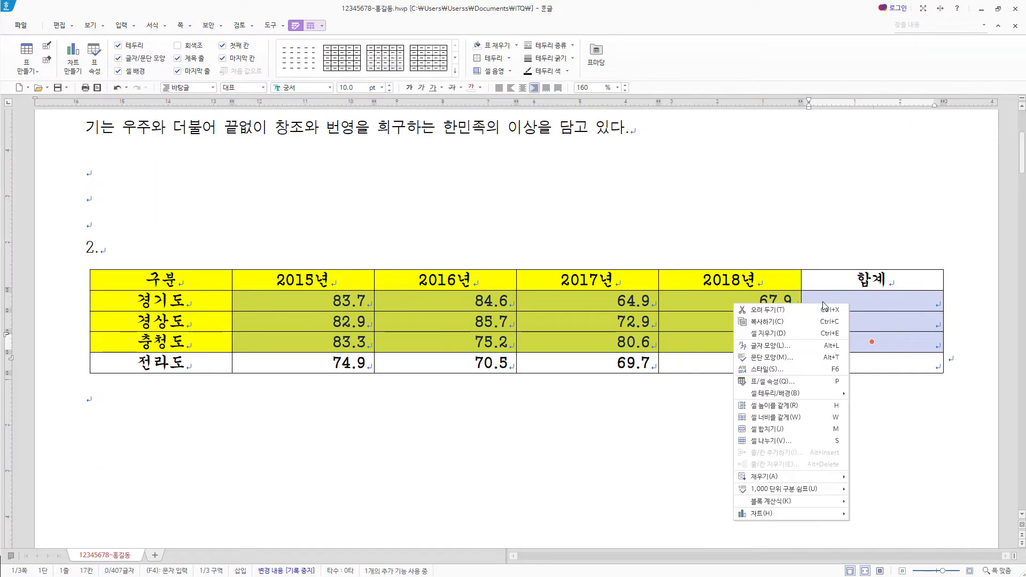
mouse_move(823, 501)
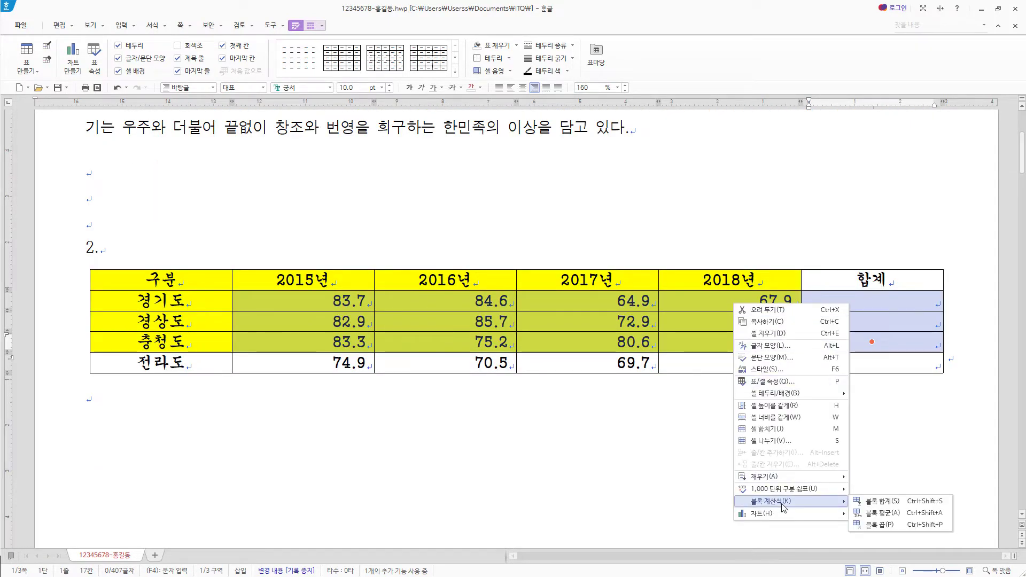
left_click(877, 502)
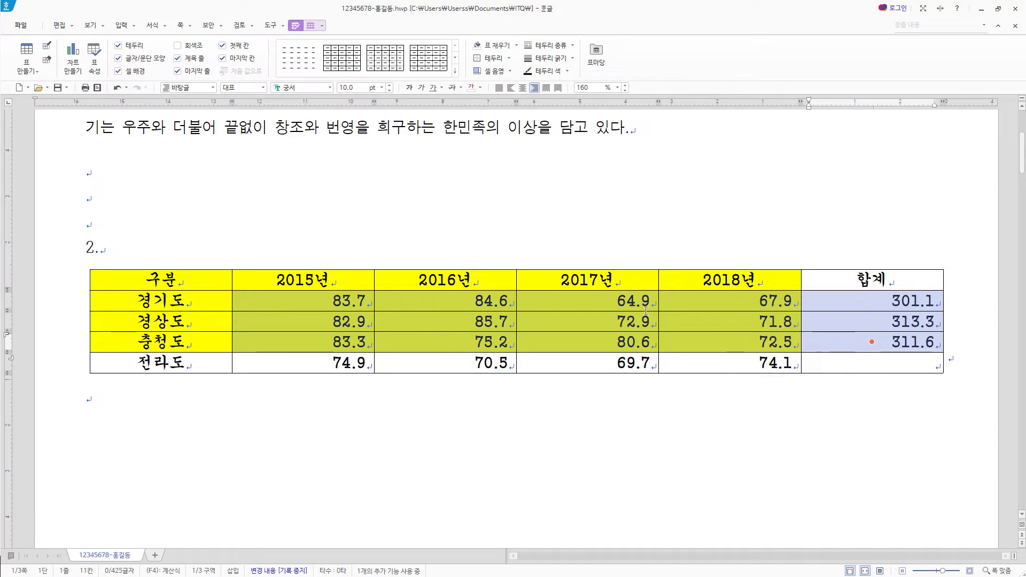
Step: Add a caption above the table and replace its default text with 국경일 태극기 게양 현황(단위 : %)
left_click(315, 27)
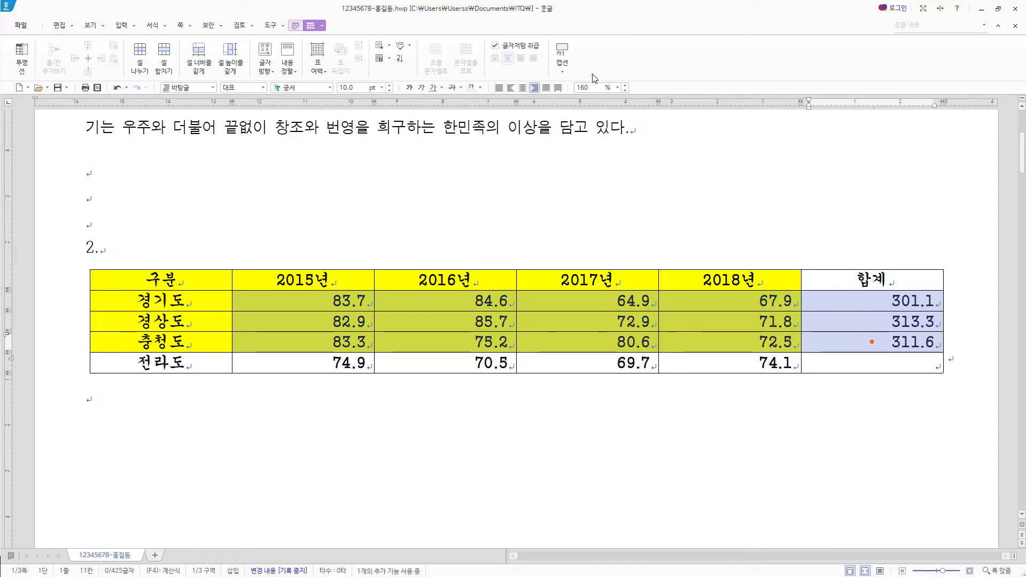
left_click(565, 71)
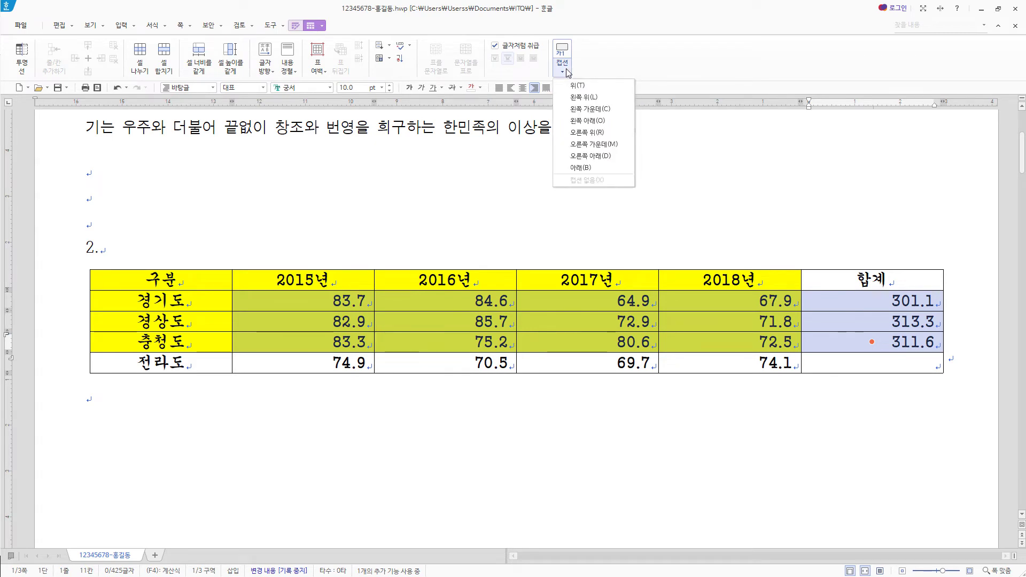
left_click(577, 85)
left_click_drag(134, 278, 16, 283)
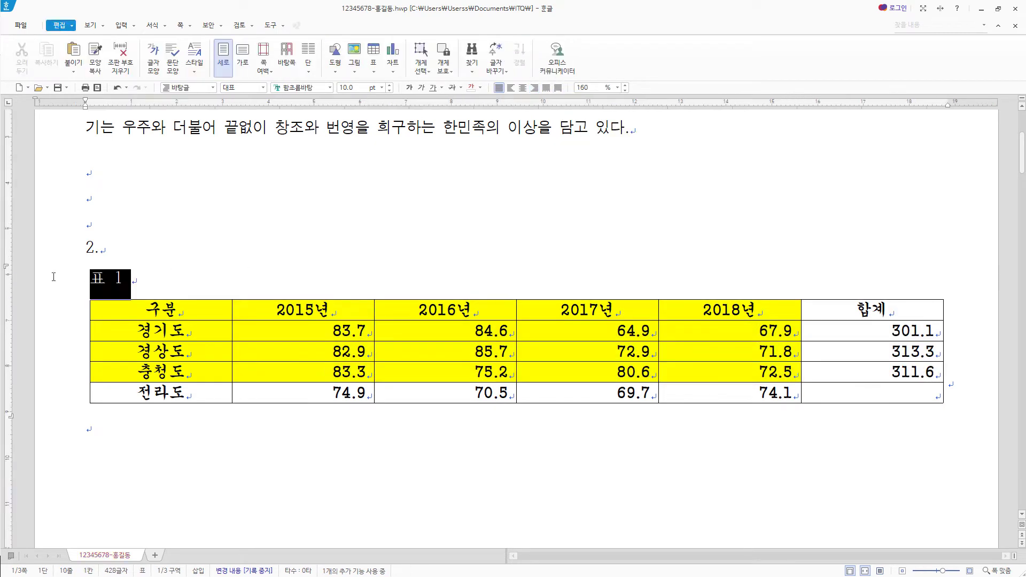
key("F12")
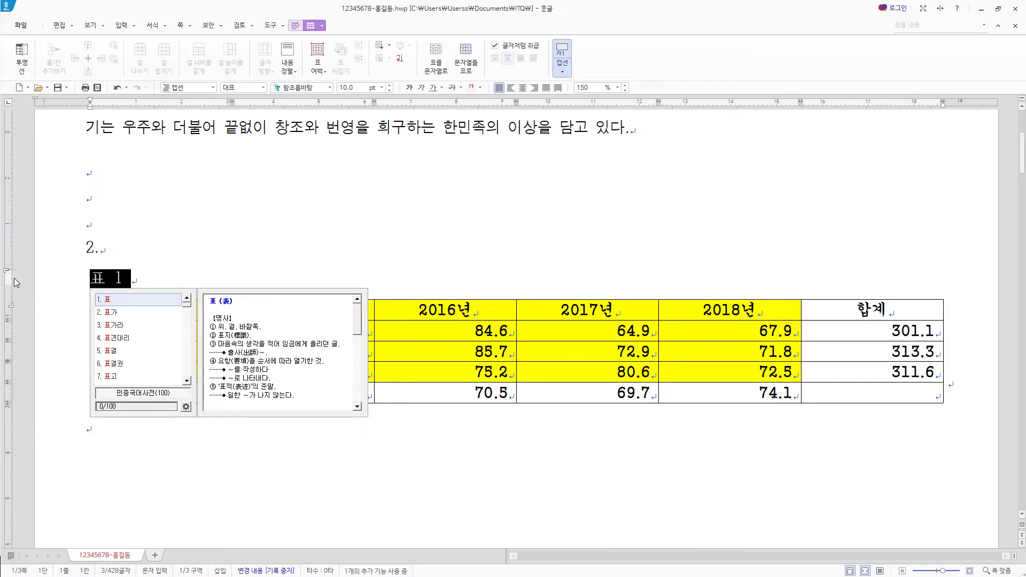
type("국경일 태극기 게양 현황(단위 : %)")
Step: Right-align the whole caption text above the table
key("shift+Home")
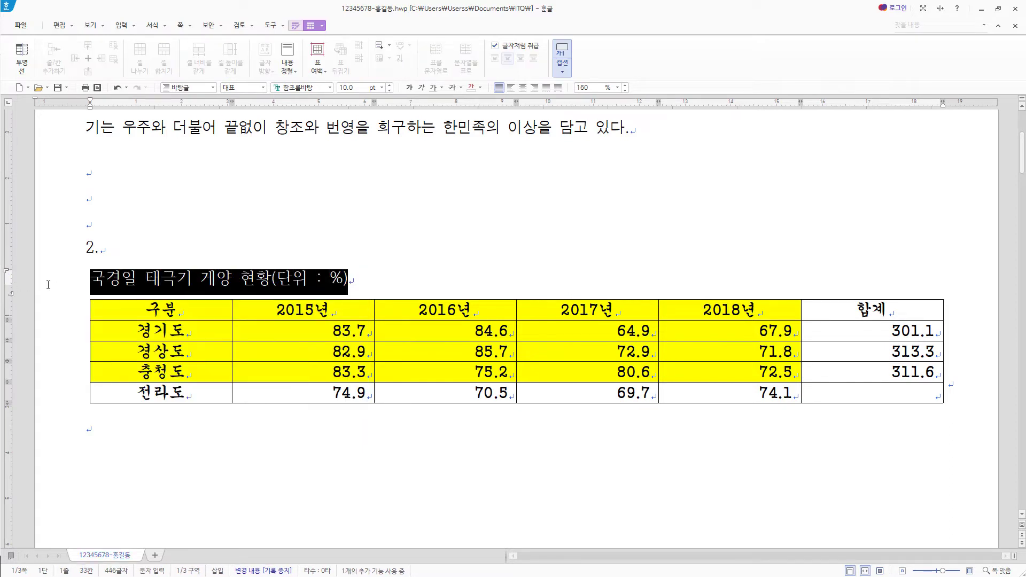
left_click(313, 87)
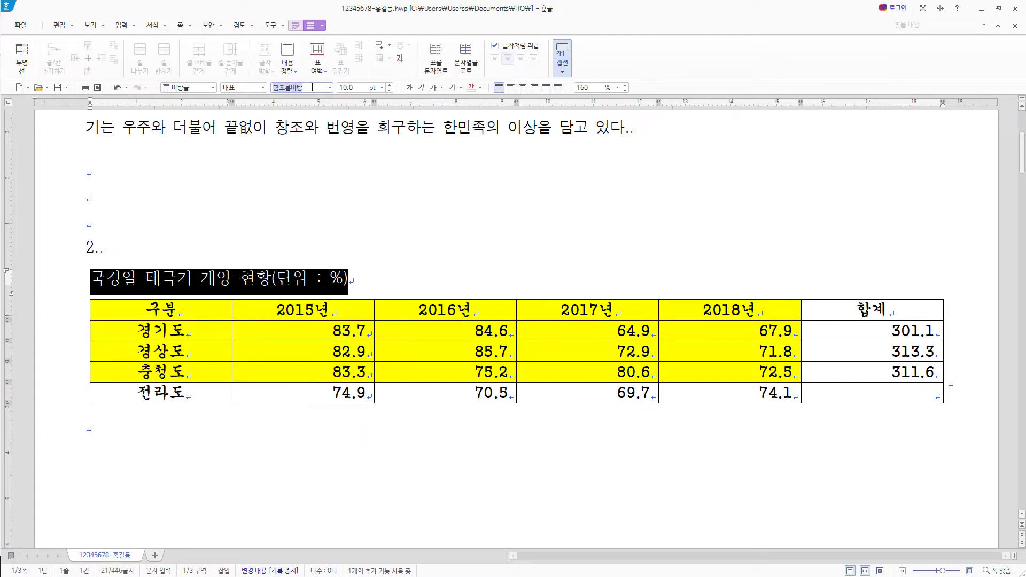
key("Escape")
left_click(536, 89)
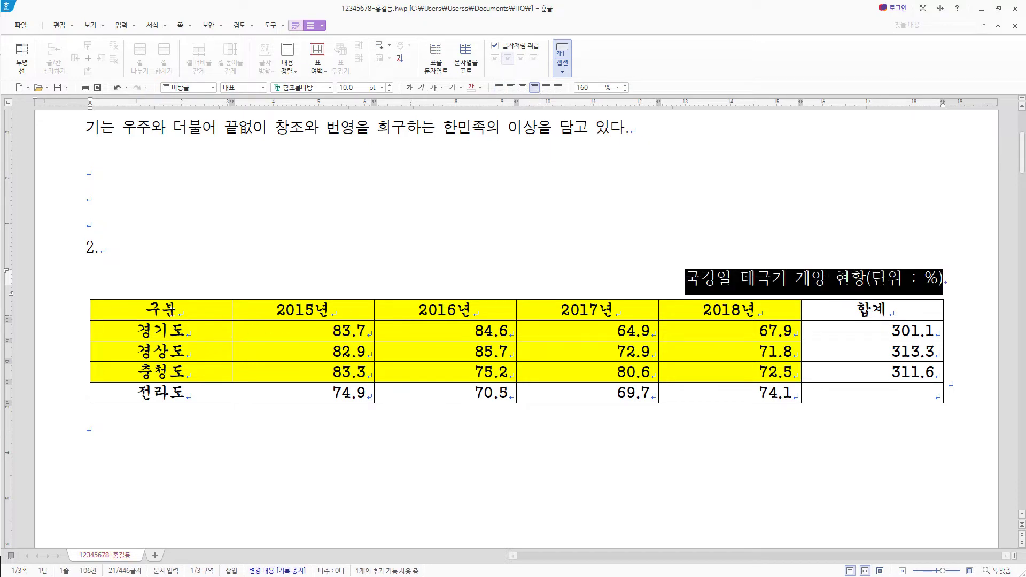
Step: Increase the height of all five table rows slightly and evenly
left_click_drag(171, 309, 881, 432)
scroll(859, 347, "down", 3)
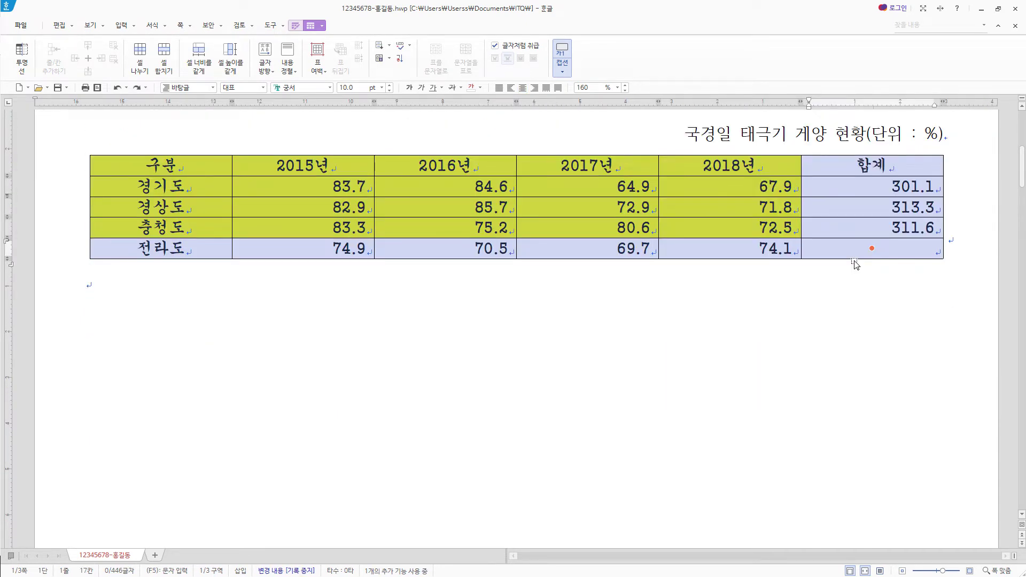
key("ctrl+Down")
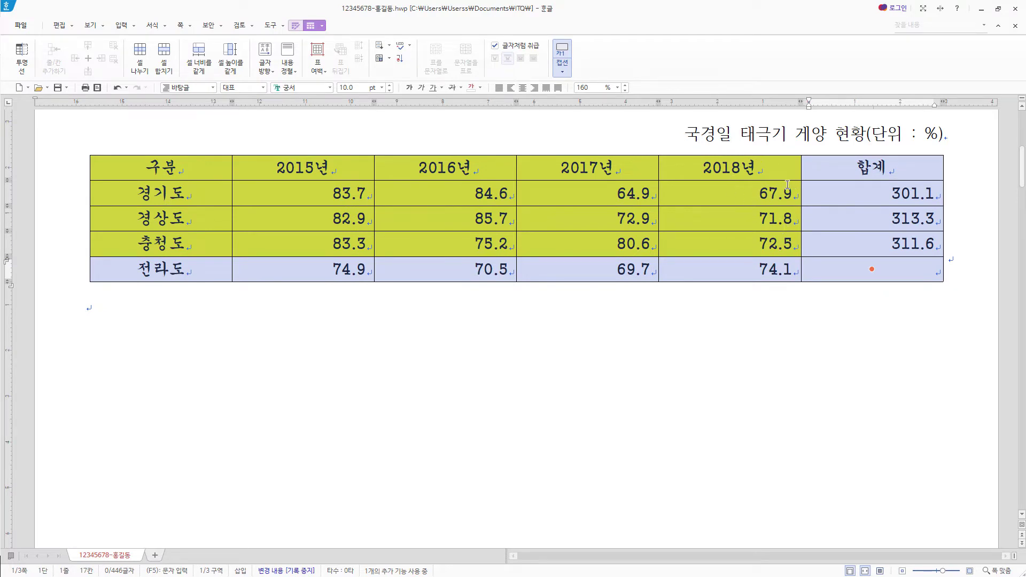
Step: Apply a double line to the outer border of the whole table, with immediate line-style application turned off
key("l")
left_click(407, 222)
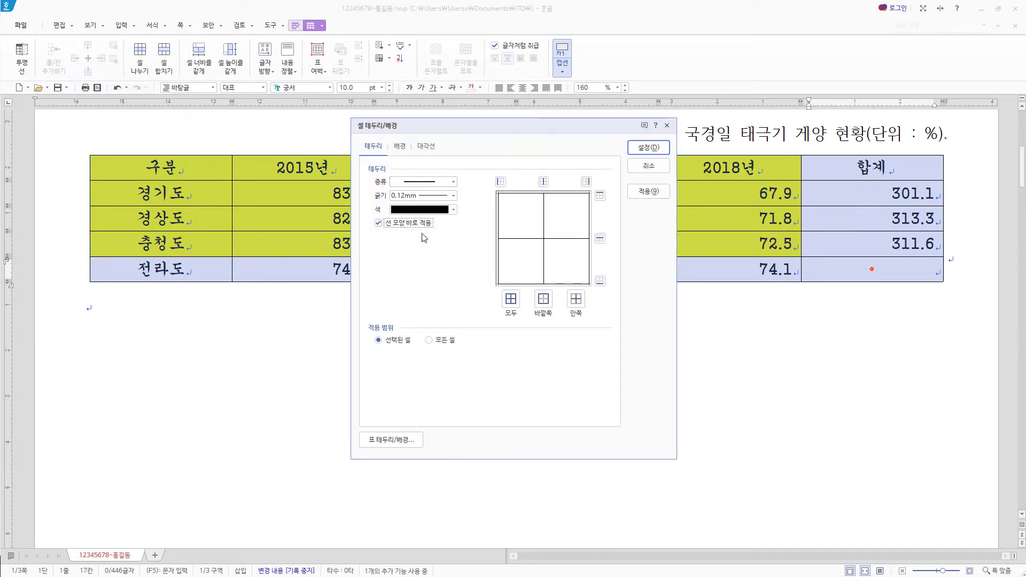
left_click(379, 224)
left_click(454, 182)
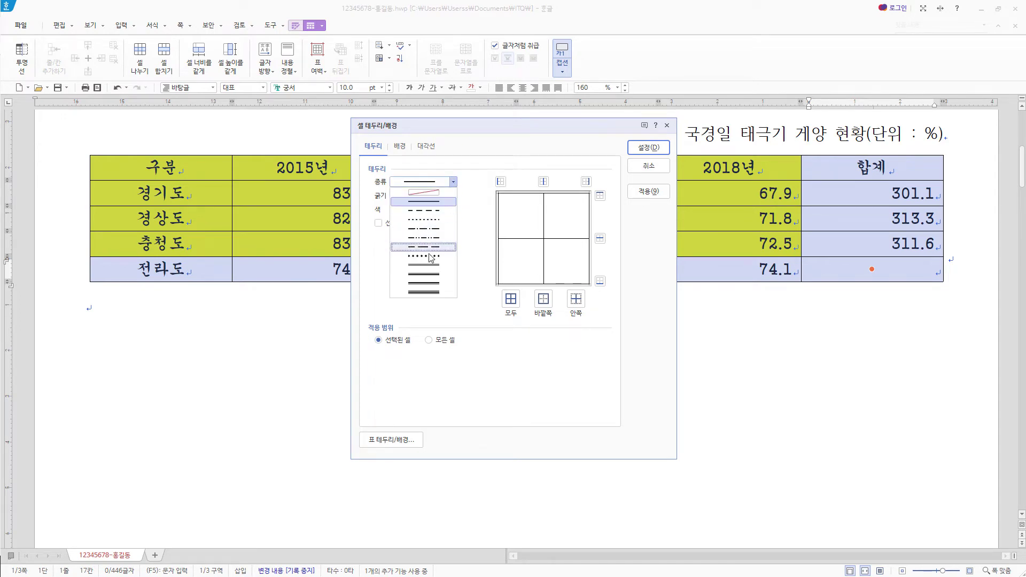
left_click(425, 273)
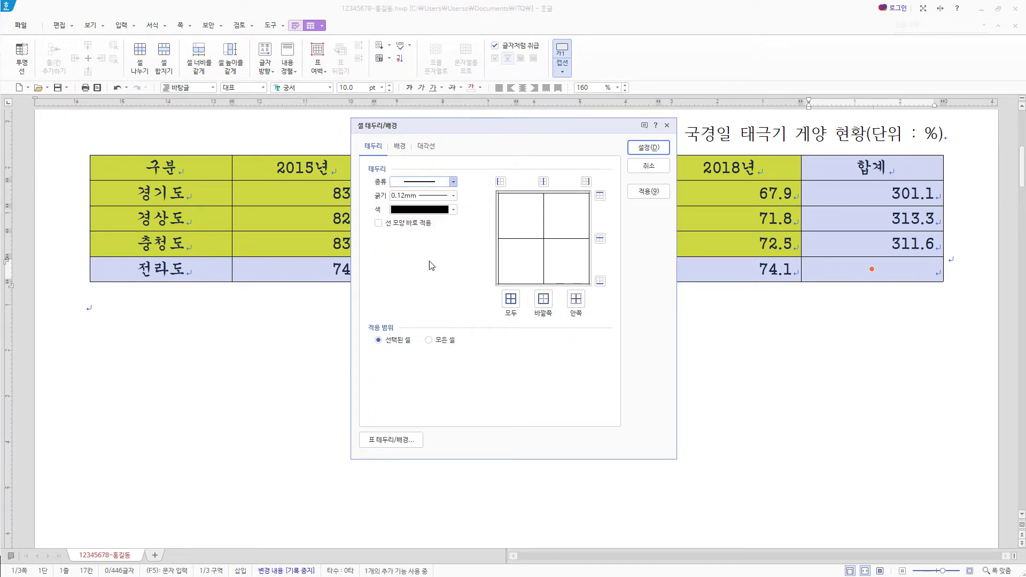
left_click(544, 301)
left_click(647, 149)
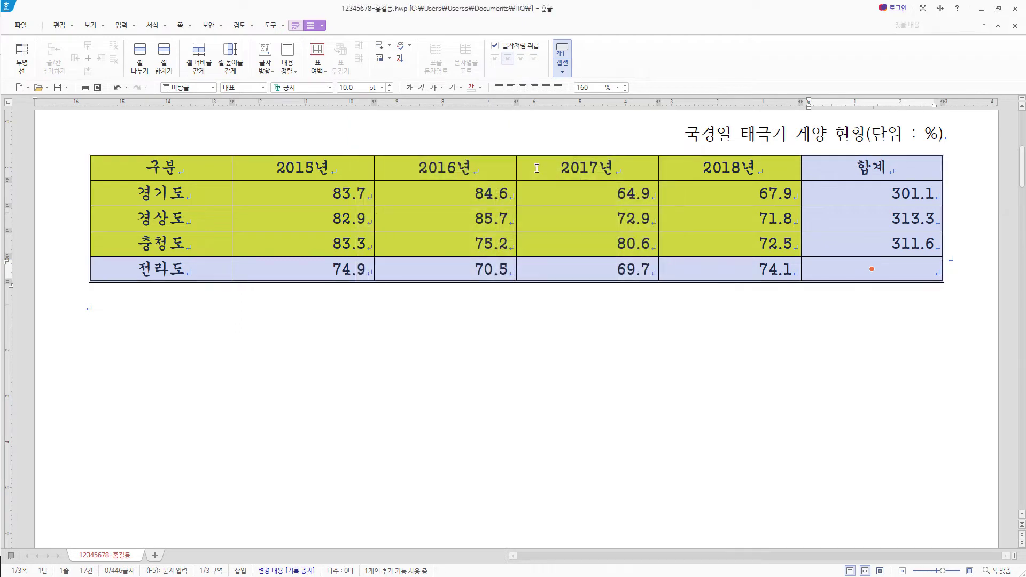
Step: Apply a double line, 0.5 mm thick, to the bottom border of the header row from 구분 to 합계
left_click_drag(190, 175, 880, 172)
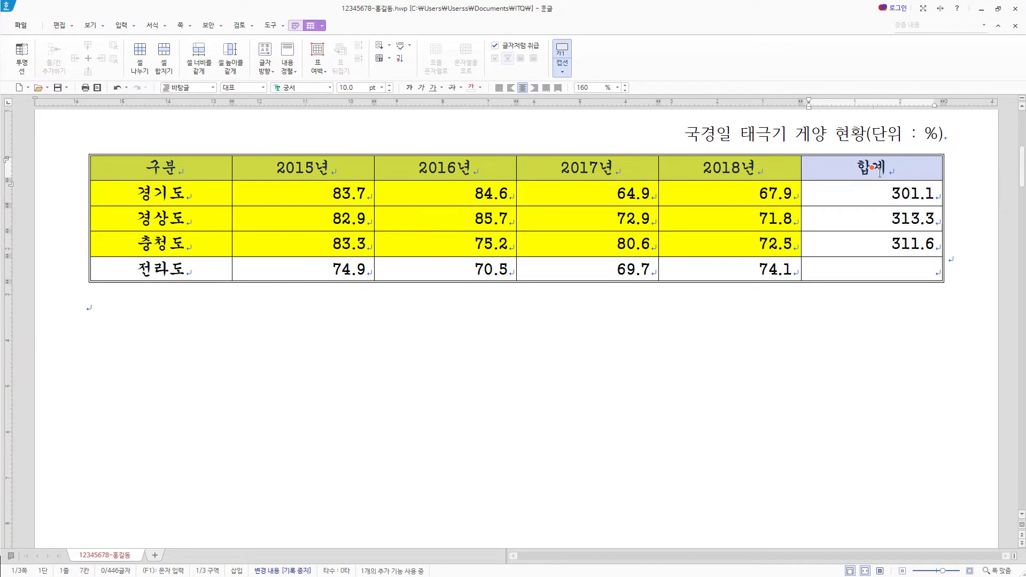
key("l")
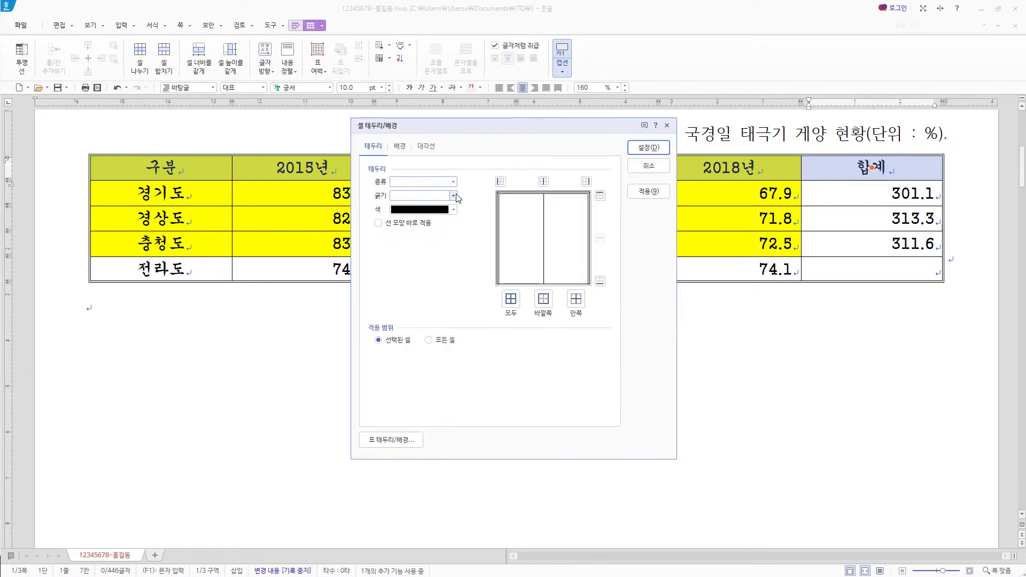
left_click(453, 182)
left_click(420, 273)
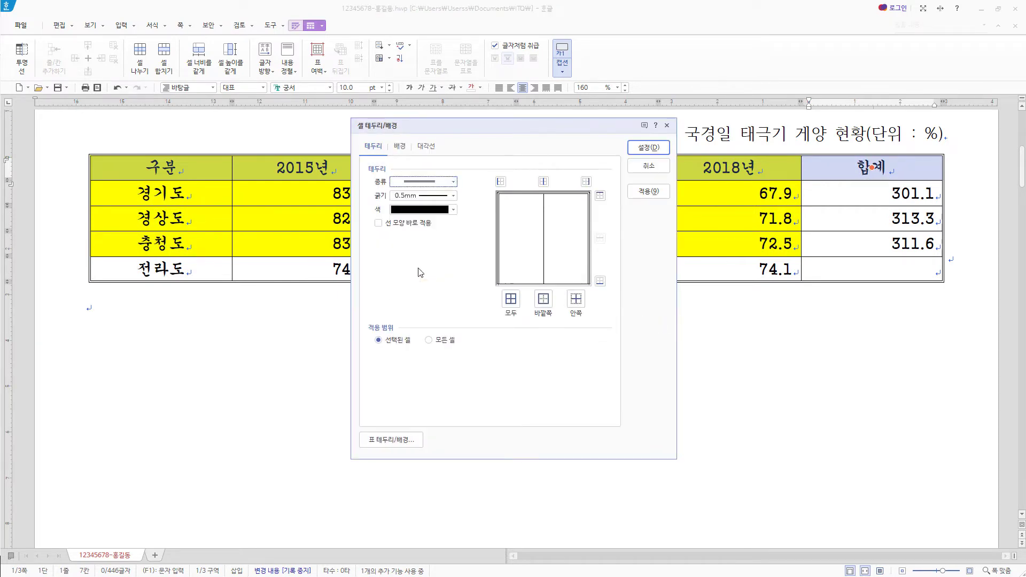
left_click(600, 284)
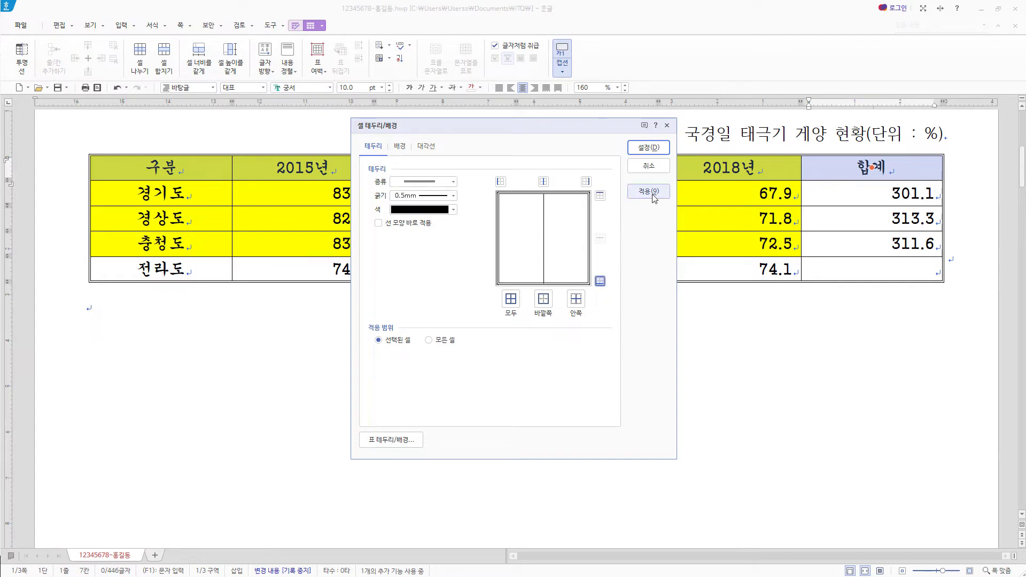
left_click(650, 150)
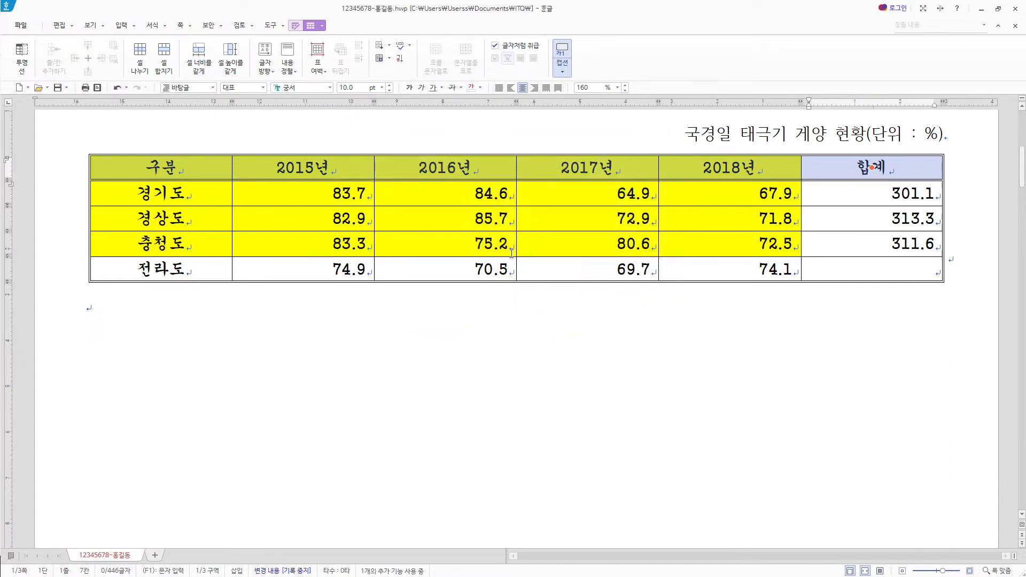
Step: Apply a double line, 0.5 mm thick, to the right border of the first column from 구분 to 전라도
left_click_drag(192, 166, 189, 267)
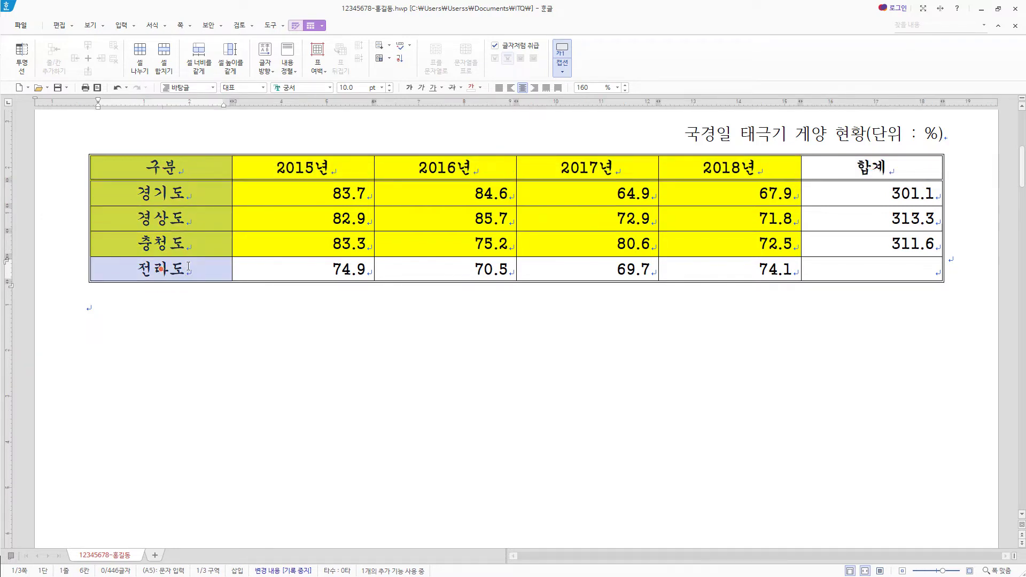
key("l")
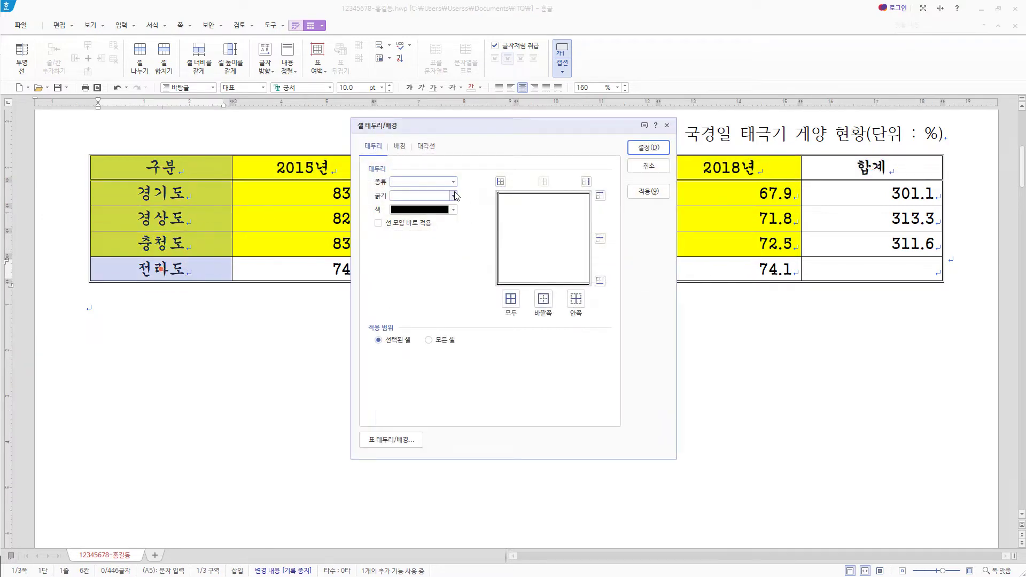
left_click(454, 183)
left_click(441, 274)
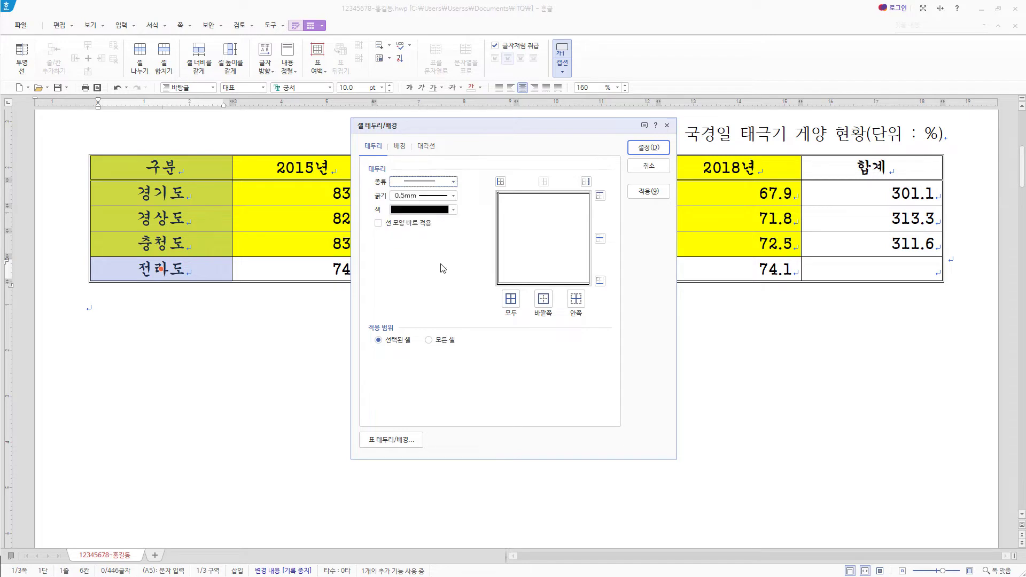
left_click(586, 182)
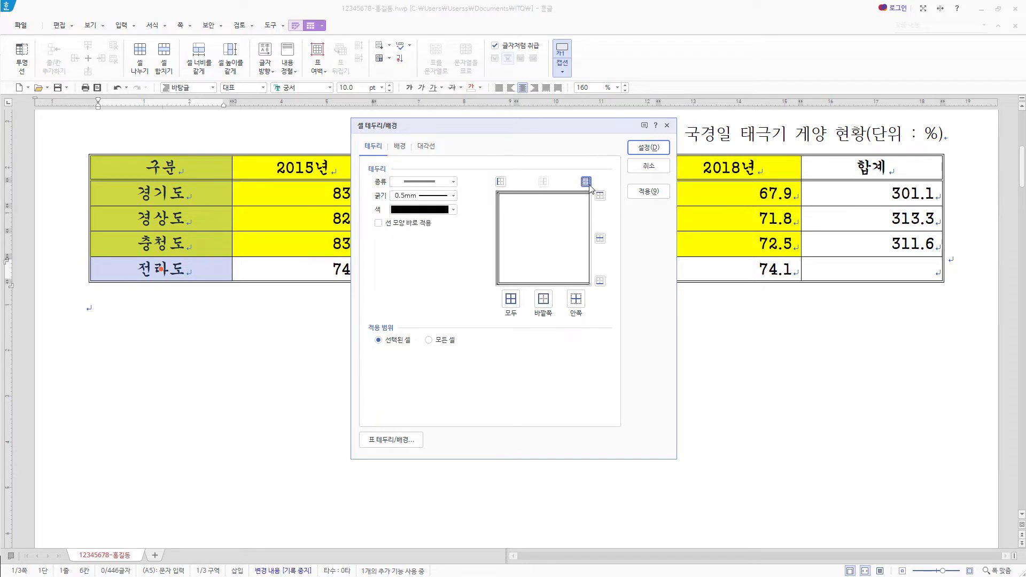
left_click(658, 149)
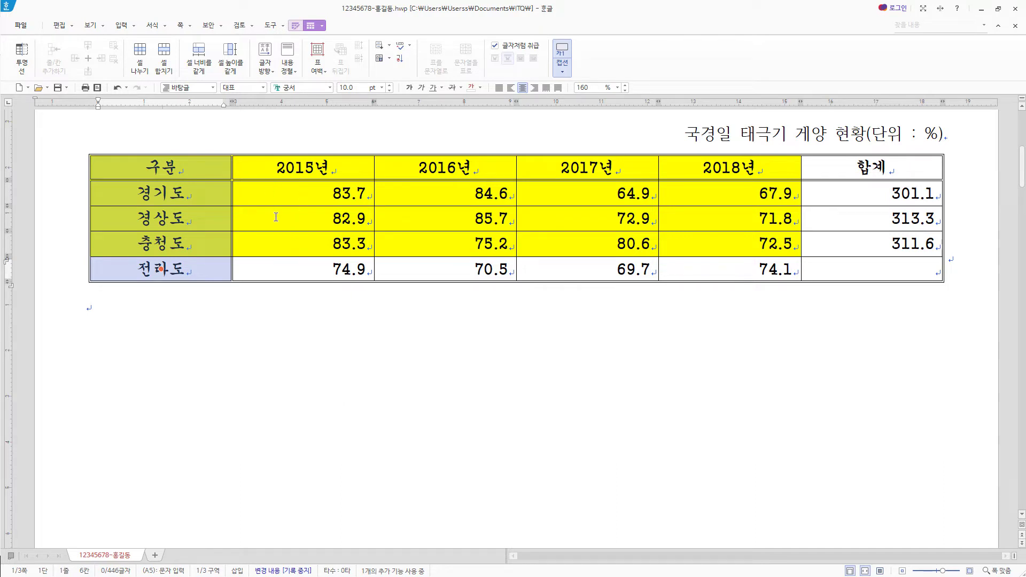
Step: Add both diagonal lines, crossing as an X, to the empty cell where the 전라도 row meets the 합계 column
left_click(885, 274)
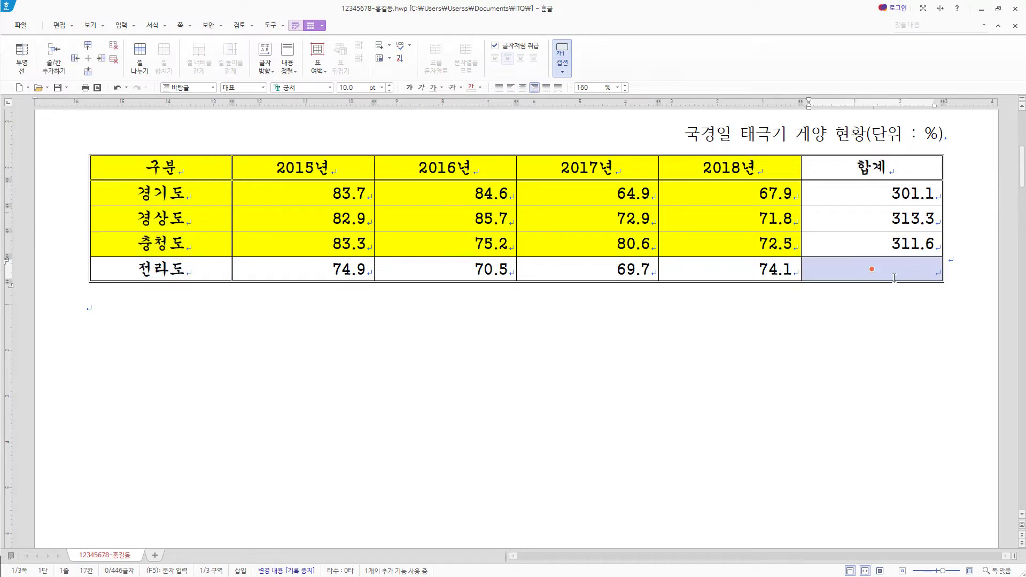
key("l")
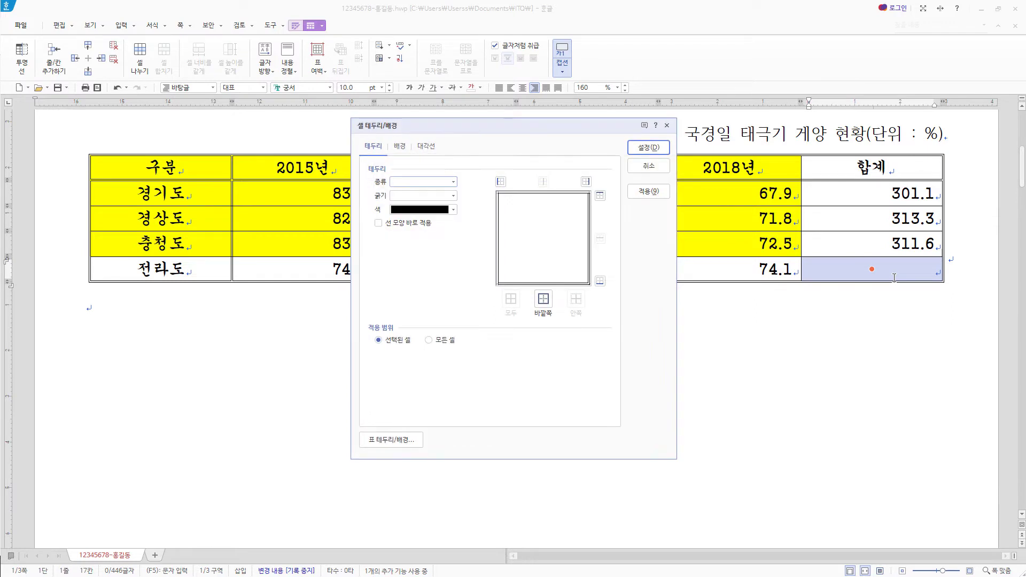
left_click(431, 149)
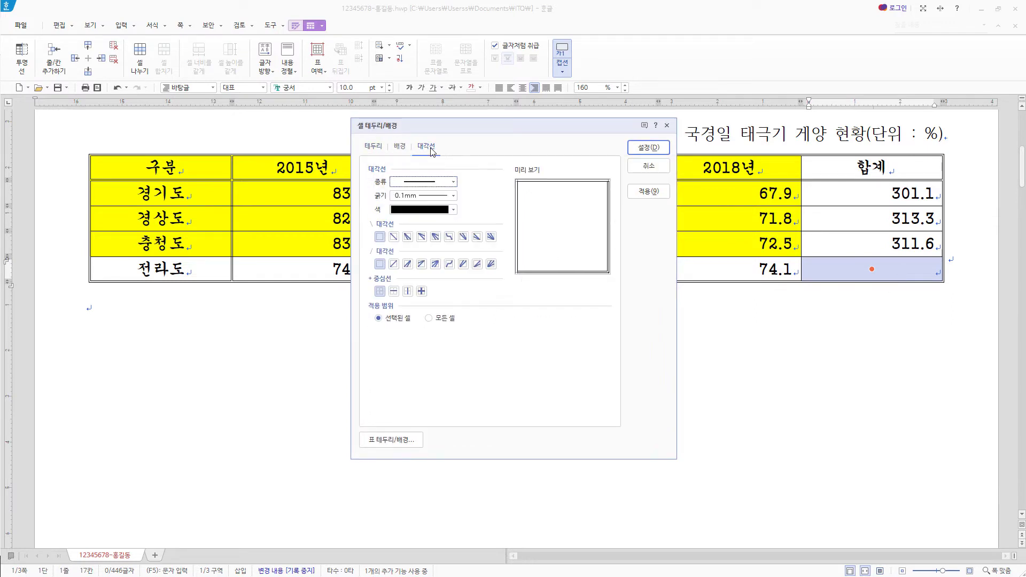
left_click(393, 237)
left_click(394, 264)
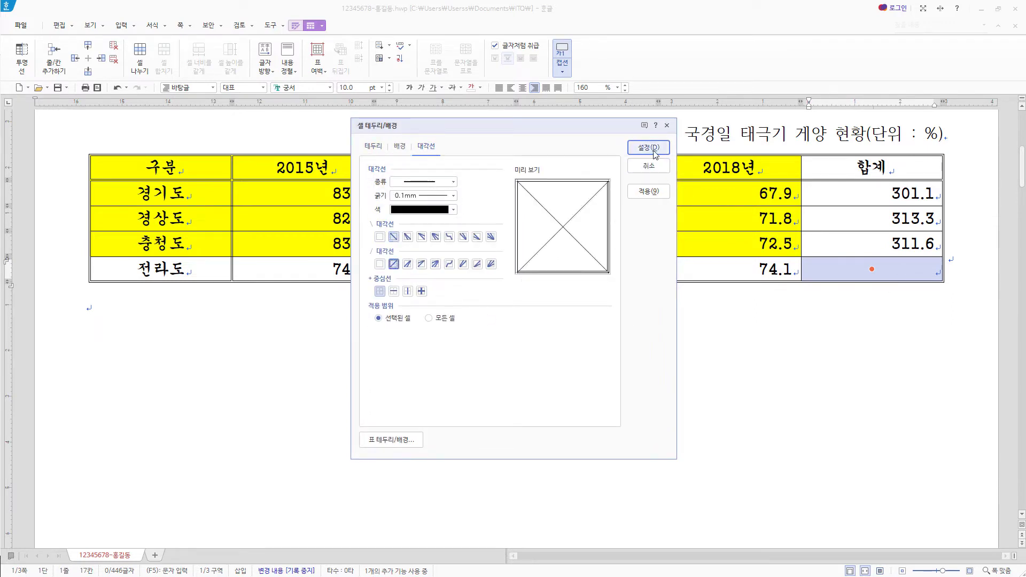
left_click(649, 147)
left_click(111, 311)
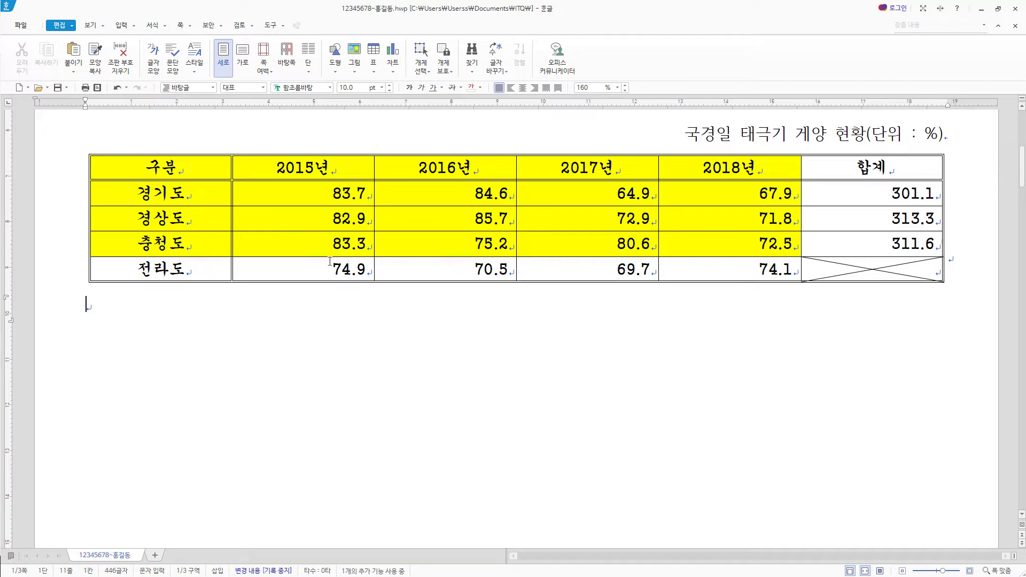
Step: Create a clustered column chart from the yellow cells, 구분 to 2018년 down to the 충청도 row, keeping its chart data
left_click_drag(197, 171, 710, 241)
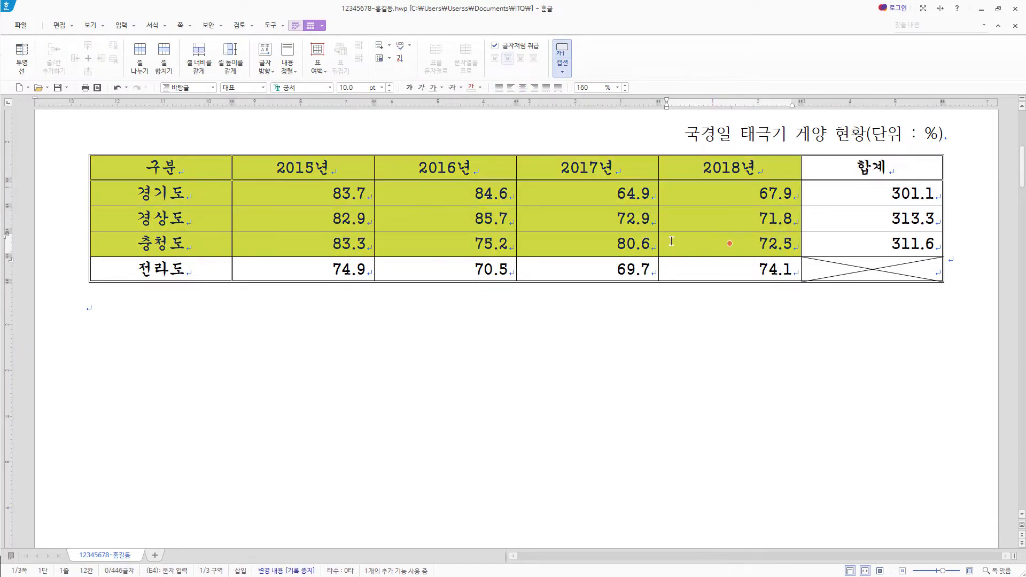
right_click(580, 197)
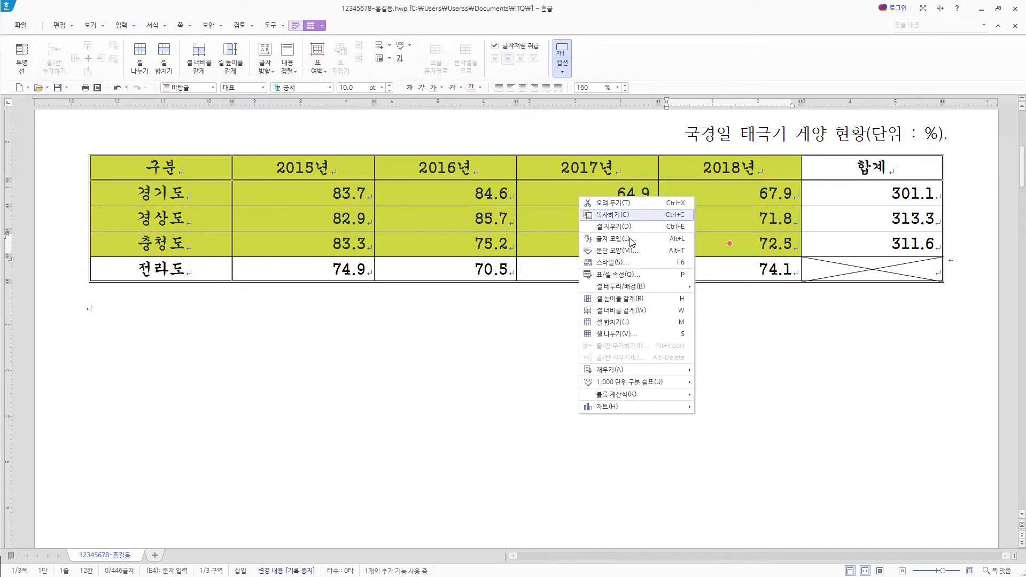
mouse_move(621, 408)
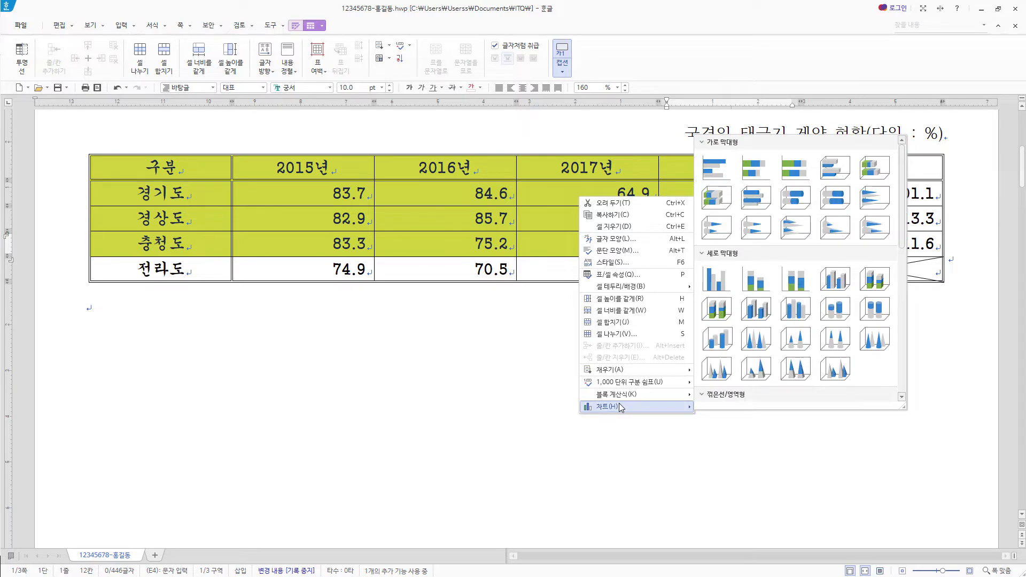
left_click(714, 289)
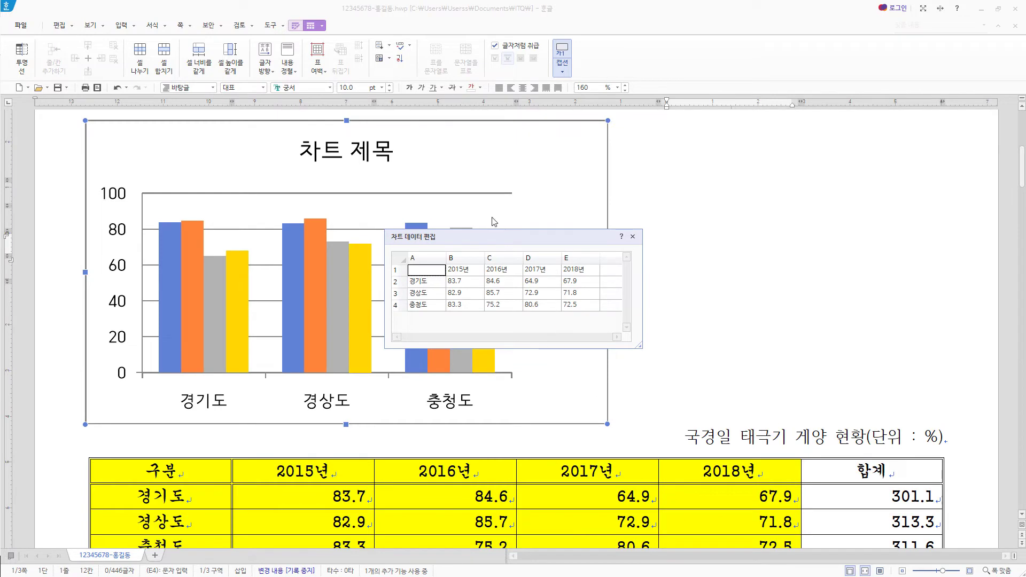
left_click(633, 237)
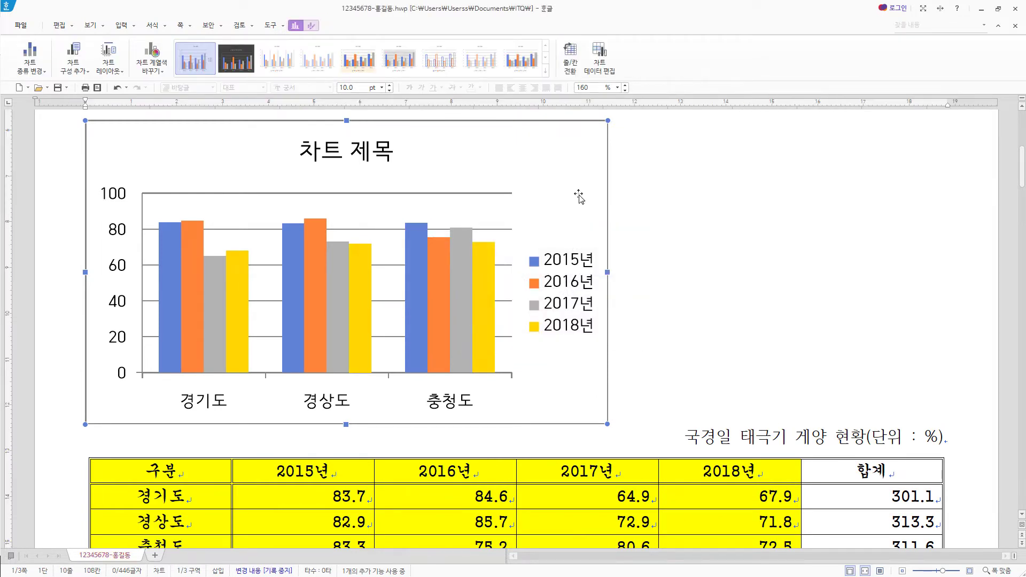
Step: Move the chart from above the table onto a new line below the table, leaving one blank line between
key("Delete")
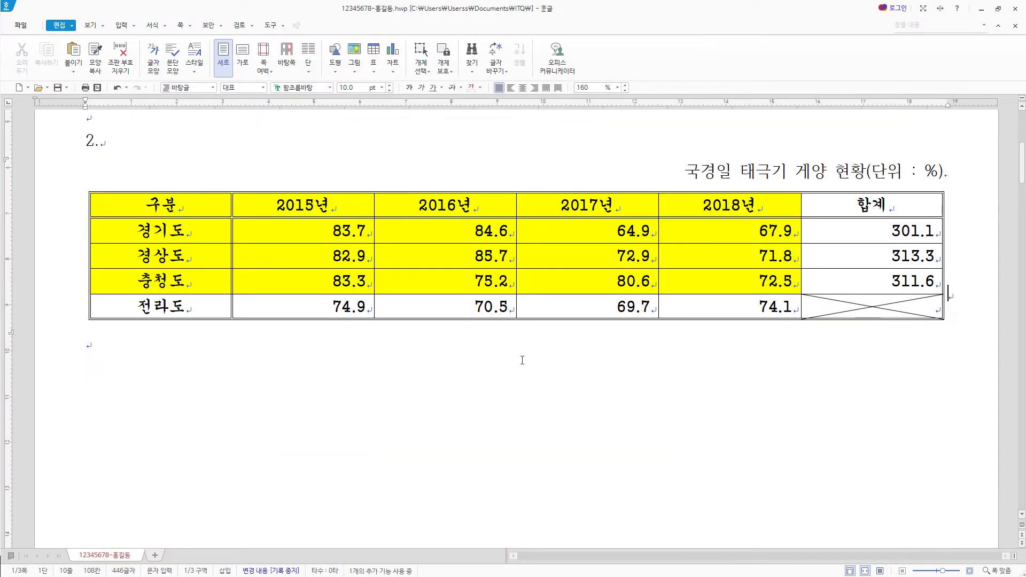
left_click(120, 346)
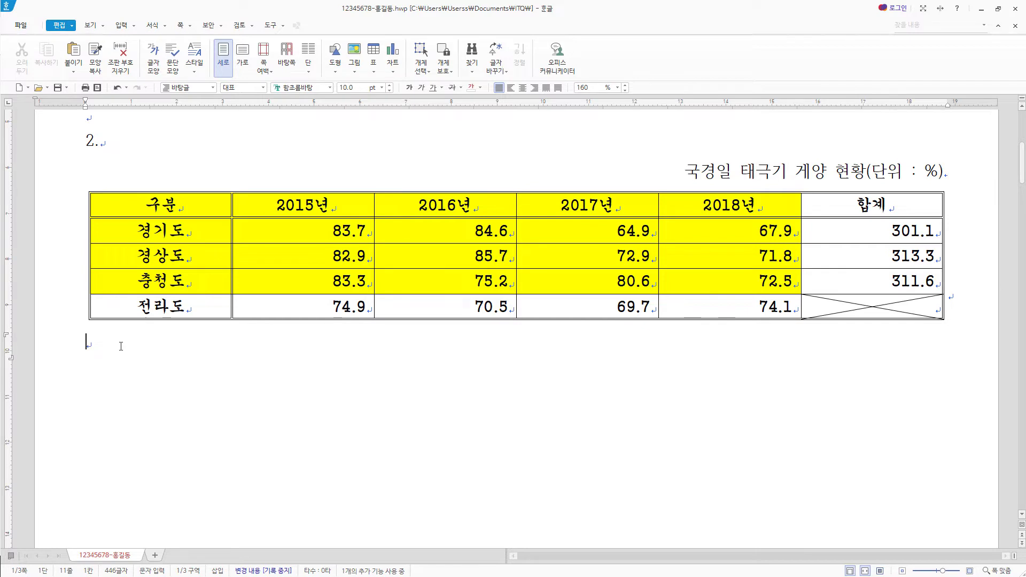
key("Return")
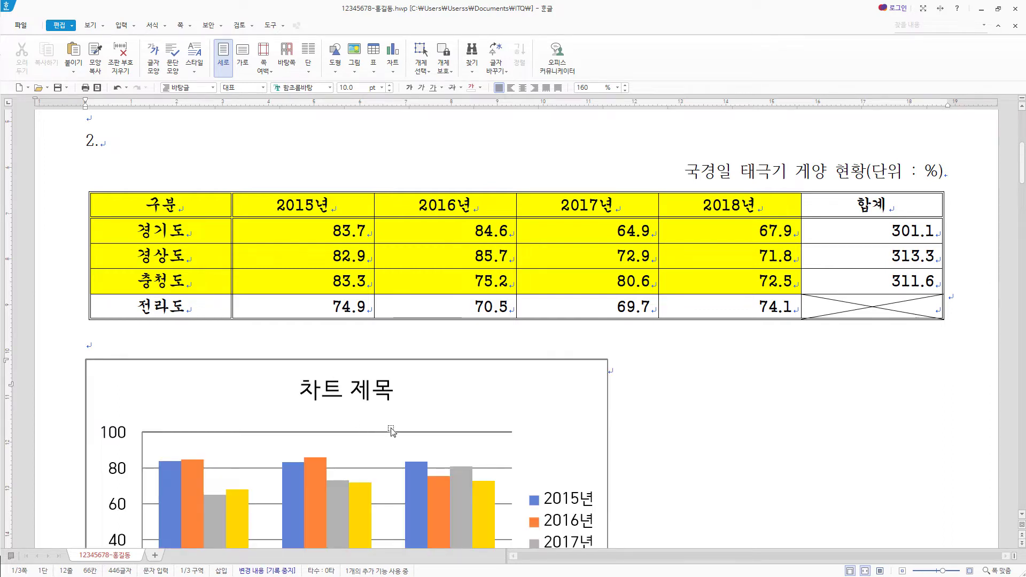
Step: Widen the chart so that it matches the full width of the table
scroll(391, 432, "down", 2)
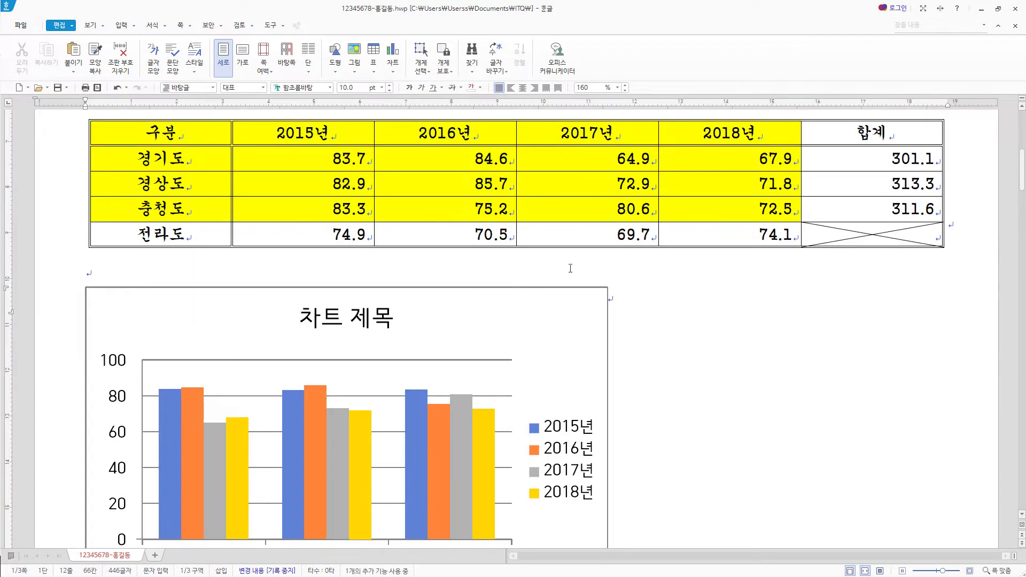
left_click(578, 369)
left_click_drag(605, 438, 944, 426)
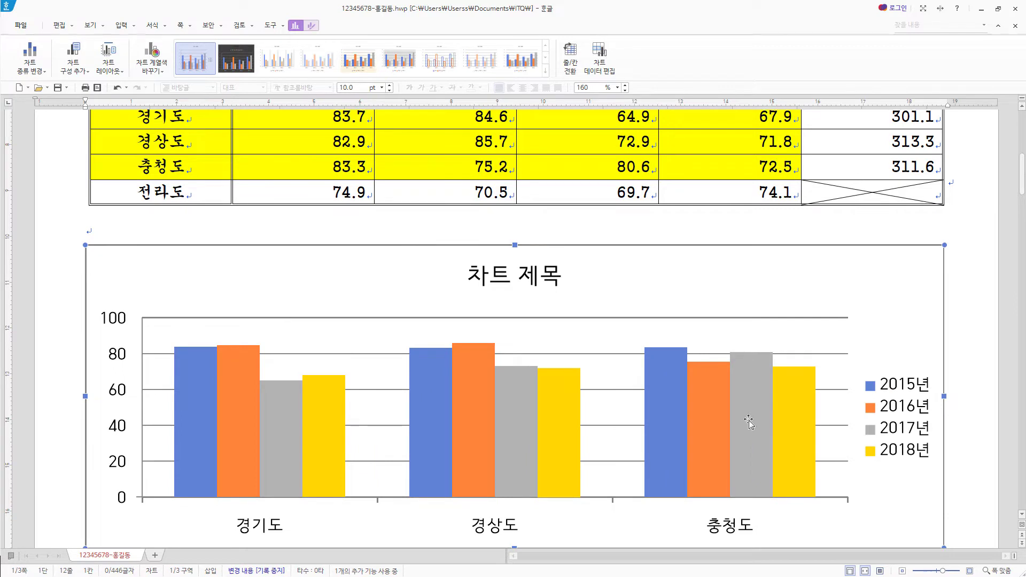
scroll(746, 441, "down", 3)
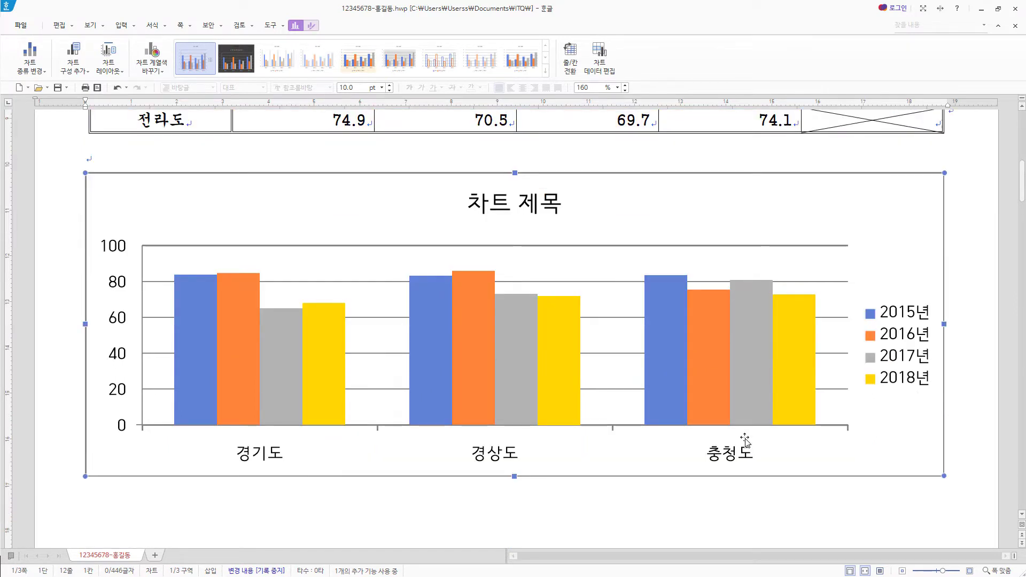
Step: Change the chart title text to "국경일 태극기 게양 현황"
left_click(524, 207)
right_click(524, 207)
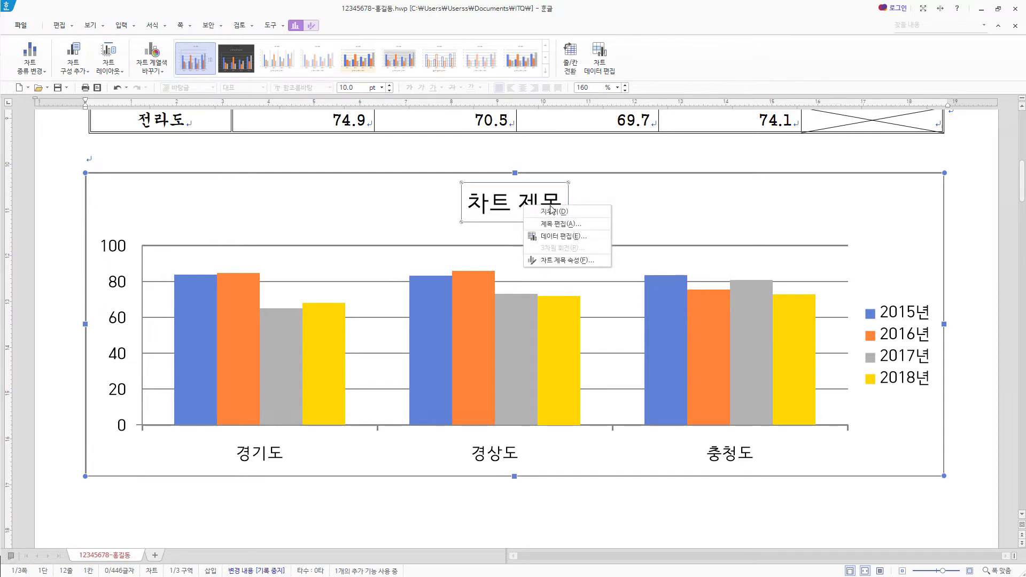
left_click(556, 228)
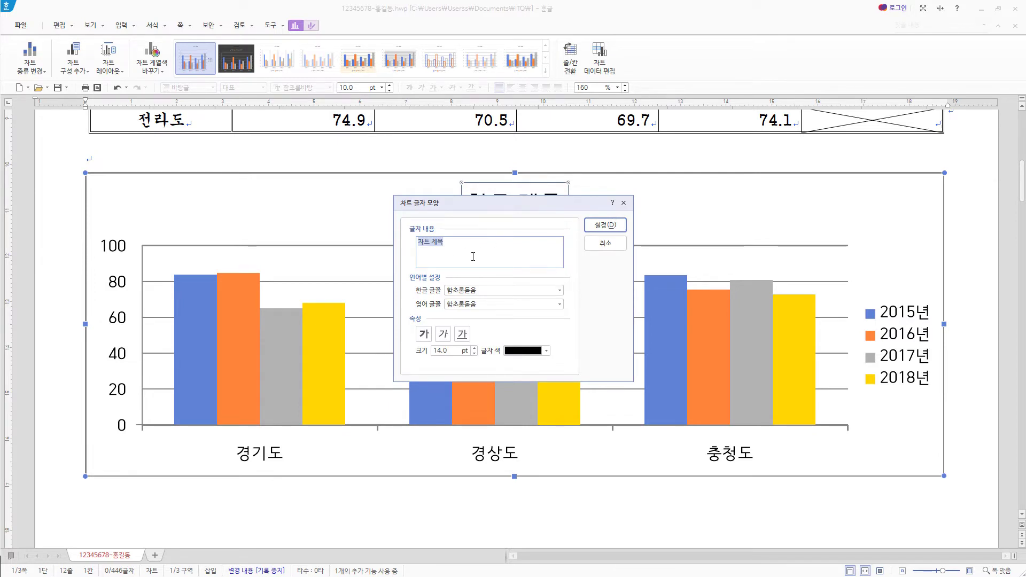
type("국경일 태극기 게양 현황")
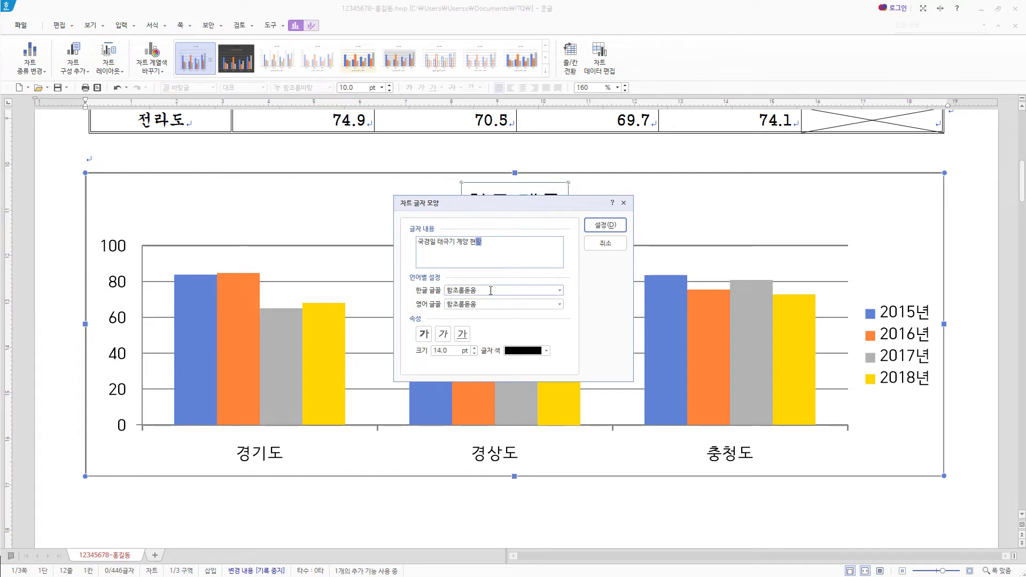
Step: Set both the Korean and English fonts of the chart title to 굴림
left_click(521, 293)
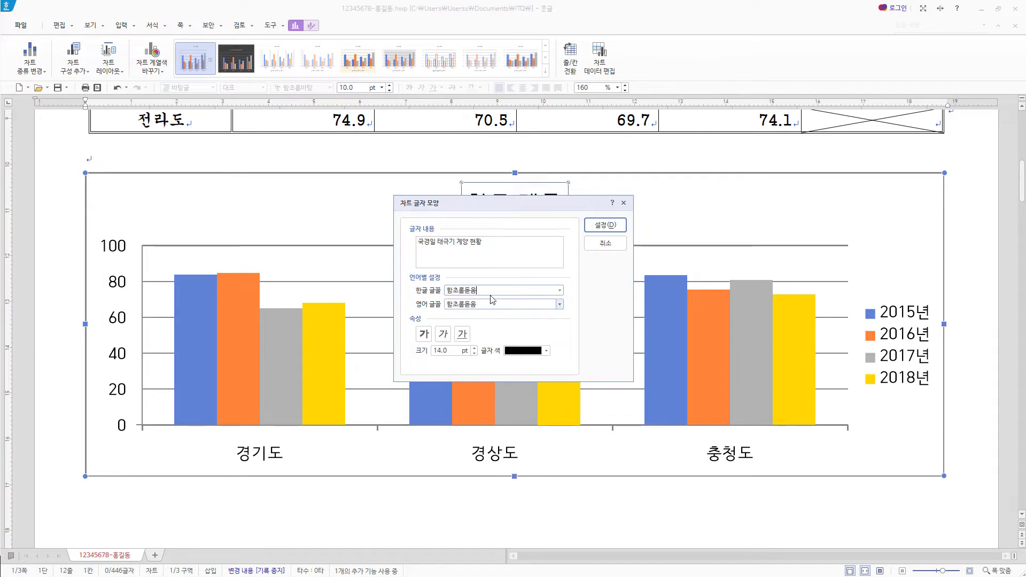
left_click_drag(489, 291, 378, 292)
type("굴림")
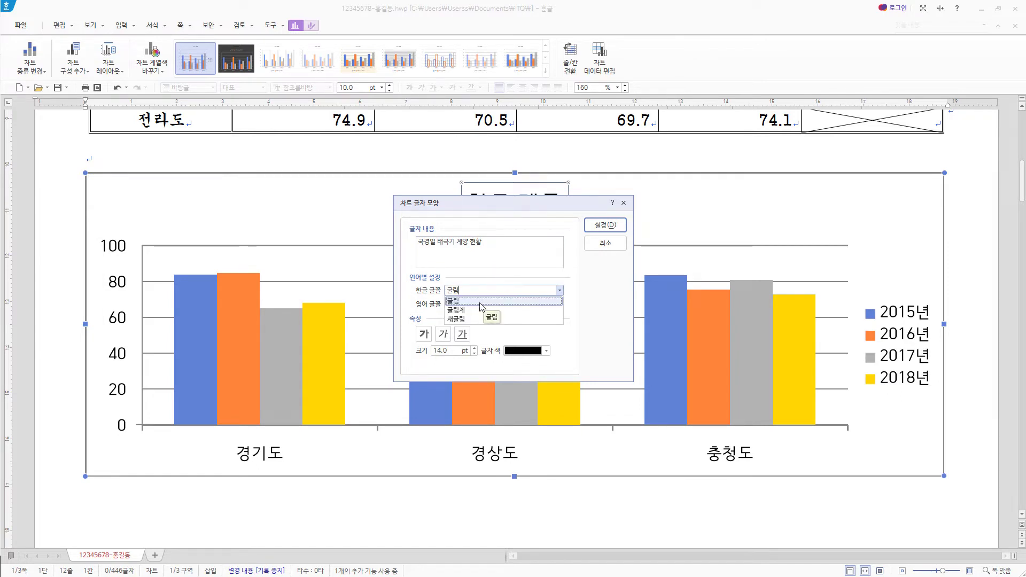
left_click(481, 302)
left_click(480, 304)
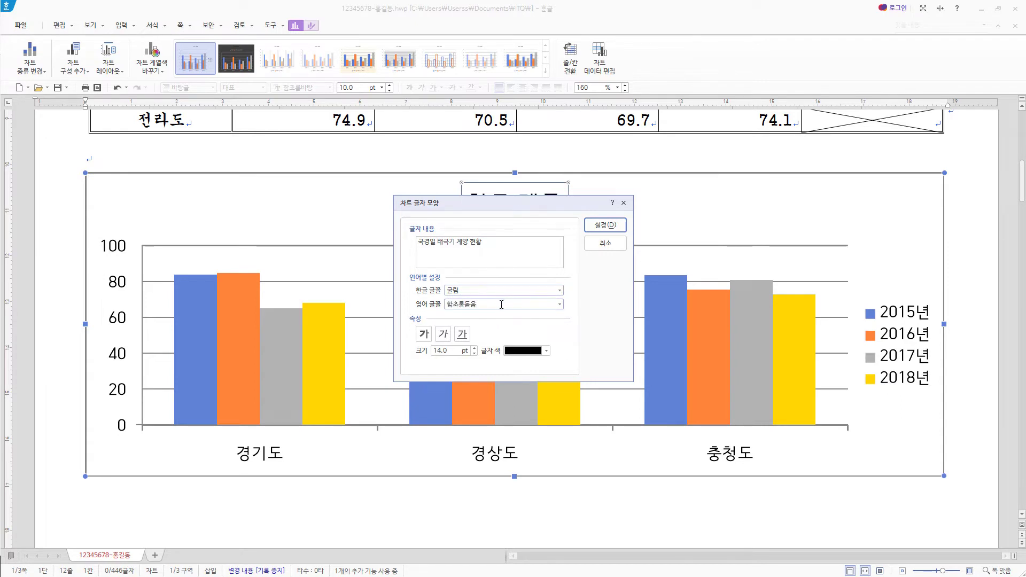
double_click(480, 304)
key("BackSpace")
type("굴림")
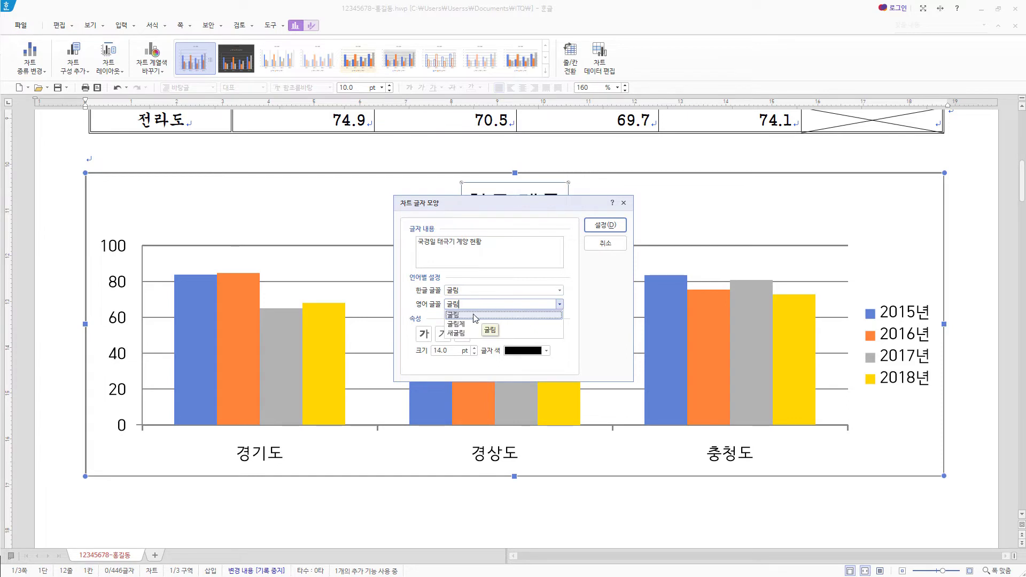
key("Return")
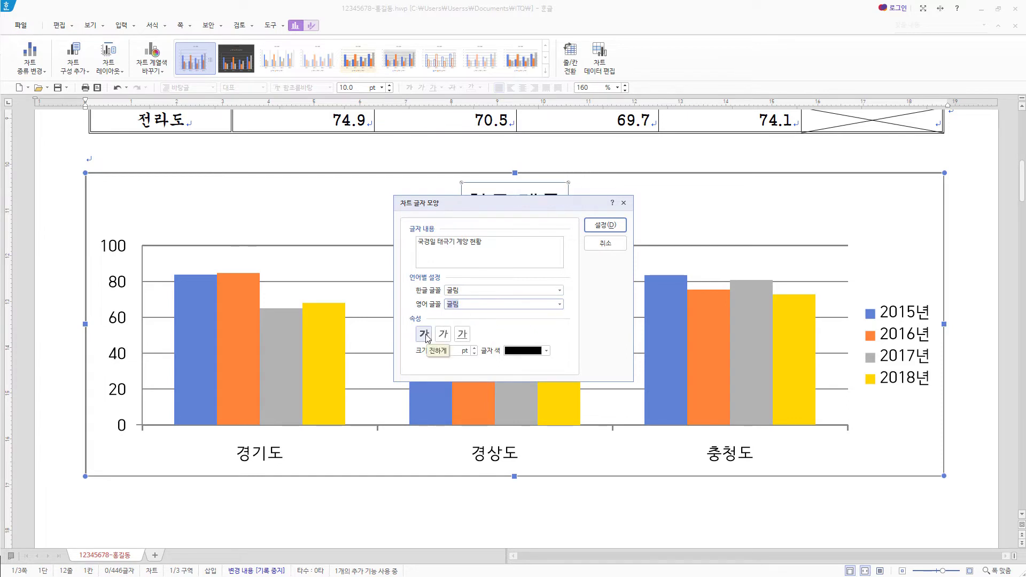
Step: Make the chart title bold and 12 pt, and apply the title's character settings
left_click(425, 336)
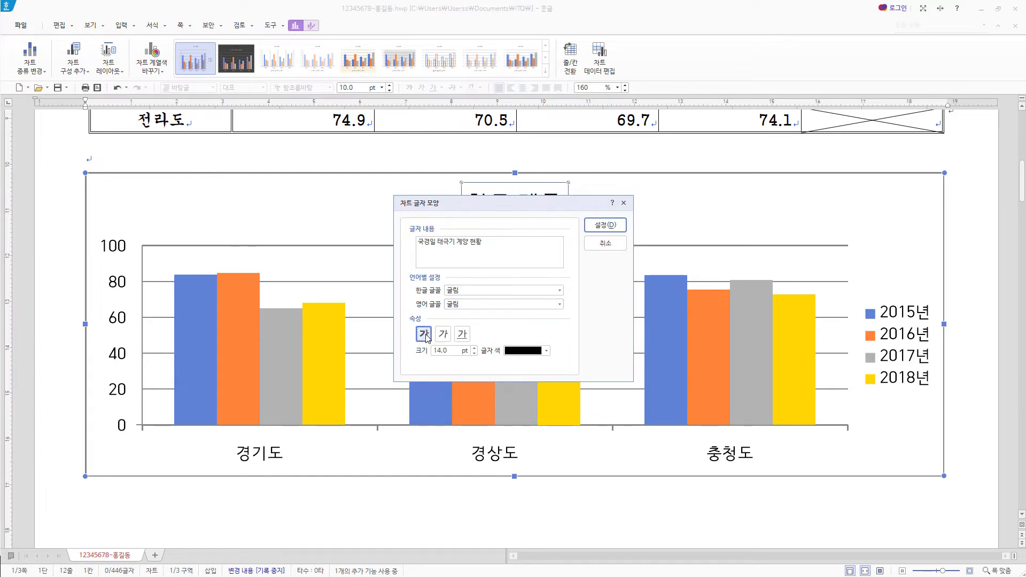
left_click(474, 353)
left_click(474, 353)
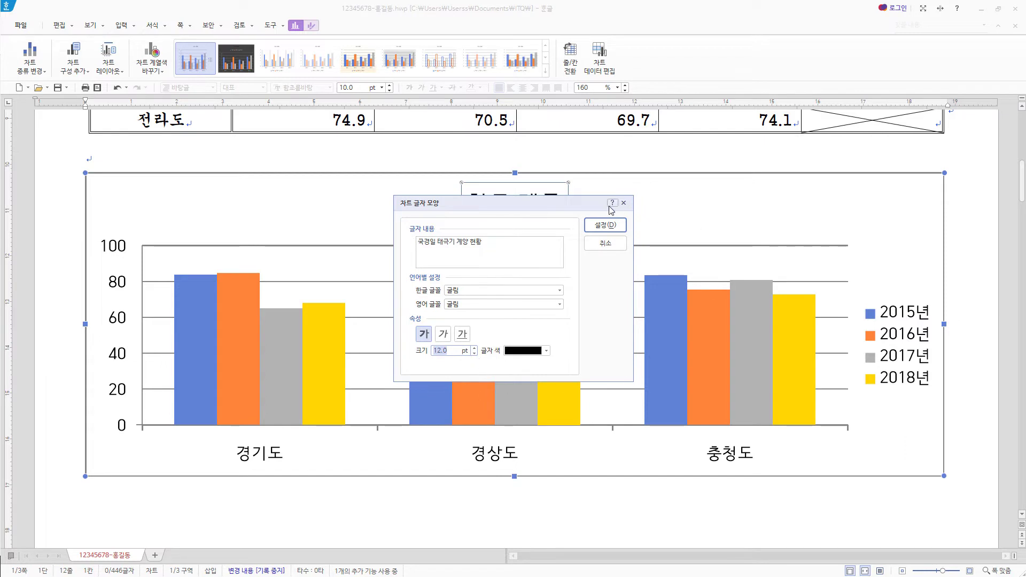
left_click(604, 227)
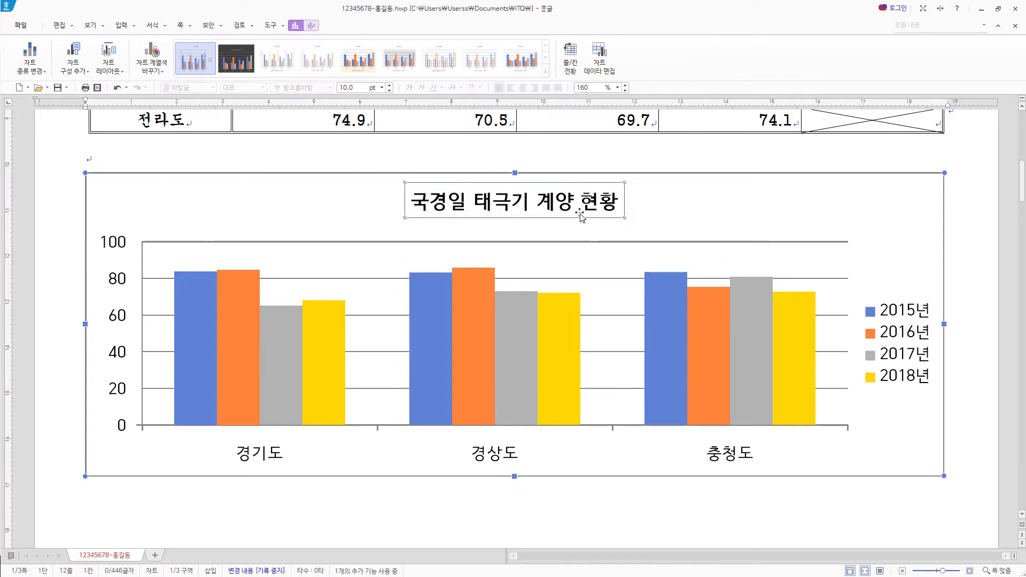
Step: Give the chart title box a white fill and black outline with a lower-right shadow
double_click(559, 211)
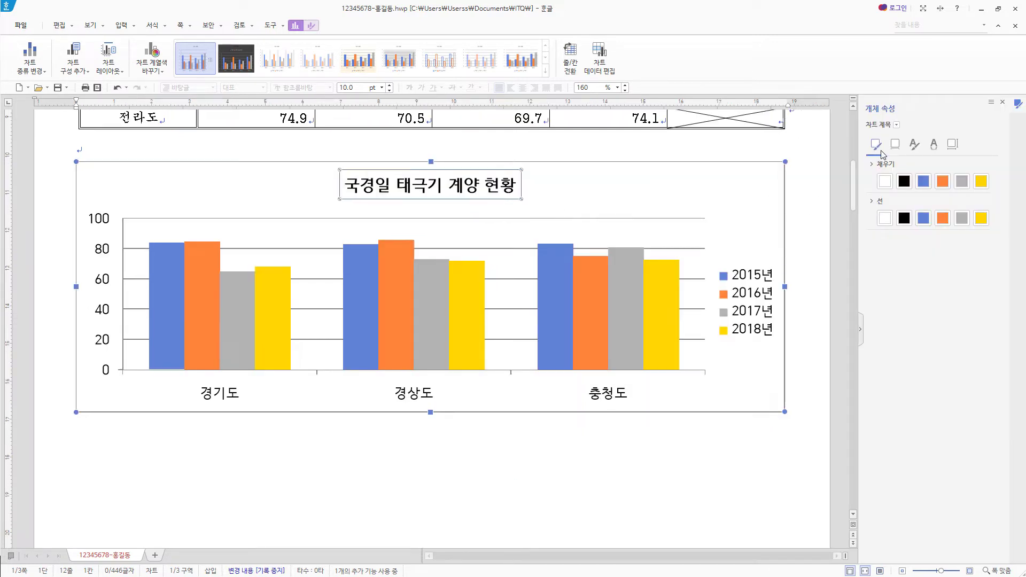
left_click(897, 125)
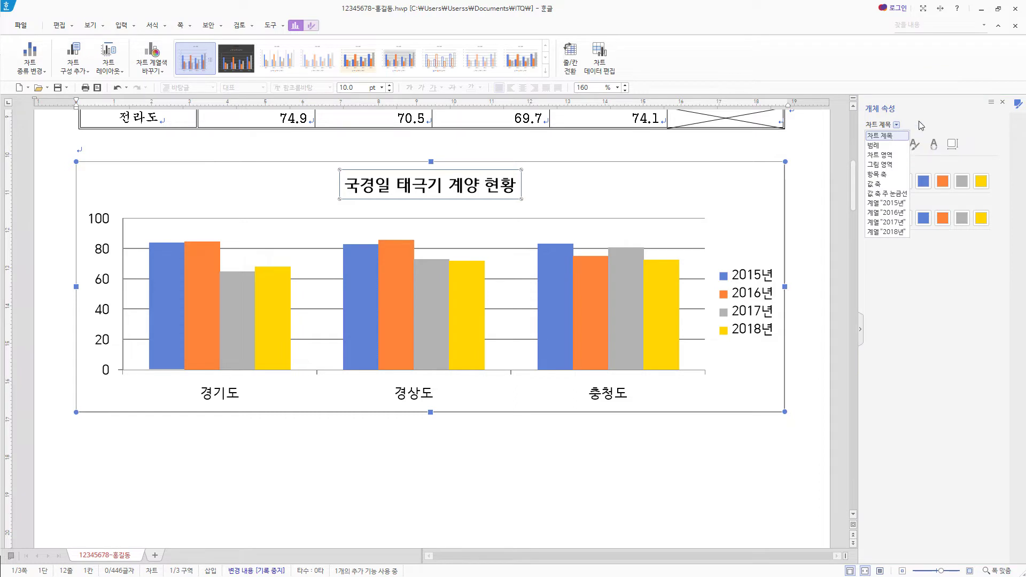
left_click(897, 139)
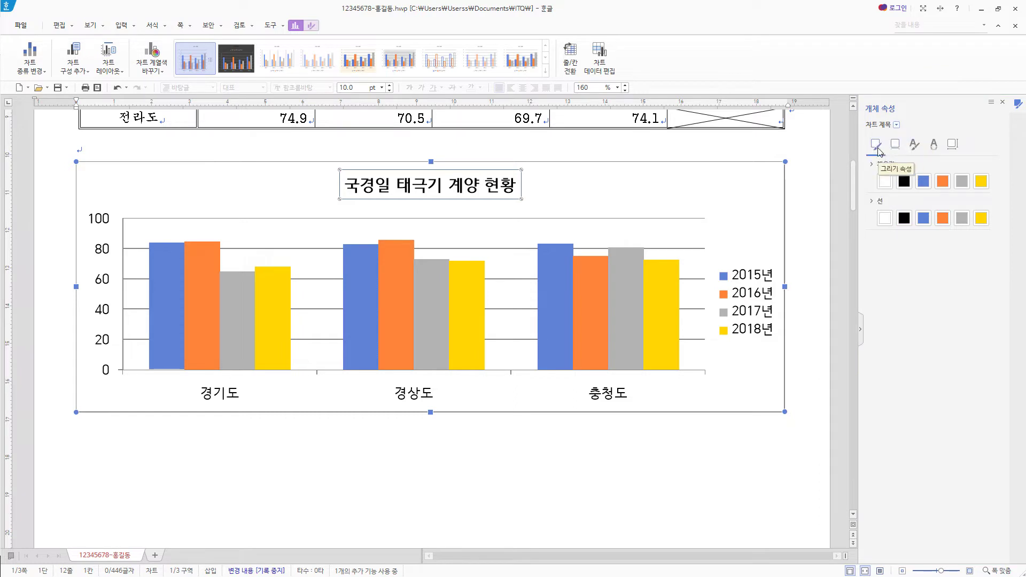
left_click(888, 185)
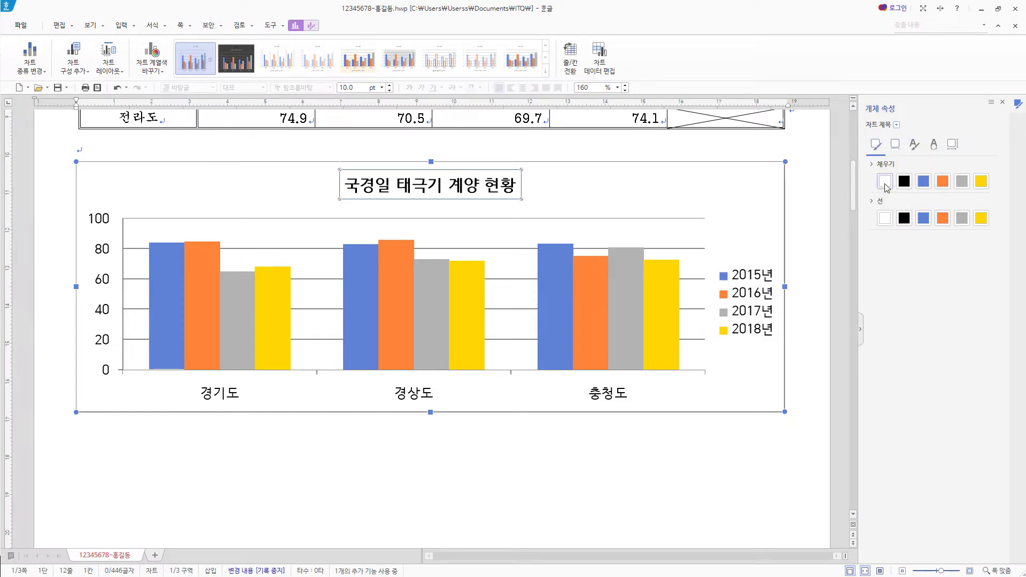
left_click(903, 218)
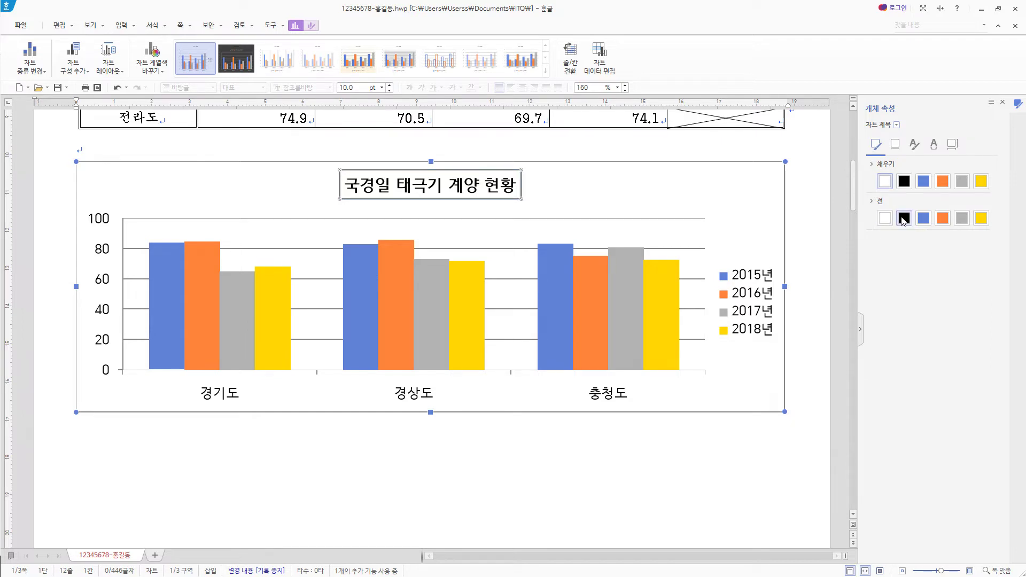
left_click(896, 146)
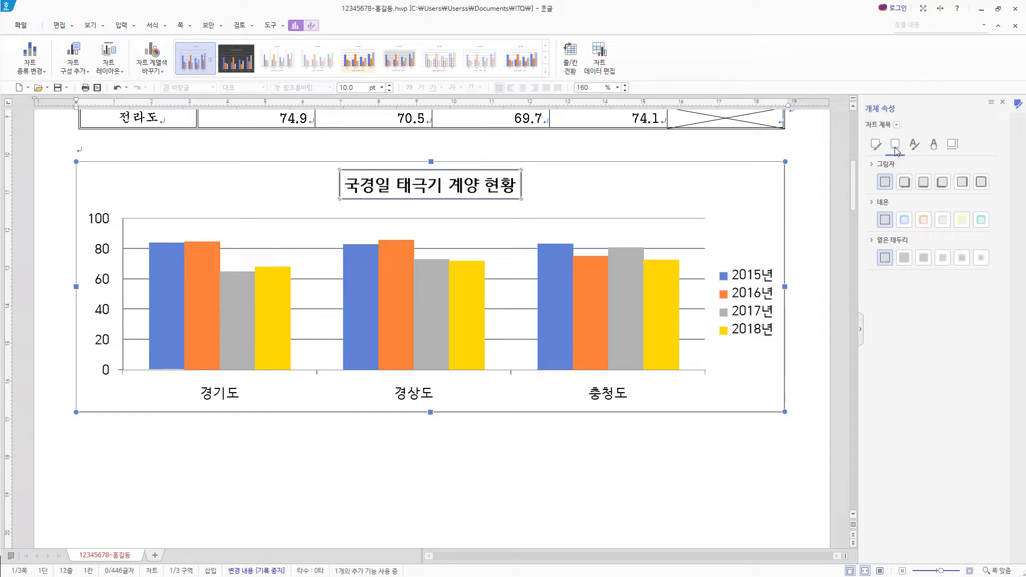
left_click(905, 183)
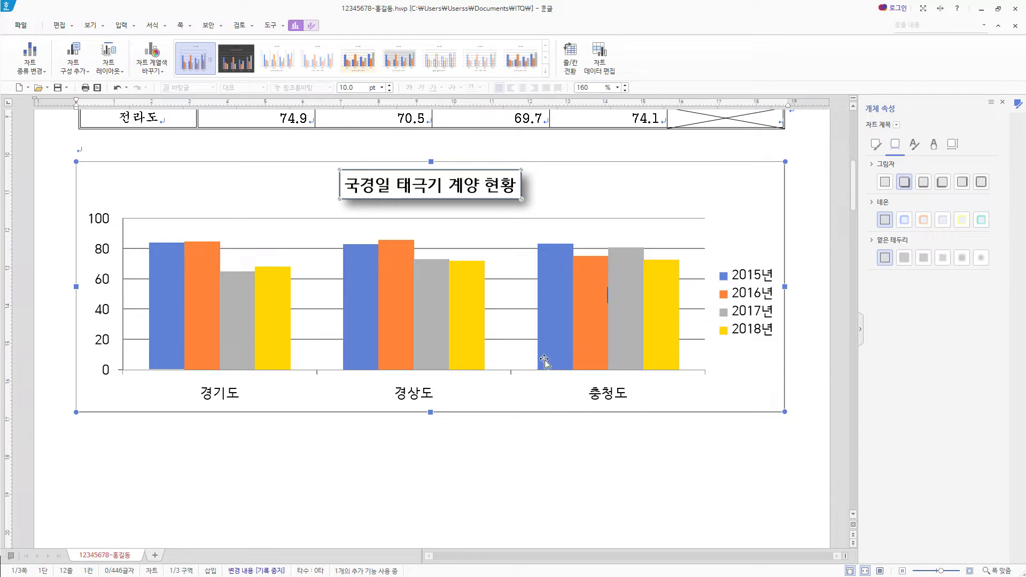
Step: Set both the Korean and English fonts of the chart's value axis labels to 굴림
left_click(105, 283)
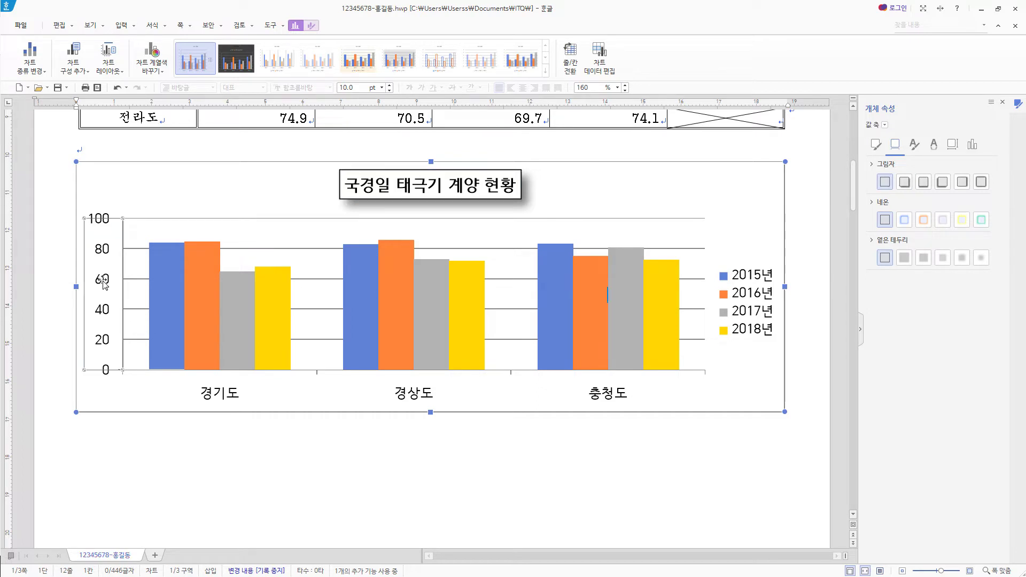
right_click(104, 284)
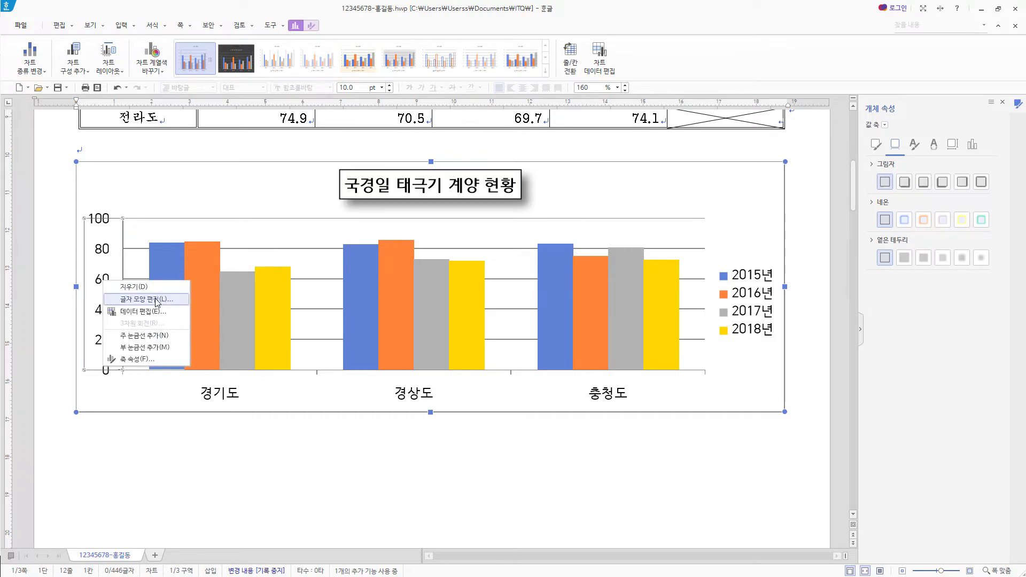
left_click(156, 300)
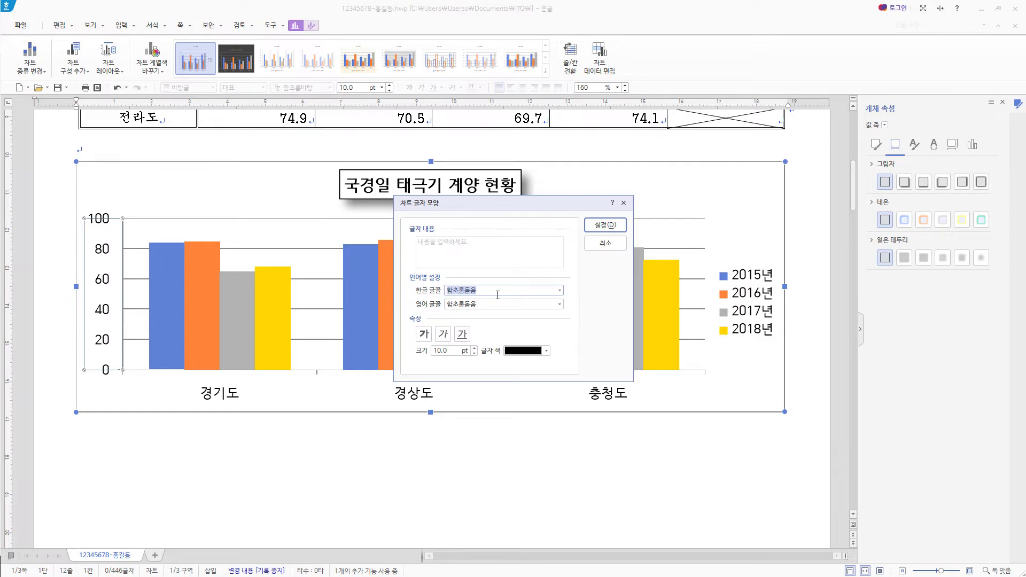
type("굴림")
key("Tab")
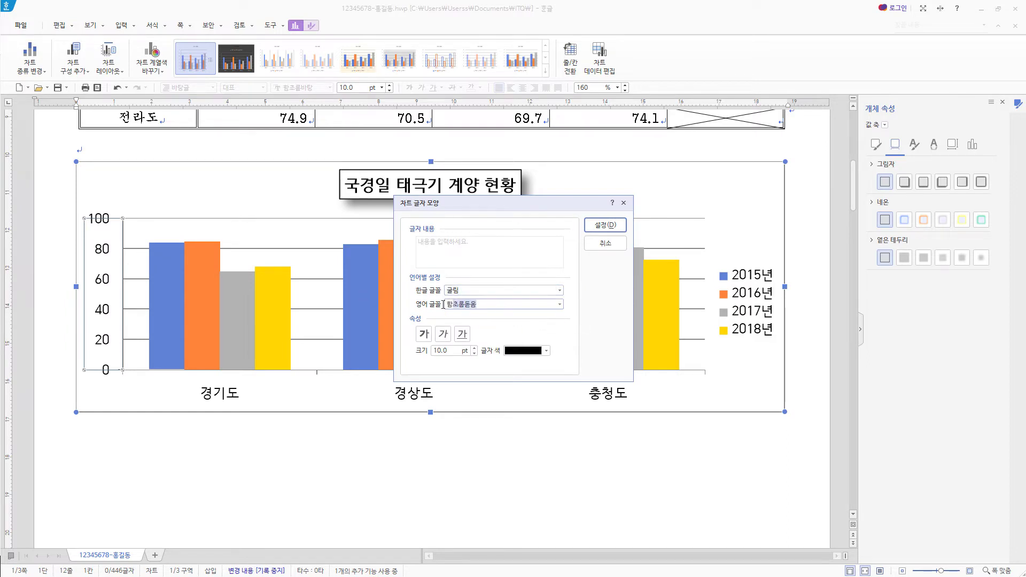
type("굴림")
left_click(605, 225)
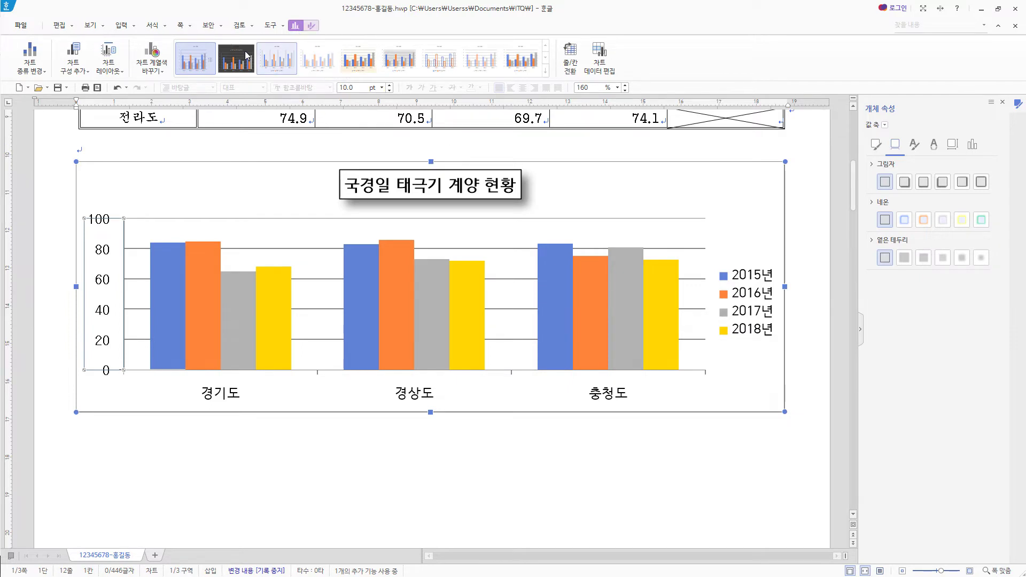
Step: Add a primary vertical axis title (기본 세로) to the chart and enter "(단위 : %)" as its text
left_click(88, 68)
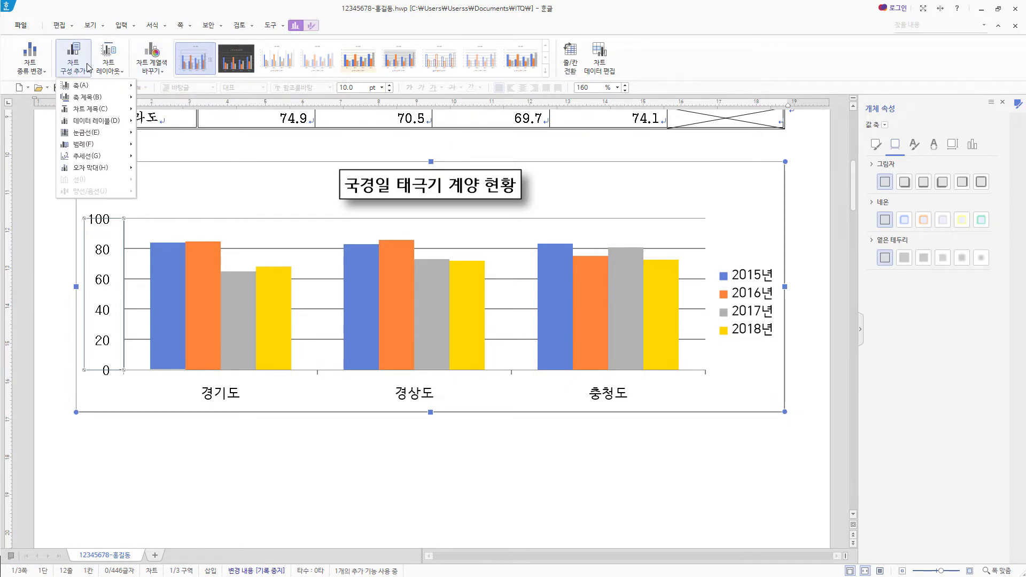
mouse_move(85, 100)
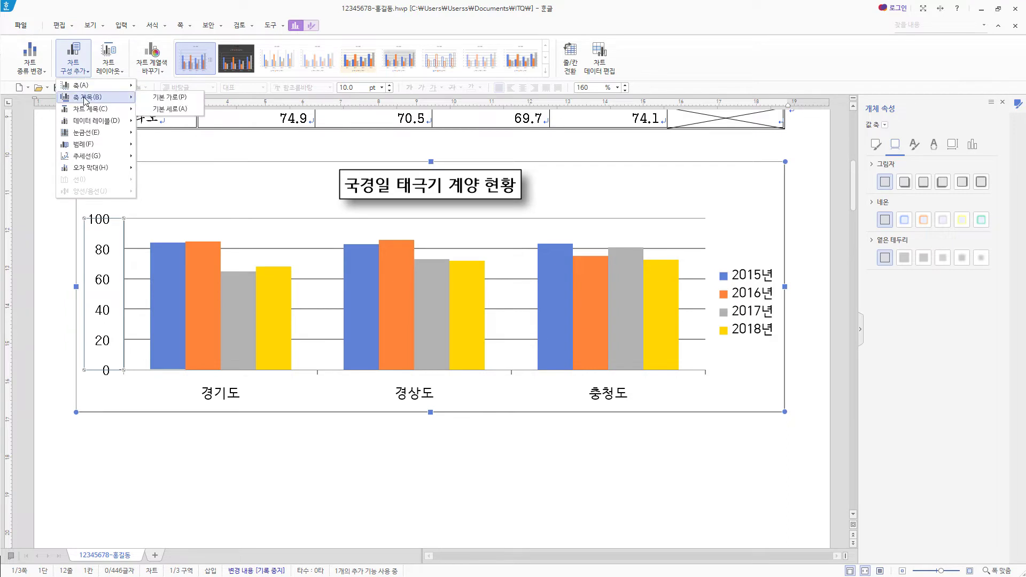
left_click(184, 117)
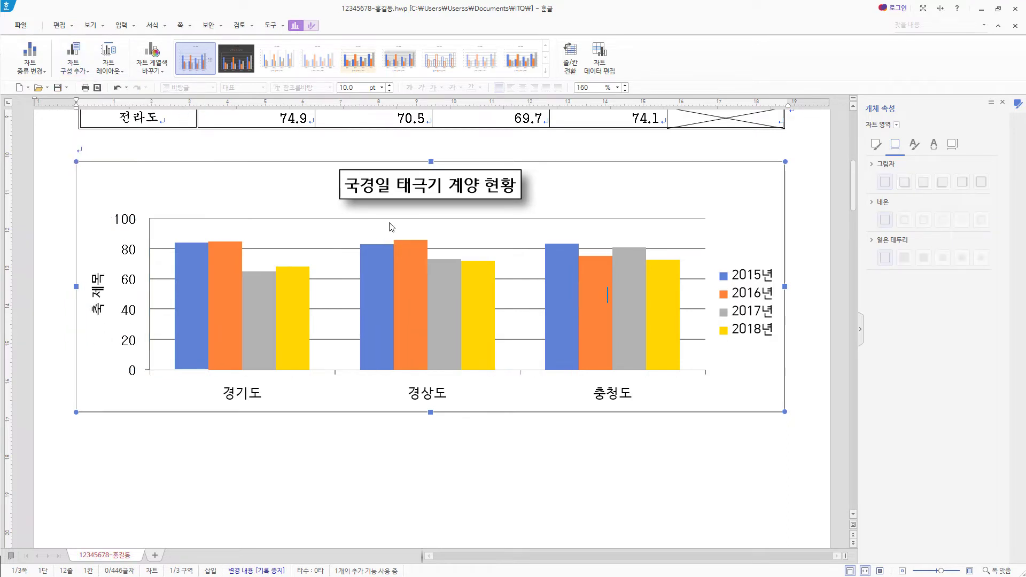
left_click(99, 291)
right_click(99, 289)
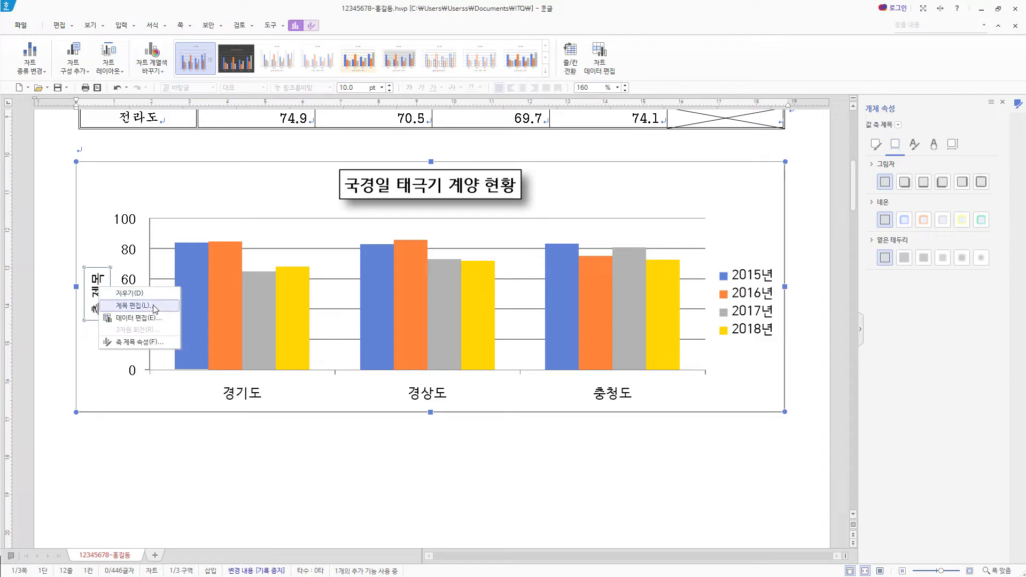
left_click(134, 306)
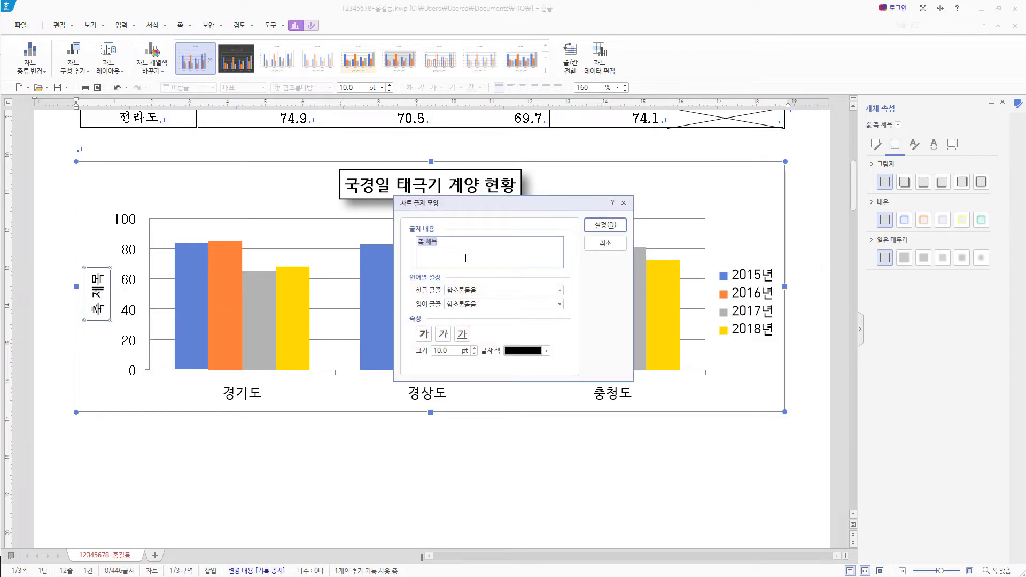
type("(단위 : %)")
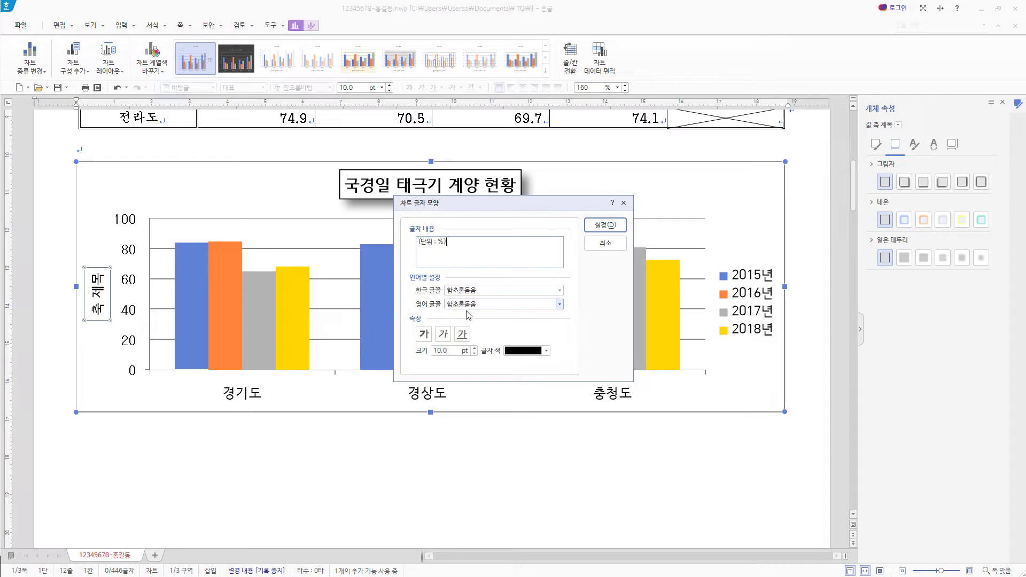
Step: Set the value axis title's Korean and English fonts to 굴림 and apply its character settings
left_click(491, 292)
type("굴림")
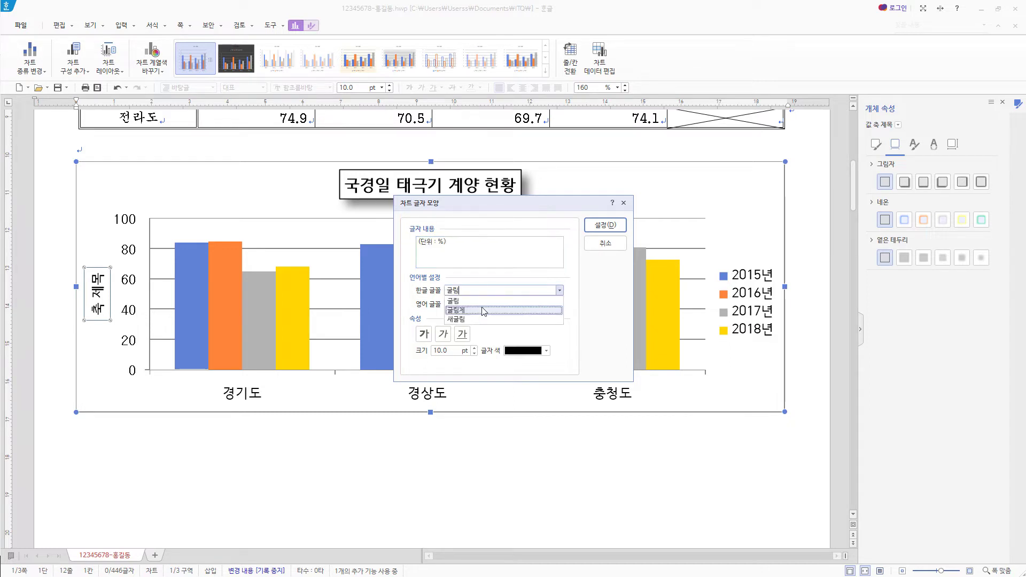
left_click(423, 303)
left_click(485, 303)
type("굴림")
left_click(470, 314)
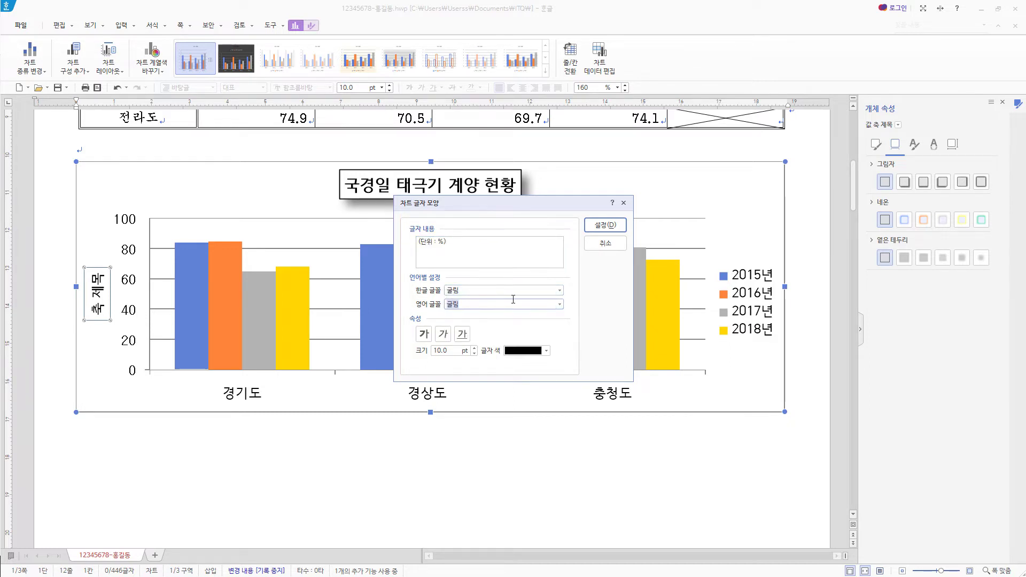
left_click(609, 226)
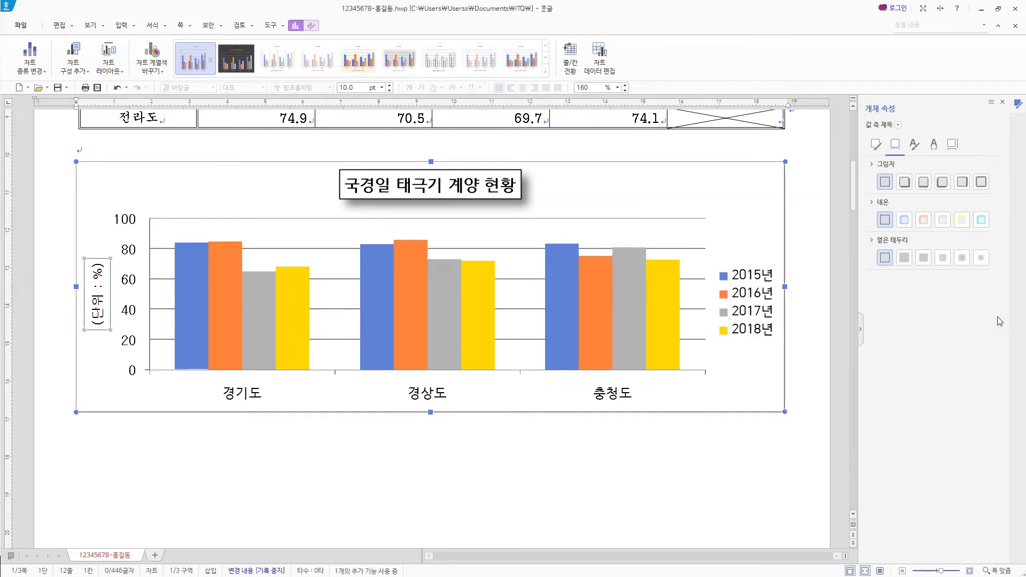
Step: Change the text direction of the value axis title to horizontal (가로)
left_click(955, 152)
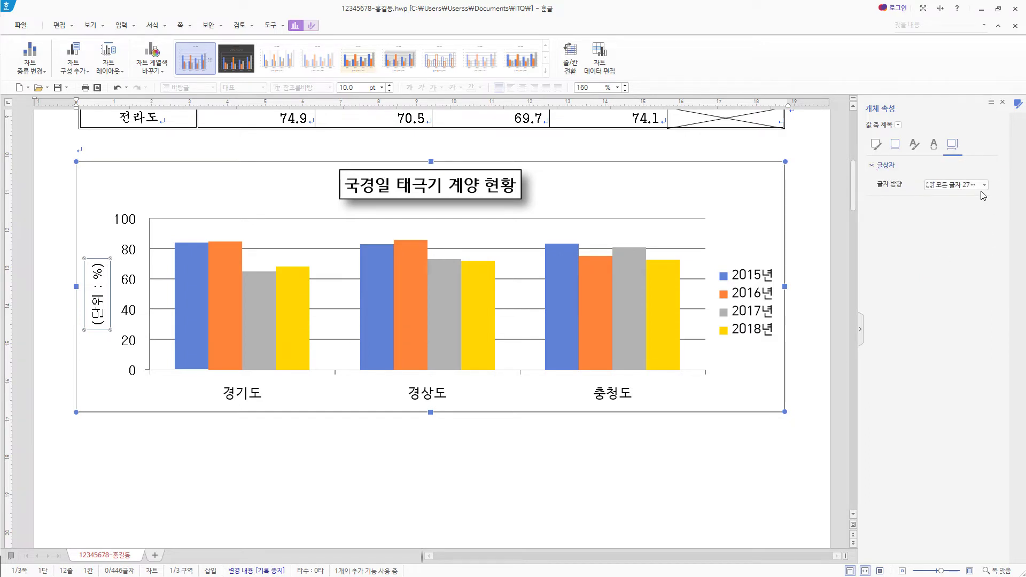
left_click(962, 185)
left_click(965, 196)
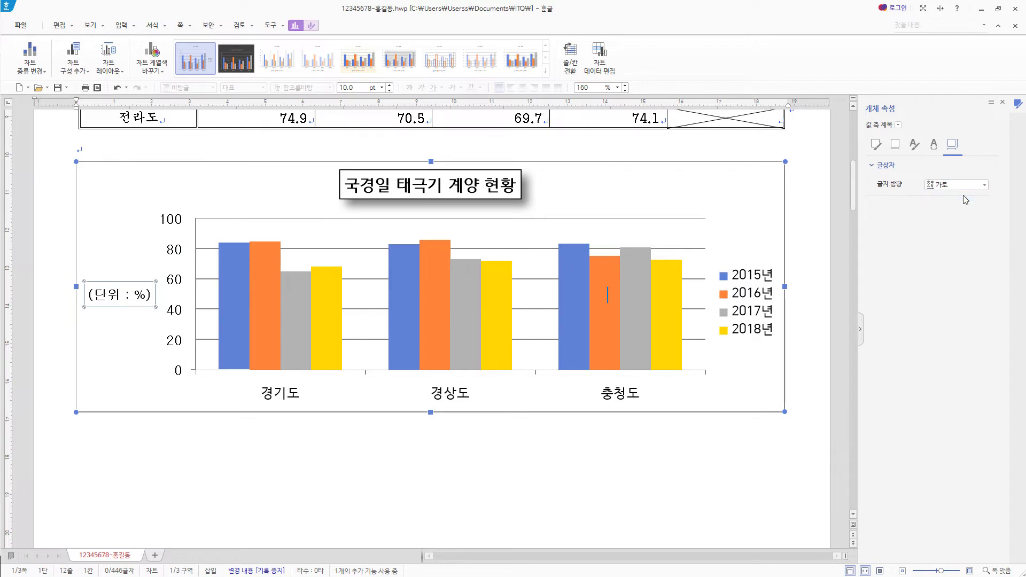
Step: Set both the Korean and English fonts of the chart's category axis labels to 굴림
left_click(288, 398)
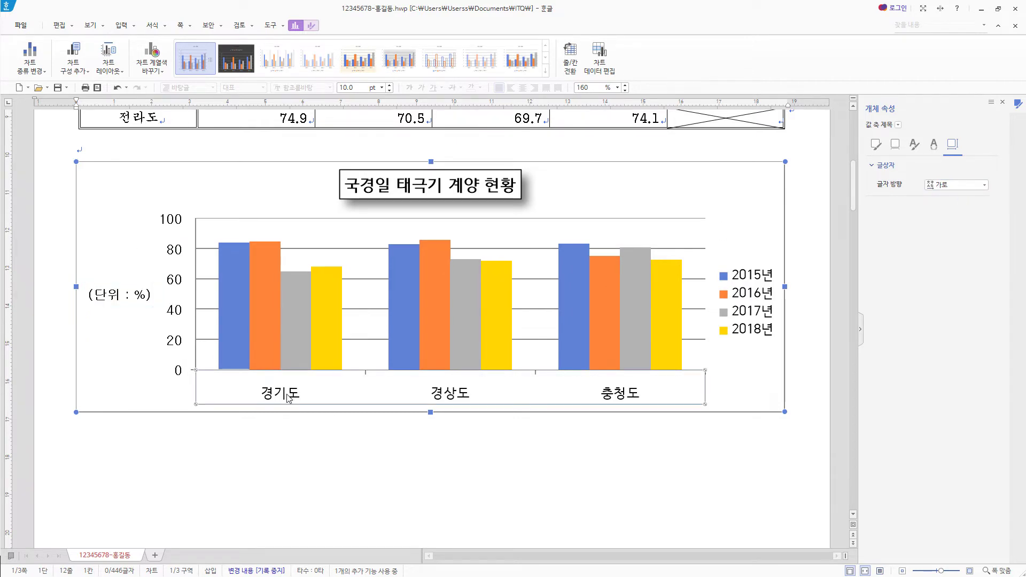
right_click(288, 398)
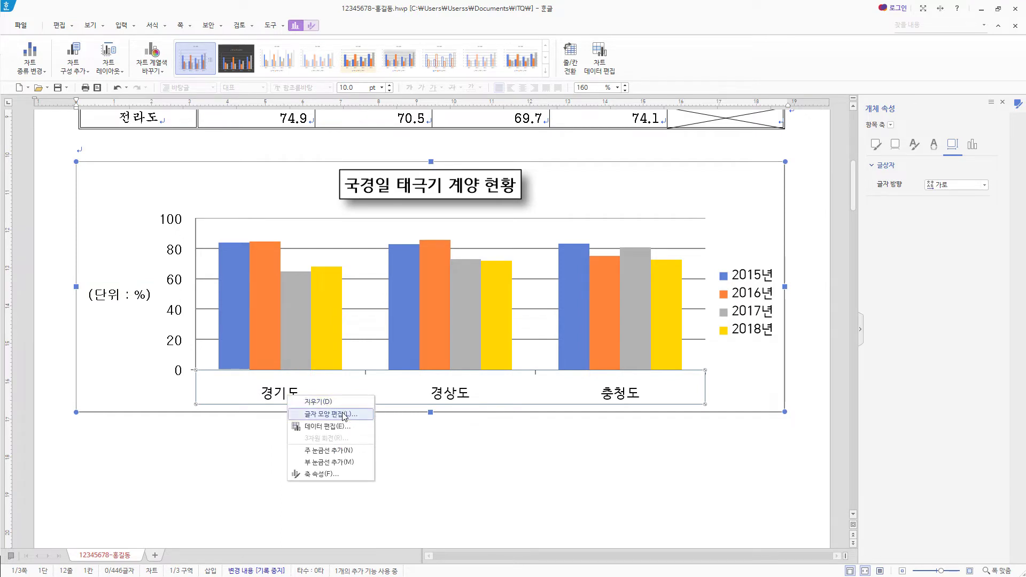
left_click(331, 415)
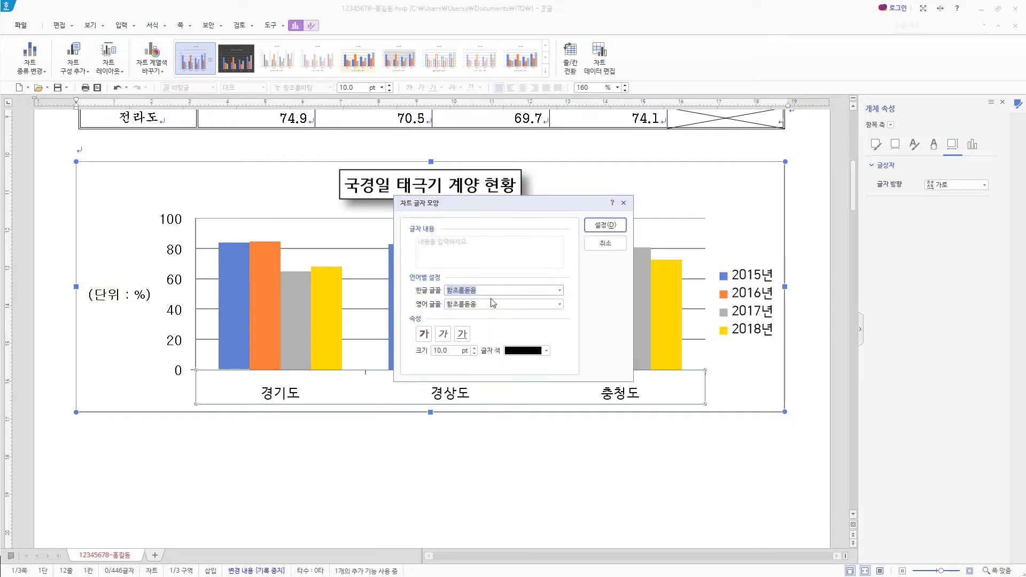
type("굴림")
key("Tab")
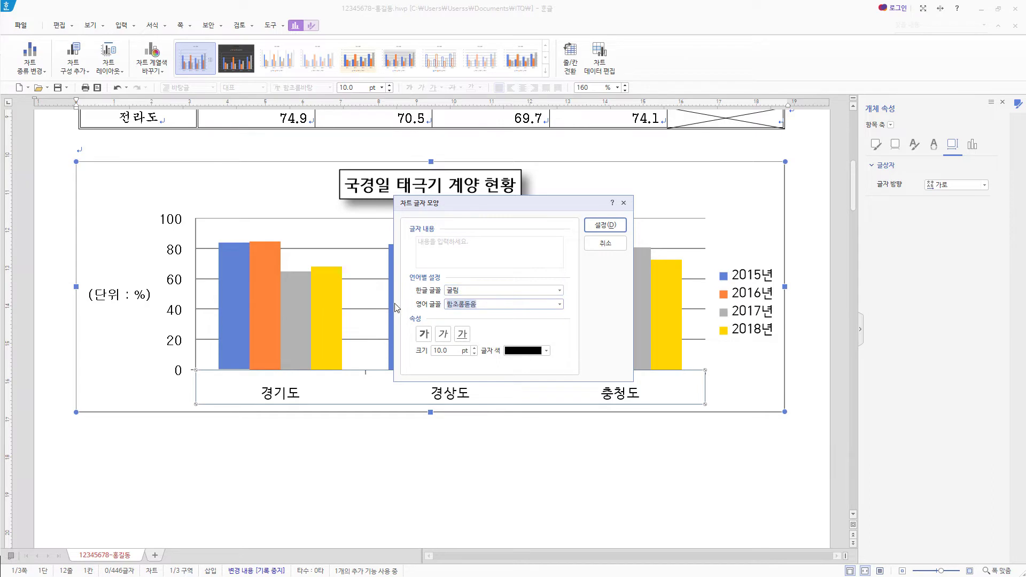
type("굴림")
left_click(453, 314)
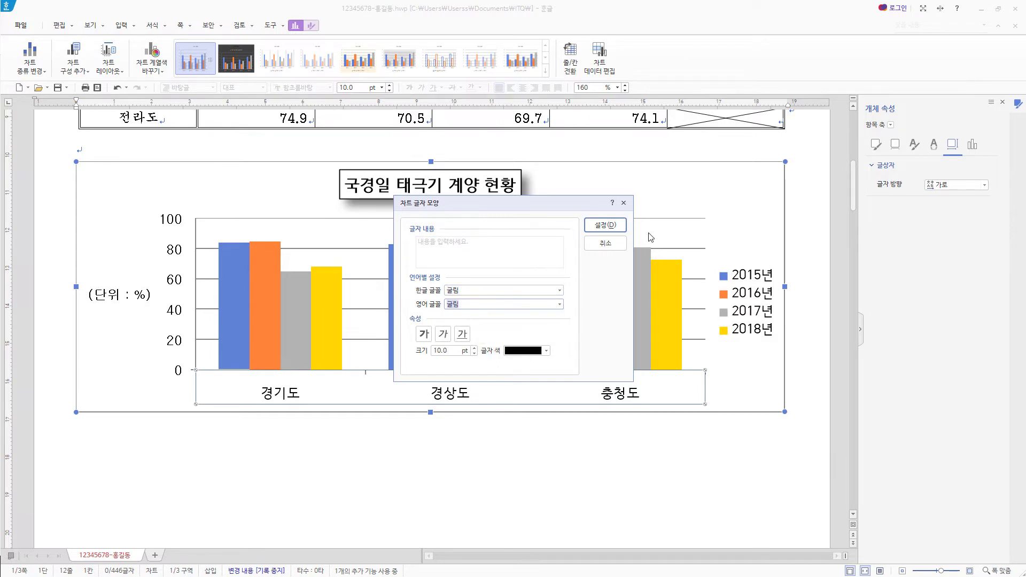
left_click(618, 225)
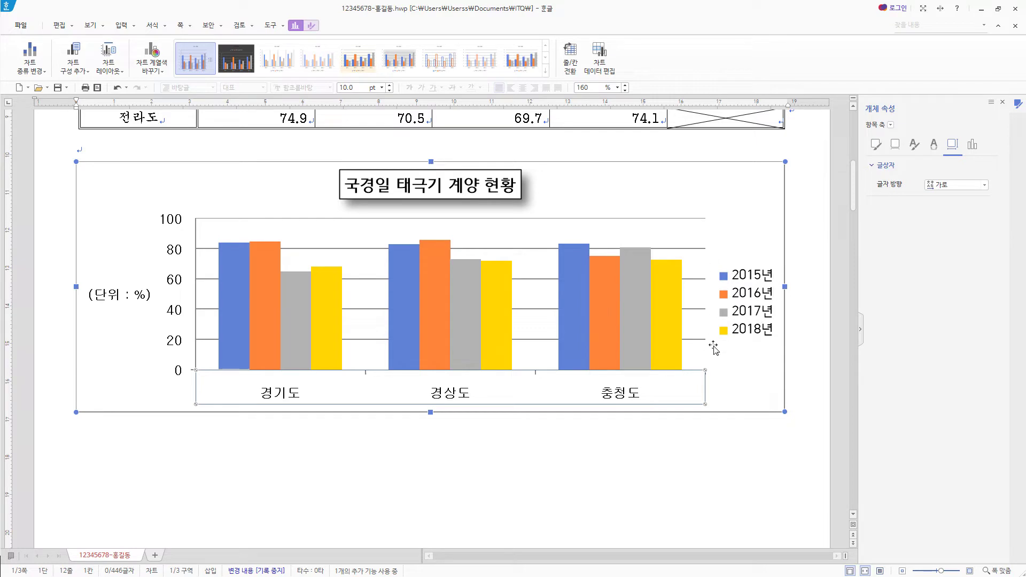
Step: Set both the Korean and English fonts of the chart legend to 굴림
left_click(754, 317)
right_click(754, 317)
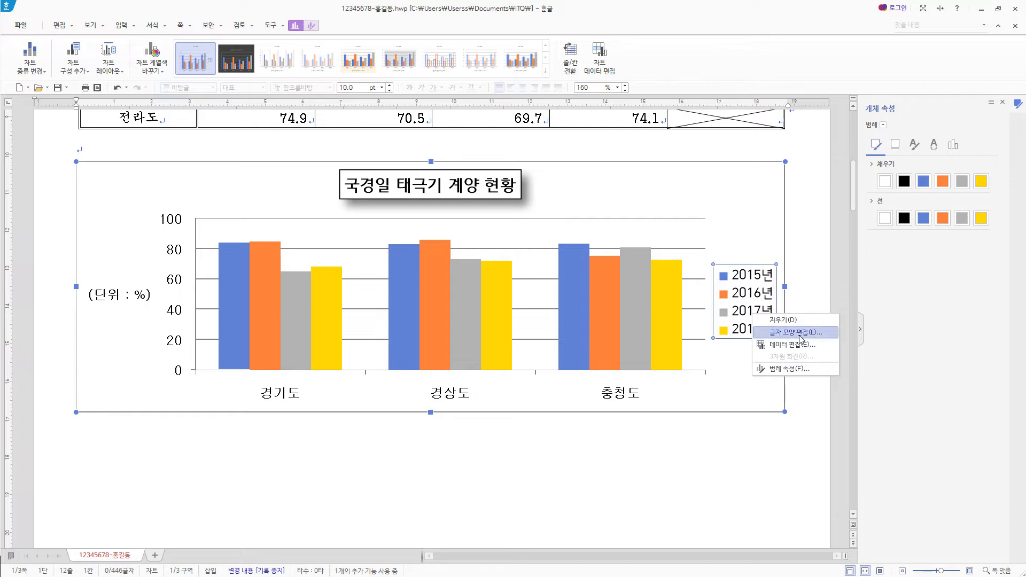
left_click(801, 332)
type("굴림")
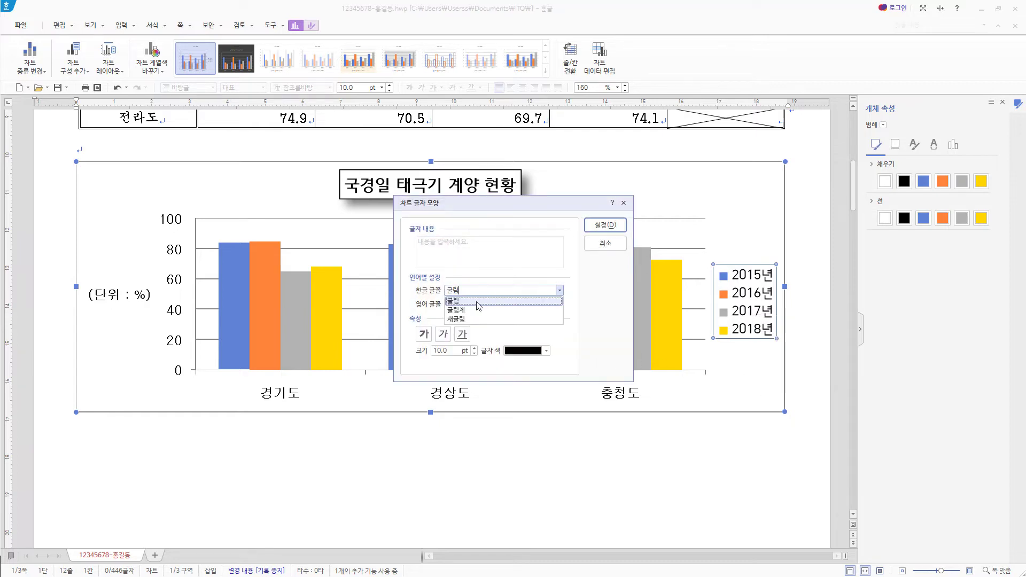
key("Tab")
type("굴림")
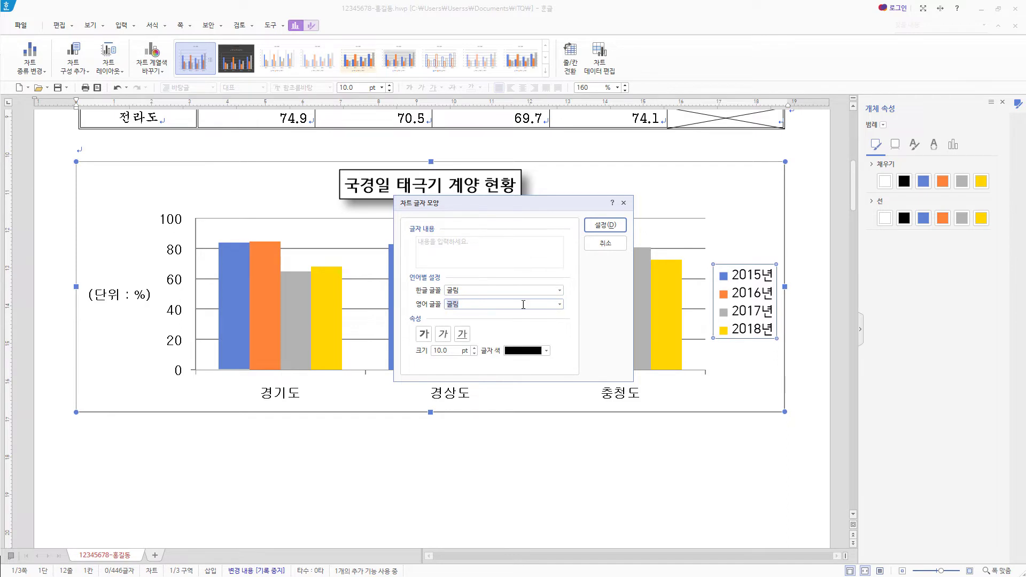
left_click(614, 228)
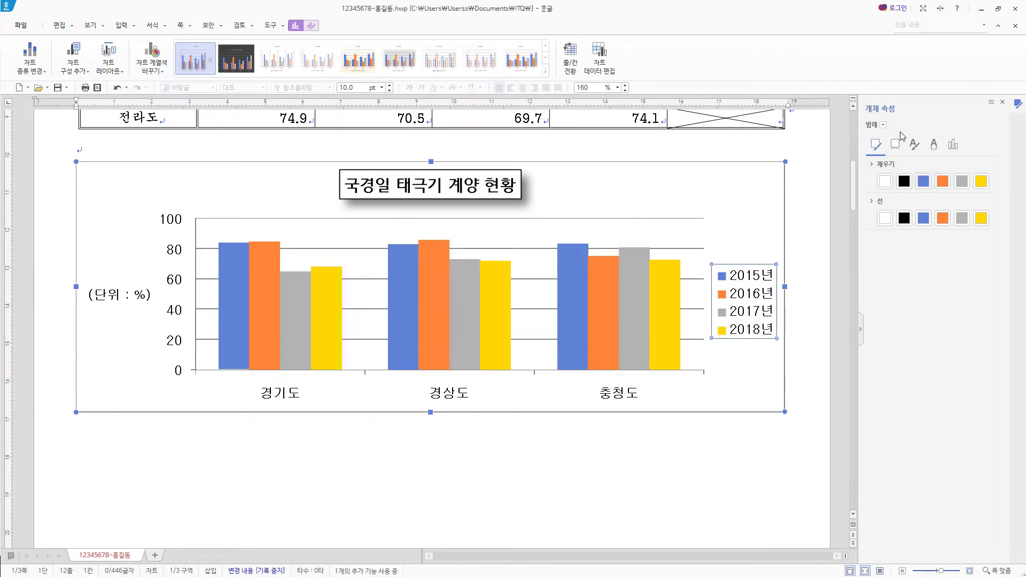
Step: Give the legend a black outline and move it down beside the lower part of the plot area
left_click(906, 223)
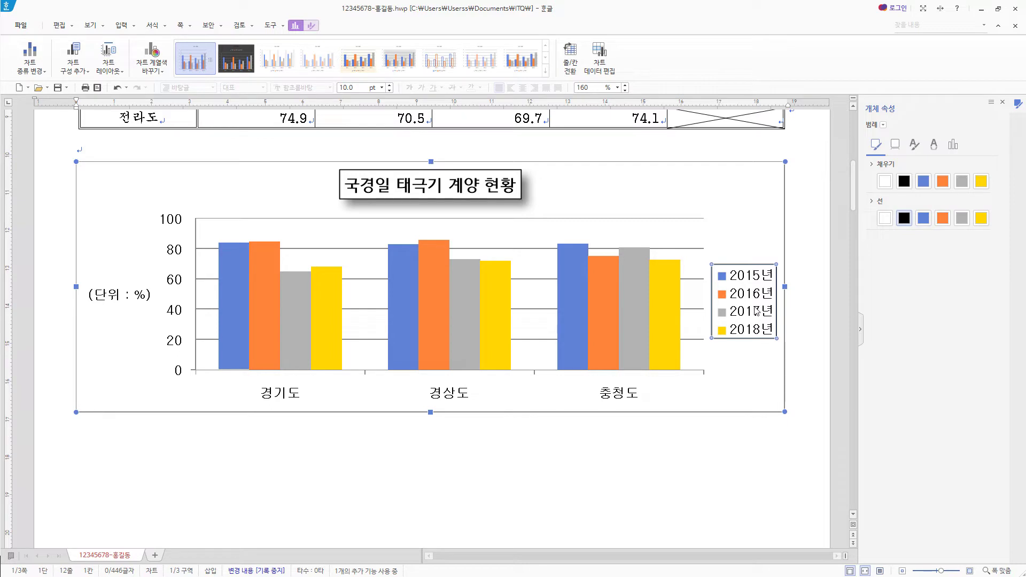
left_click_drag(757, 311, 758, 345)
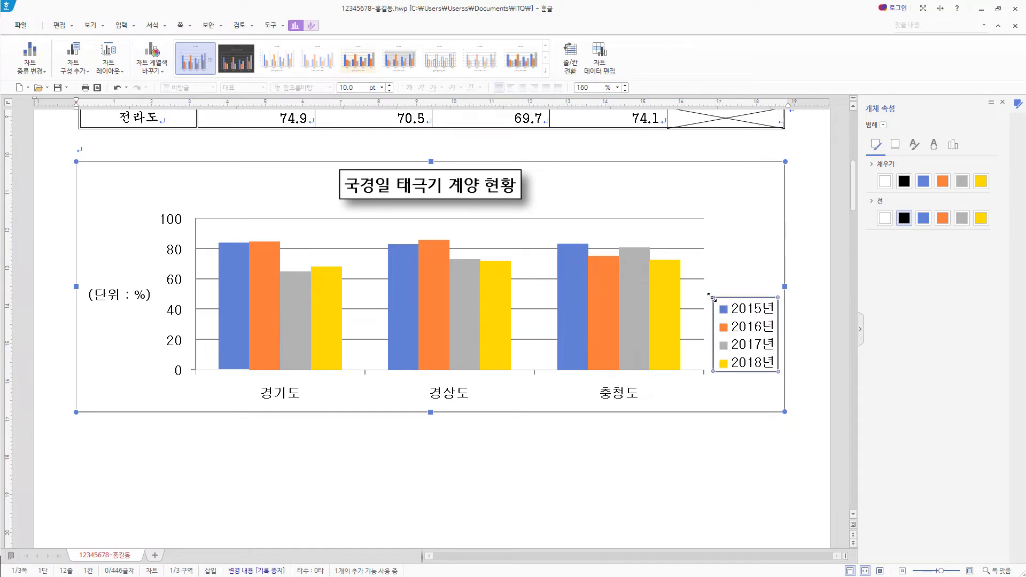
Step: Stretch the chart legend upward to about the 80 gridline and delete the plot area's horizontal gridlines
left_click_drag(711, 296, 711, 245)
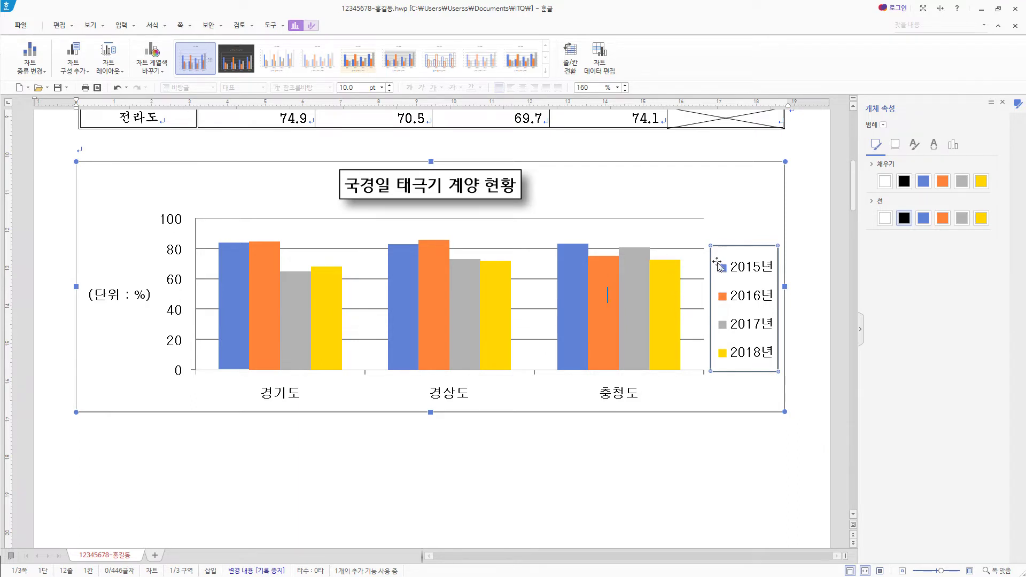
left_click(532, 253)
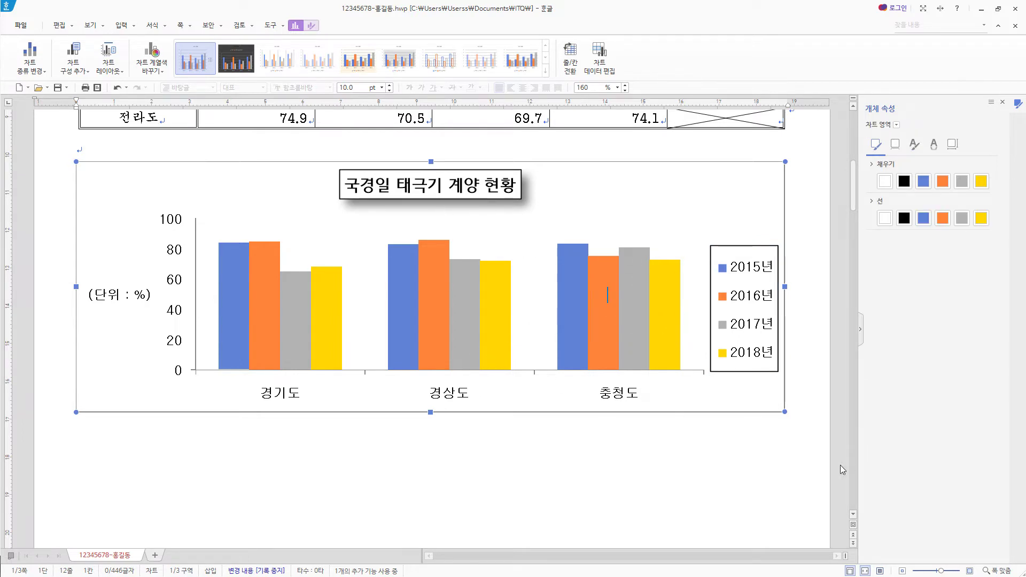
left_click(759, 438)
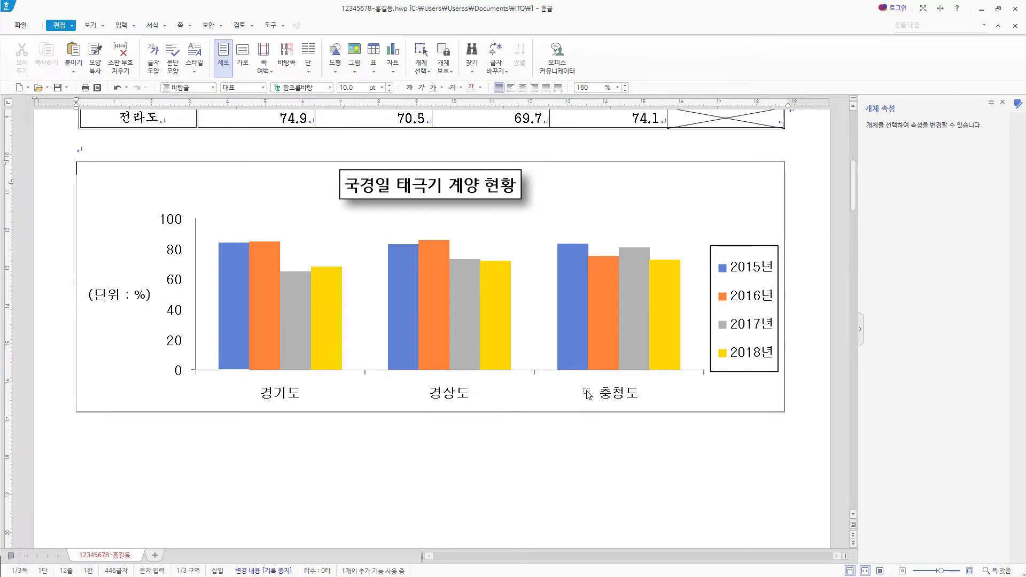
left_click(688, 235)
left_click(1003, 103)
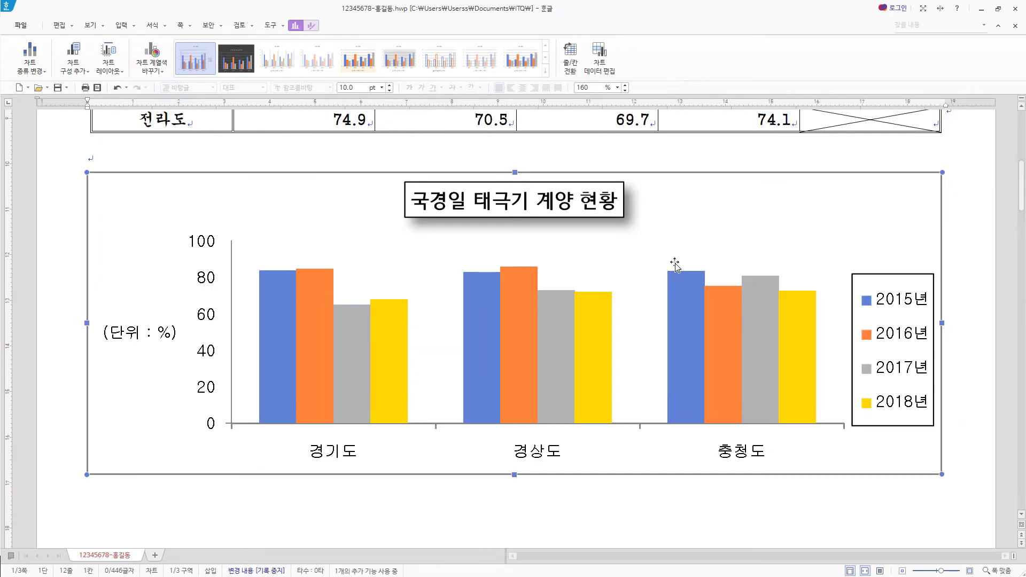
Step: Enter the label (1) on the line below question 3 and start a new equation beside it
scroll(637, 319, "down", 10)
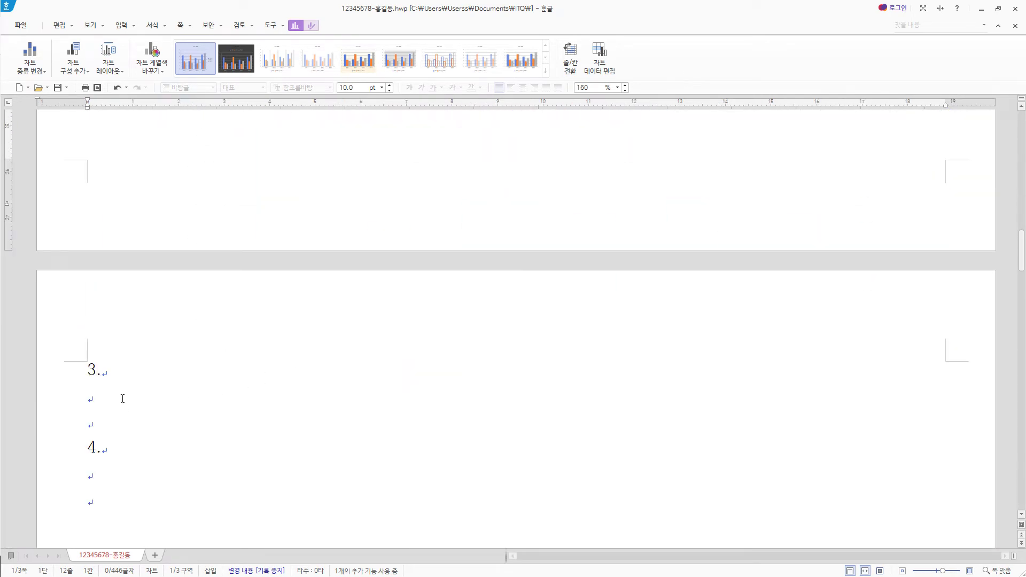
left_click(122, 399)
scroll(225, 394, "down", 4)
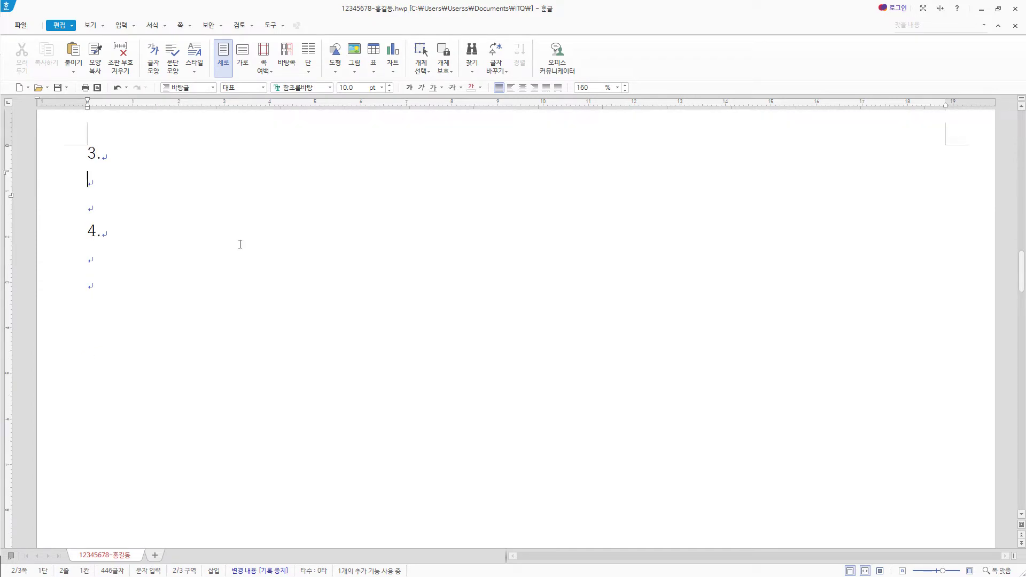
type("(1)")
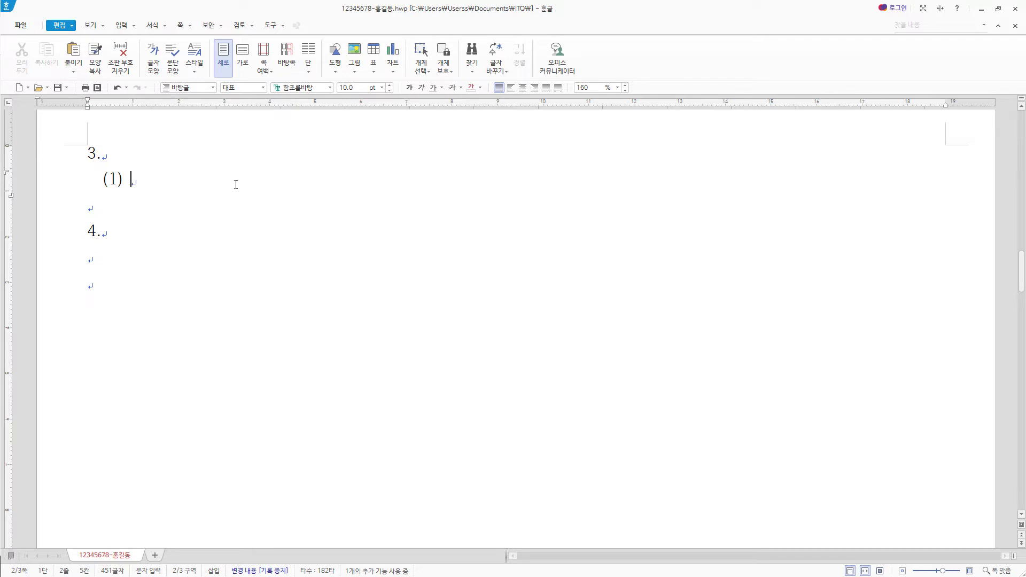
left_click(121, 25)
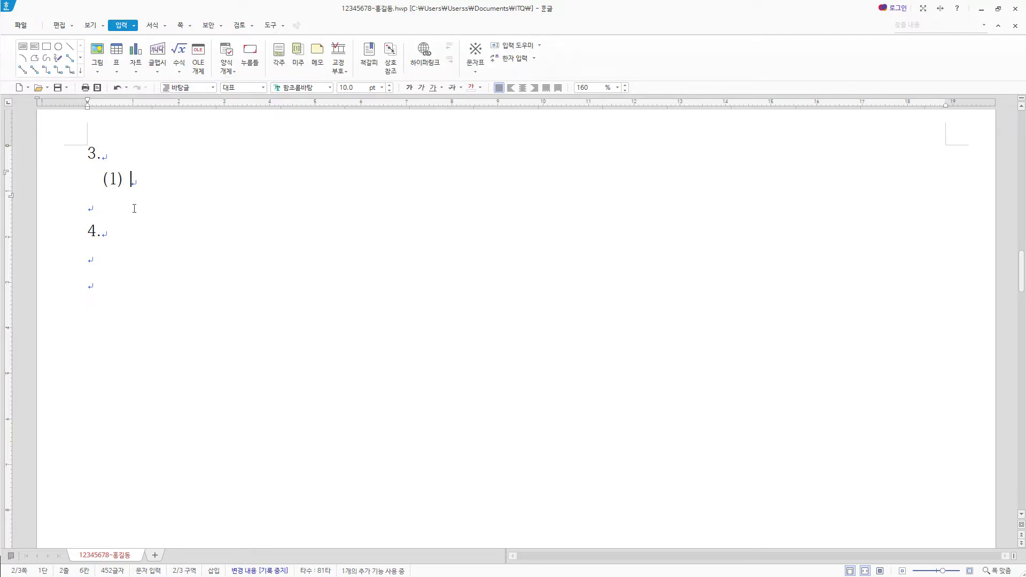
left_click(180, 51)
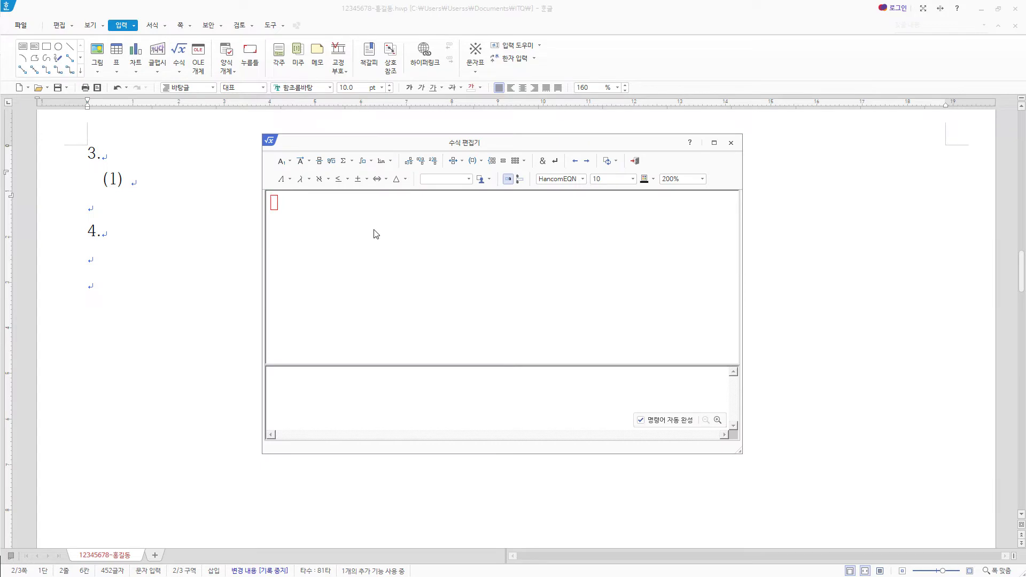
Step: Enter the limit as n approaches 0 of P with subscript n in the equation
left_click(388, 164)
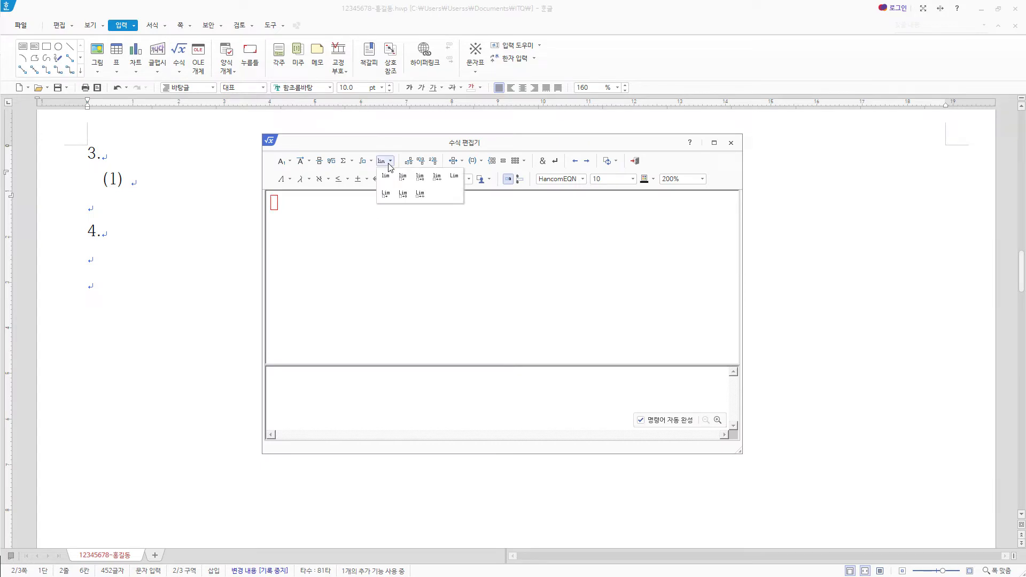
left_click(421, 181)
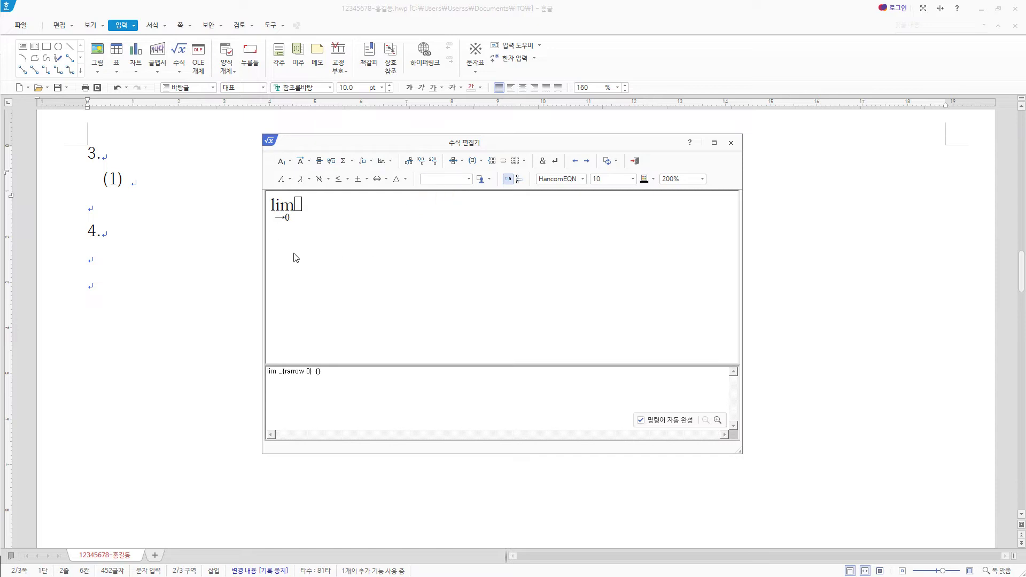
type("n")
left_click(301, 210)
type("P")
left_click(290, 160)
left_click(322, 182)
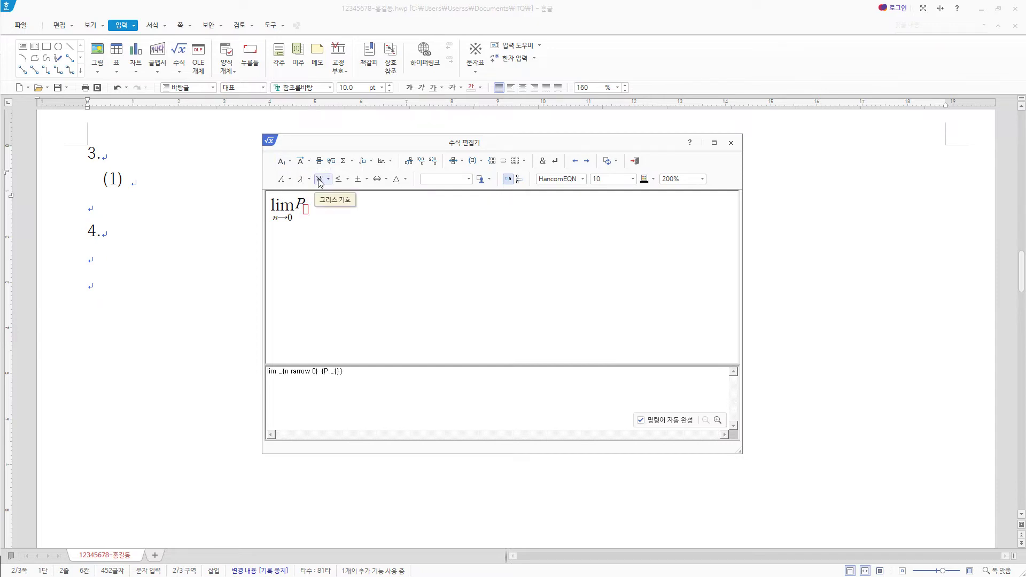
type("n} ")
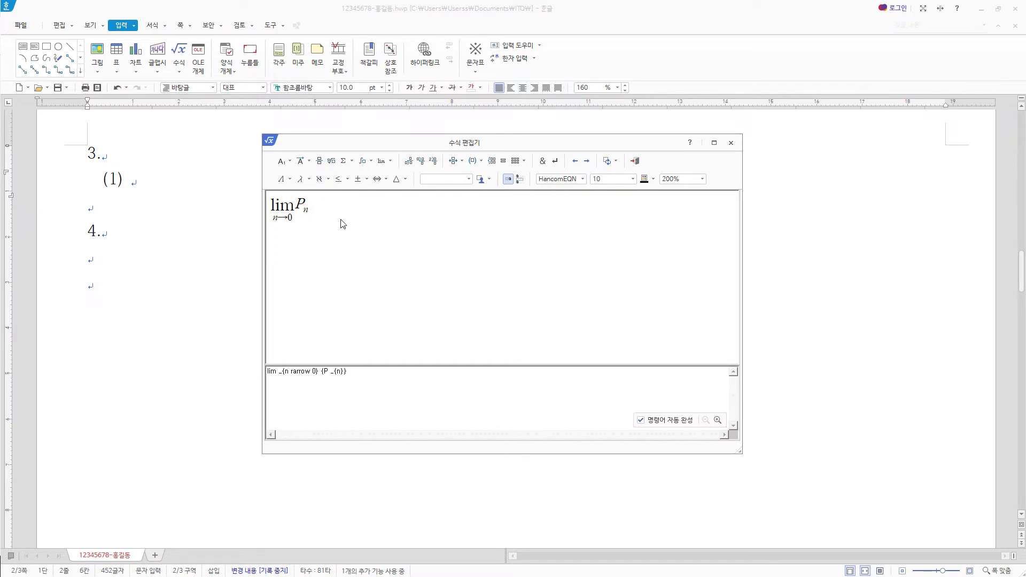
Step: Continue the equation with =1- and a fraction of 9 cubed over 10 cubed
type("=1-")
left_click(321, 162)
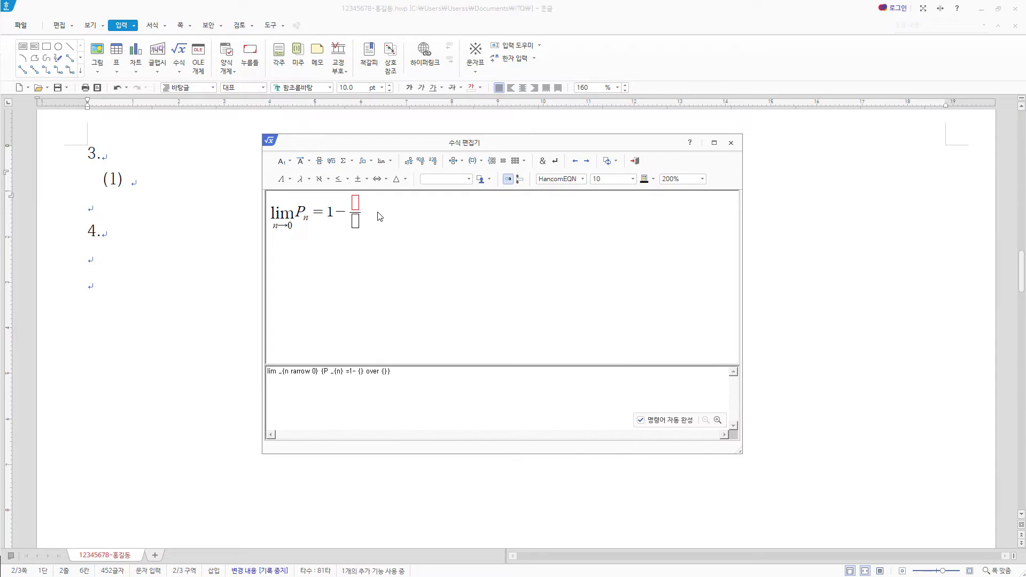
type("9")
left_click(282, 161)
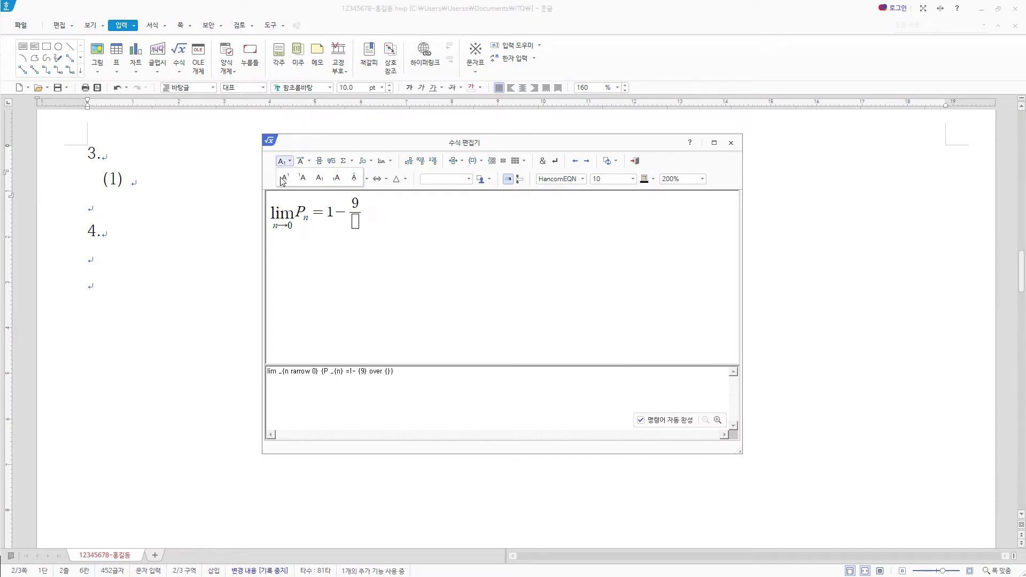
left_click(283, 178)
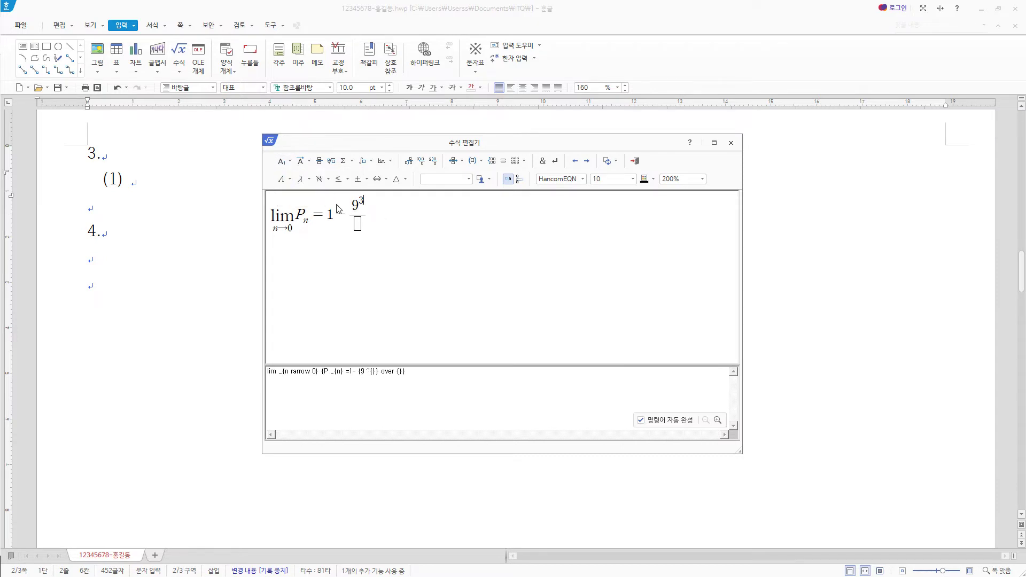
type("3")
left_click(359, 223)
type("10")
left_click(282, 161)
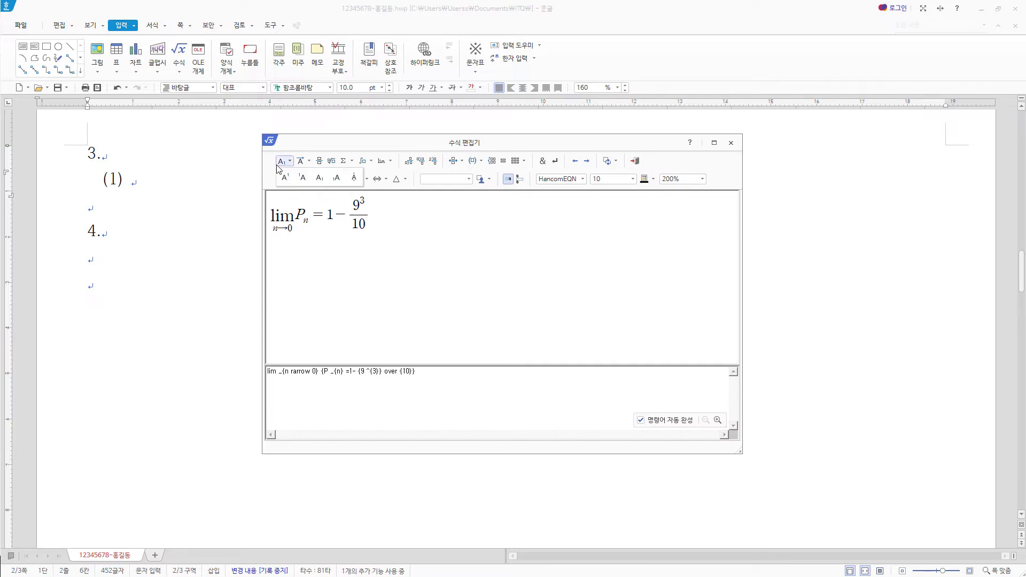
left_click(284, 179)
type("3}} ")
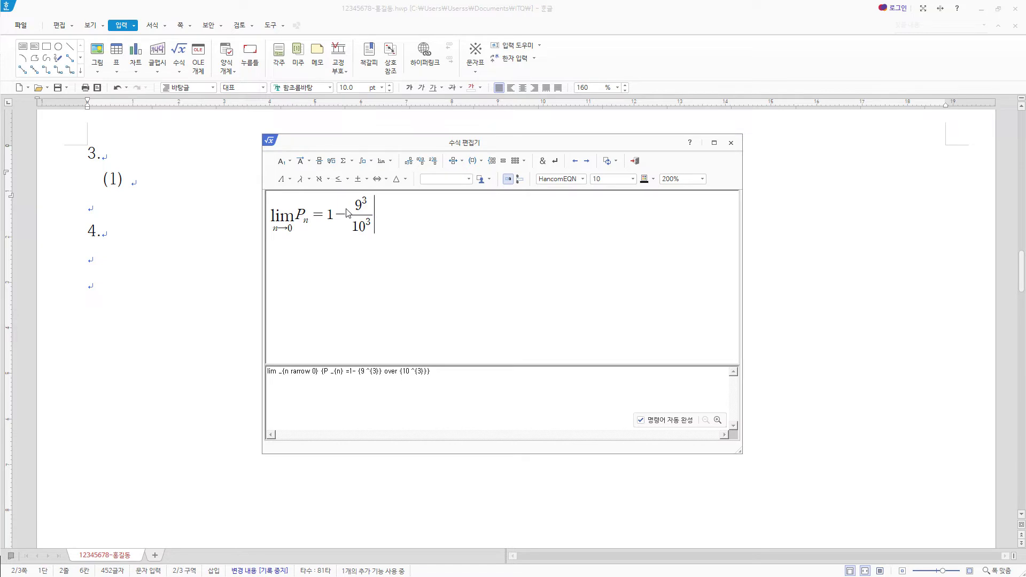
Step: Complete the equation with = and the fraction 271 over 1000, and insert it into the document
type("=")
left_click(319, 161)
type("271")
left_click(403, 224)
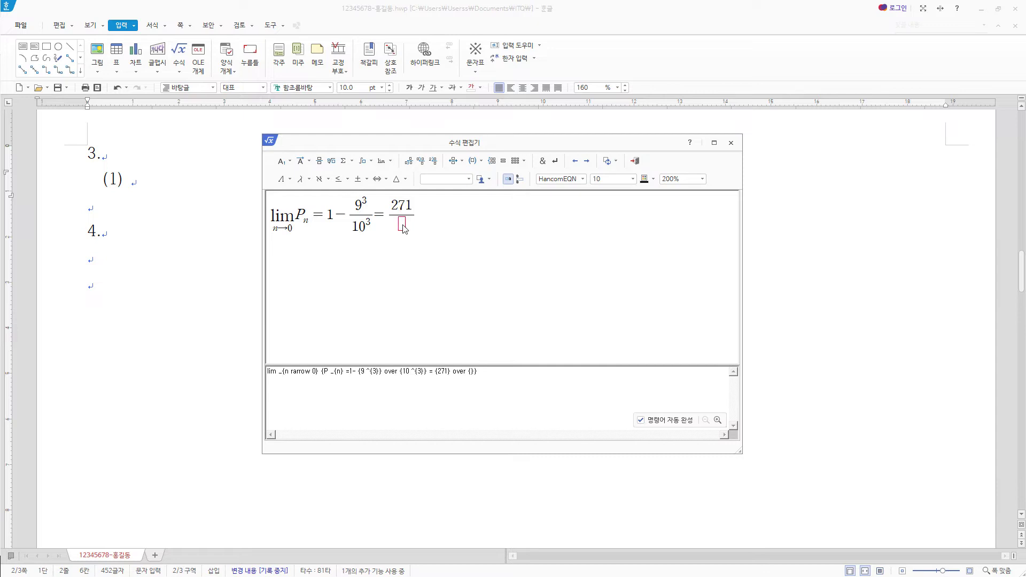
type("1000")
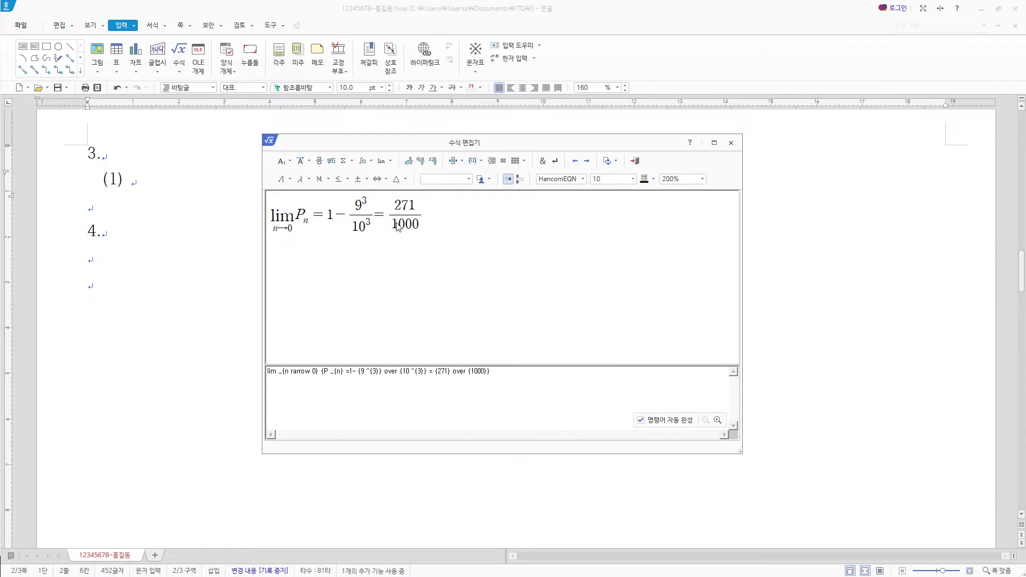
left_click(636, 161)
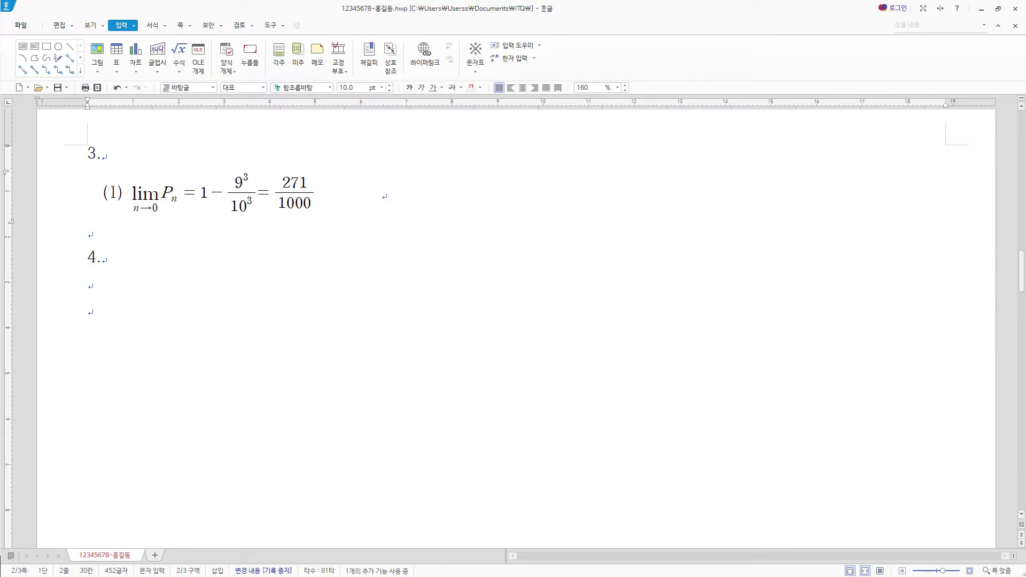
Step: Add the label (2) after the first equation and begin its equation with the fraction a cubed over T squared
type("(2)")
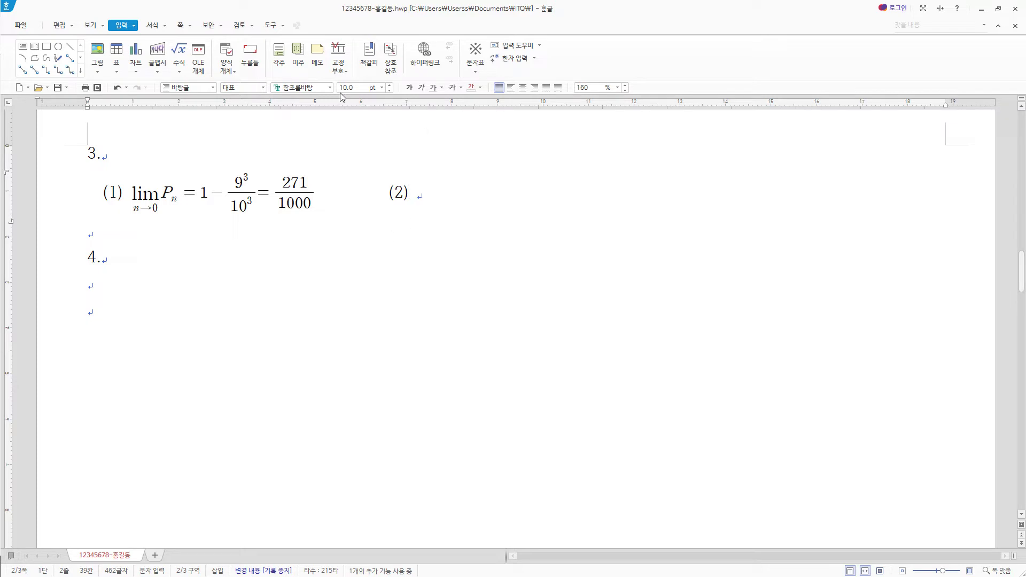
left_click(182, 58)
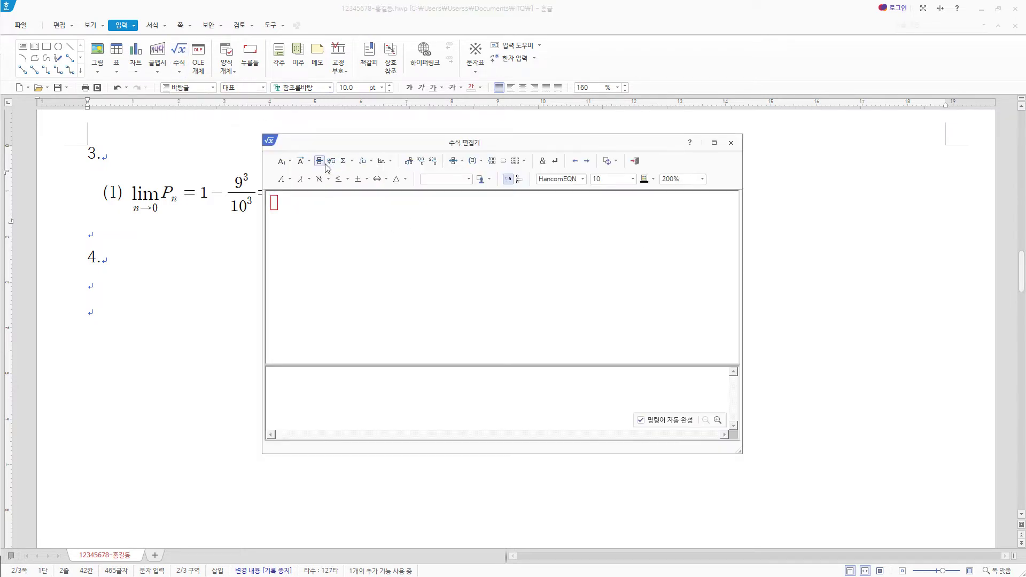
left_click(320, 163)
type("a} over {}")
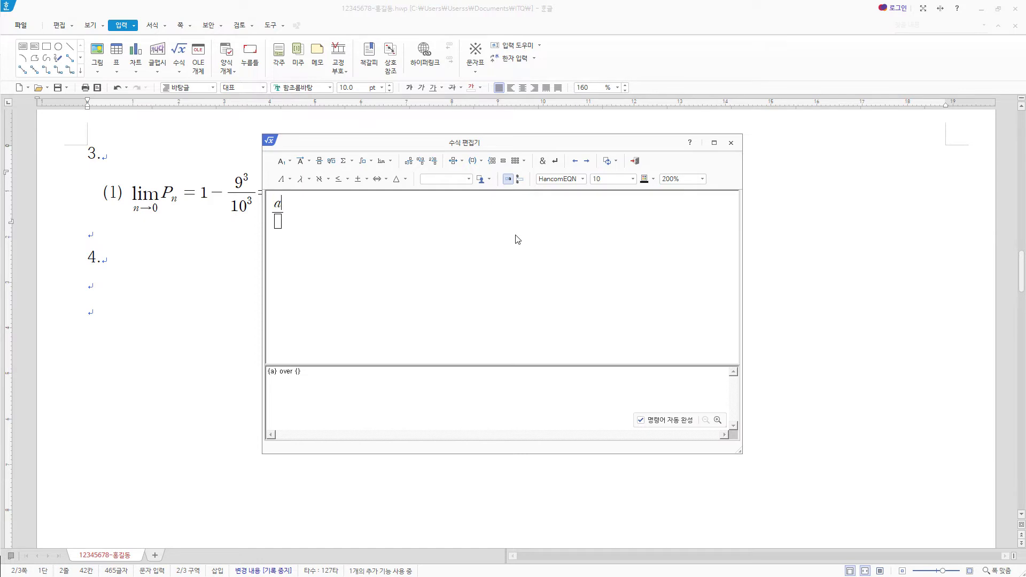
left_click(283, 160)
left_click(284, 182)
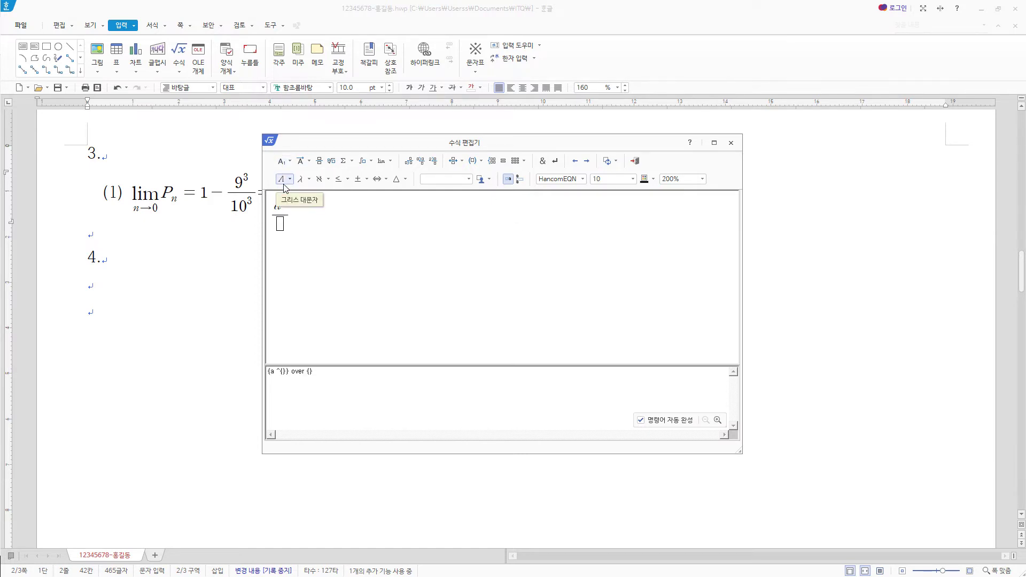
type("3")
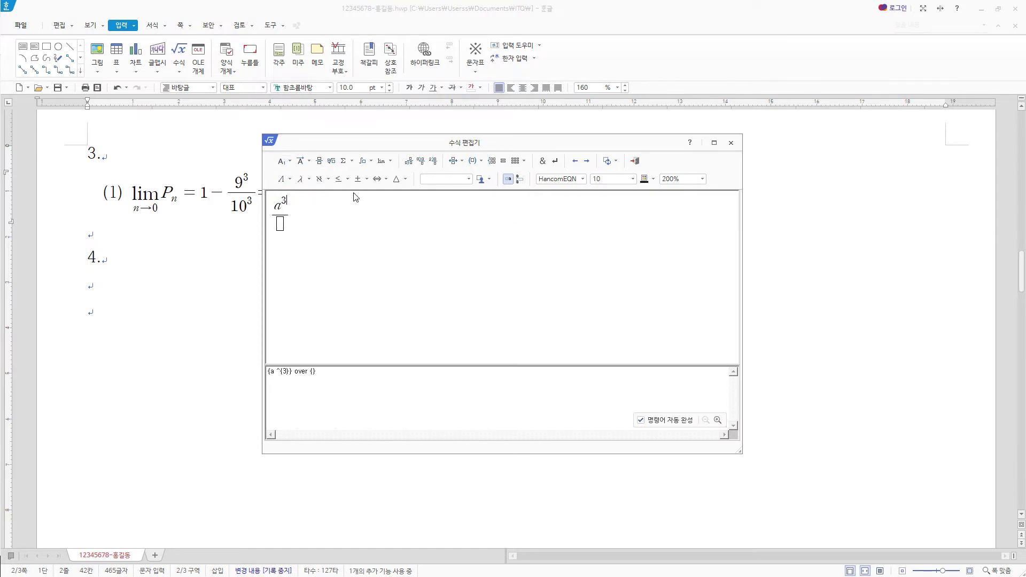
left_click(280, 224)
type("T")
left_click(281, 161)
left_click(285, 177)
type("2")
key("Right")
Step: Complete equation (2) with = G over 4π squared, followed by (M+m), and insert it into the document
type("=")
left_click(319, 161)
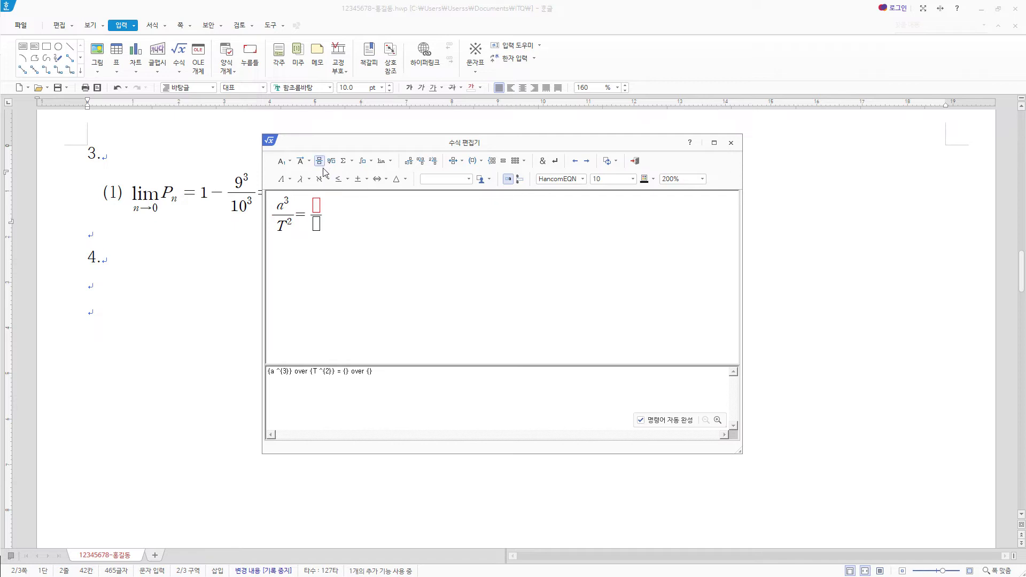
type("G")
left_click(318, 225)
type("4")
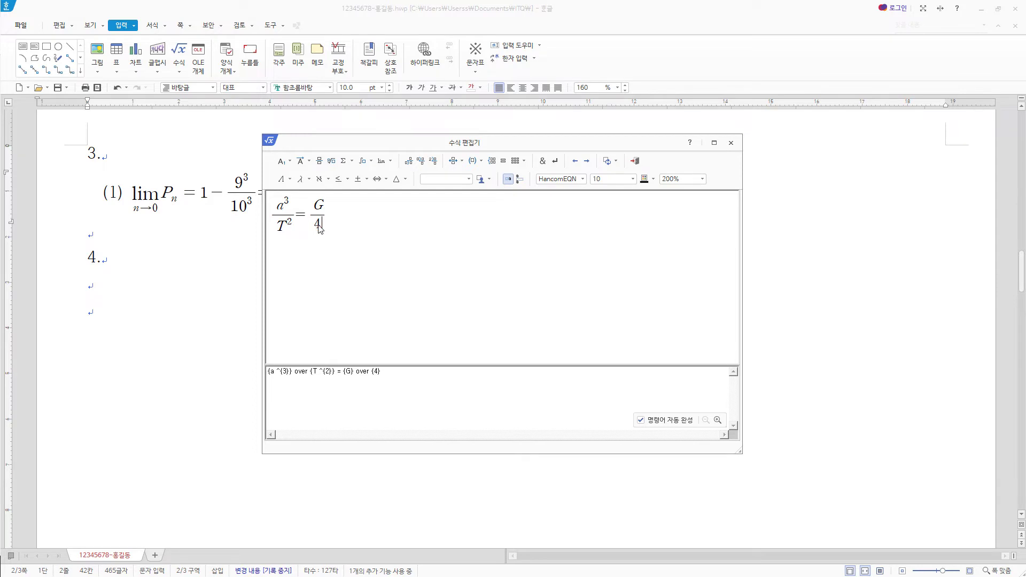
left_click(300, 179)
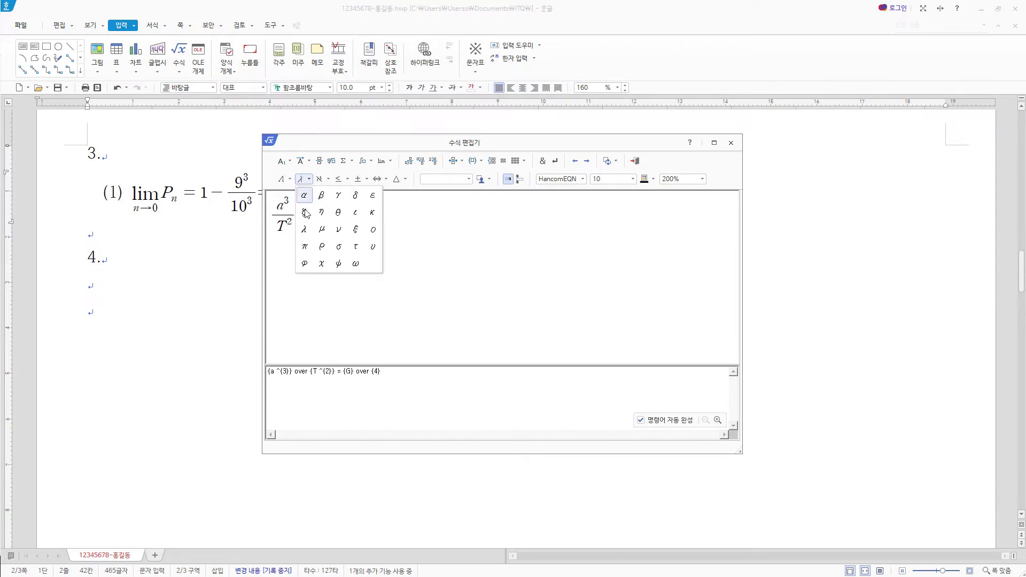
left_click(306, 243)
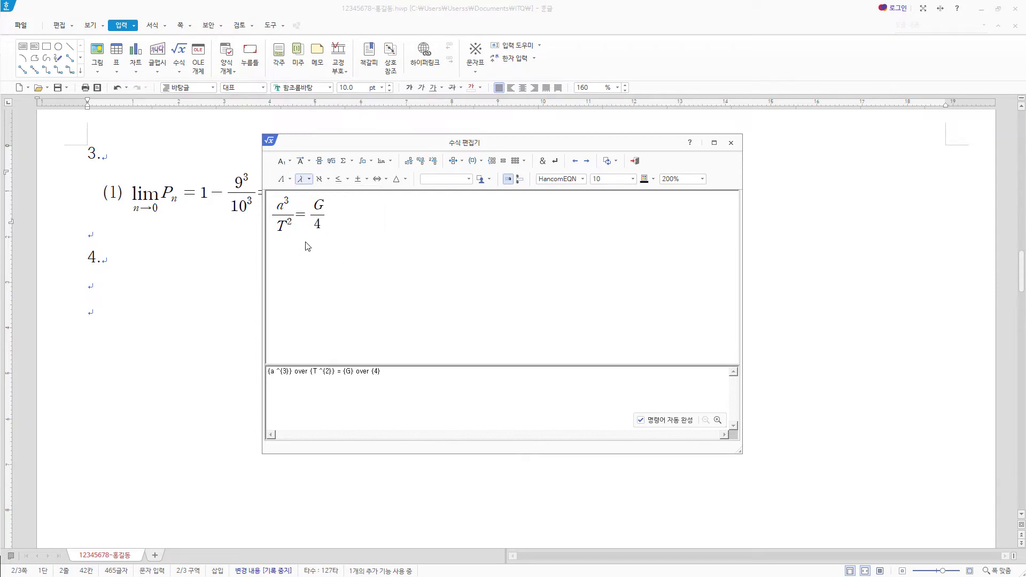
left_click(283, 161)
left_click(285, 177)
type("2}} (")
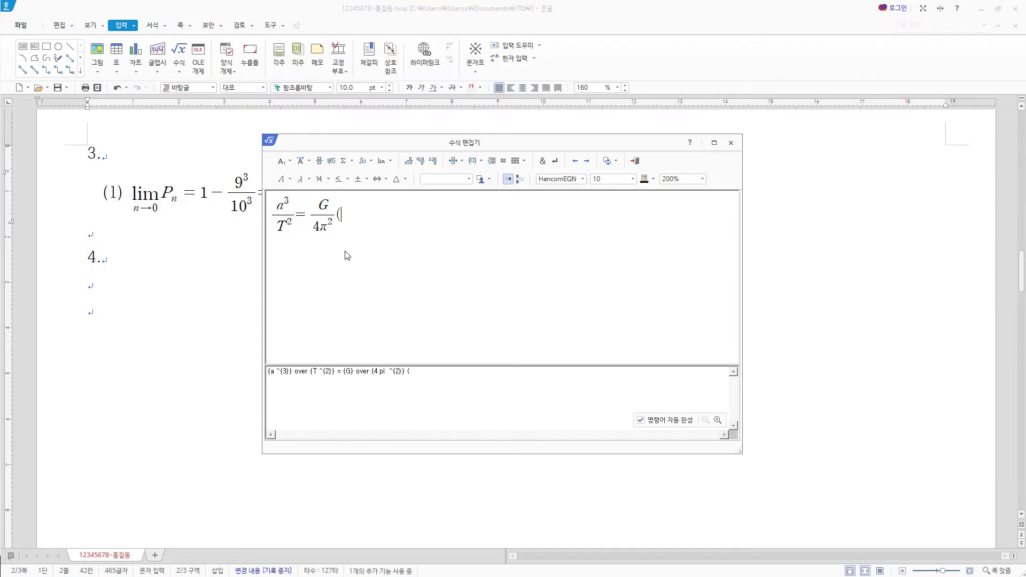
type("M+m)")
left_click(636, 161)
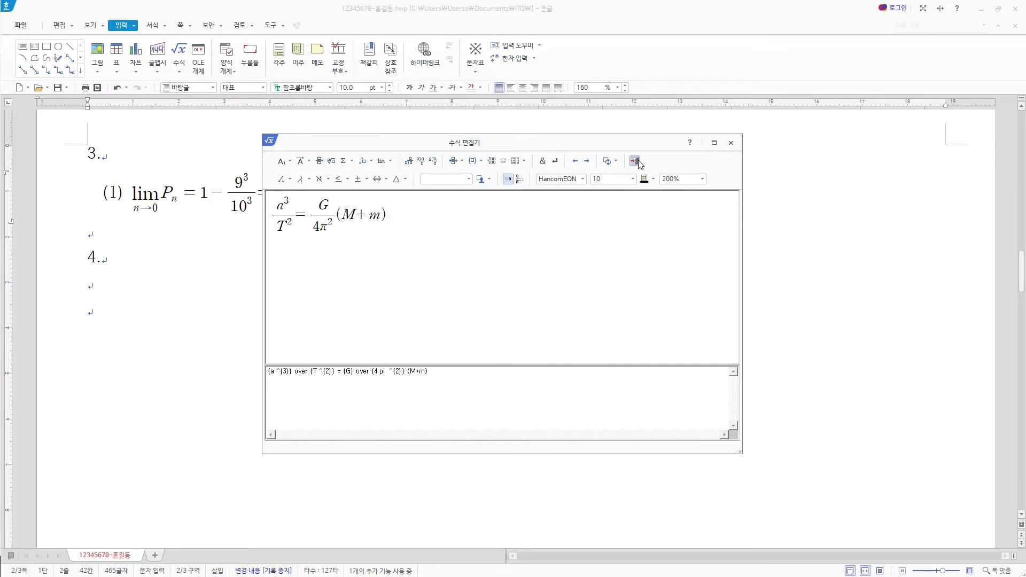
Step: Add two blank lines between the equations and question 4, and place the cursor on the line below 4
left_click(105, 236)
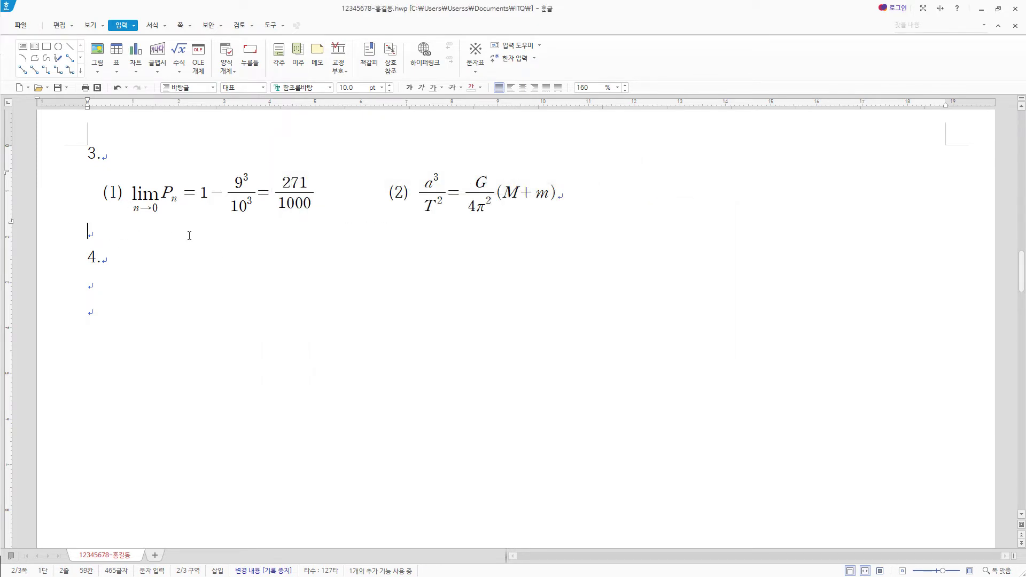
left_click(190, 236)
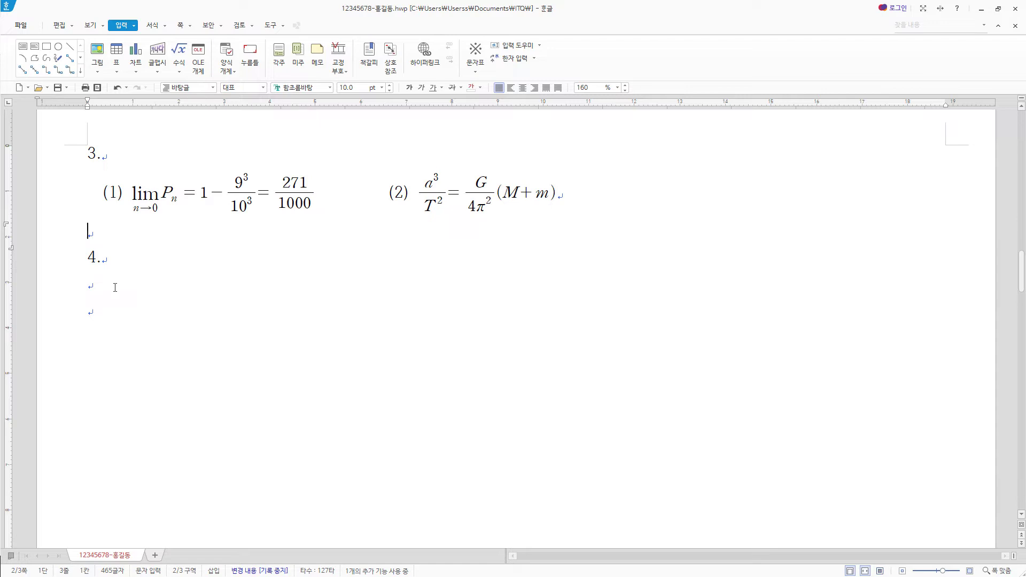
key("Return")
key("Return")
key("Return")
key("Return")
scroll(108, 334, "down", 1)
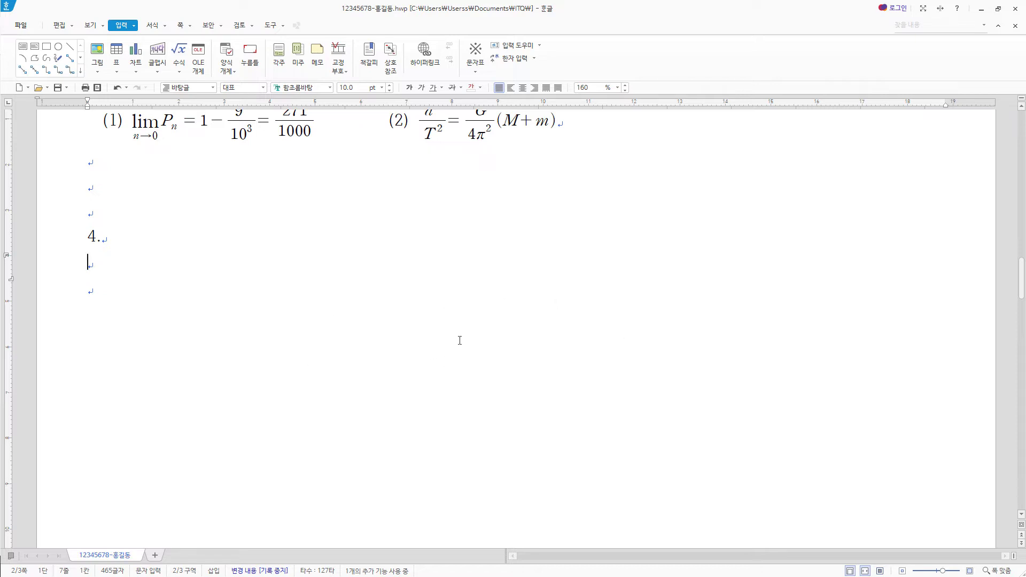
Step: Draw a rectangle below question 4 and set its size to 120 mm wide by 140 mm high
left_click(47, 47)
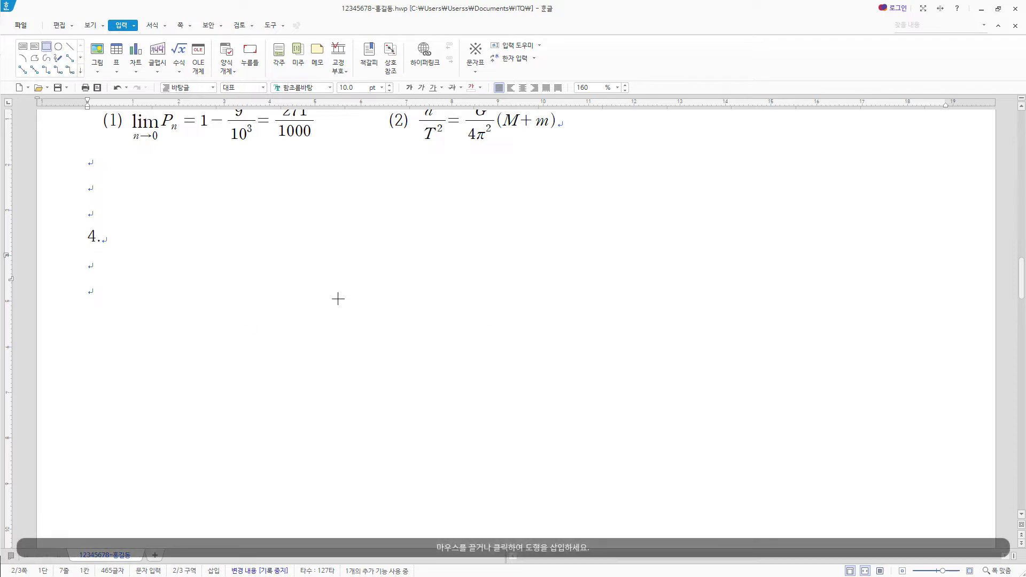
left_click_drag(338, 299, 617, 463)
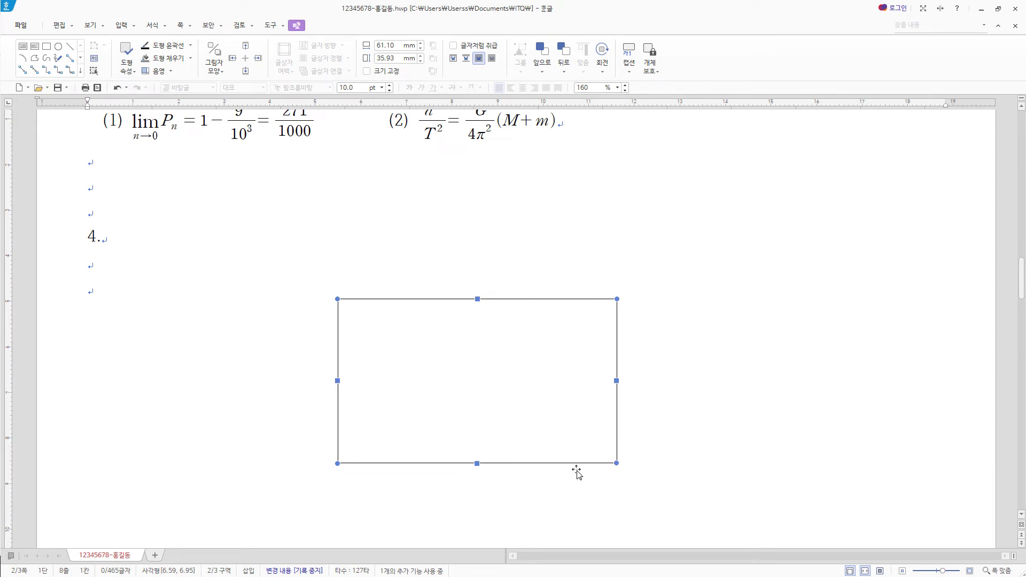
double_click(577, 465)
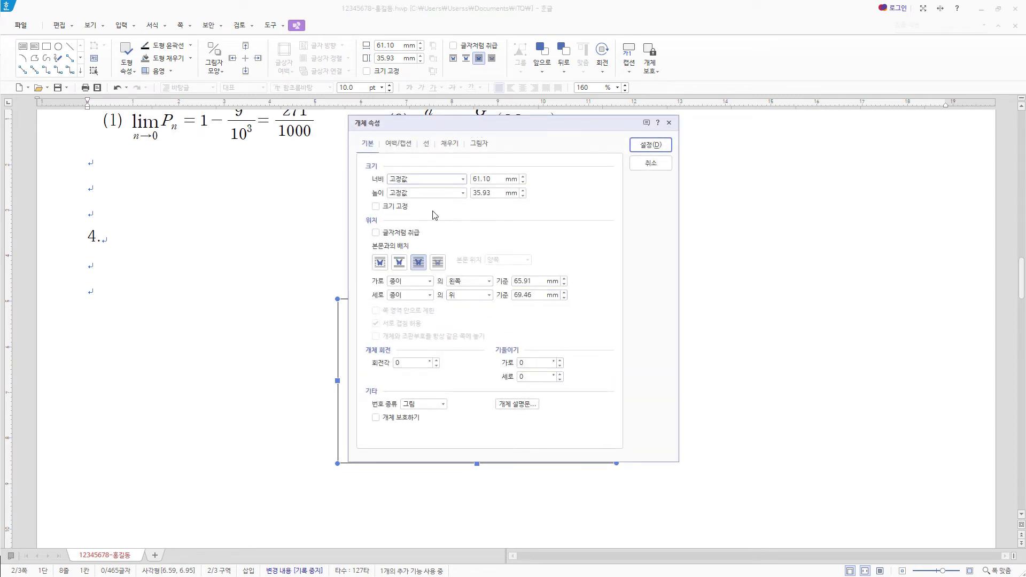
left_click_drag(491, 180, 420, 172)
type("120")
key("Tab")
key("Tab")
type("1")
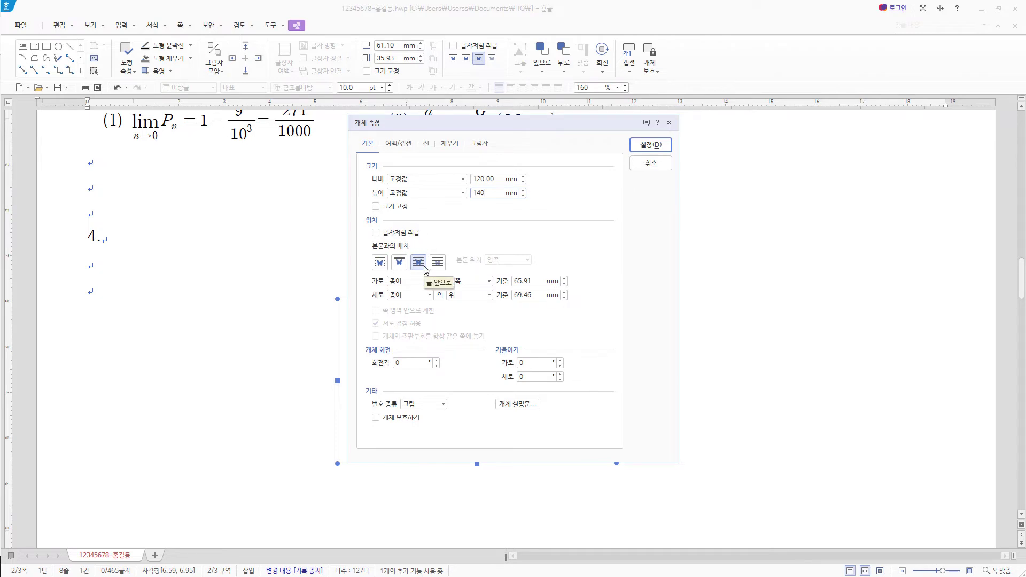
Step: Fill the rectangle with solid dark gold and shift it left and slightly down on the page
left_click(452, 144)
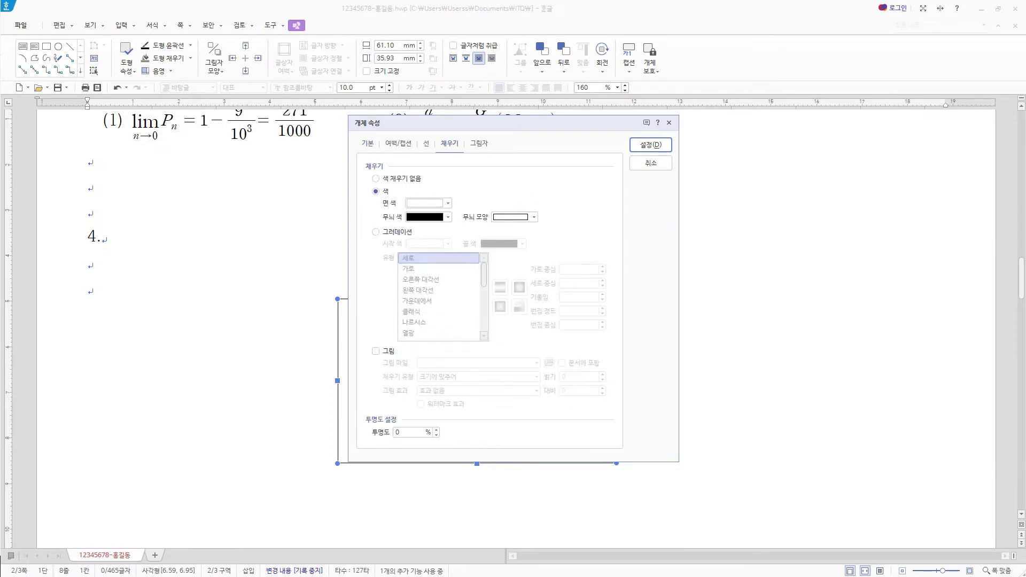
key("Tab")
left_click(448, 204)
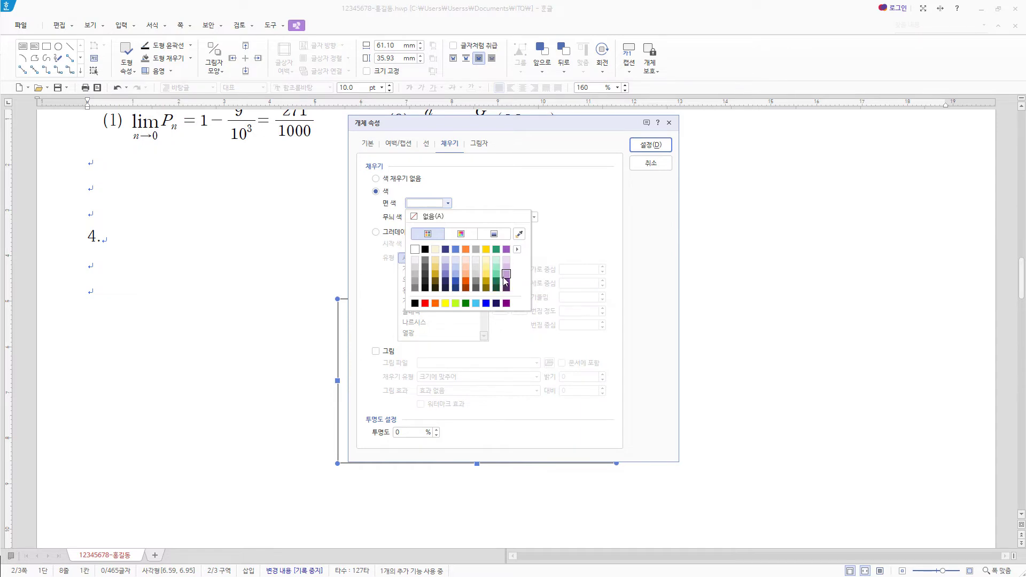
left_click(487, 281)
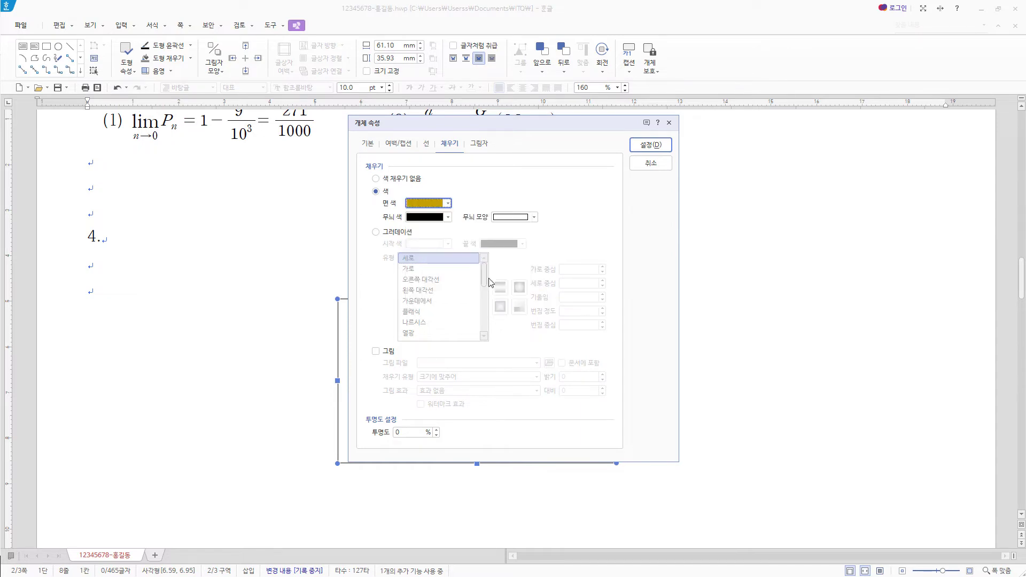
left_click(661, 146)
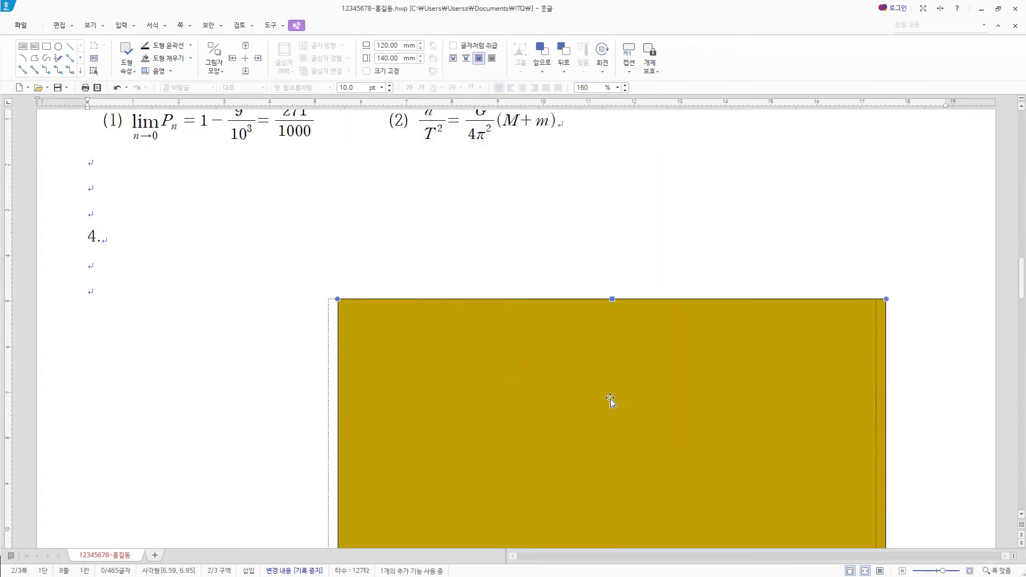
left_click_drag(610, 401, 547, 402)
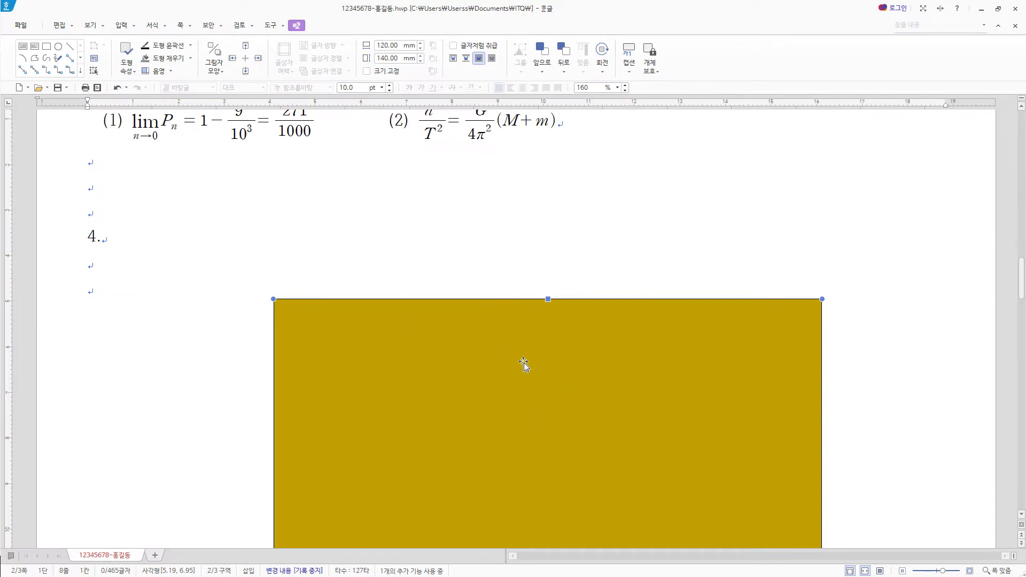
left_click_drag(522, 362, 523, 403)
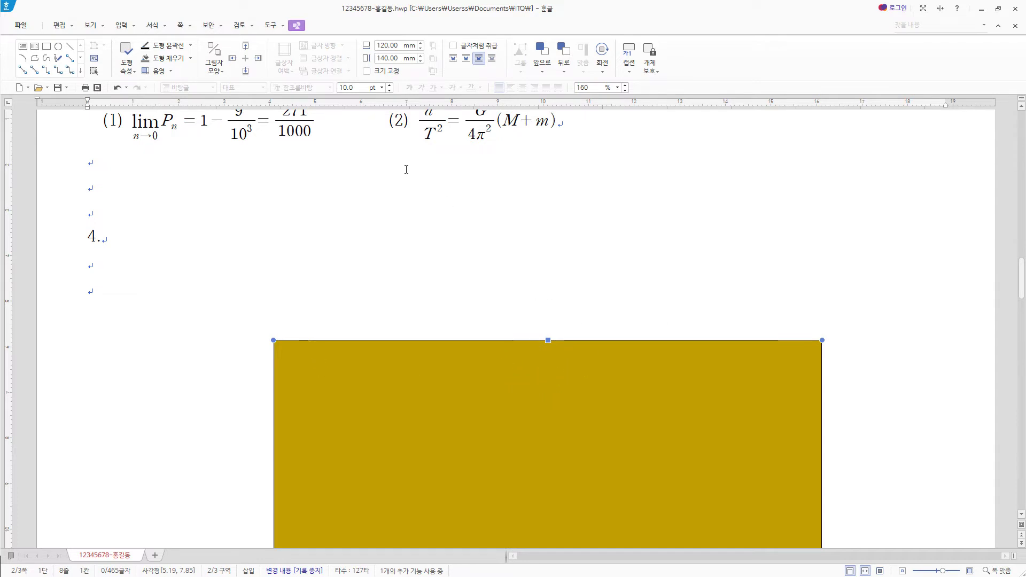
Step: Draw a text box about 77 by 13 mm across the gold rectangle's upper edge and enter 태극기에 담긴 뜻
left_click(26, 49)
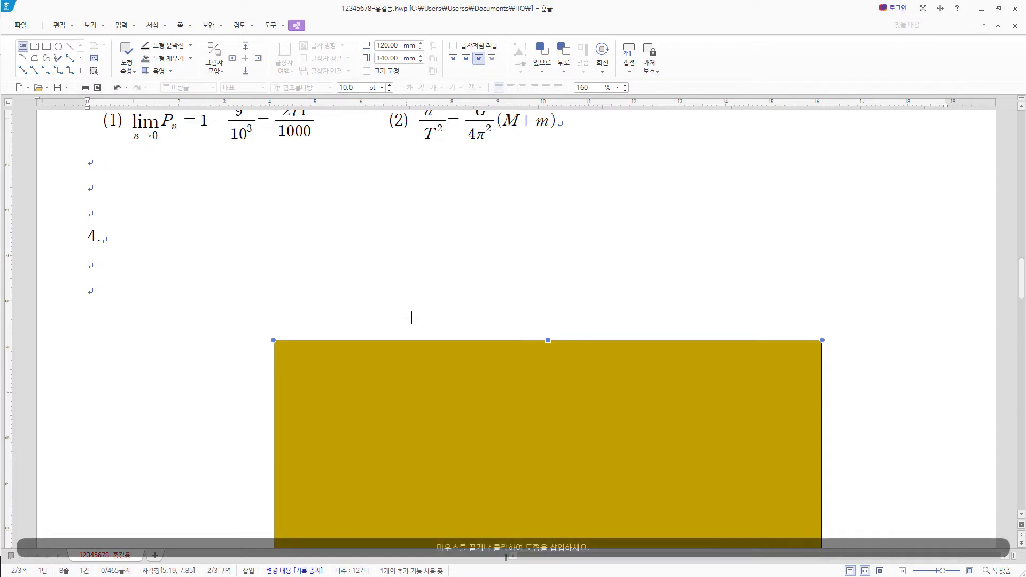
mouse_move(387, 311)
left_mouse_down()
mouse_move(428, 335)
mouse_move(740, 369)
left_mouse_up()
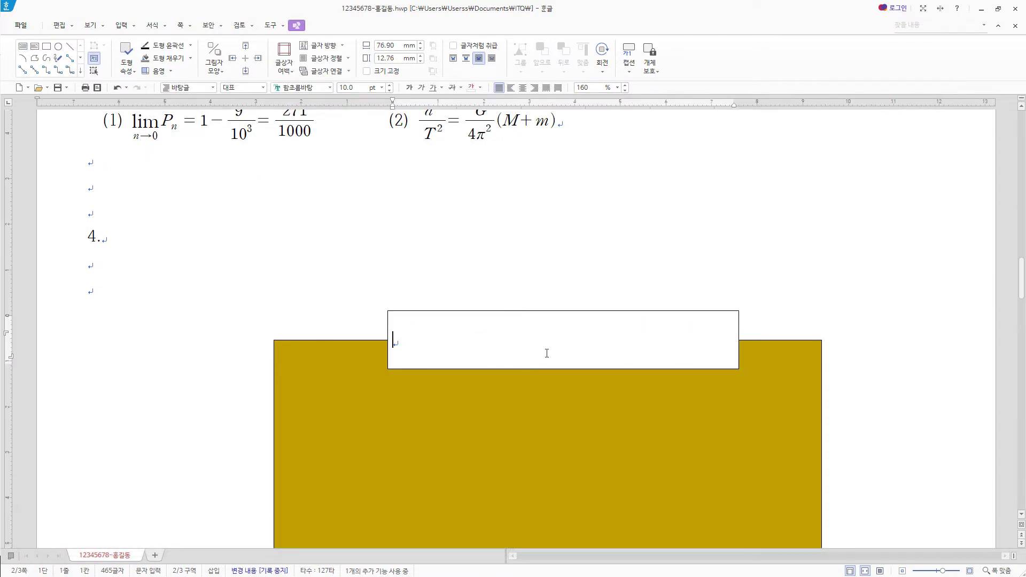
type("태극기에 담긴 뜻")
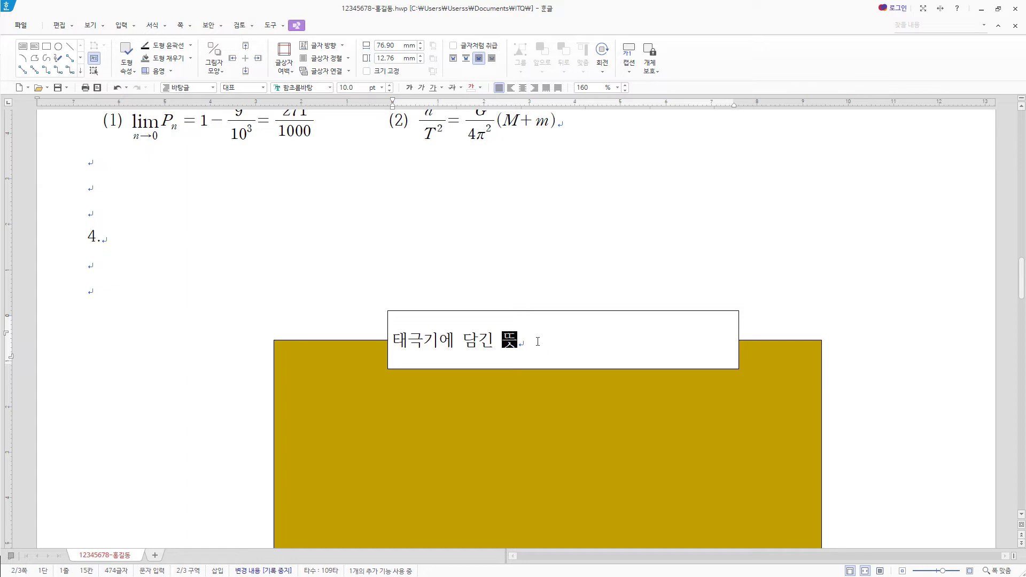
left_click_drag(537, 341, 394, 343)
left_click(541, 343)
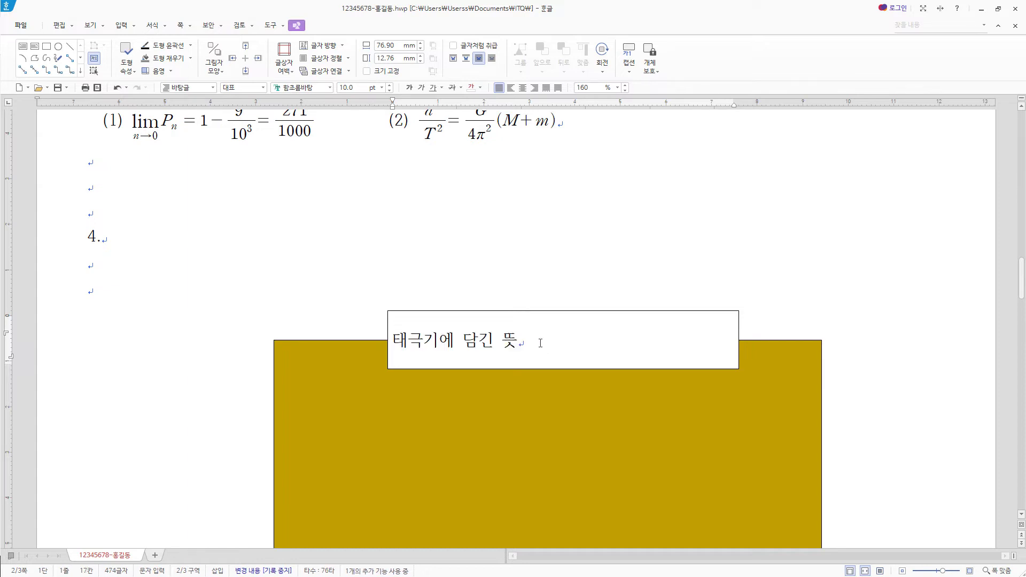
Step: Set the title text box's font to 굴림 at 24 pt
key("Escape")
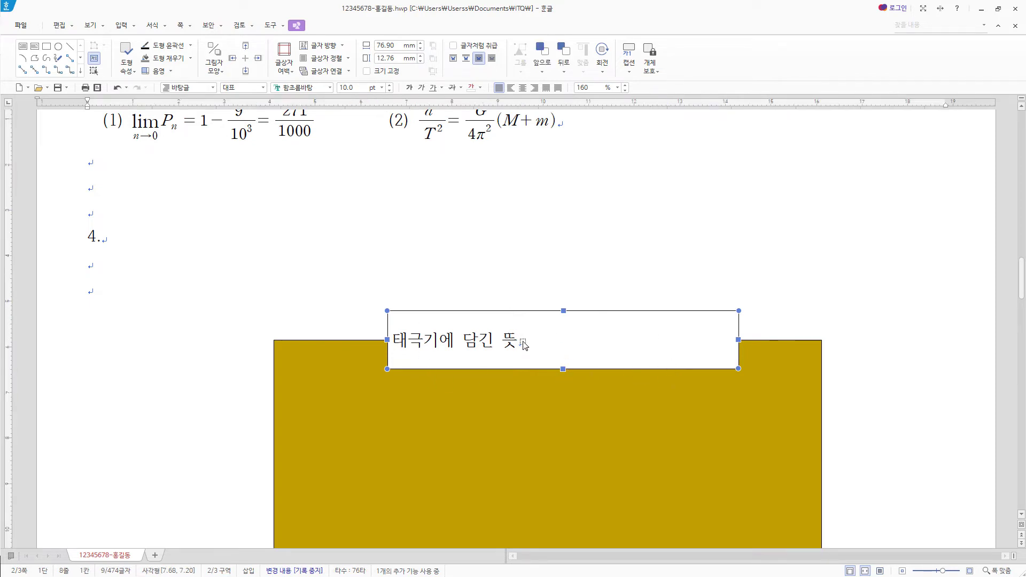
left_click(319, 89)
type("굴림")
key("Return")
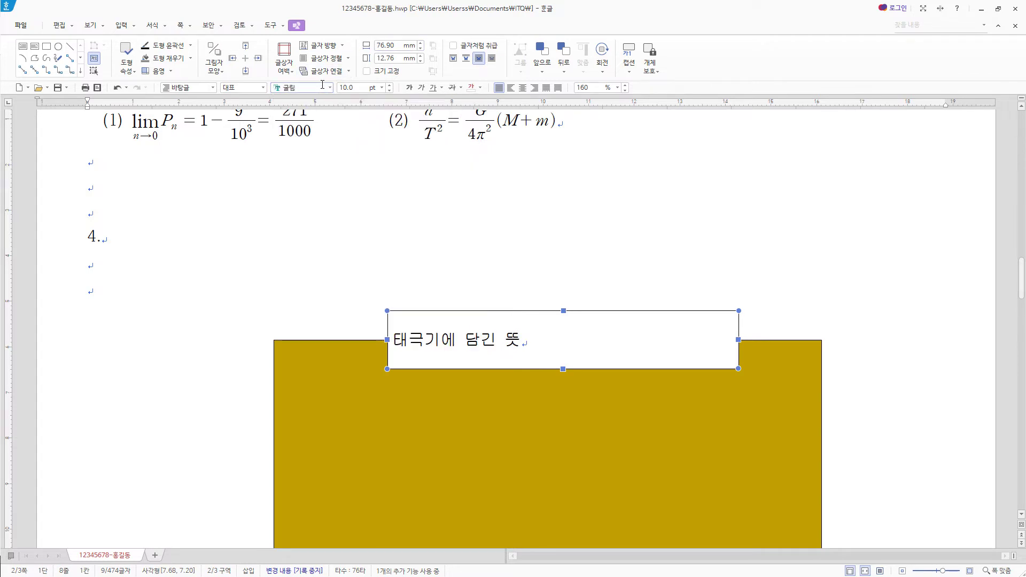
key("Tab")
type("2")
key("Return")
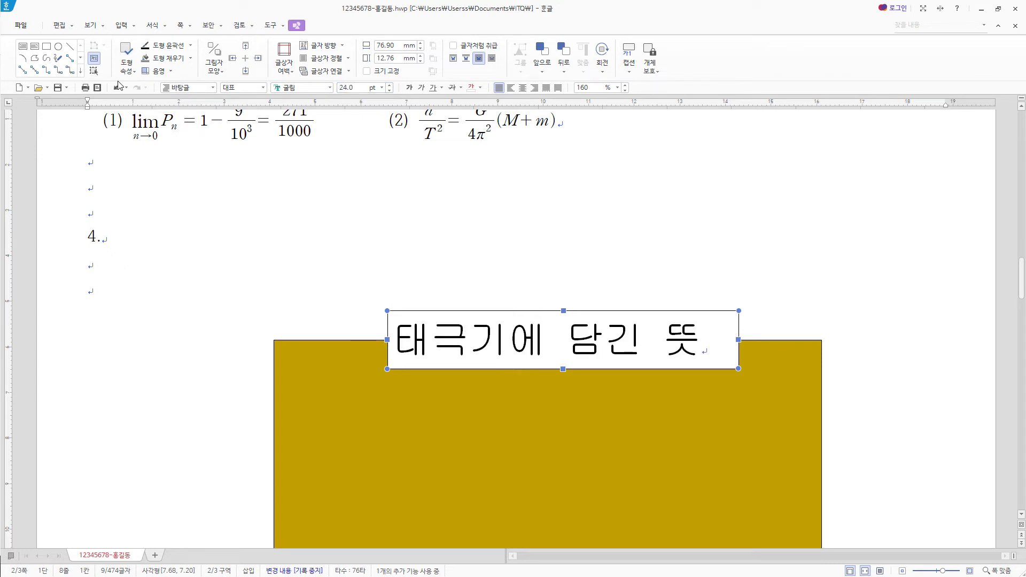
Step: Colour the title text white and centre it horizontally in its box
left_click(481, 90)
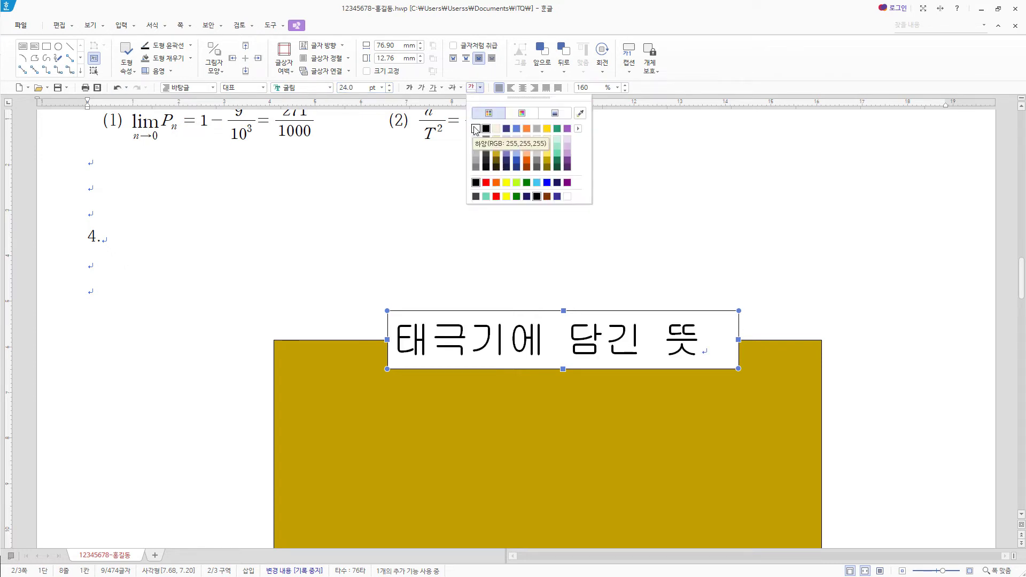
left_click(522, 113)
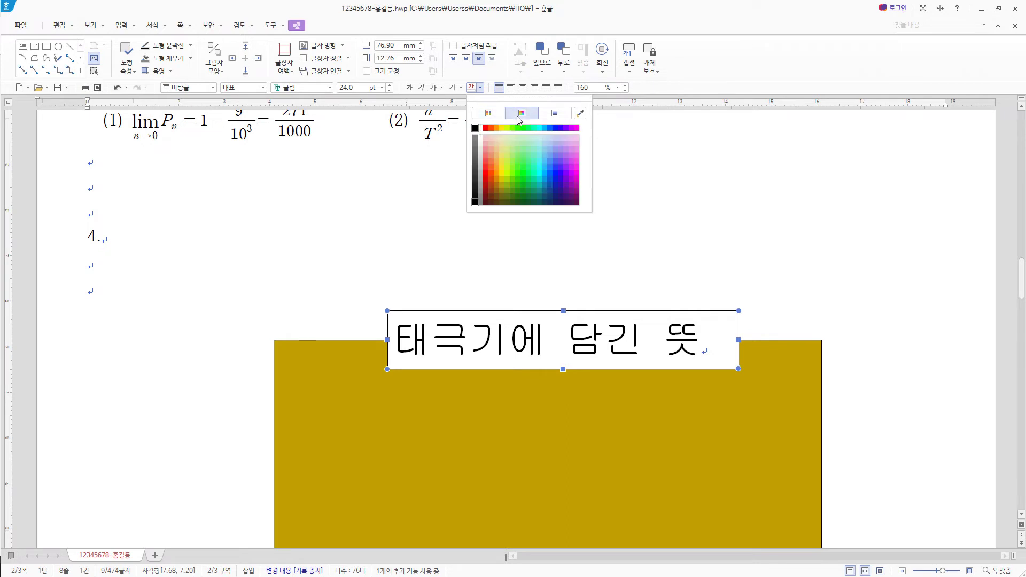
left_click(483, 129)
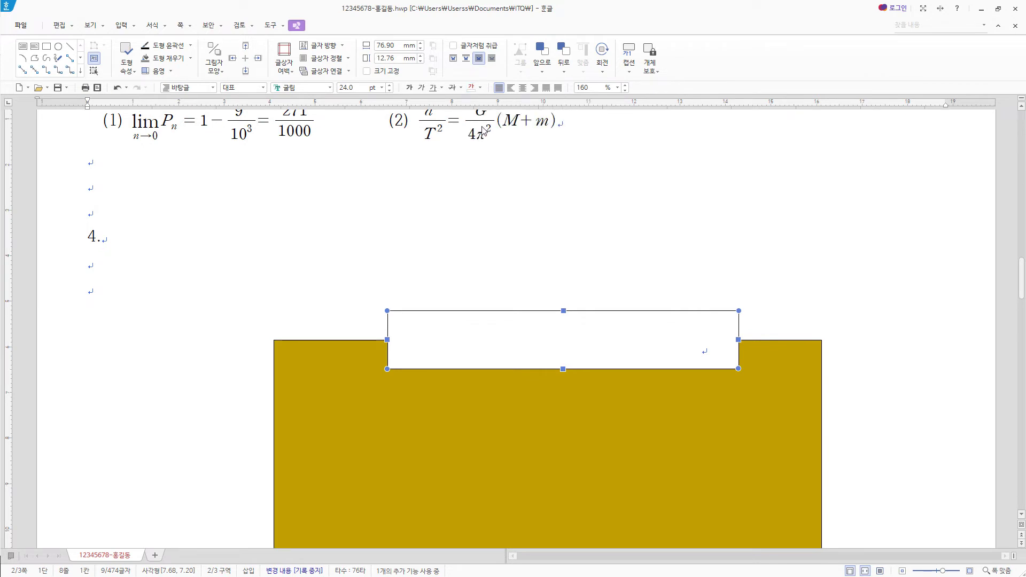
left_click(525, 94)
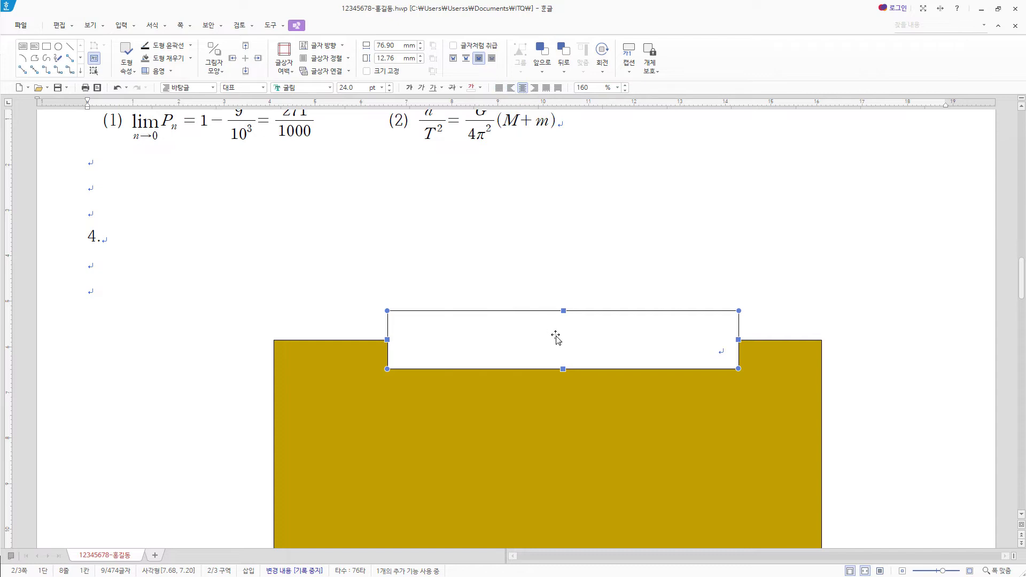
Step: Set the title text box's size to 95 mm wide by 15 mm high in its object properties
double_click(656, 343)
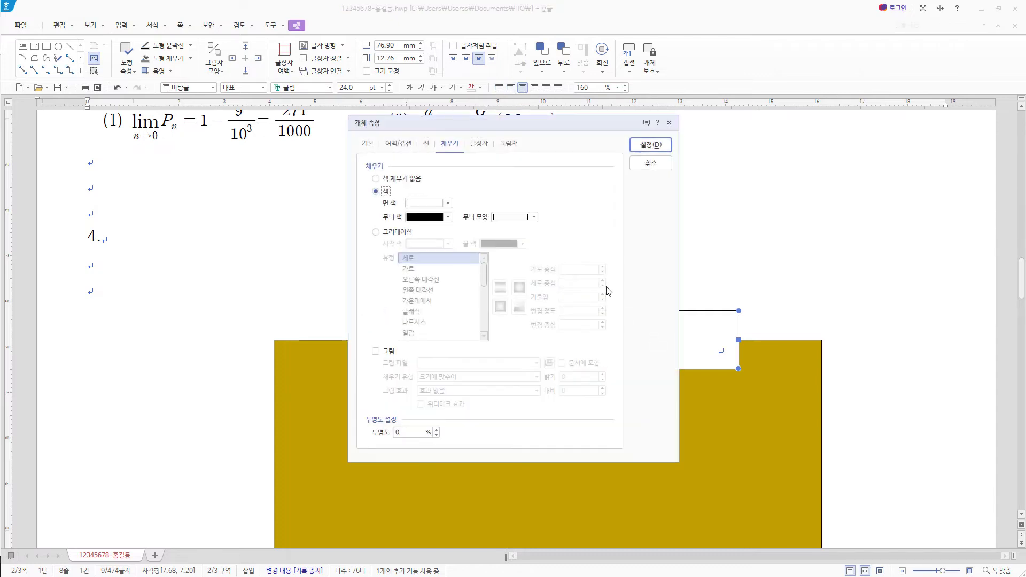
left_click(367, 143)
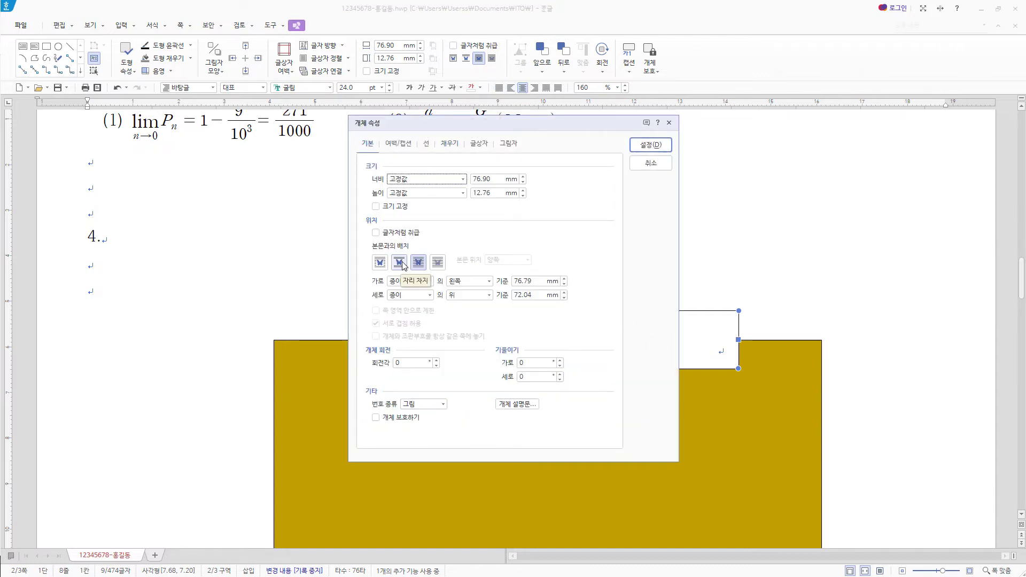
key("Tab")
type("95")
key("Tab")
key("Tab")
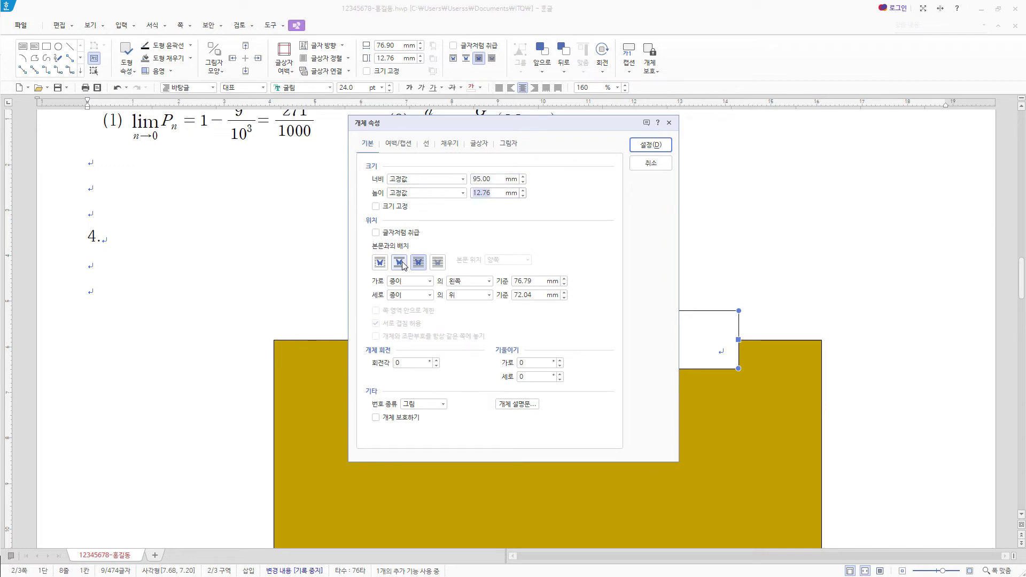
type("15")
Step: Give the title text box semicircular (반원) corners and a solid blue fill
left_click(427, 144)
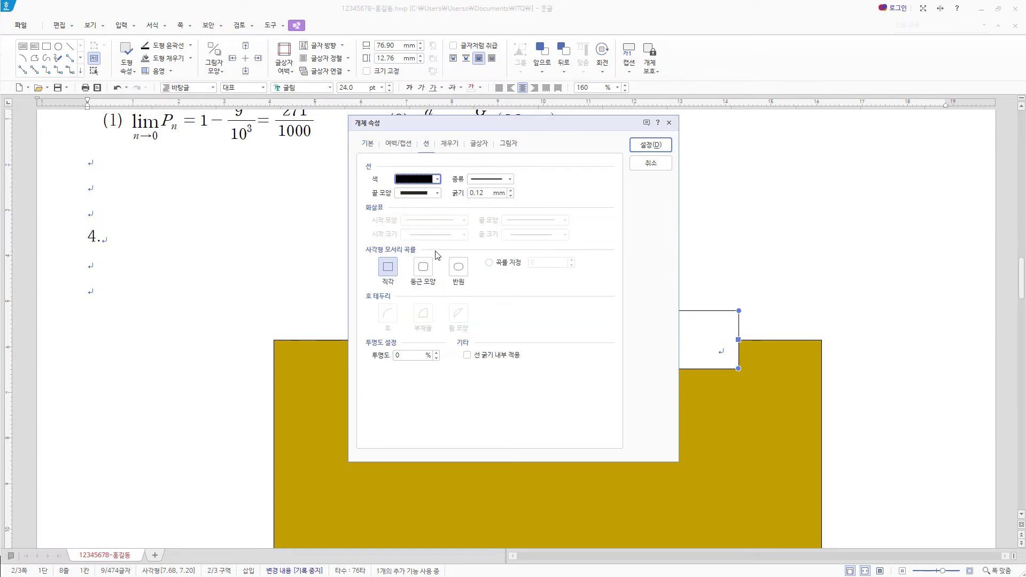
left_click(458, 267)
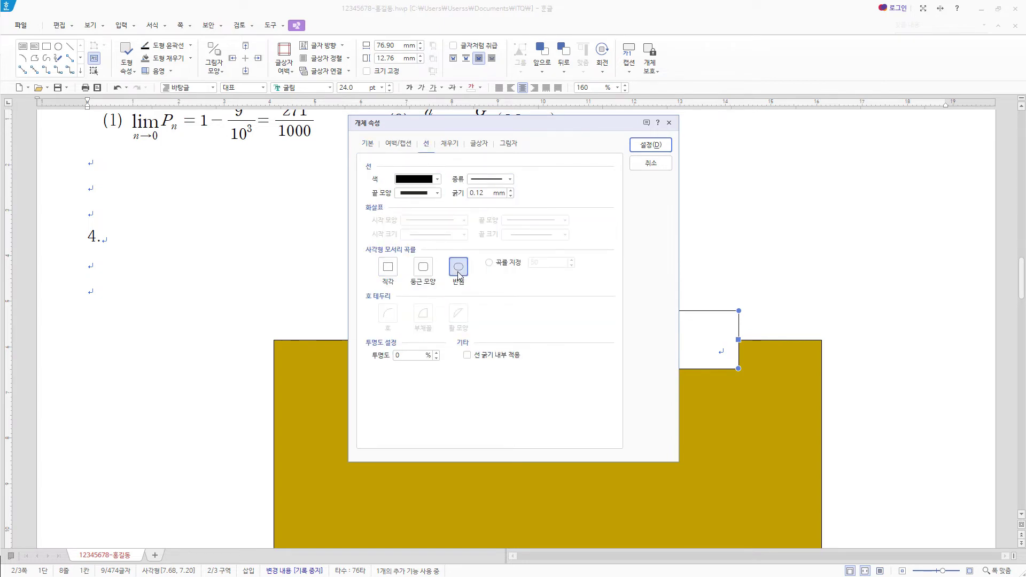
left_click(451, 145)
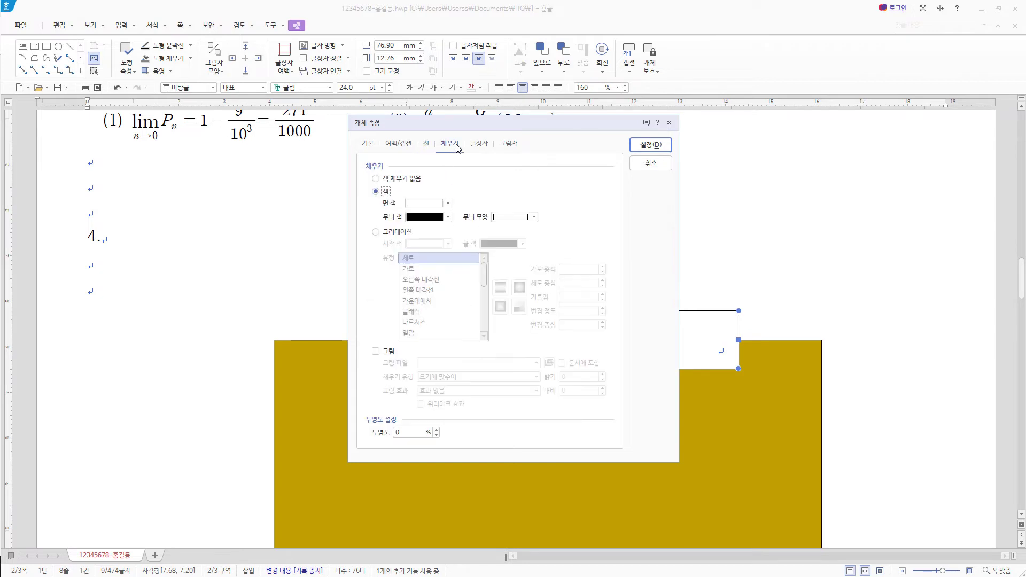
left_click(448, 203)
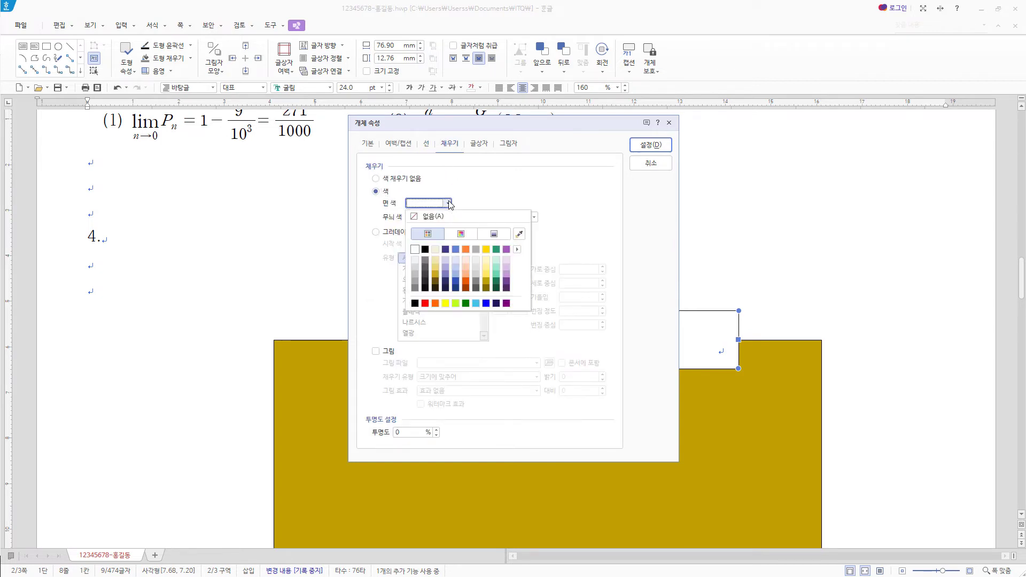
left_click(487, 304)
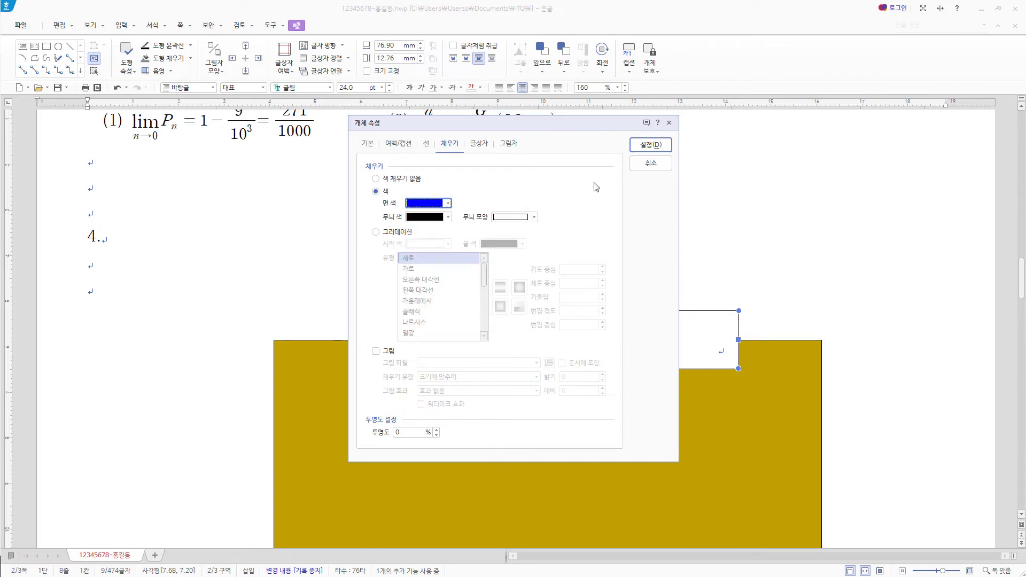
Step: Set the title box's vertical text alignment to centre and apply the object properties
left_click(479, 149)
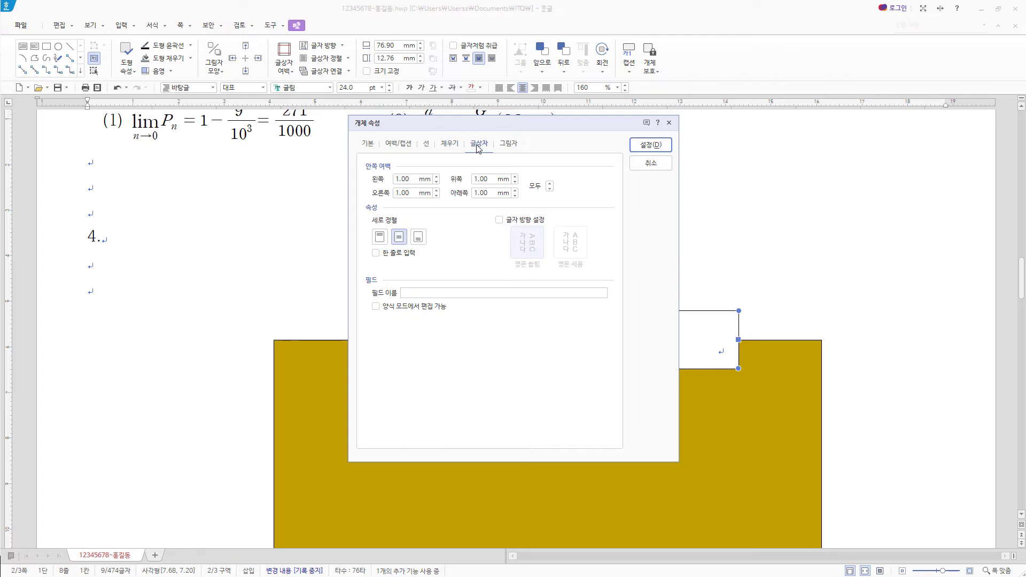
left_click(401, 241)
left_click(655, 147)
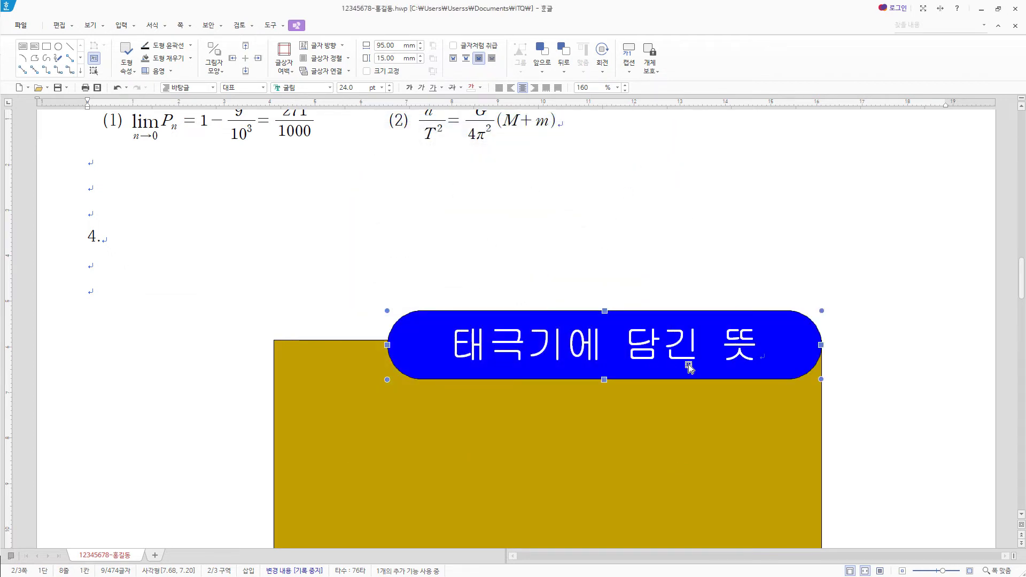
Step: Move the blue title box so it is centred horizontally across the gold rectangle's upper edge
left_click_drag(690, 368, 646, 364)
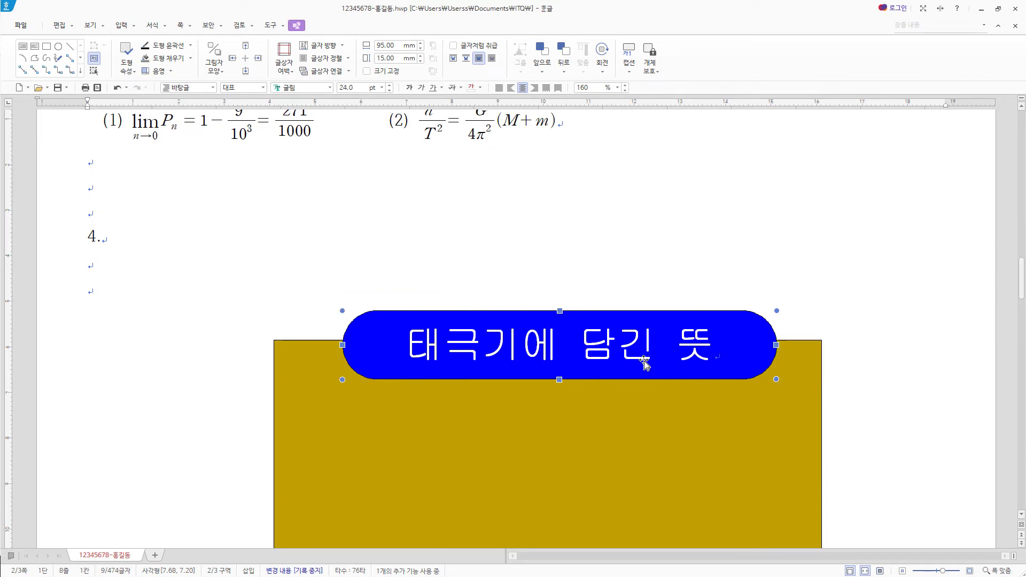
key("Left")
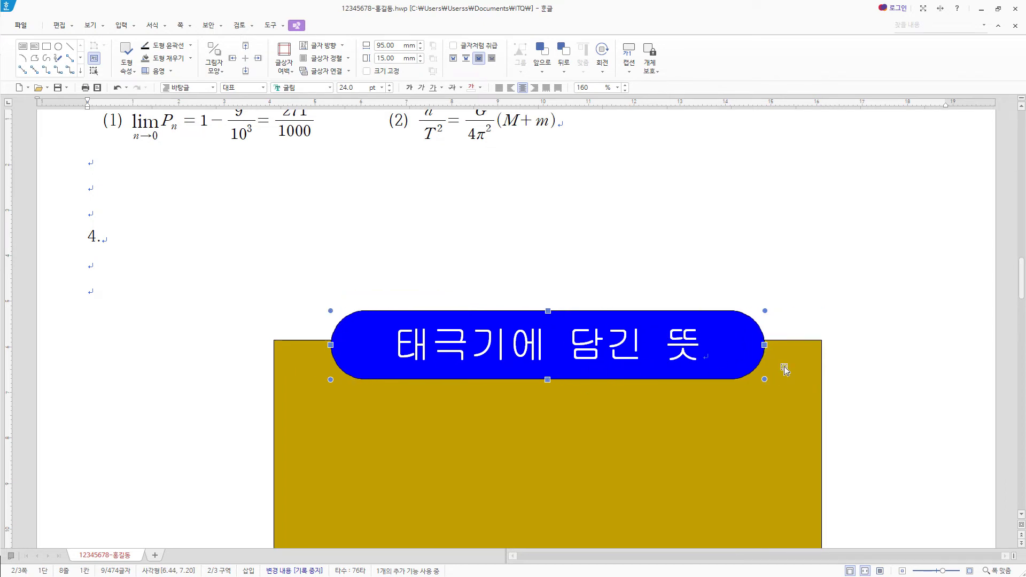
left_click_drag(602, 375, 582, 357)
key("Up")
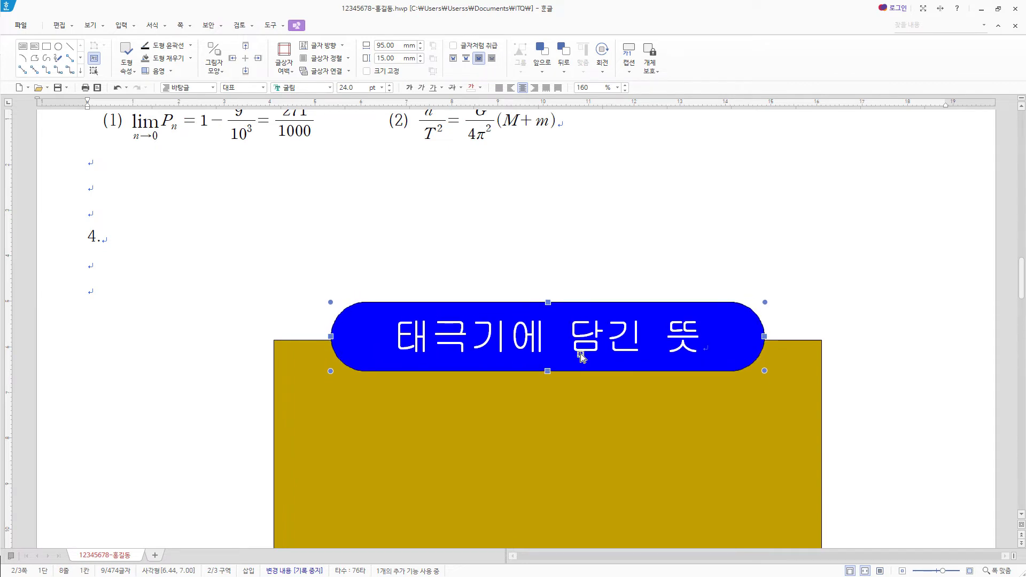
scroll(582, 357, "down", 3)
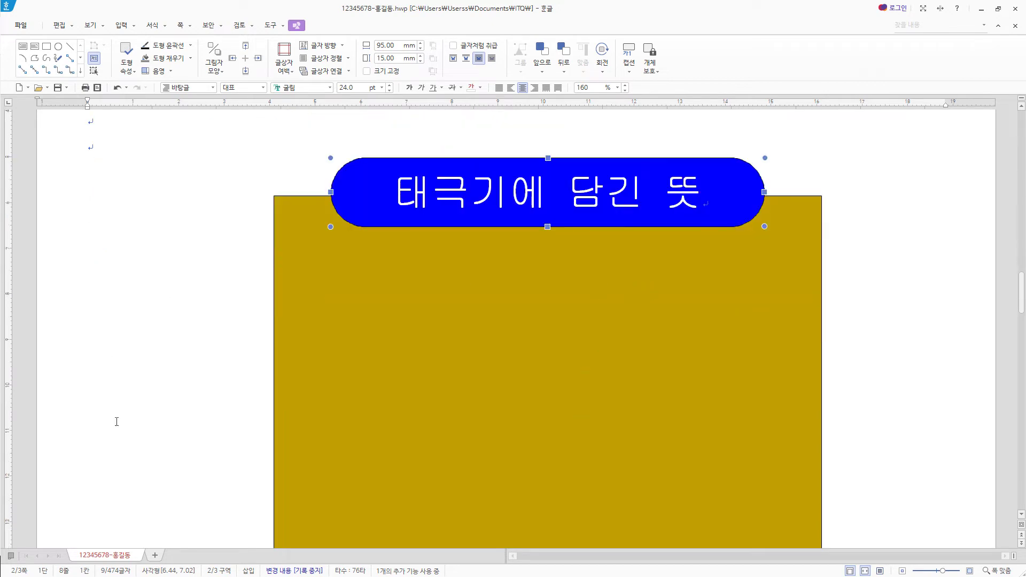
Step: Draw a rectangle across the gold rectangle below the title box and set its size to 130 mm wide by 50 mm high
left_click(46, 46)
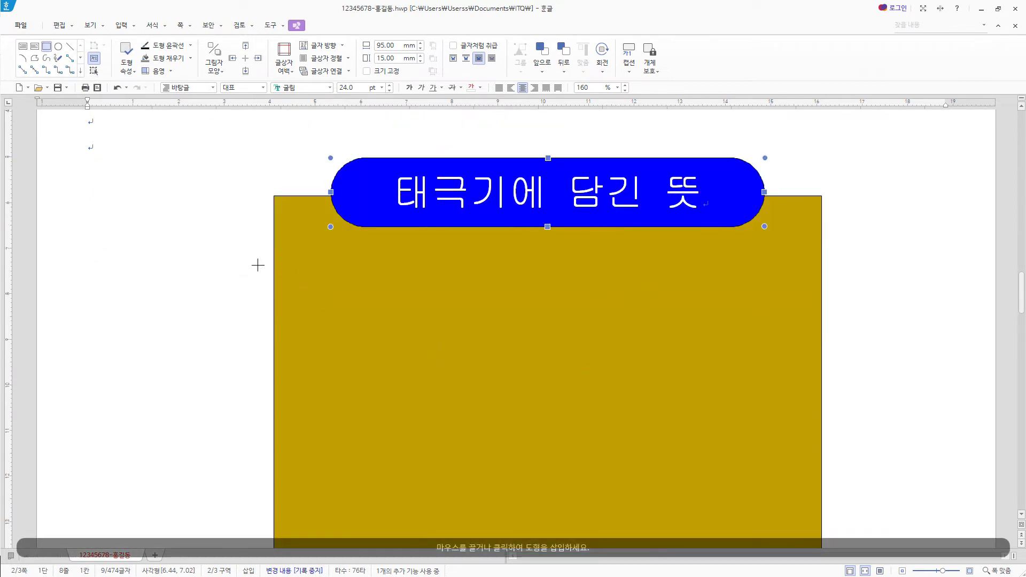
left_click_drag(256, 264, 846, 428)
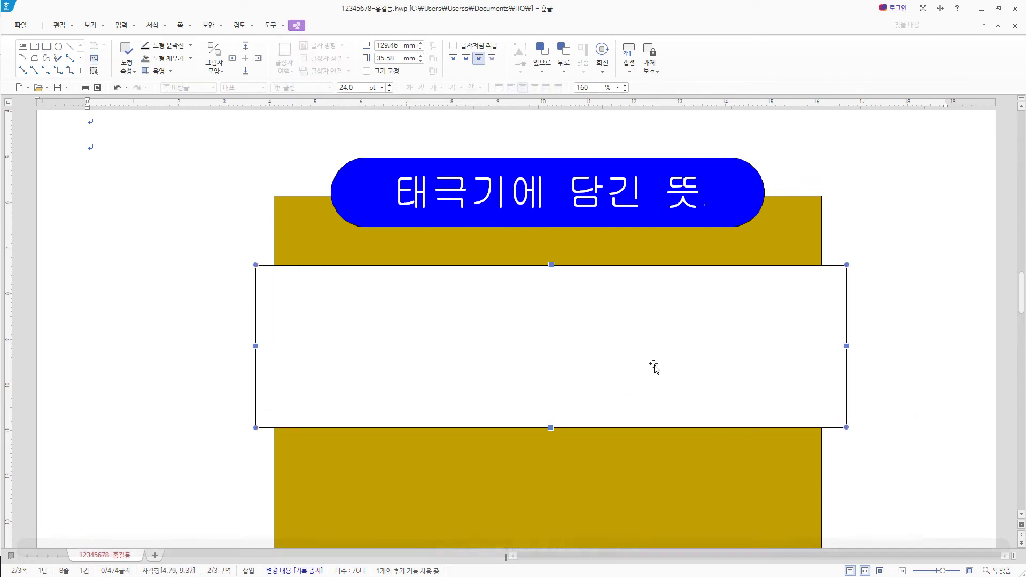
double_click(656, 415)
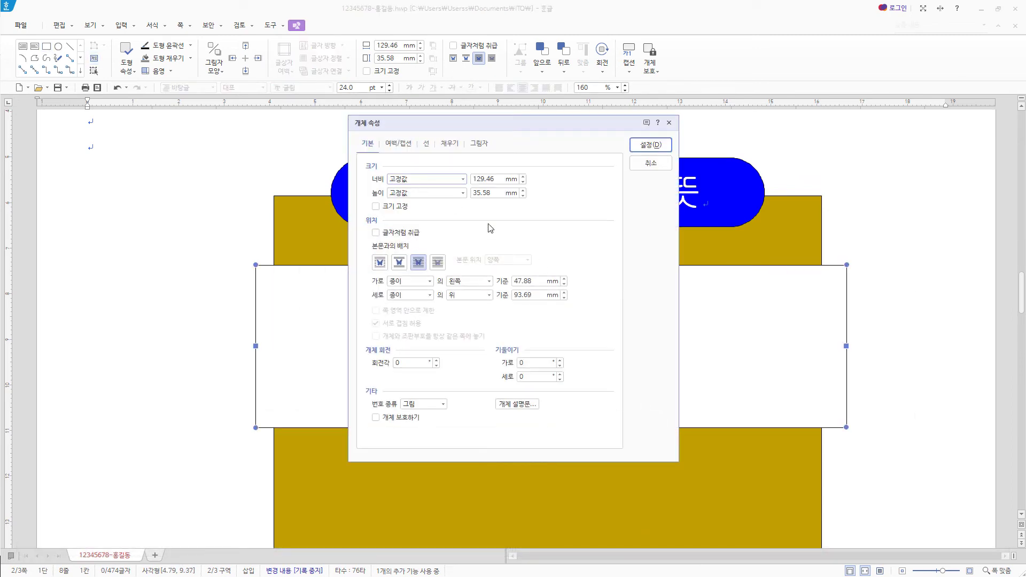
key("Tab")
type("130")
key("Tab")
key("Tab")
type("50")
Step: Give the new rectangle rounded (둥근 모양) corners and a light orange face colour, and apply the object properties
left_click(426, 144)
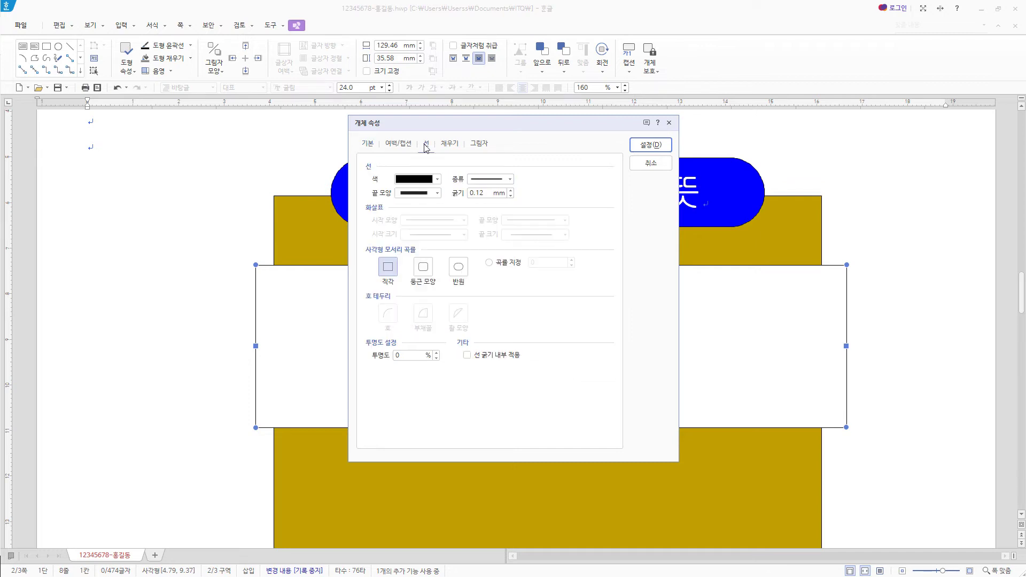
left_click(428, 271)
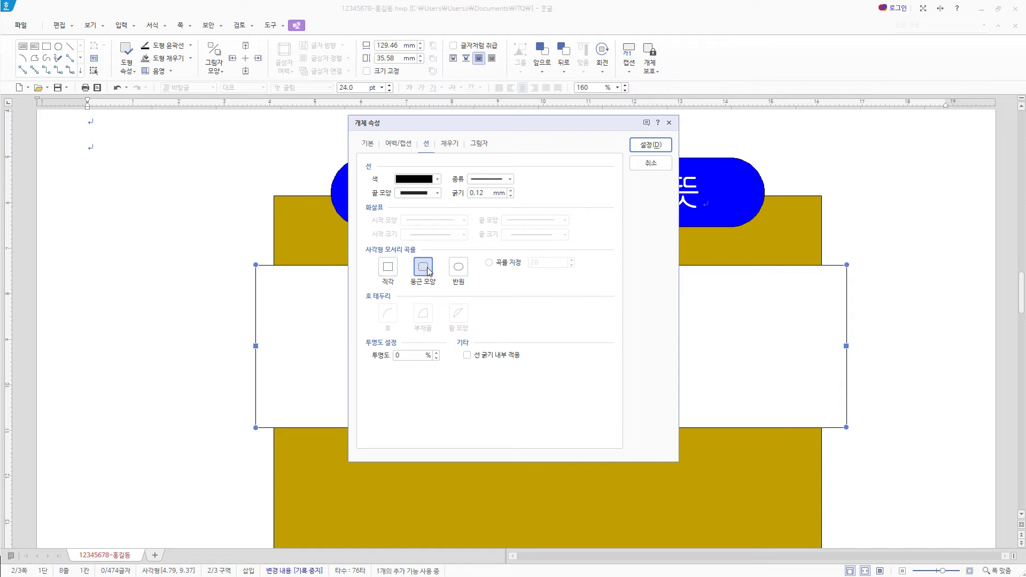
left_click(453, 145)
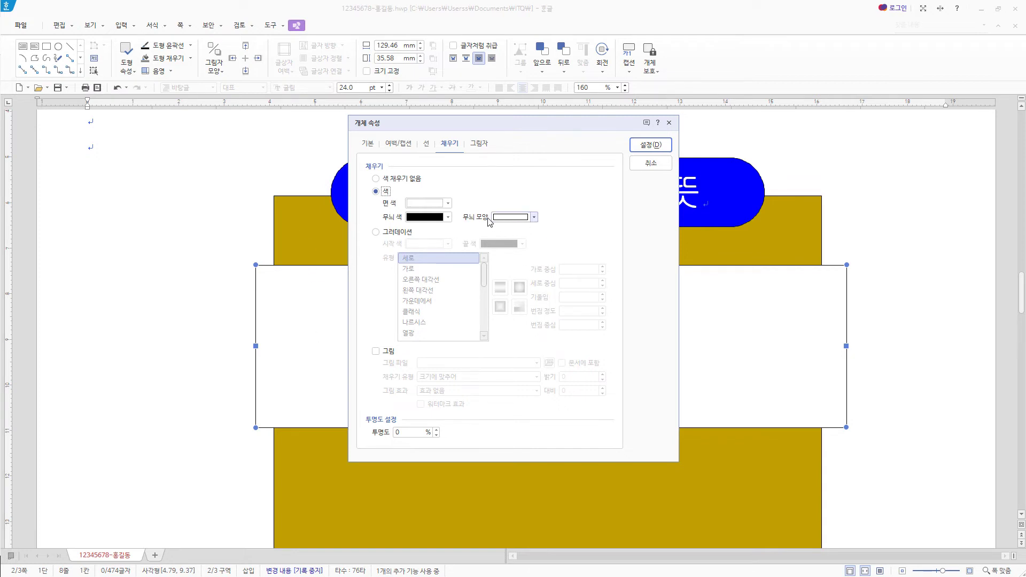
left_click(448, 203)
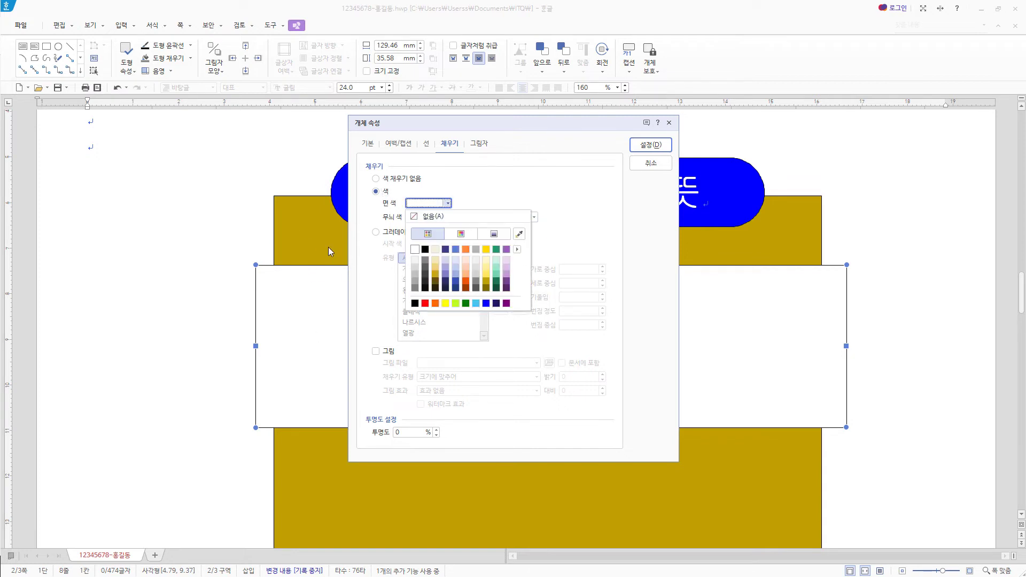
left_click(465, 268)
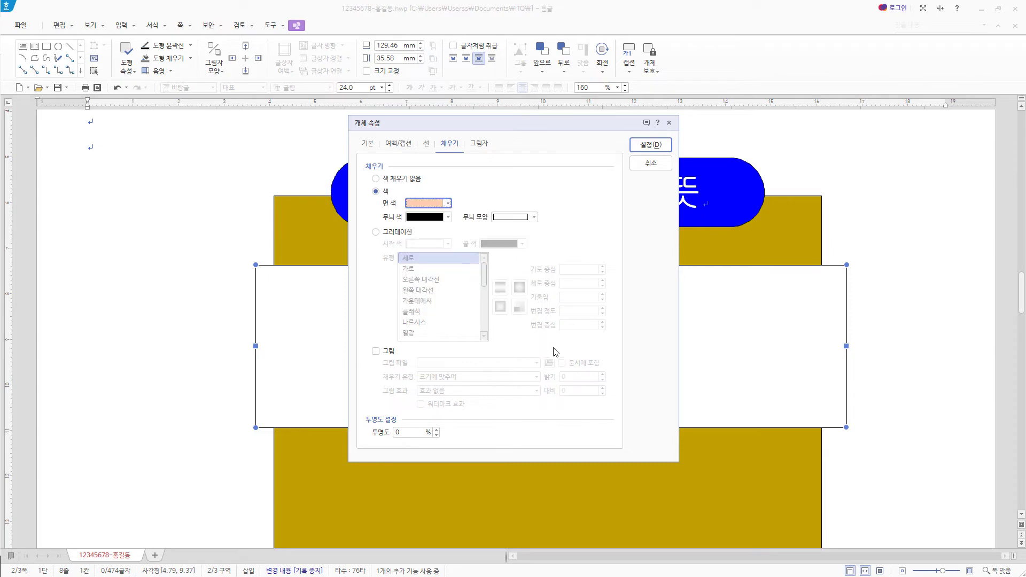
left_click(661, 149)
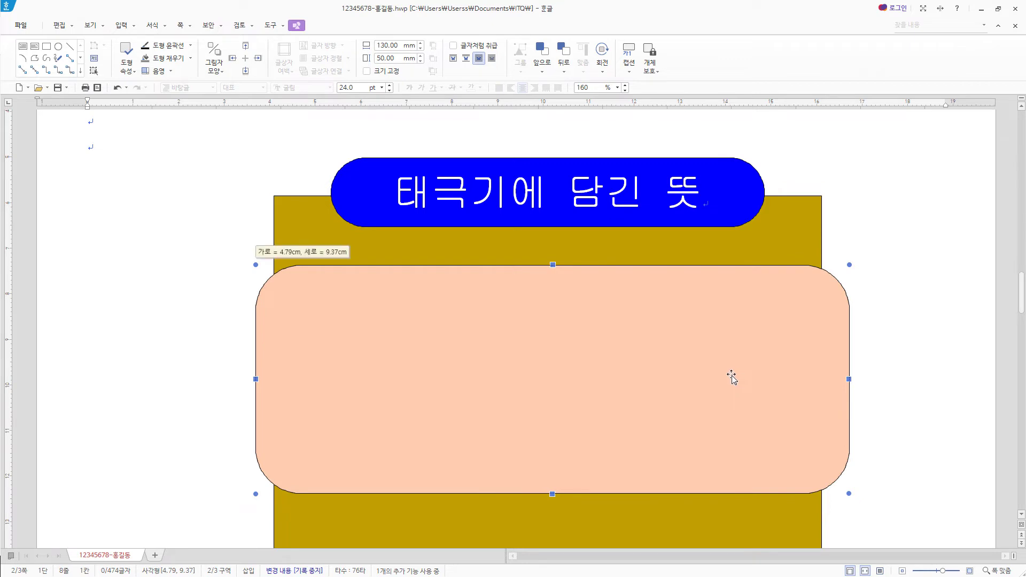
Step: Centre-align (가운데 맞춤) the light orange rectangle with the gold rectangle and title box, and move it up to just below the title box
left_click_drag(731, 376, 727, 377)
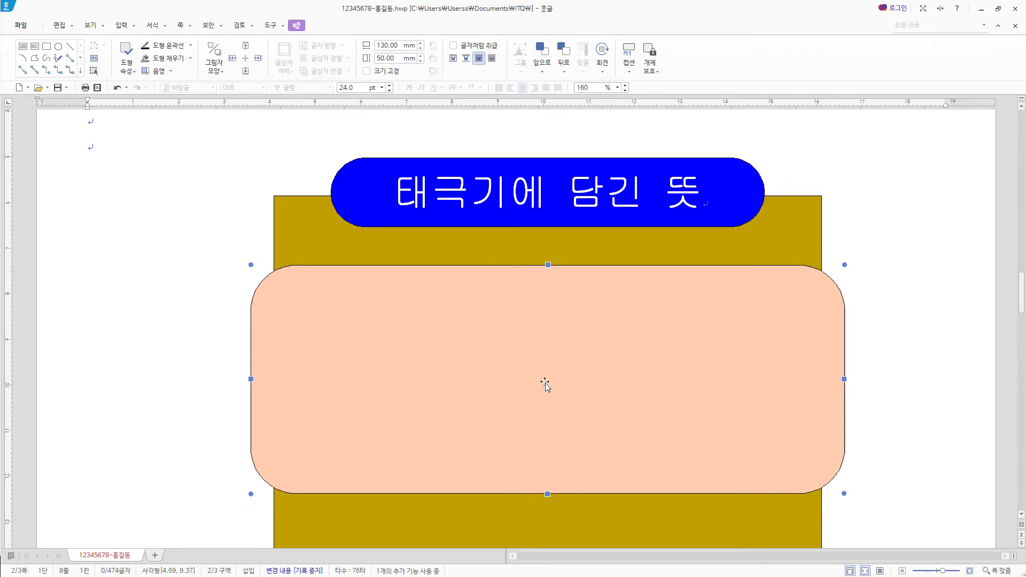
left_click(802, 214, "shift")
left_click(737, 211, "shift")
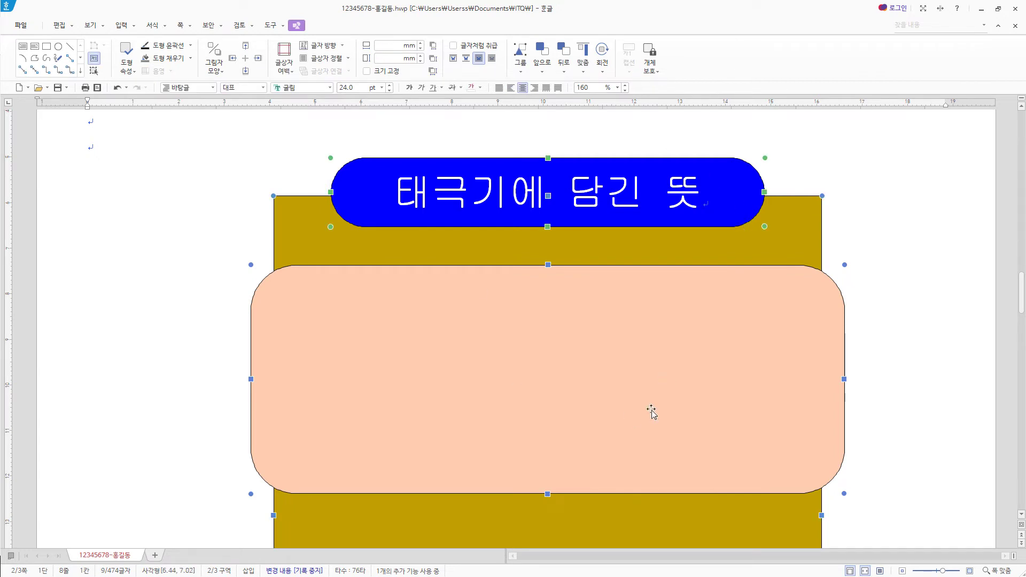
left_click(583, 59)
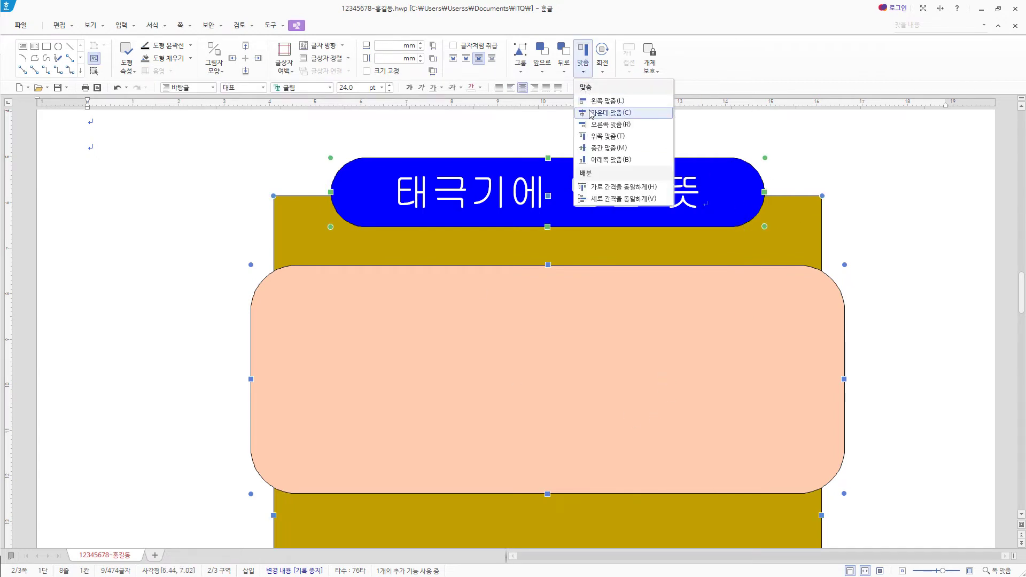
left_click(591, 113)
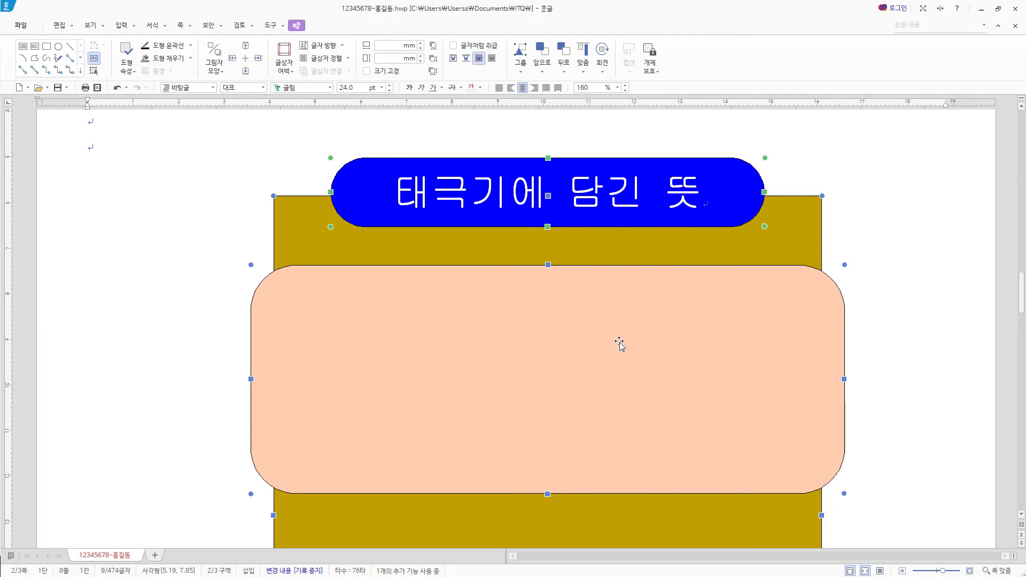
key("Escape")
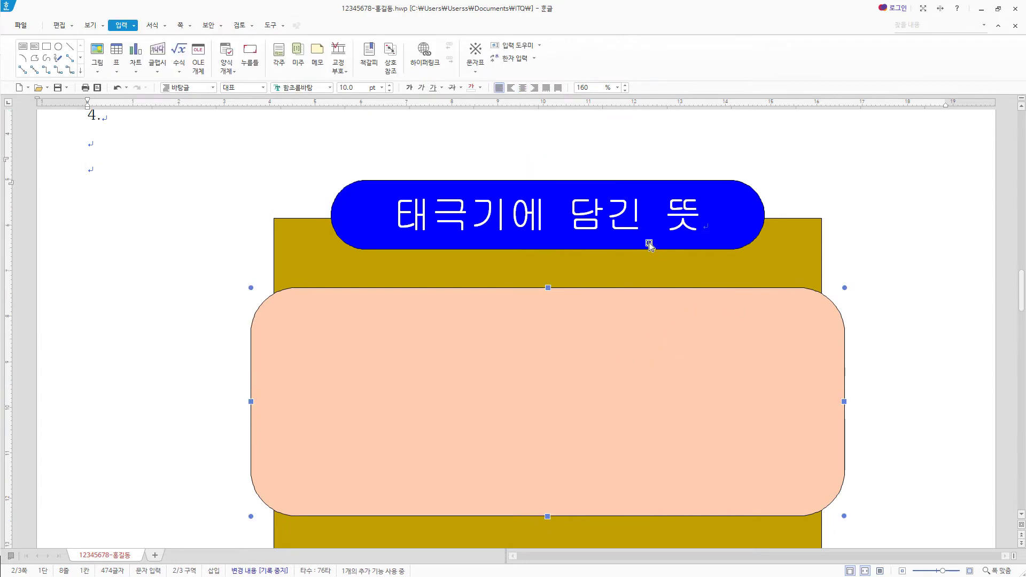
left_click_drag(645, 366, 644, 347)
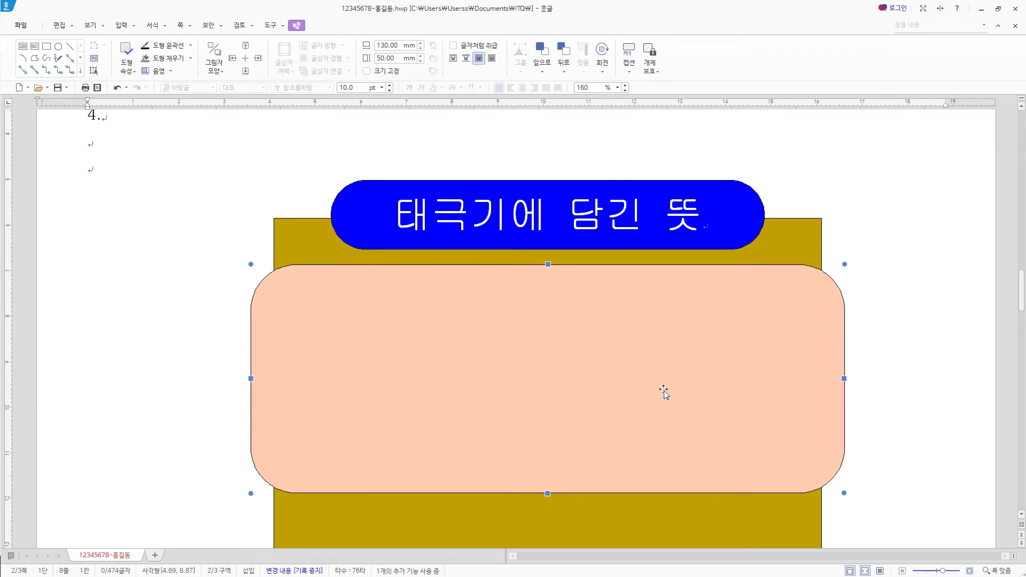
Step: Start inserting a picture, browse to the Picture folder inside ITQ in the documents folder, and open the list of picture file types
scroll(664, 389, "down", 3)
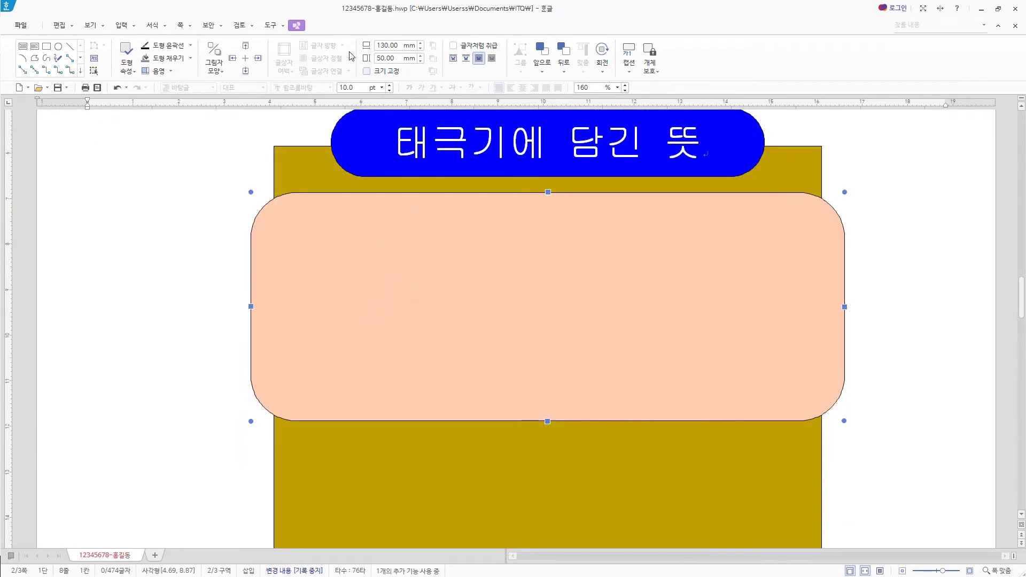
left_click(122, 25)
left_click(96, 52)
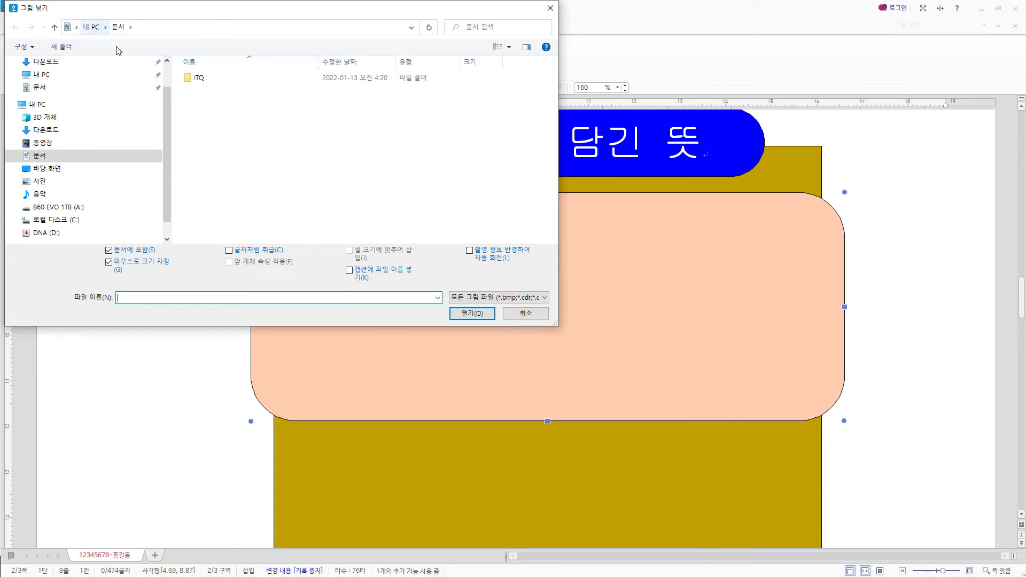
double_click(200, 78)
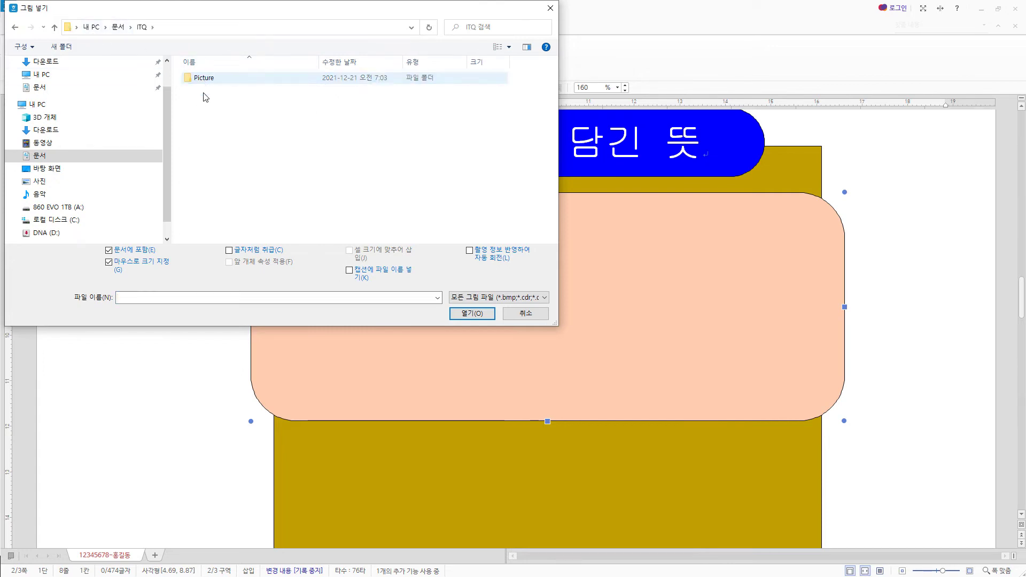
double_click(215, 79)
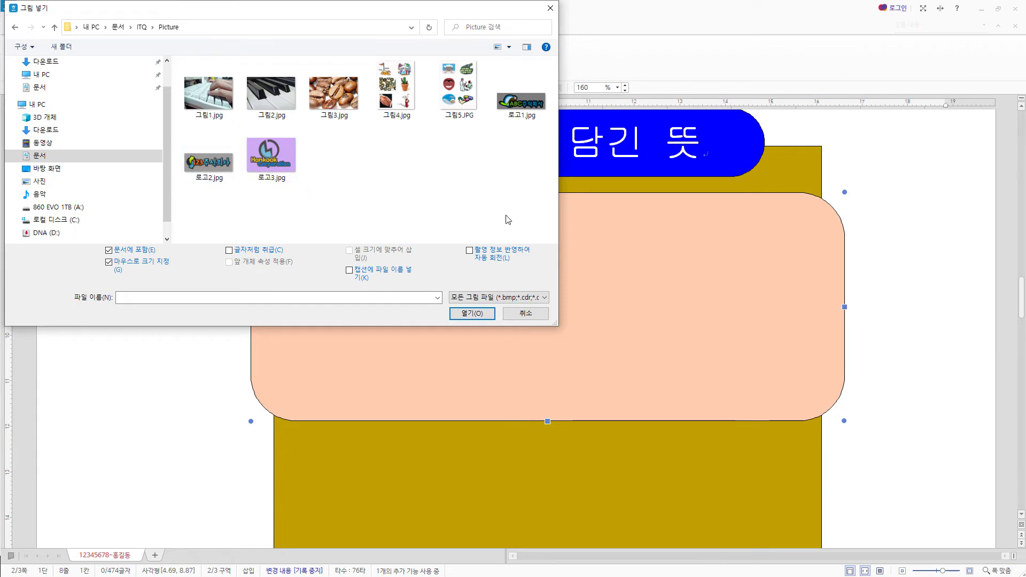
left_click(515, 303)
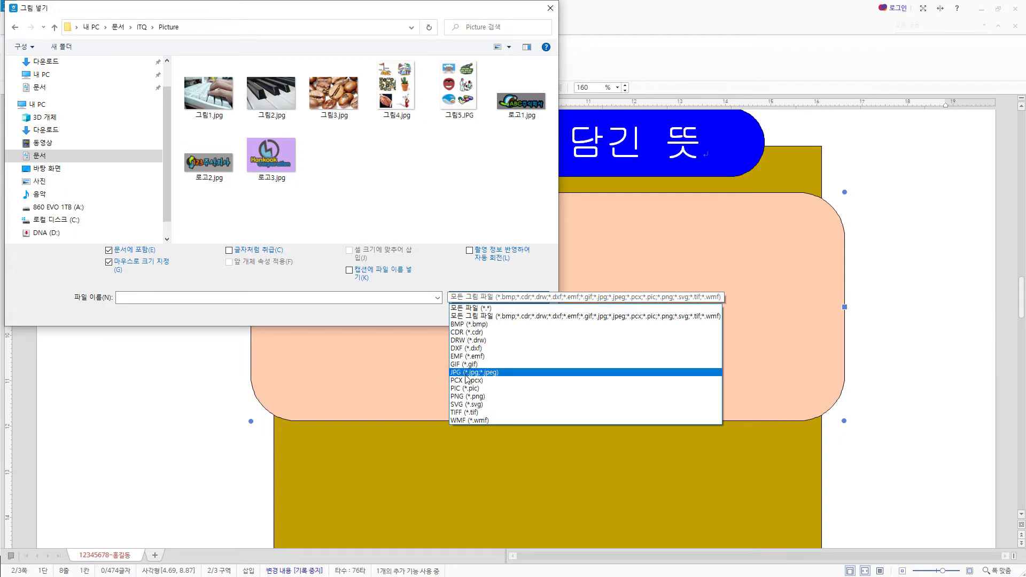
Step: Insert the picture 로고1.jpg from the Picture folder, filtering for JPG files and turning off sizing by mouse
left_click(508, 372)
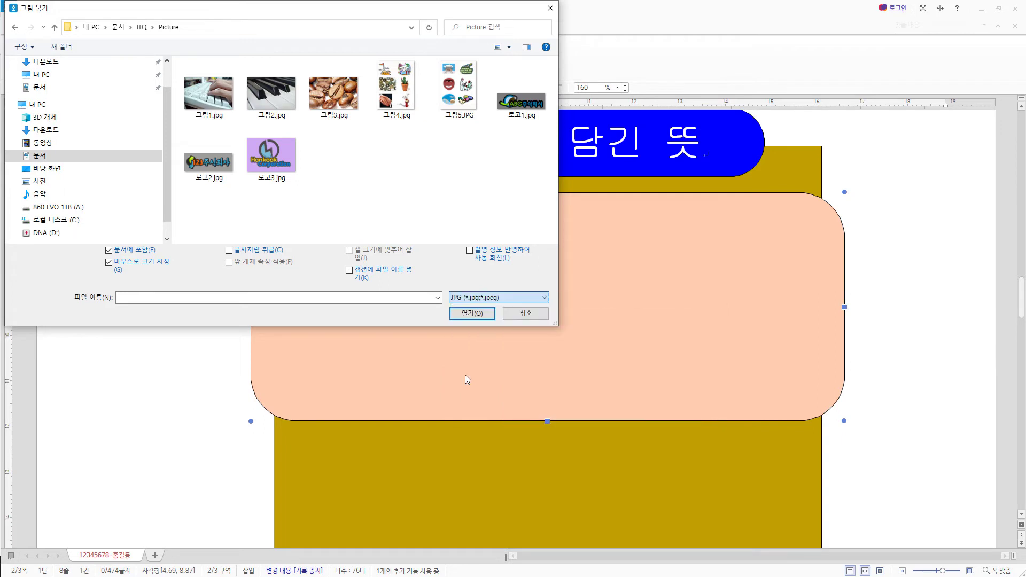
left_click(535, 106)
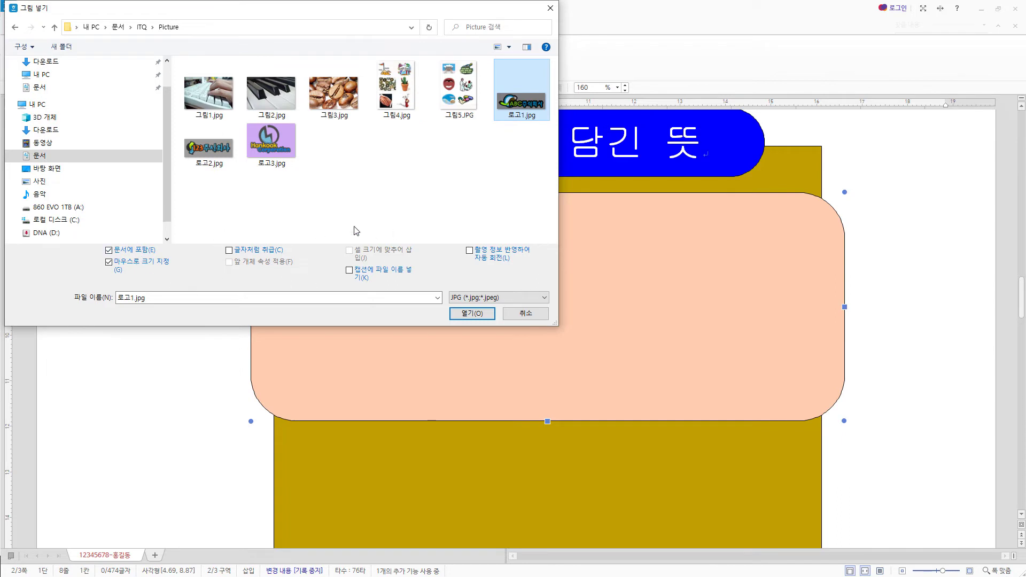
left_click(109, 263)
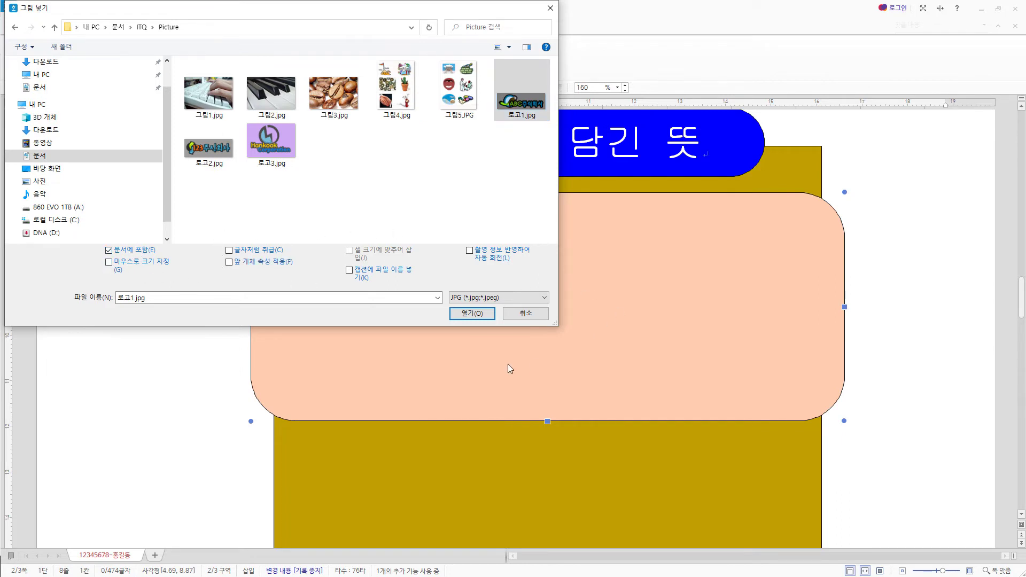
left_click(481, 318)
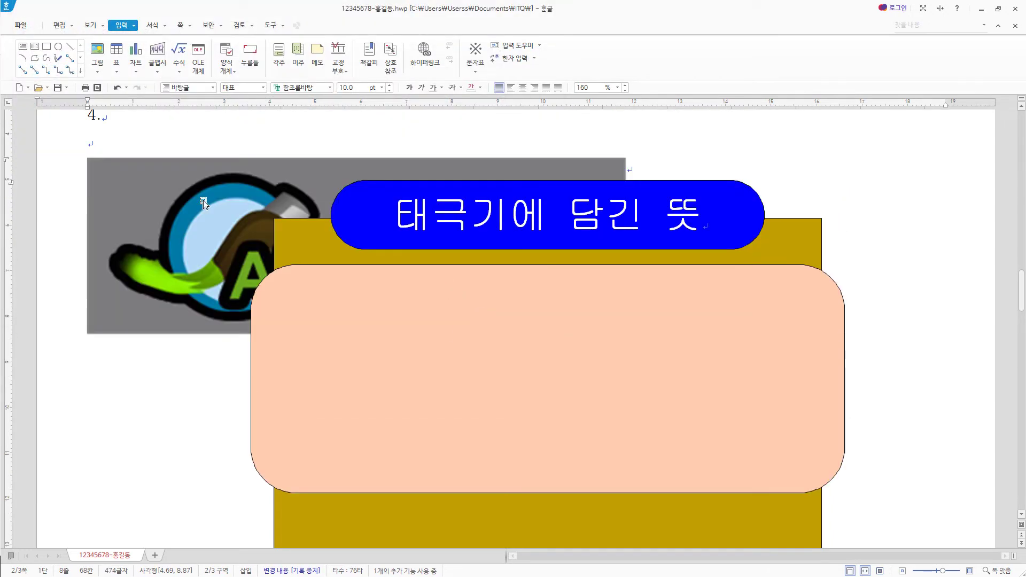
Step: Set the logo picture's size to 40 mm wide by 30 mm high and place it in front of the text
double_click(234, 215)
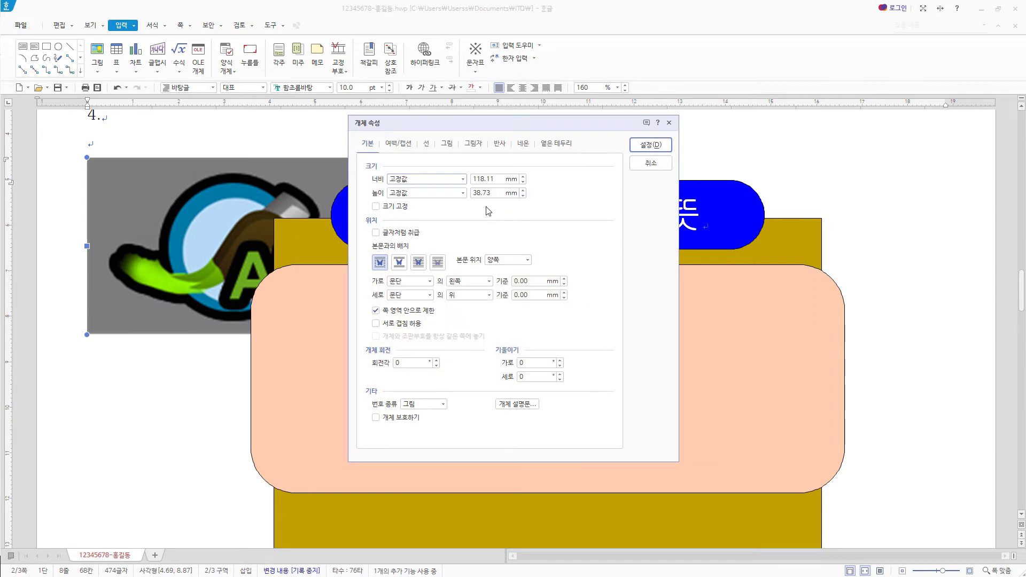
key("Tab")
type("4")
key("Tab")
type("30")
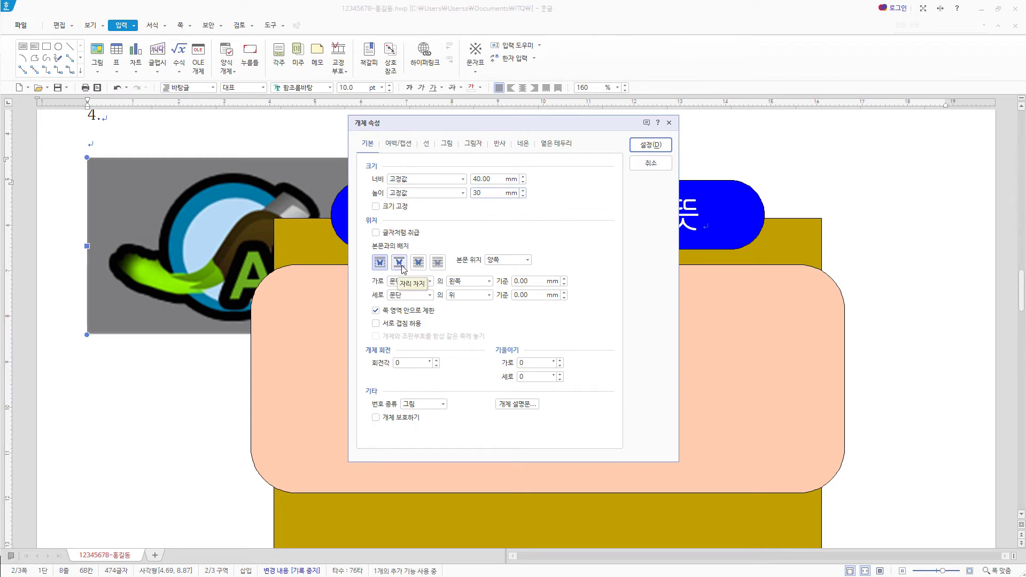
left_click(417, 263)
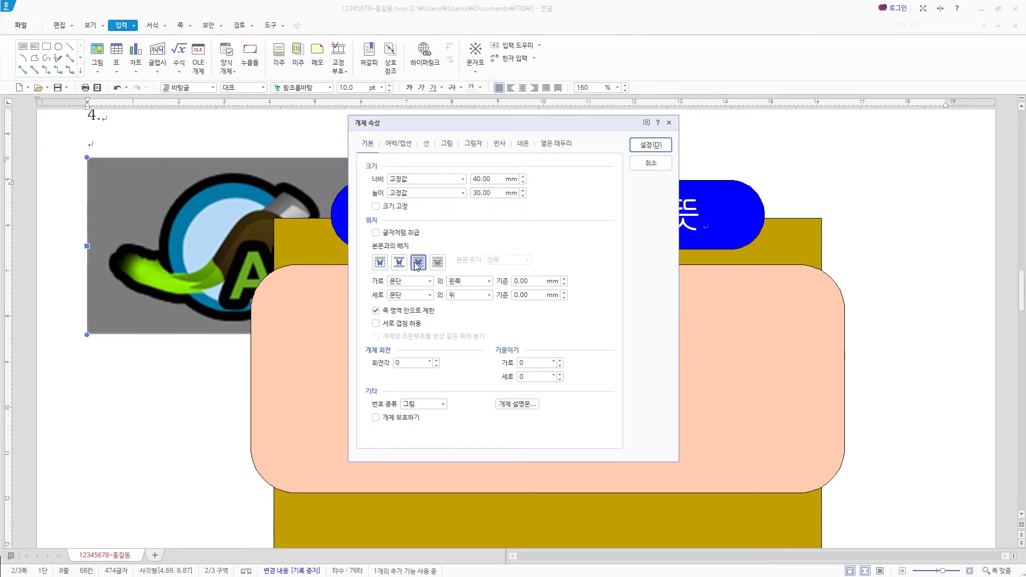
Step: Apply the grayscale (회색조) effect to the logo and move it into the left half of the peach rounded box
left_click(447, 143)
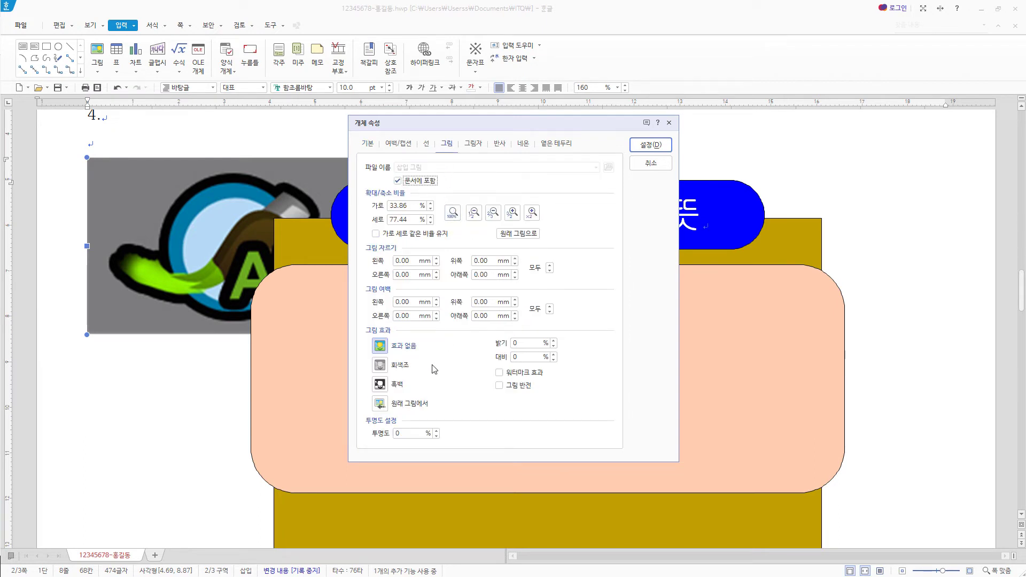
left_click(404, 367)
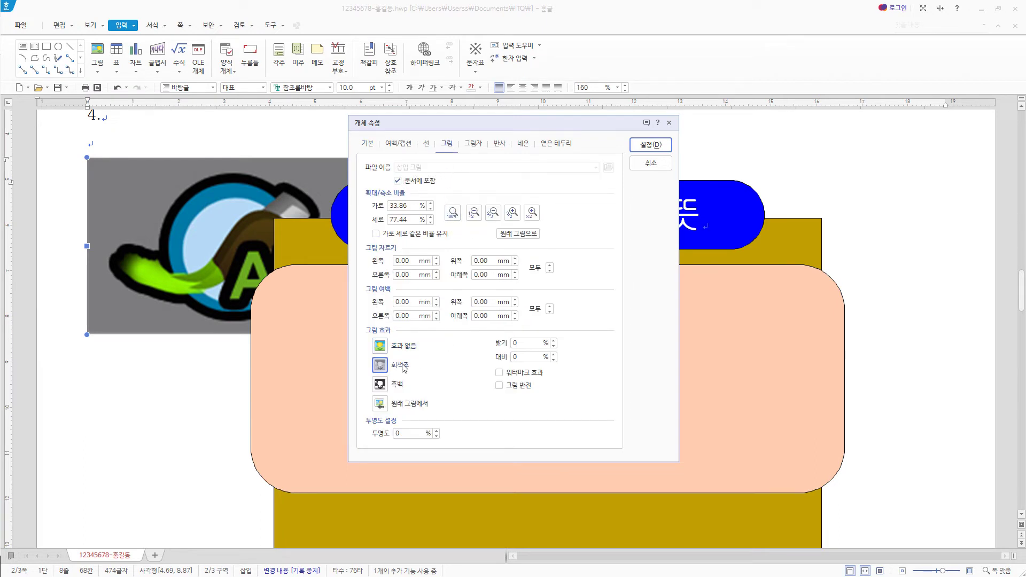
left_click(652, 145)
left_click_drag(179, 231, 412, 379)
key("Left")
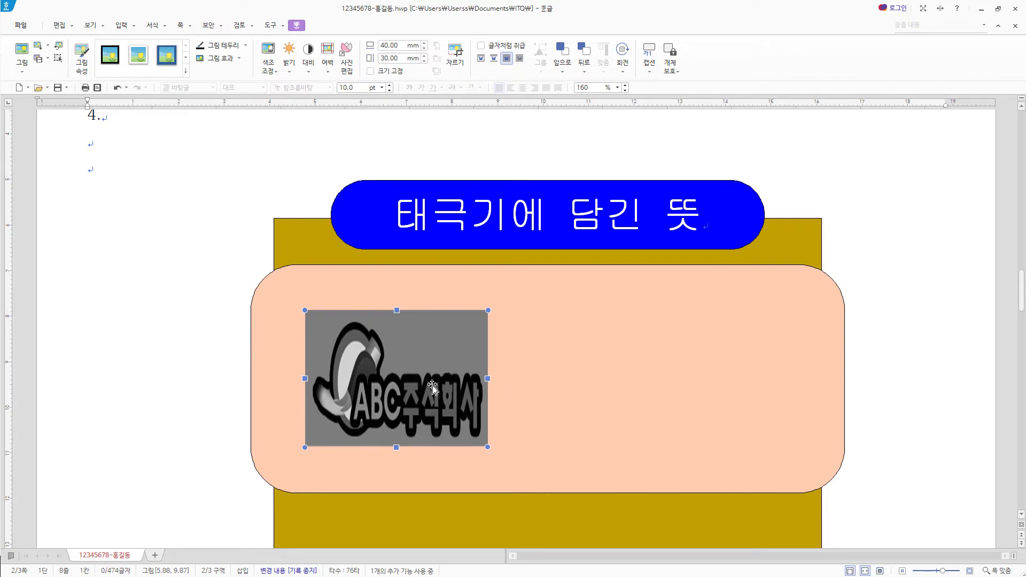
Step: Add a hyperlink from the logo picture to the 태극기 bookmark in the current document
right_click(414, 343)
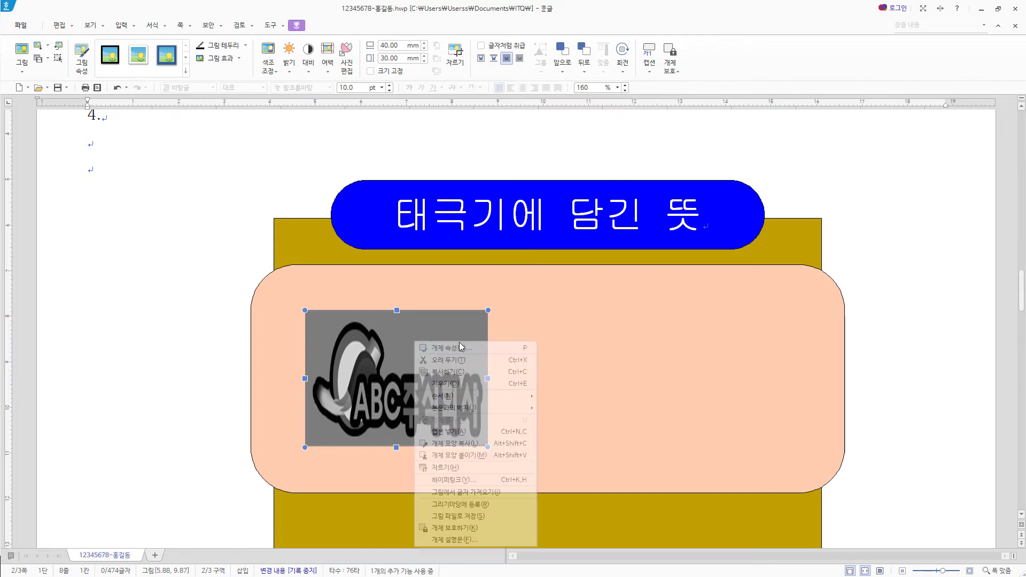
left_click(455, 480)
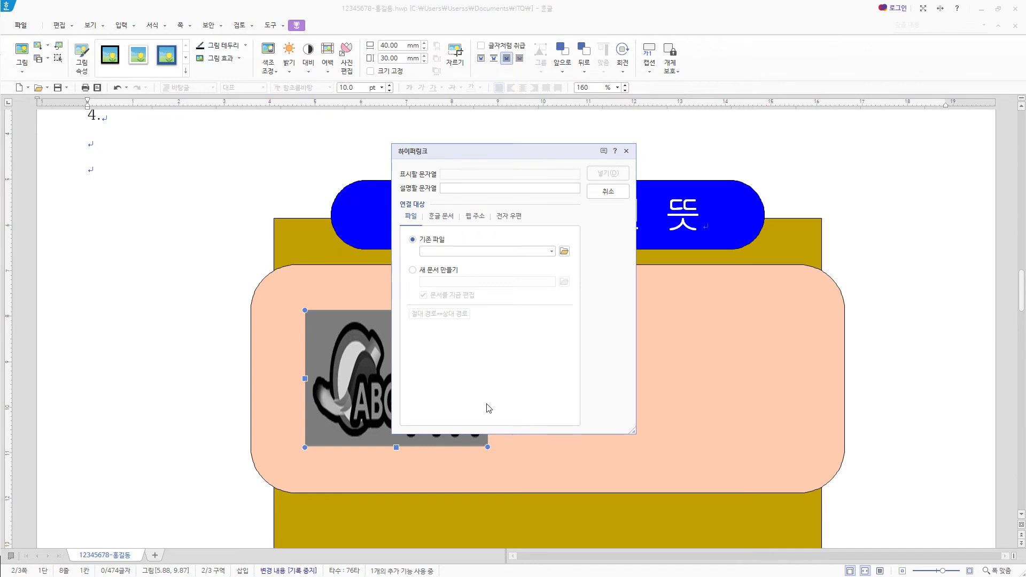
left_click(442, 217)
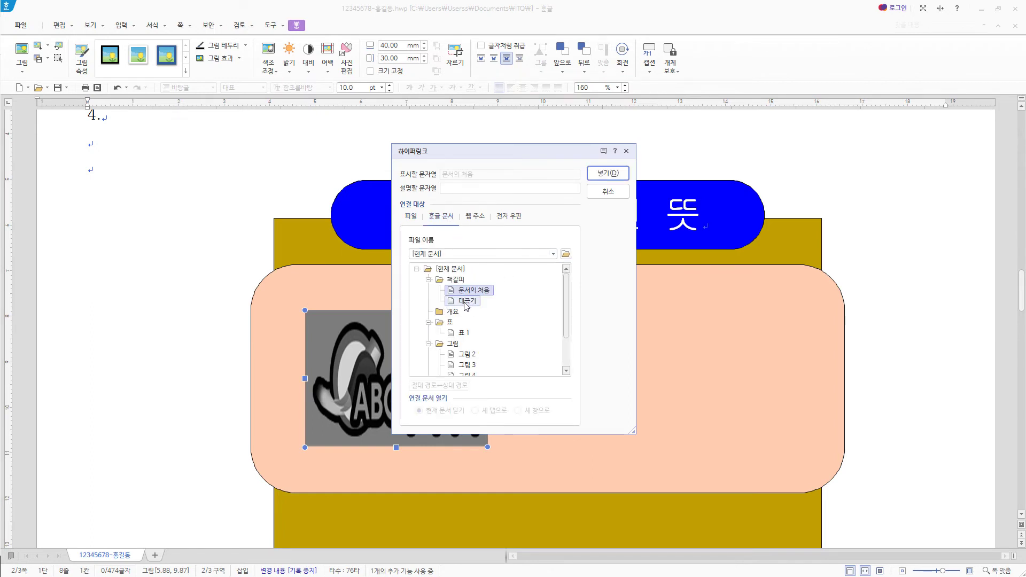
left_click(467, 302)
left_click(608, 173)
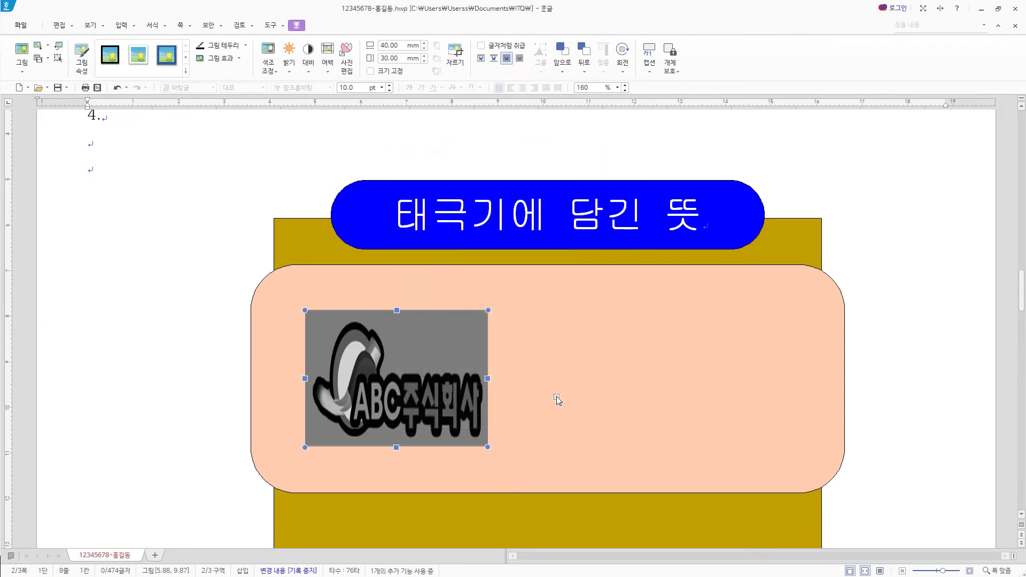
Step: Create a 글맵시 word art object reading 태극기 with the wave shape and the 돋움 font
left_click(121, 25)
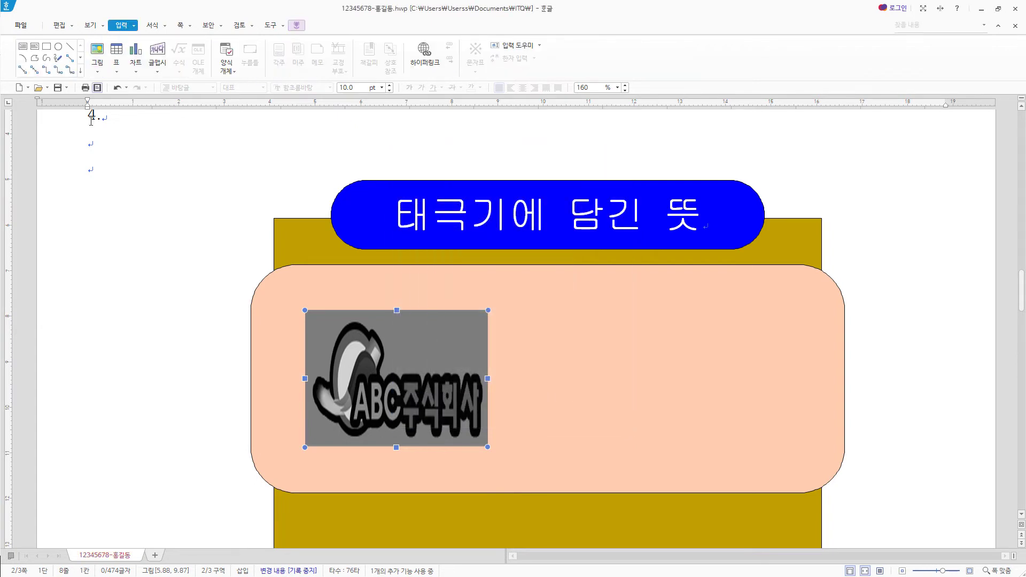
left_click(157, 51)
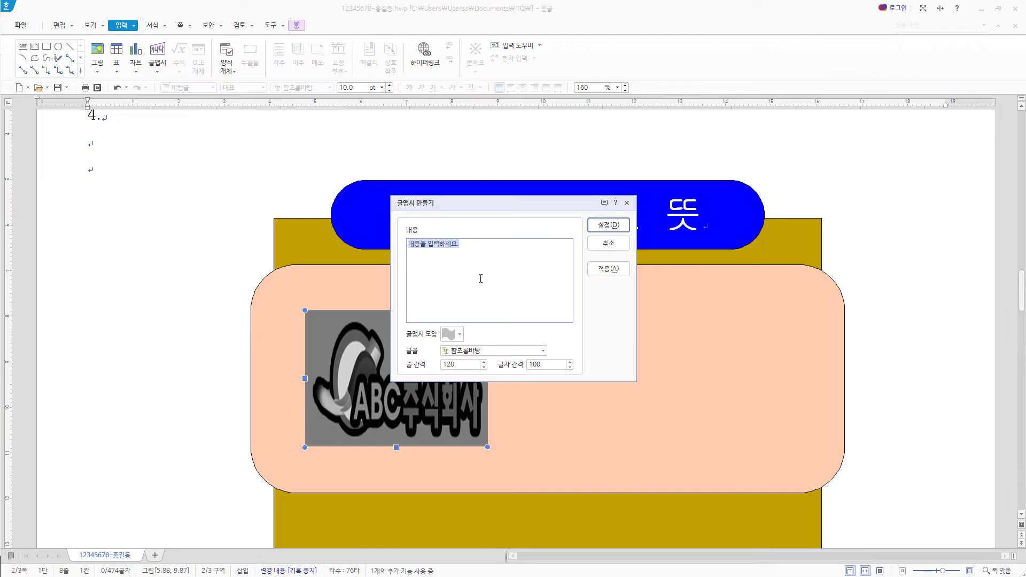
type("태극기")
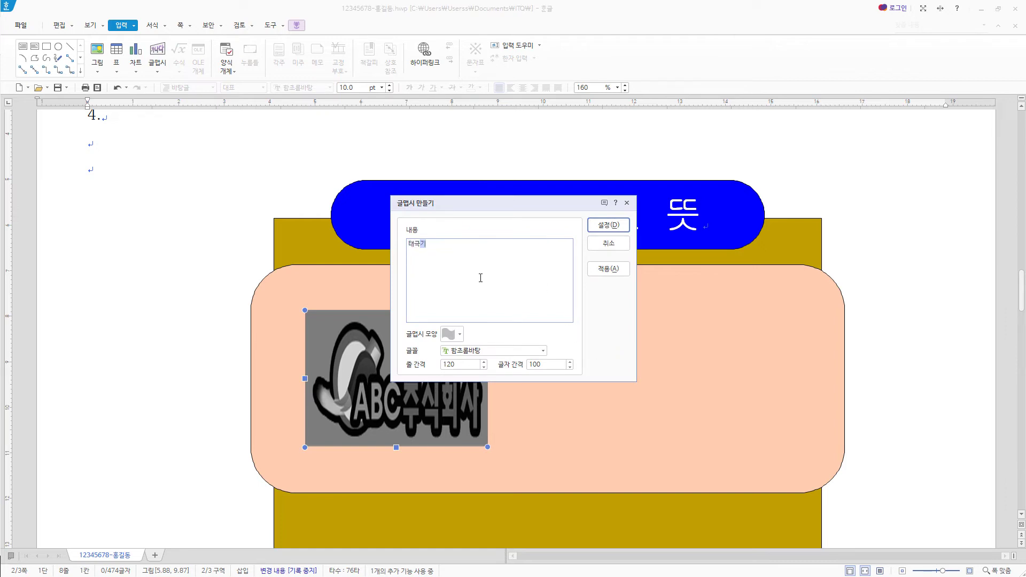
left_click(461, 334)
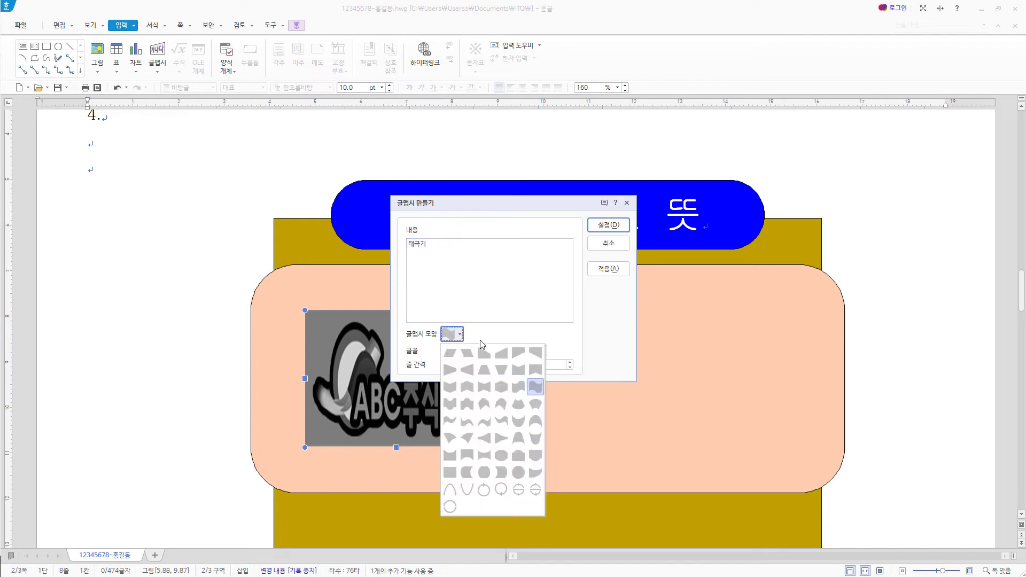
left_click(536, 388)
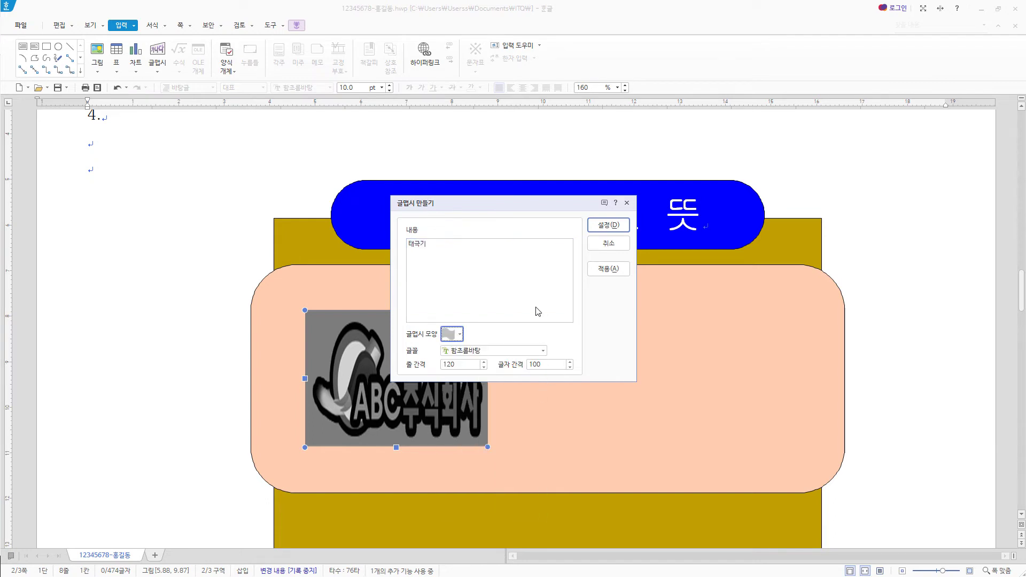
left_click(543, 350)
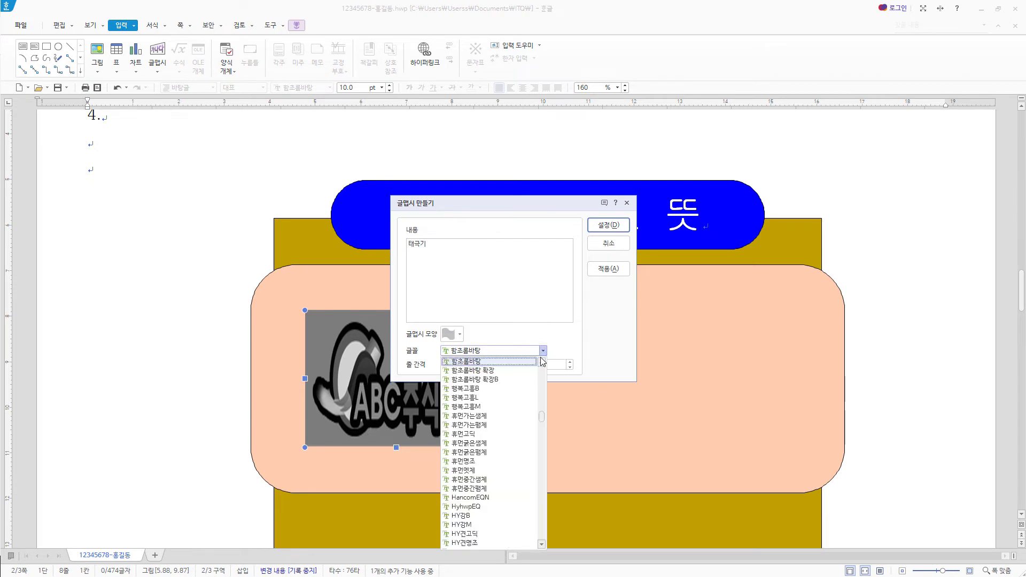
scroll(542, 420, "up", 15)
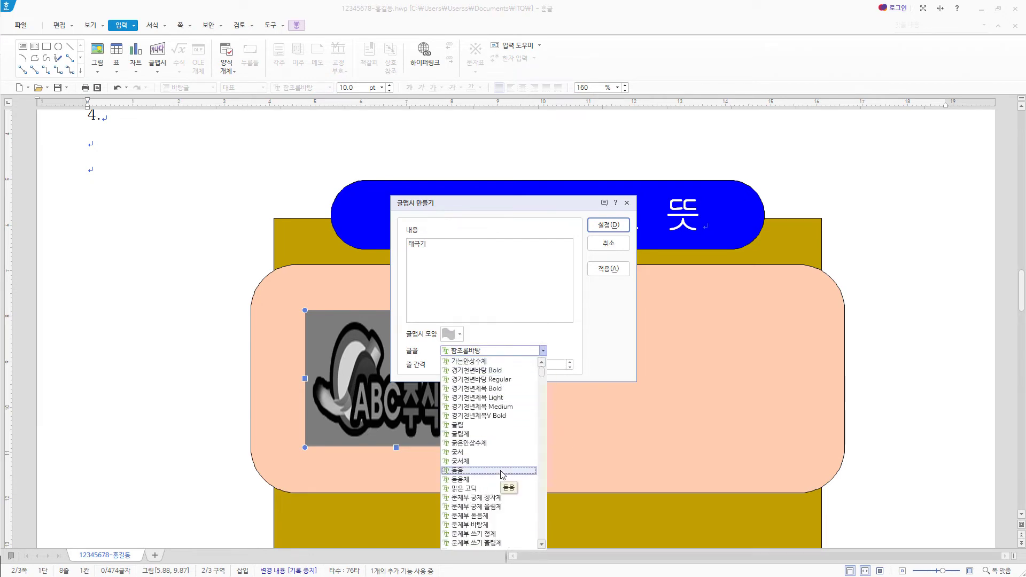
left_click(502, 471)
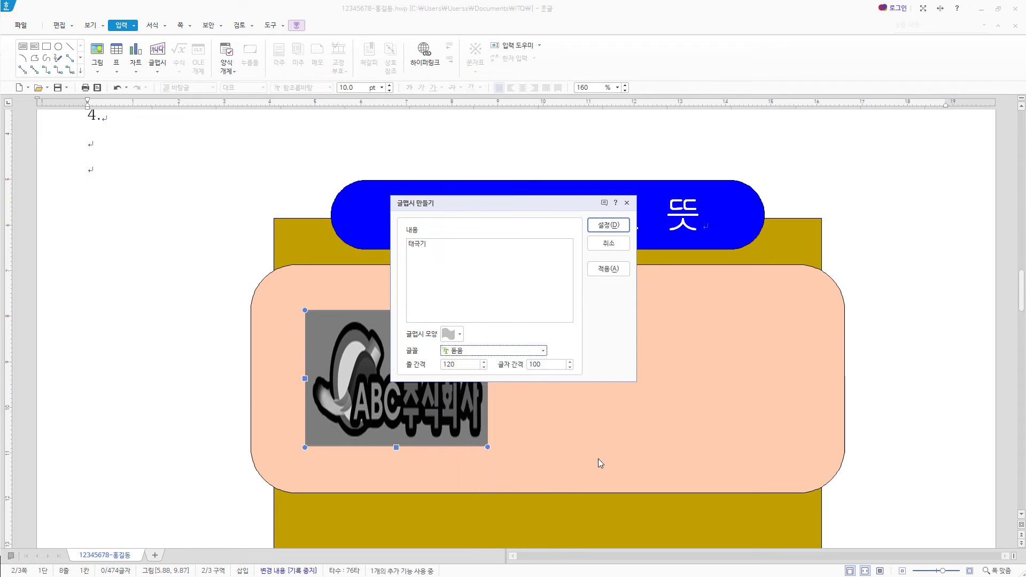
left_click(616, 227)
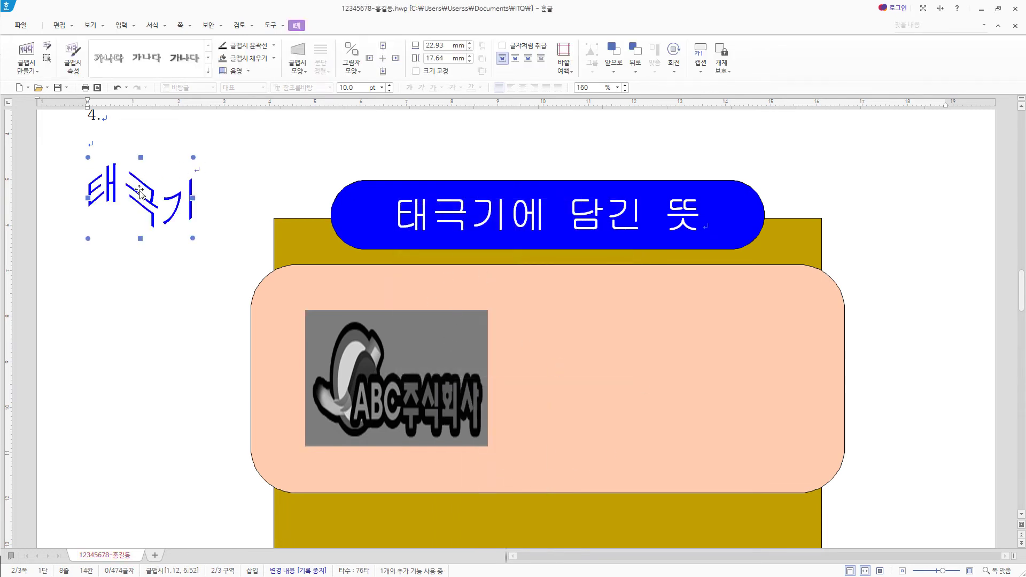
Step: Set the 태극기 word art's size to 60 mm by 25 mm and its placement to in front of text
left_click_drag(140, 193, 222, 209)
double_click(221, 210)
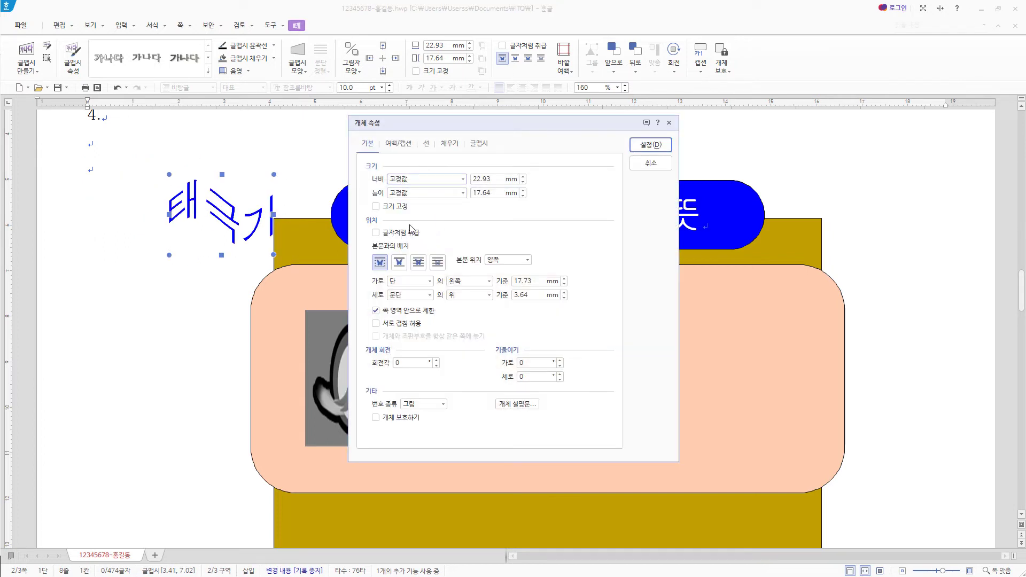
type("60")
key("Tab")
type("2")
left_click(425, 263)
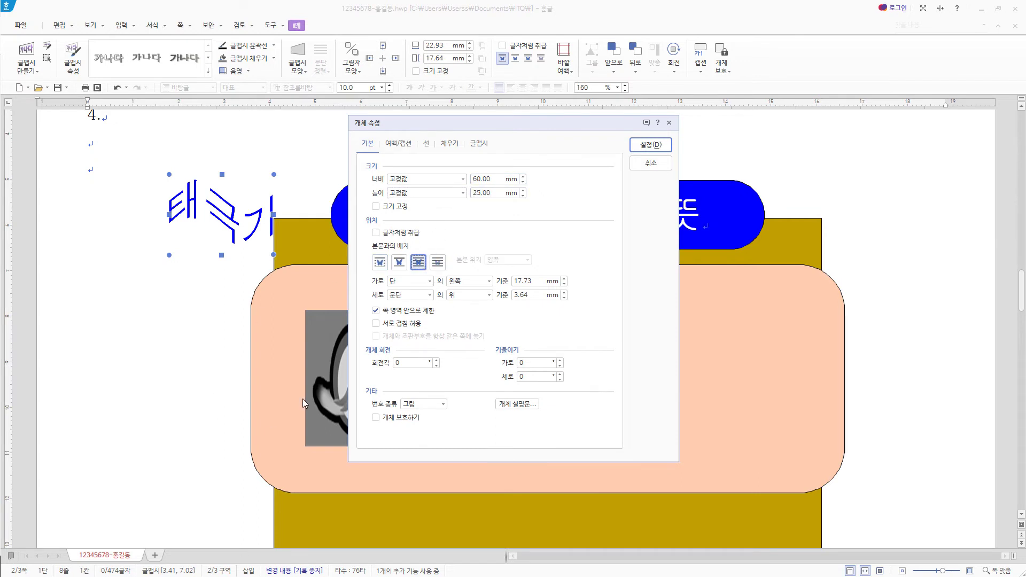
Step: Fill the 태극기 word art with red and move it beside the logo inside the peach rounded box
left_click(450, 144)
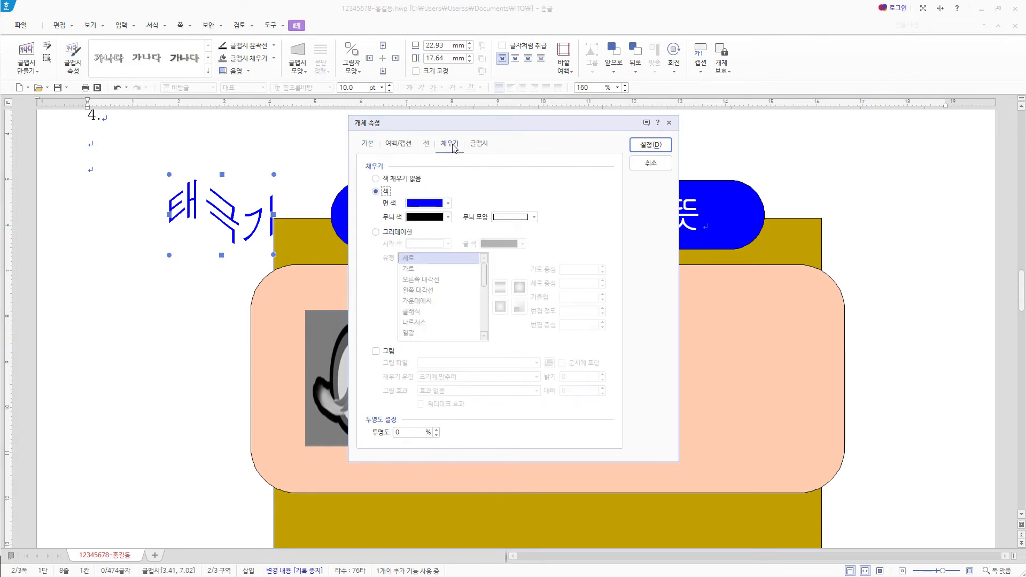
left_click(448, 203)
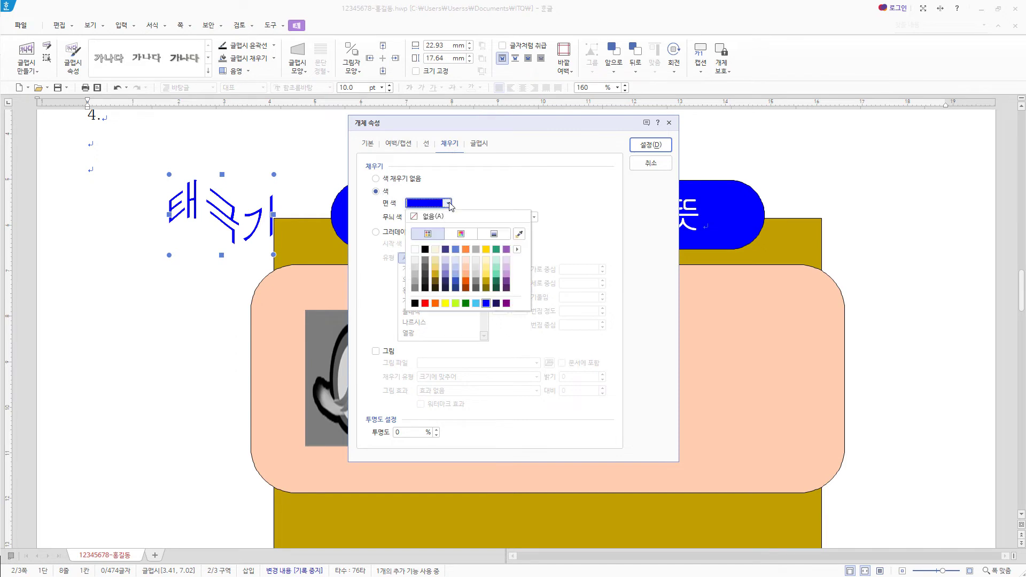
left_click(426, 305)
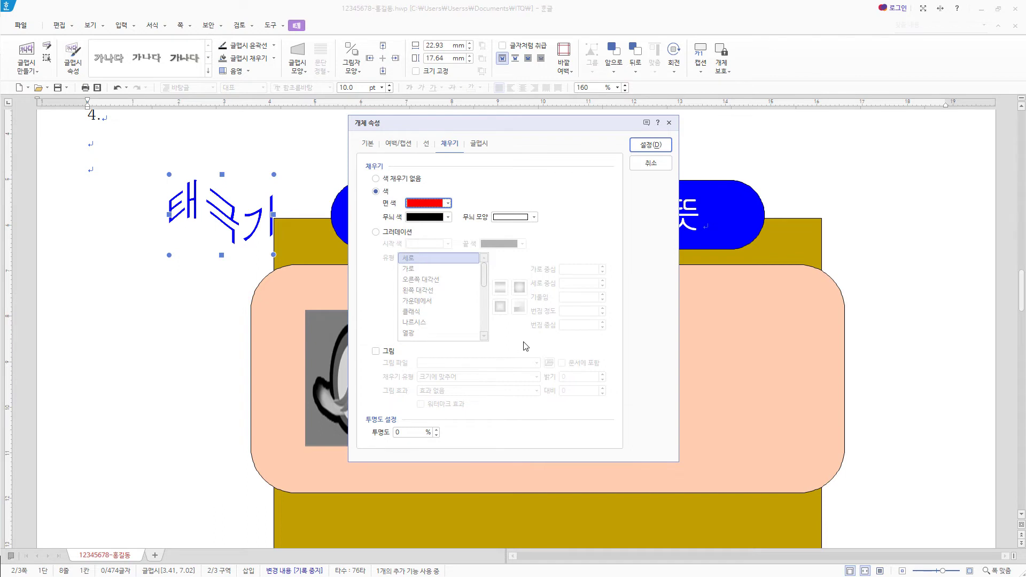
left_click(664, 148)
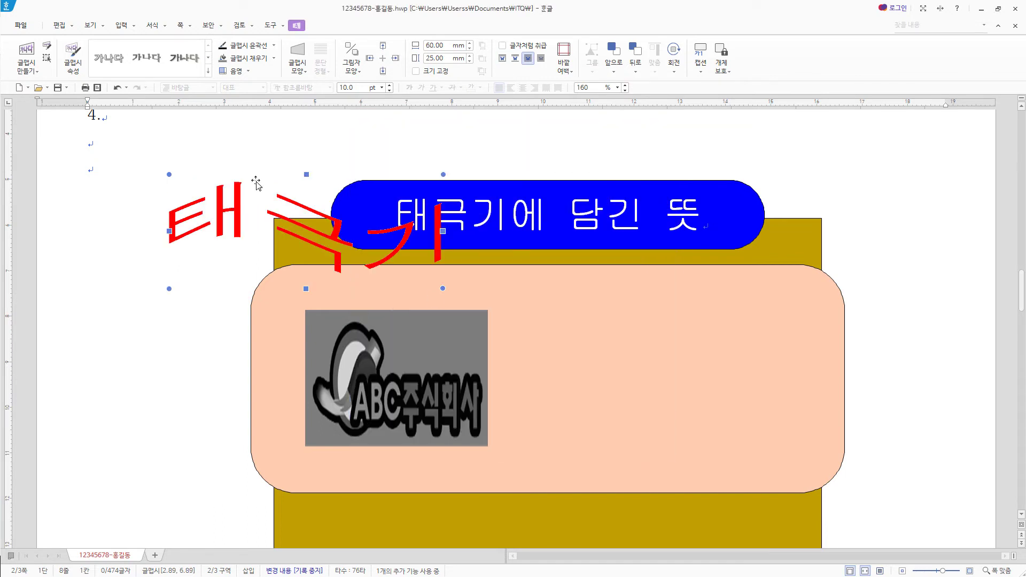
left_click_drag(278, 206, 574, 356)
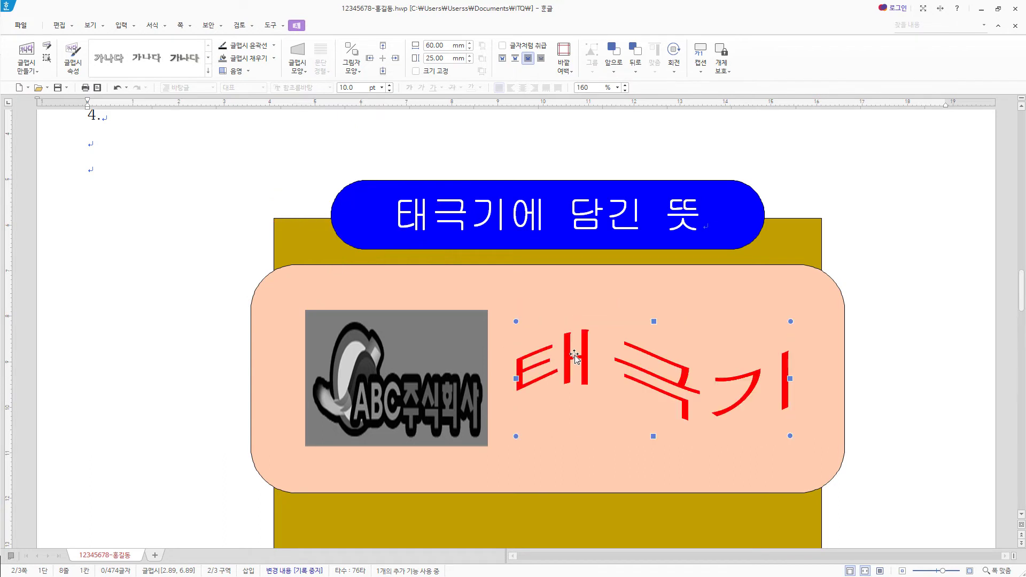
Step: Draw a narrow upright rectangle about 4 mm by 13 mm inside the gold rectangle, below the peach rounded box
scroll(632, 383, "down", 3)
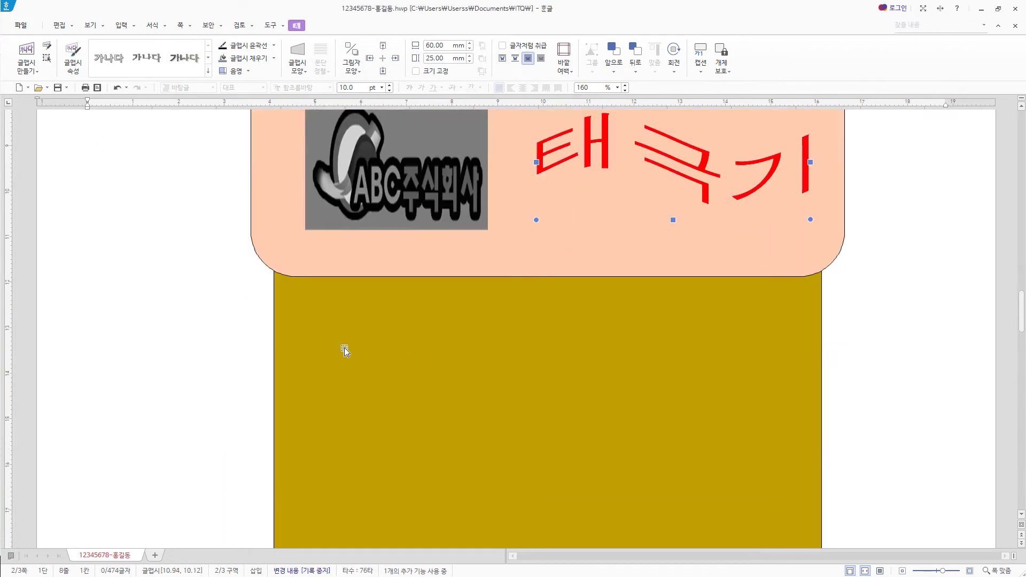
scroll(332, 348, "down", 1)
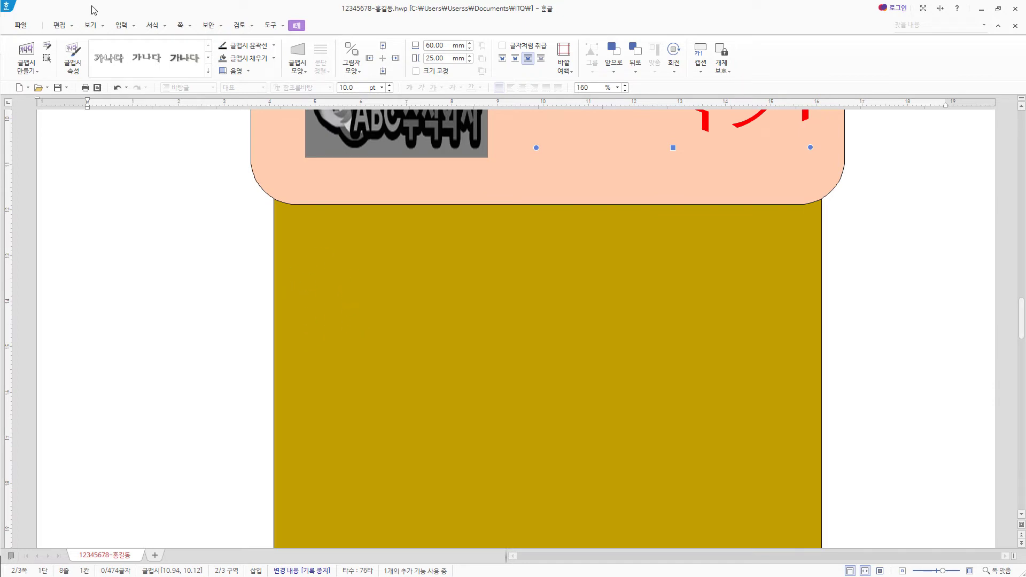
left_click(121, 25)
left_click(46, 46)
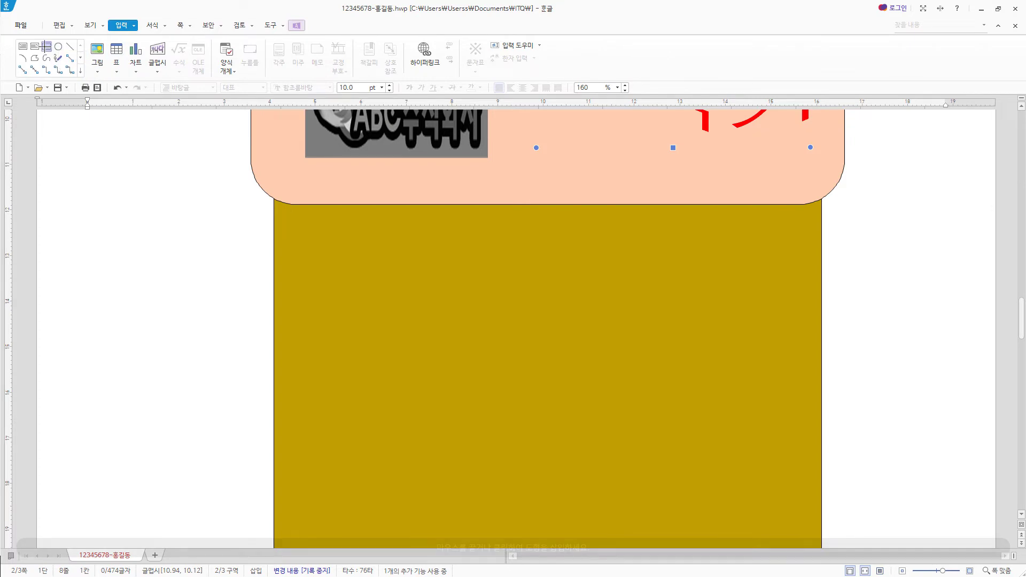
left_click_drag(304, 255, 323, 335)
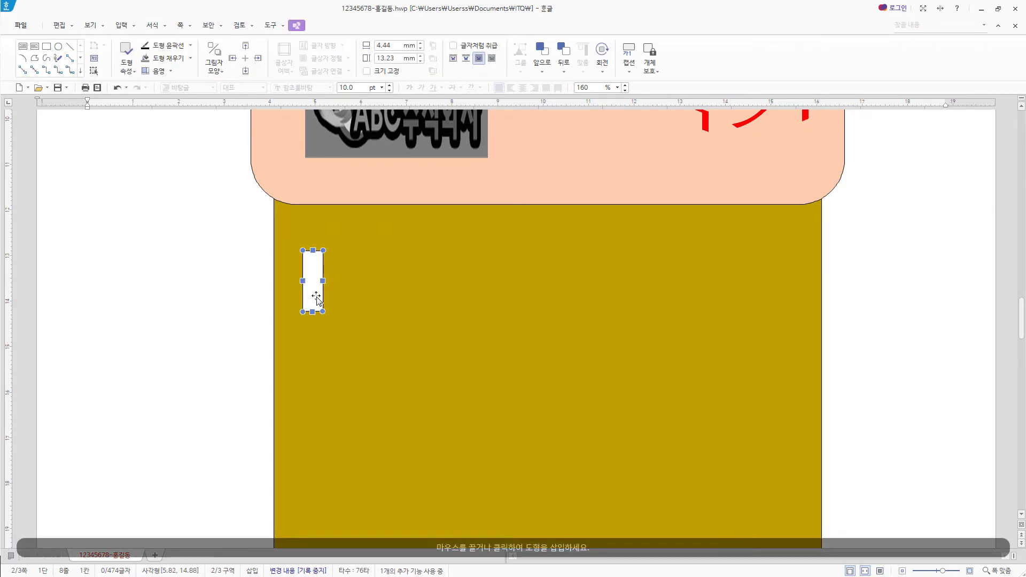
Step: Set the narrow rectangle's size to 6 mm wide by 18 mm high
key("p")
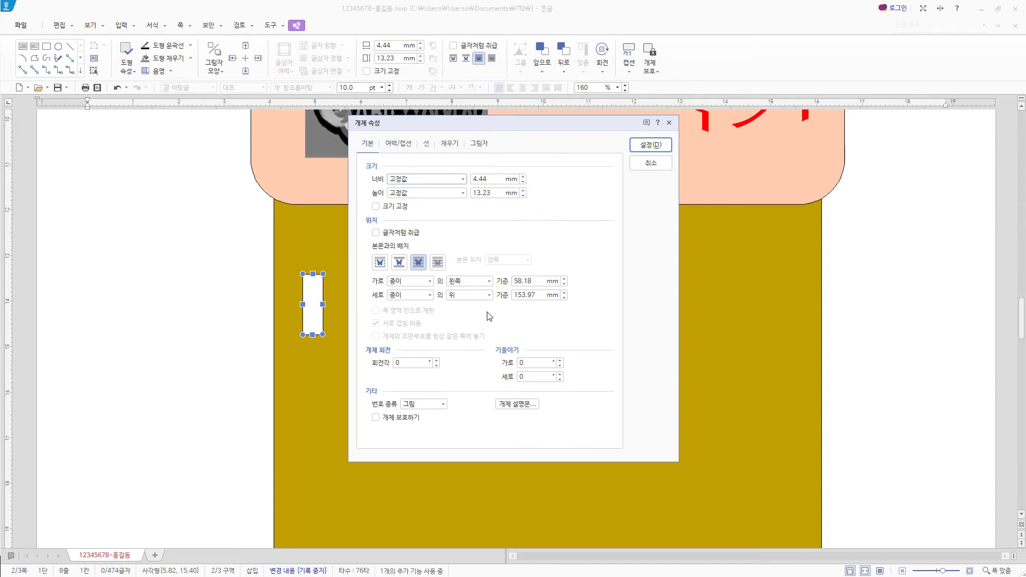
double_click(491, 181)
type("6")
key("Tab")
key("Tab")
type("1")
Step: Give the narrow rectangle rounded corners and a light gray fill
left_click(426, 143)
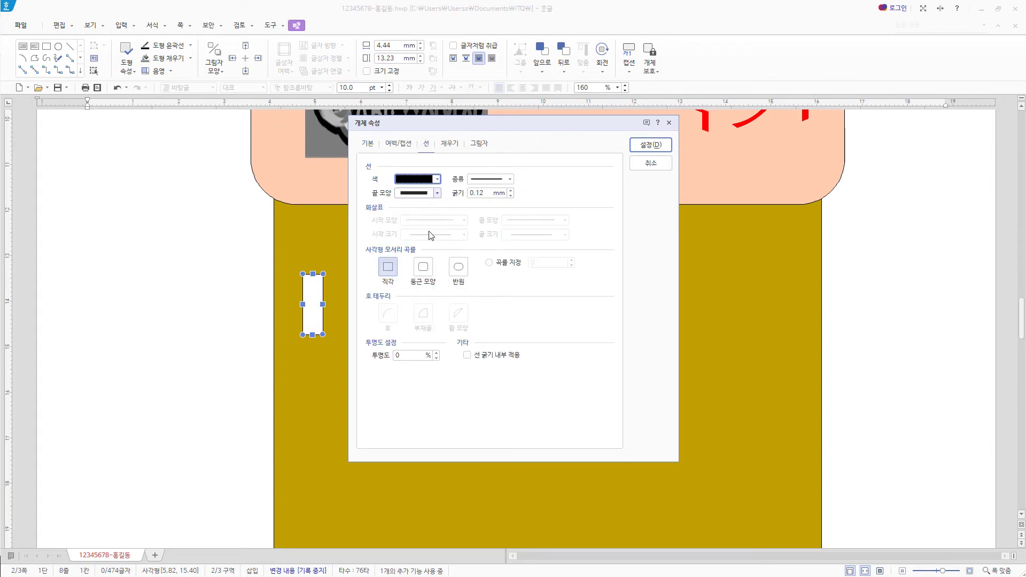
left_click(429, 270)
left_click(454, 145)
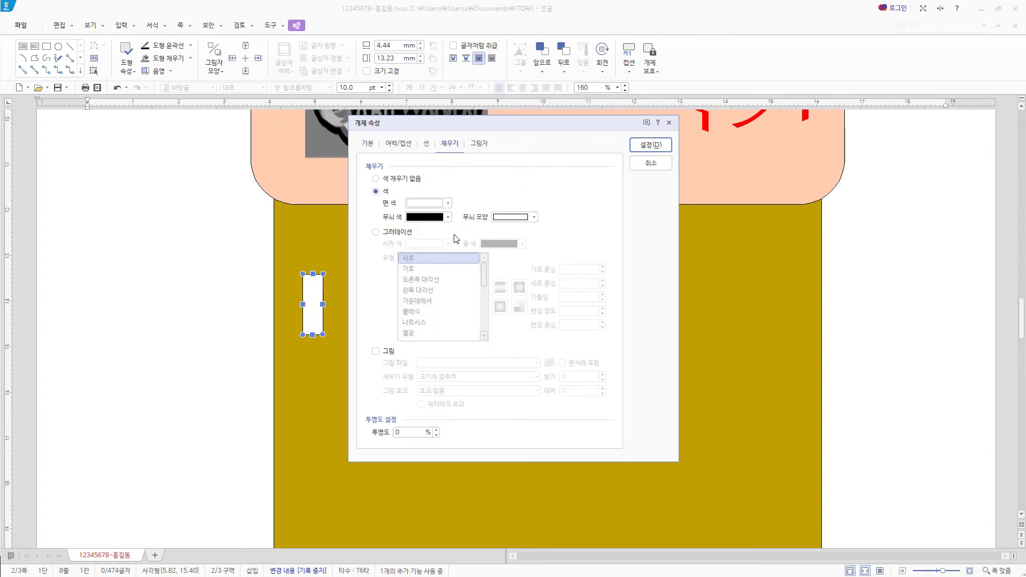
left_click(448, 204)
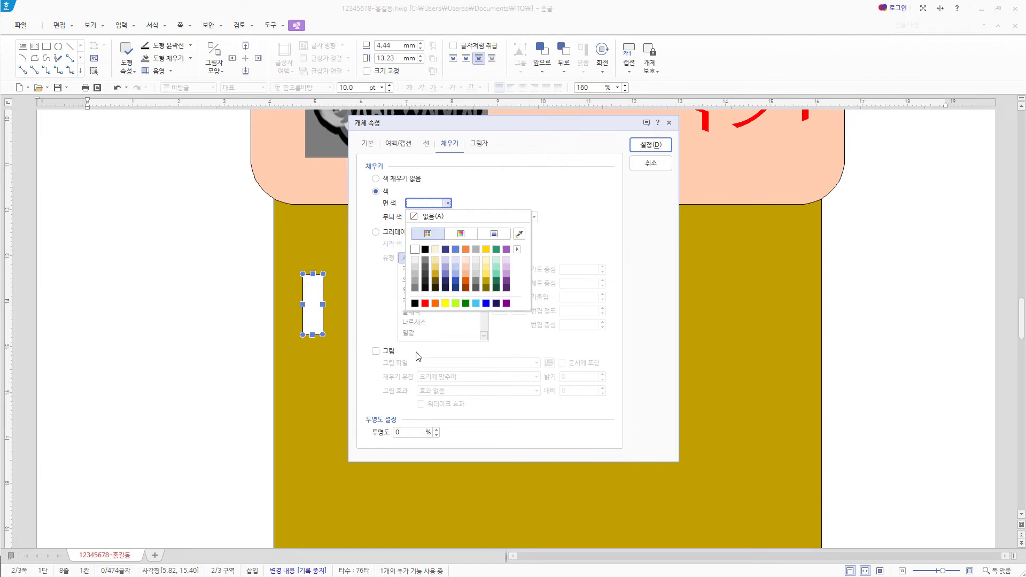
left_click(476, 268)
left_click(652, 145)
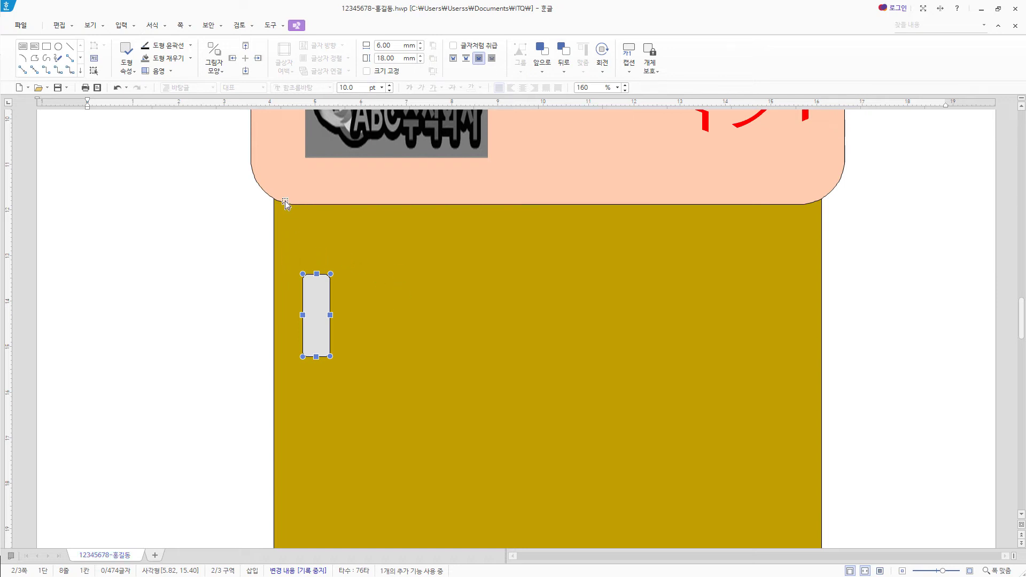
Step: Draw a text box about 16 mm by 10 mm over the upper part of the gray rounded shape and enter 흰색
left_click(22, 46)
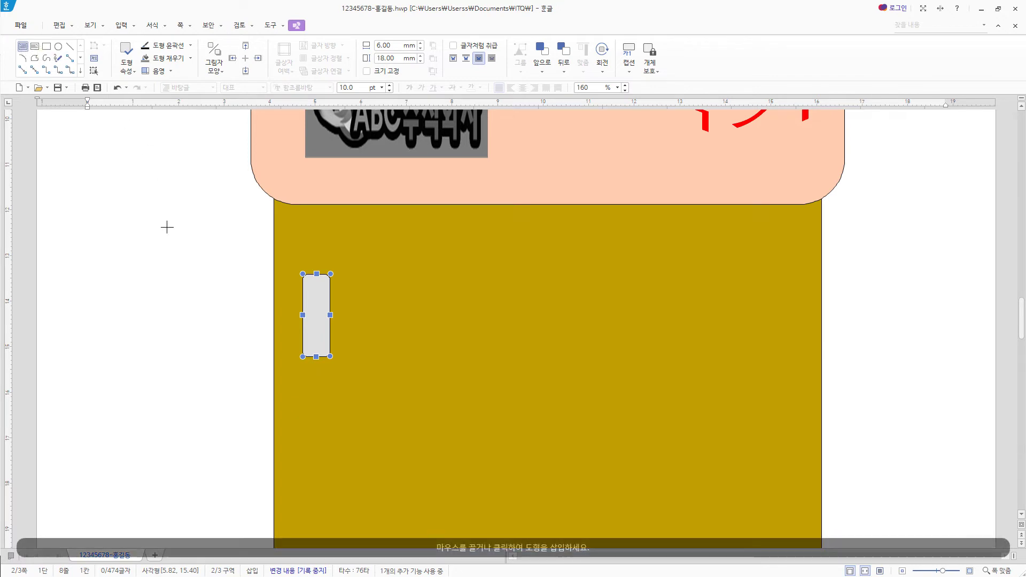
left_click_drag(304, 269, 377, 315)
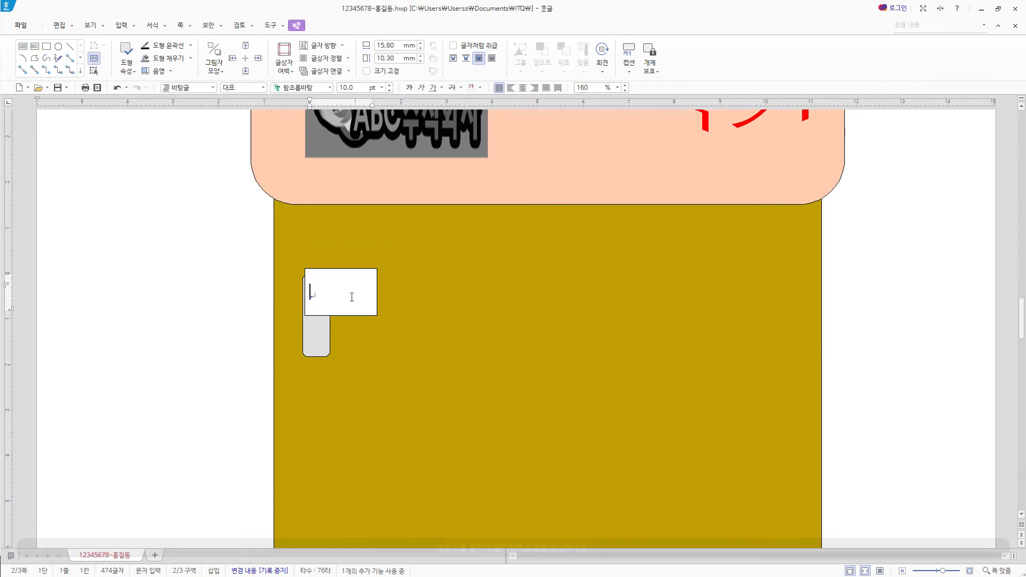
type("흰색")
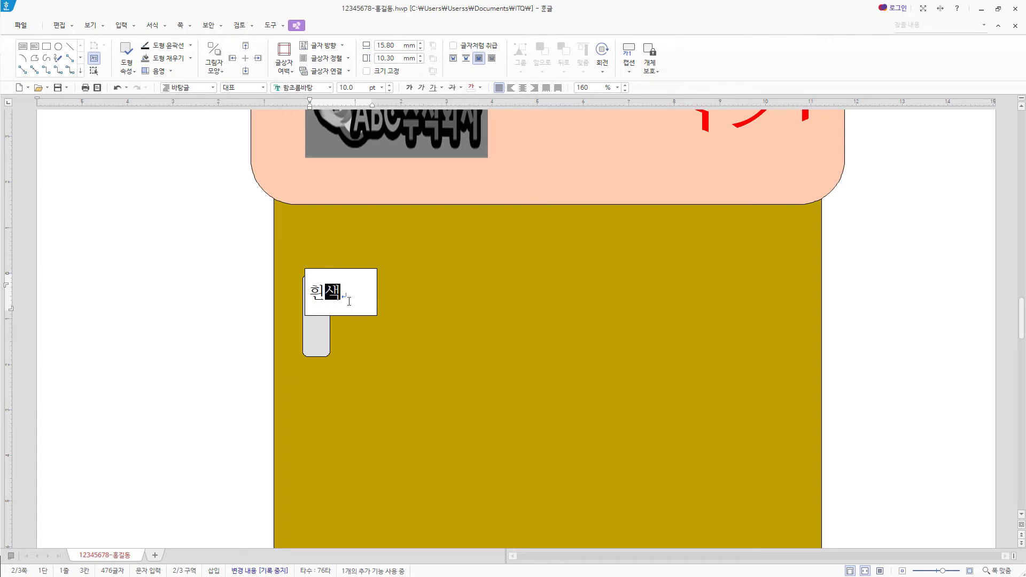
key("Escape")
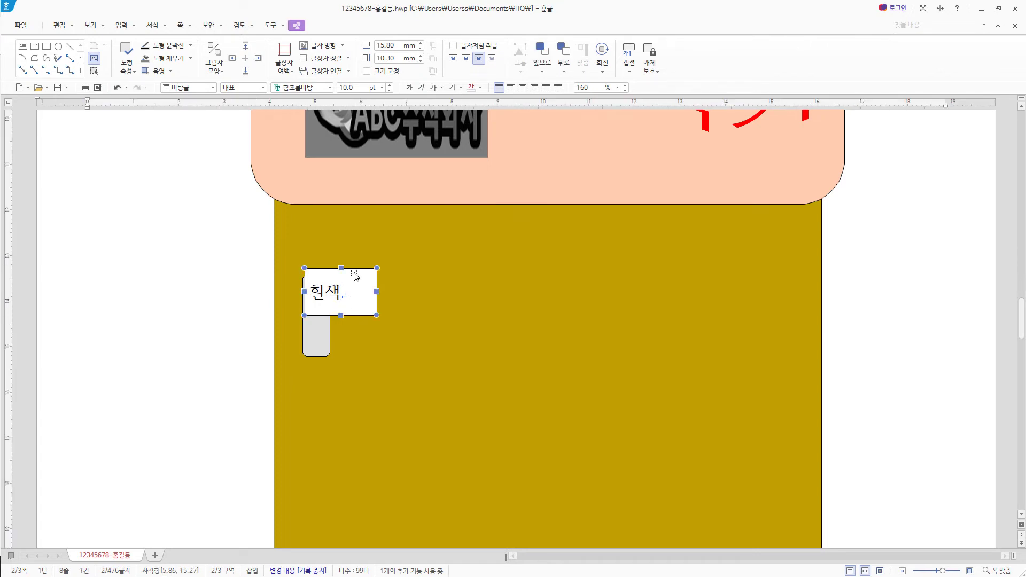
Step: Format the 흰색 text in the 돋움 font at 20 pt, centre-aligned
left_click(314, 88)
type("돋움")
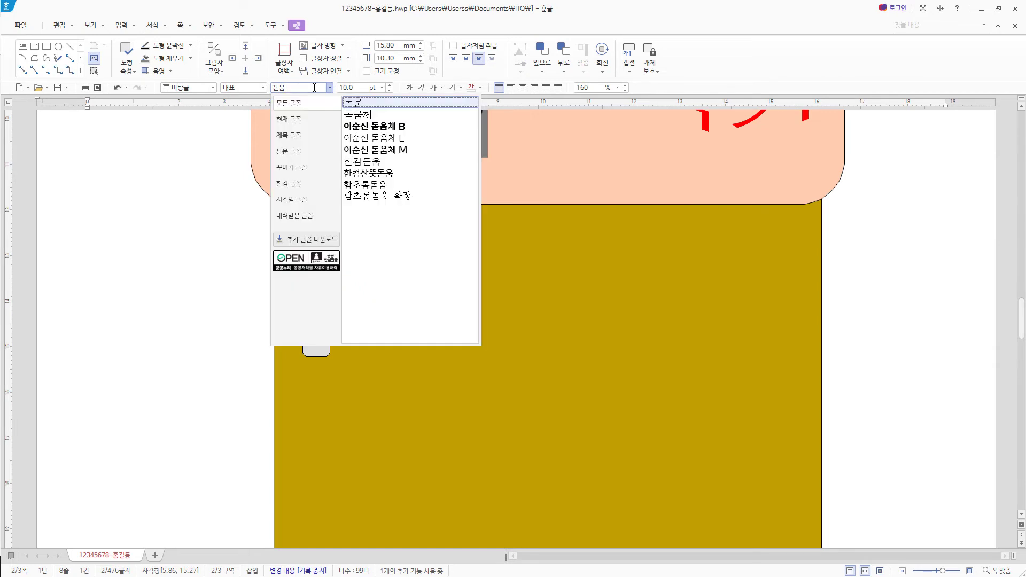
key("Return")
left_click(349, 91)
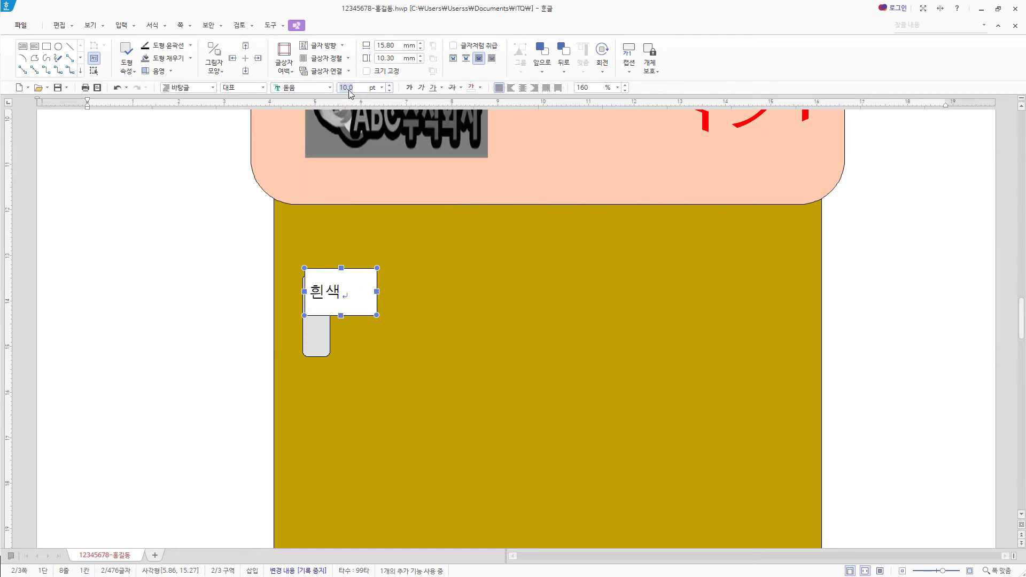
type("20")
key("Return")
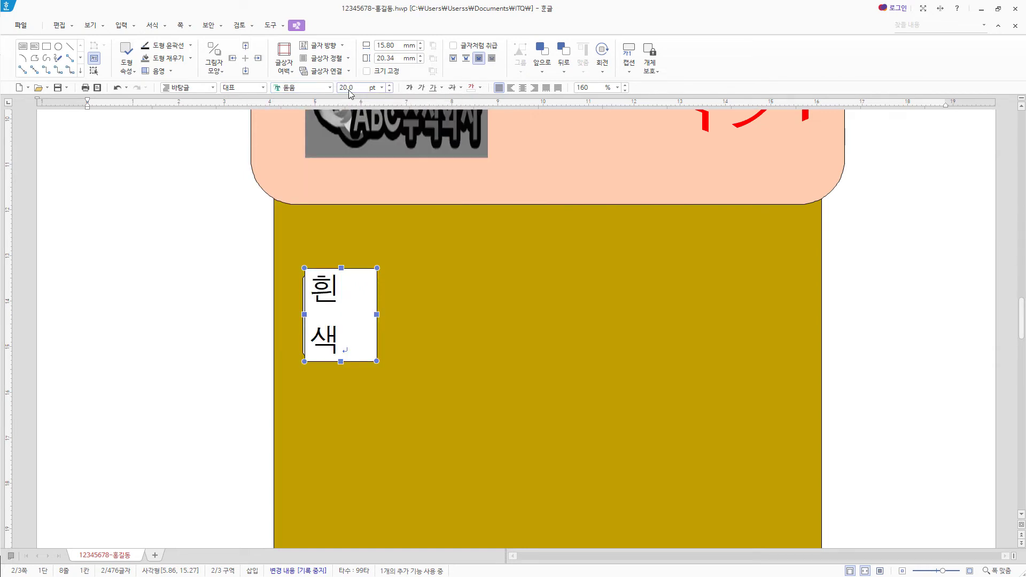
left_click(523, 91)
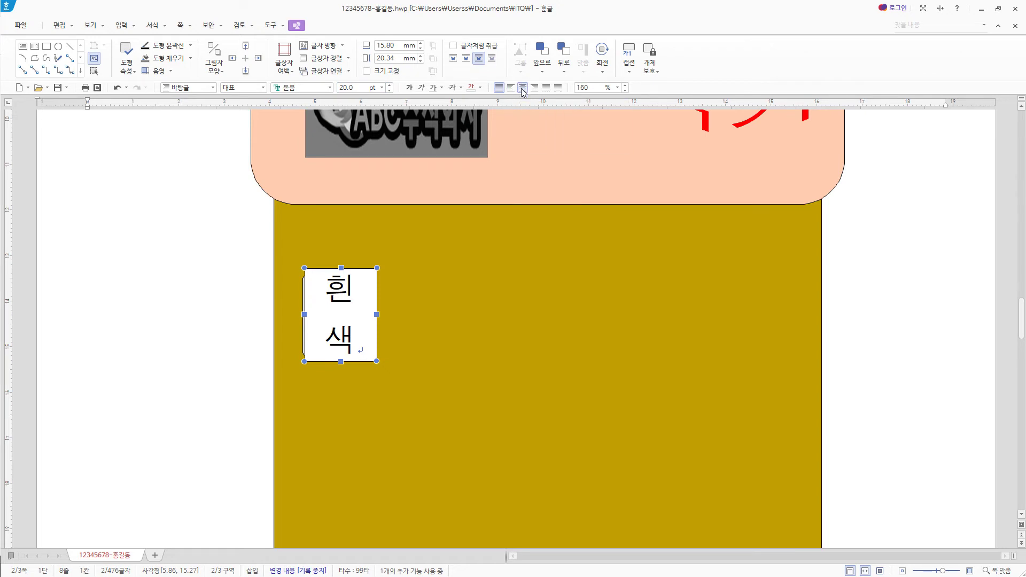
Step: Set the 흰색 text box's size to 20 mm by 13 mm, keeping its white fill
double_click(374, 356)
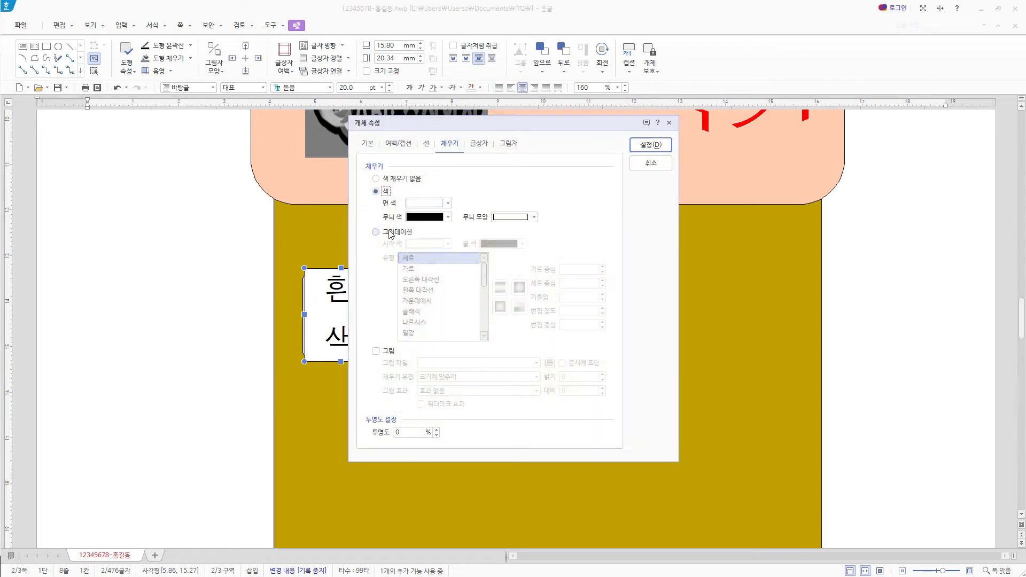
left_click(367, 145)
key("Tab")
type("20")
key("Tab")
key("Tab")
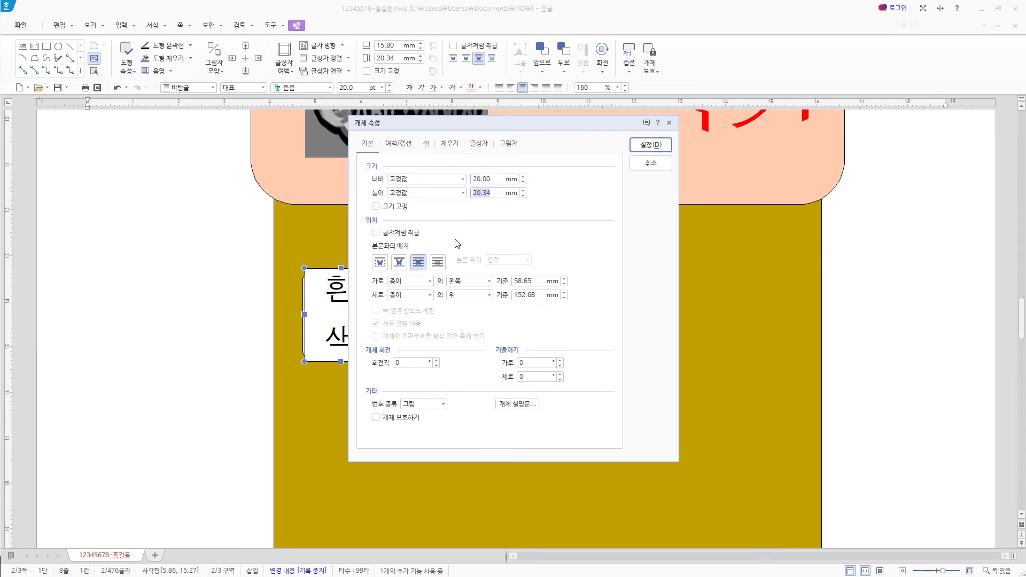
type("13")
left_click(448, 144)
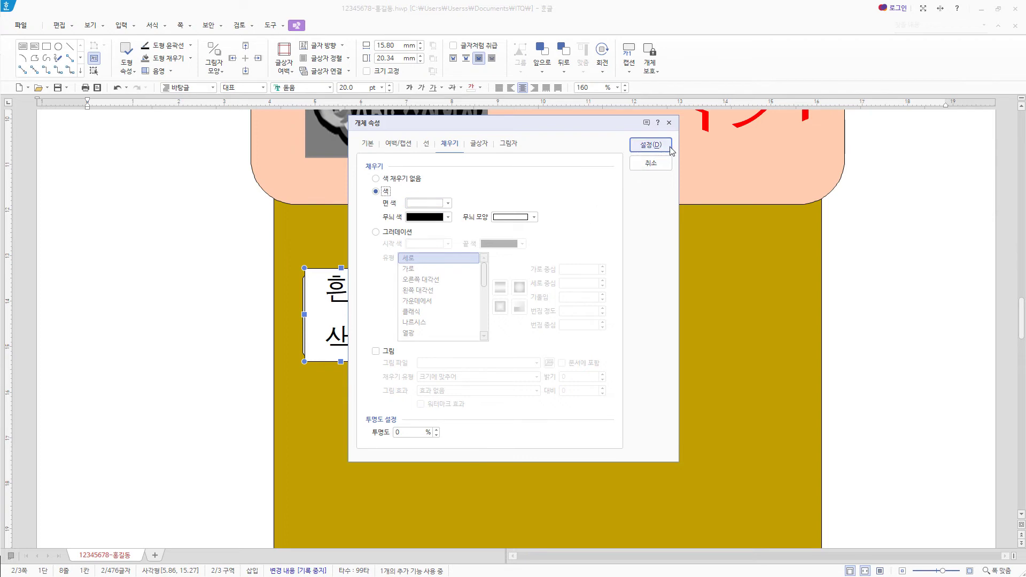
left_click(650, 144)
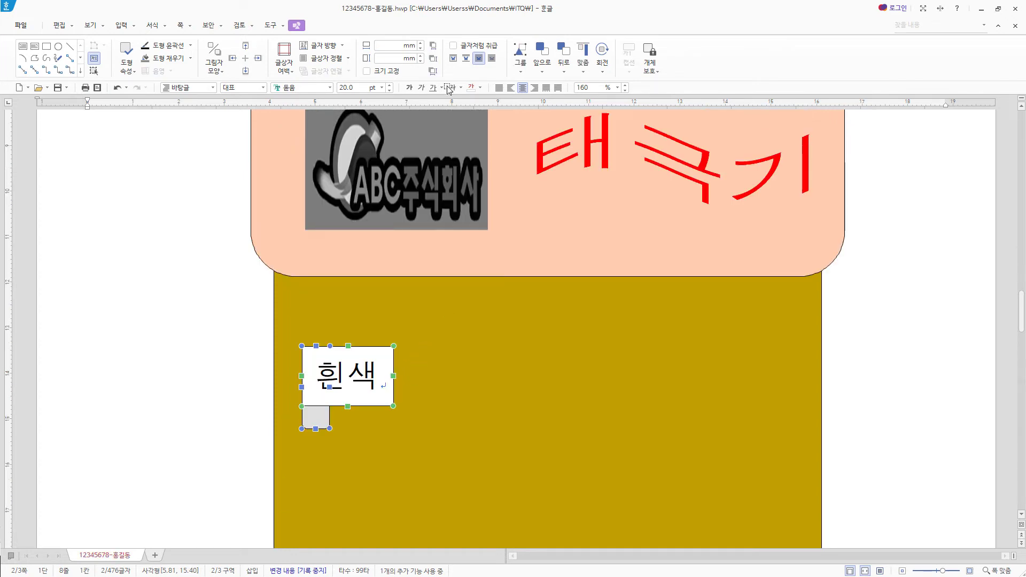
Step: Draw a text box about 85 mm by 17 mm to the right of the 흰색 box and enter 순수, 단일성, 백의 민족
left_click(26, 48)
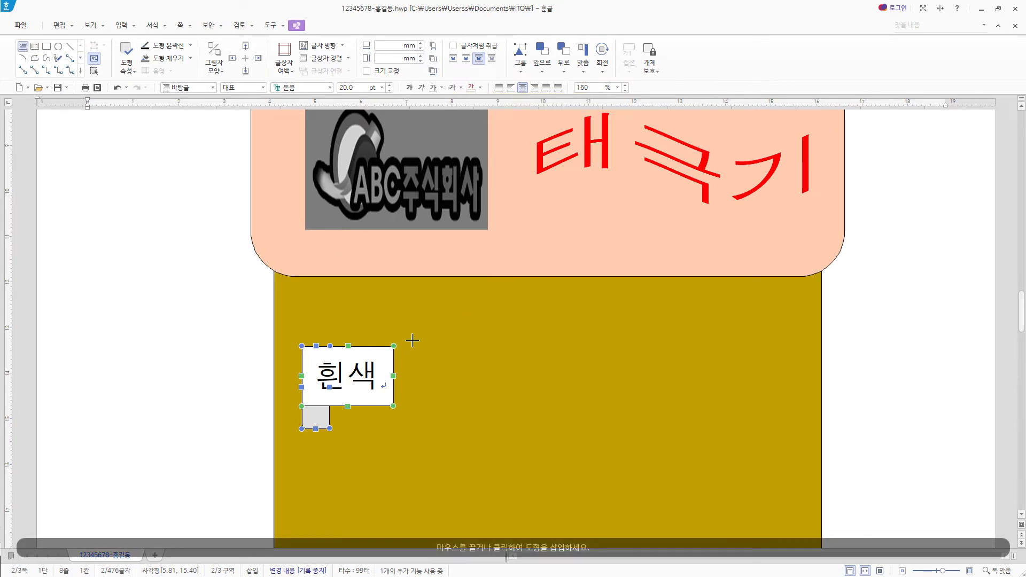
left_click_drag(410, 341, 799, 421)
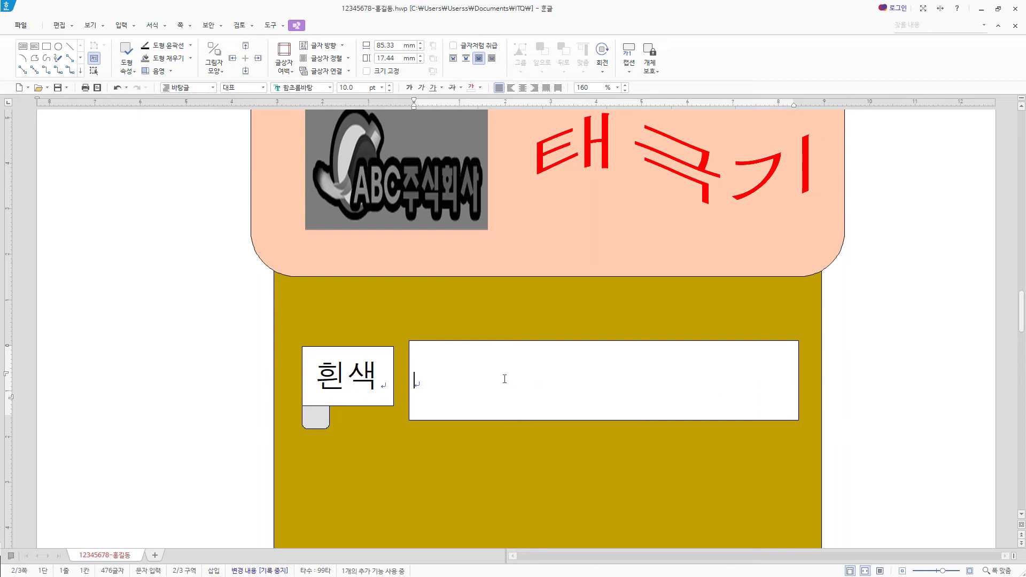
type("순수, 단일성, 백의 민족")
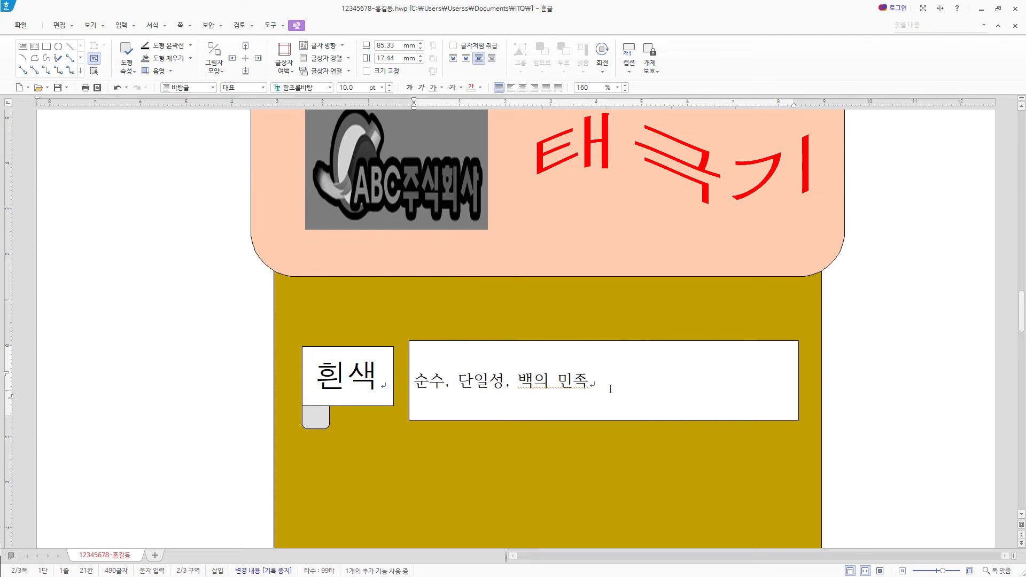
key("Escape")
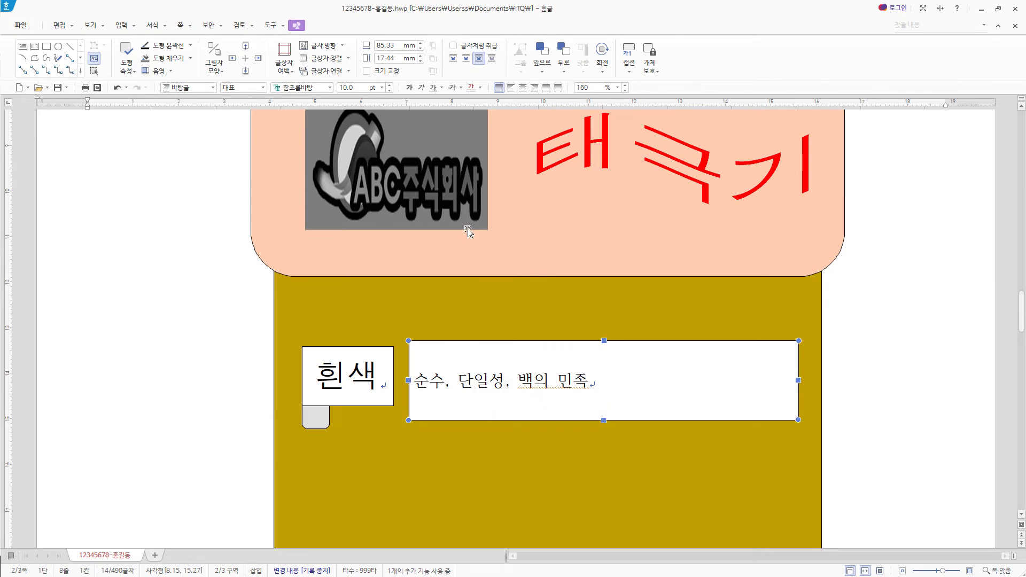
Step: Format the 순수, 단일성, 백의 민족 text in the 궁서 font at 18 pt, centre-aligned
left_click(322, 87)
type("궁서")
key("Return")
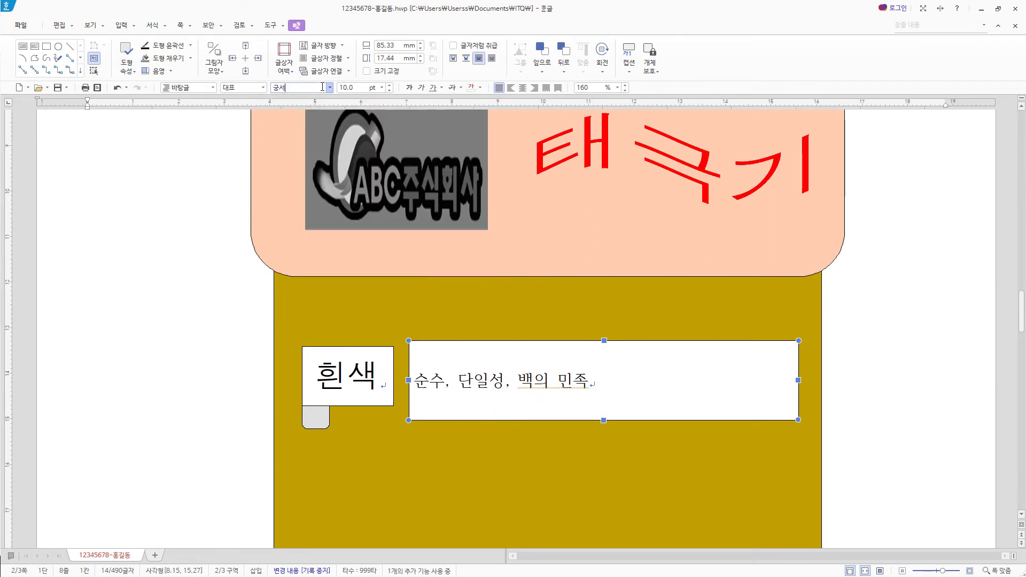
left_click(345, 87)
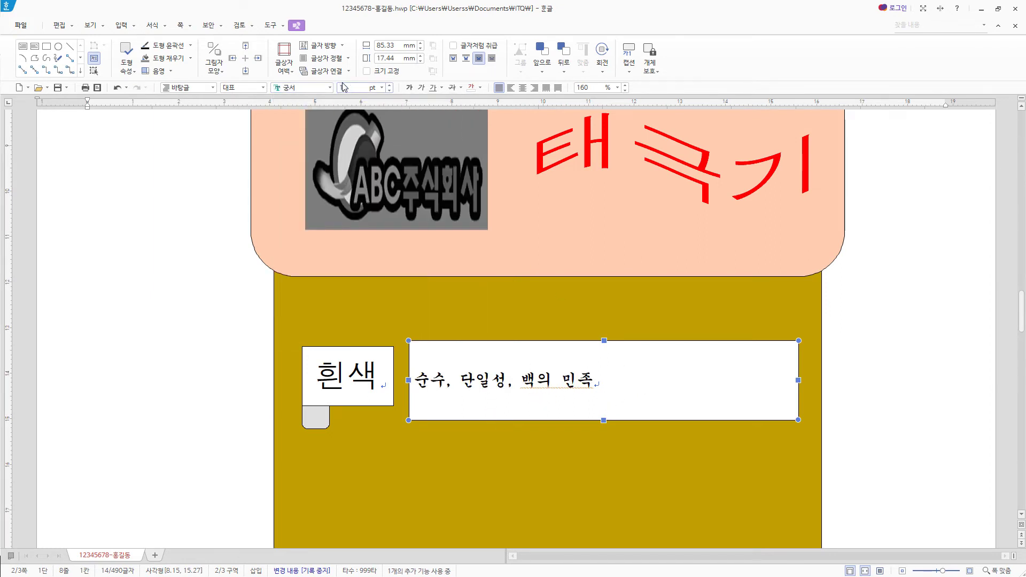
type("18")
key("Return")
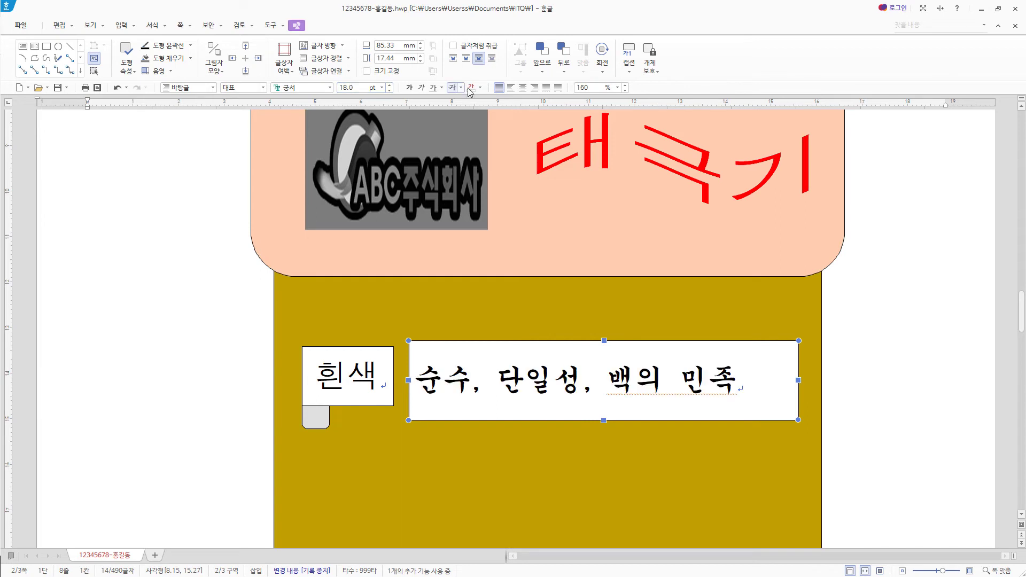
left_click(523, 87)
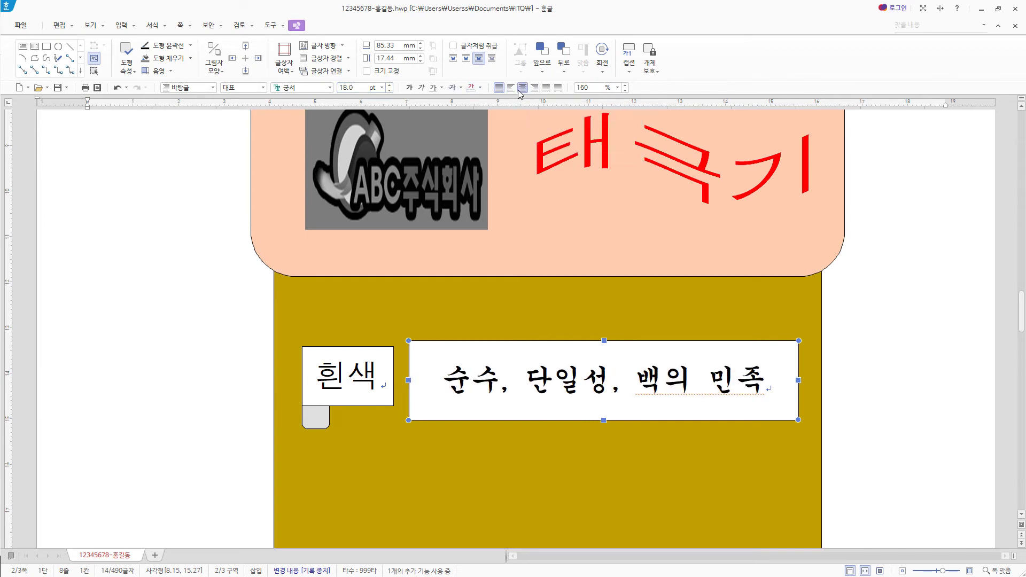
Step: Give the 순수, 단일성, 백의 민족 text box a dashed outline and no fill
double_click(700, 407)
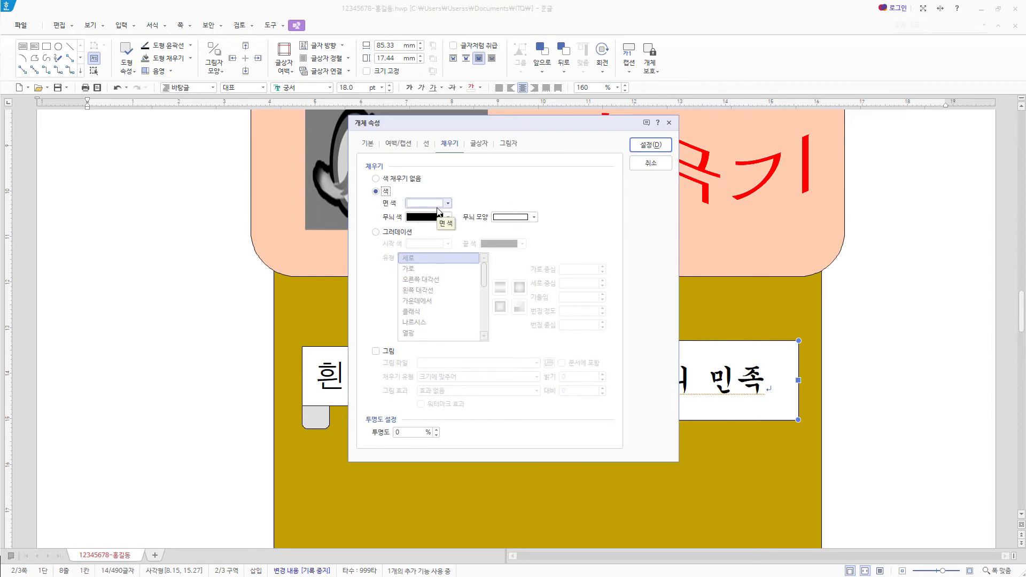
left_click(428, 145)
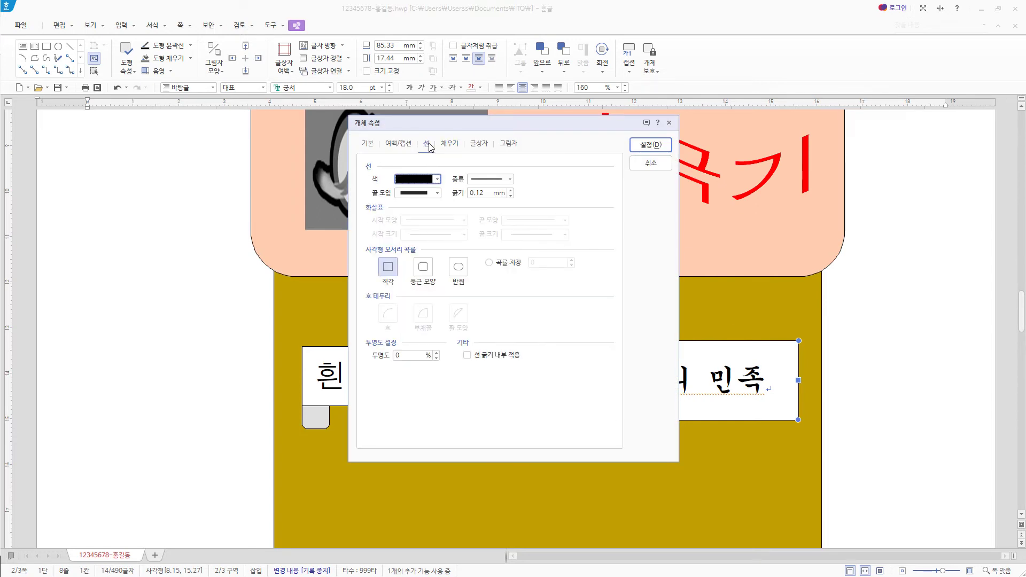
left_click(490, 180)
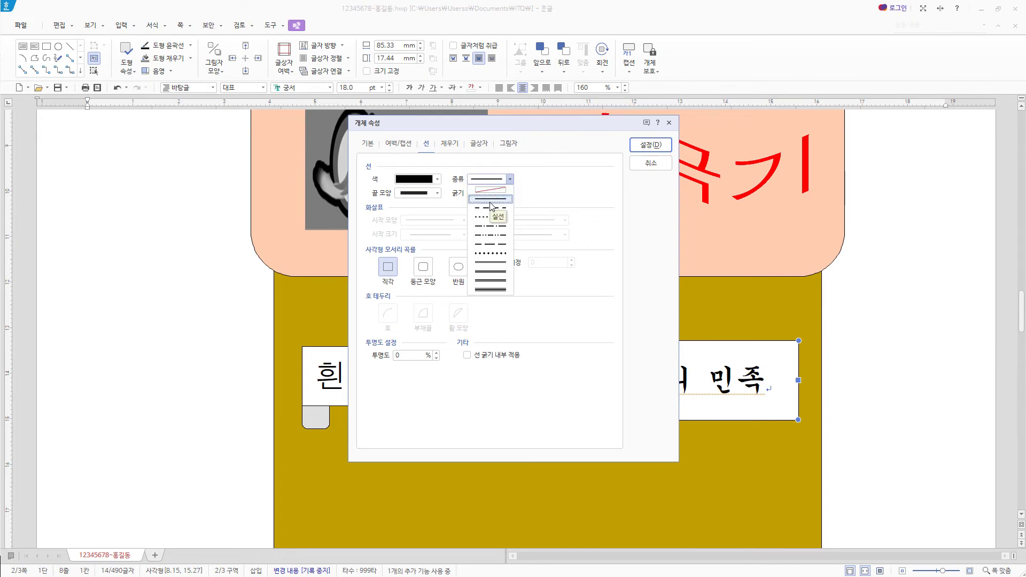
left_click(491, 208)
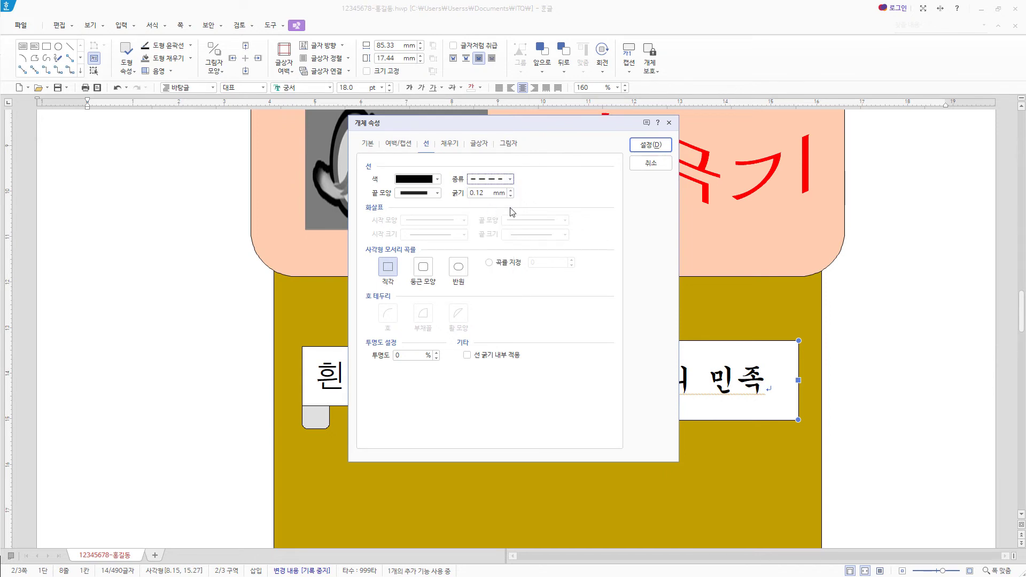
left_click(450, 144)
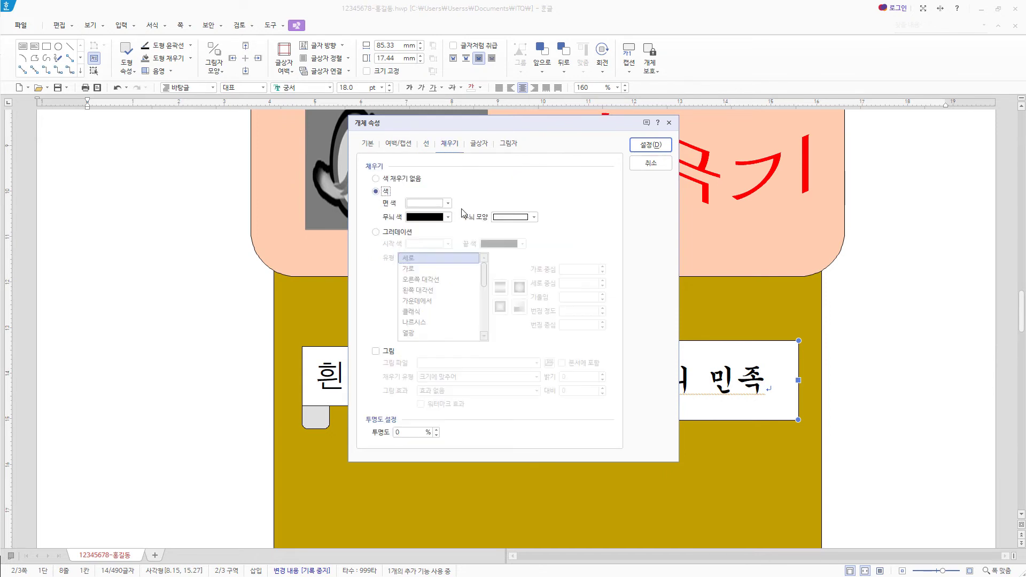
left_click(410, 180)
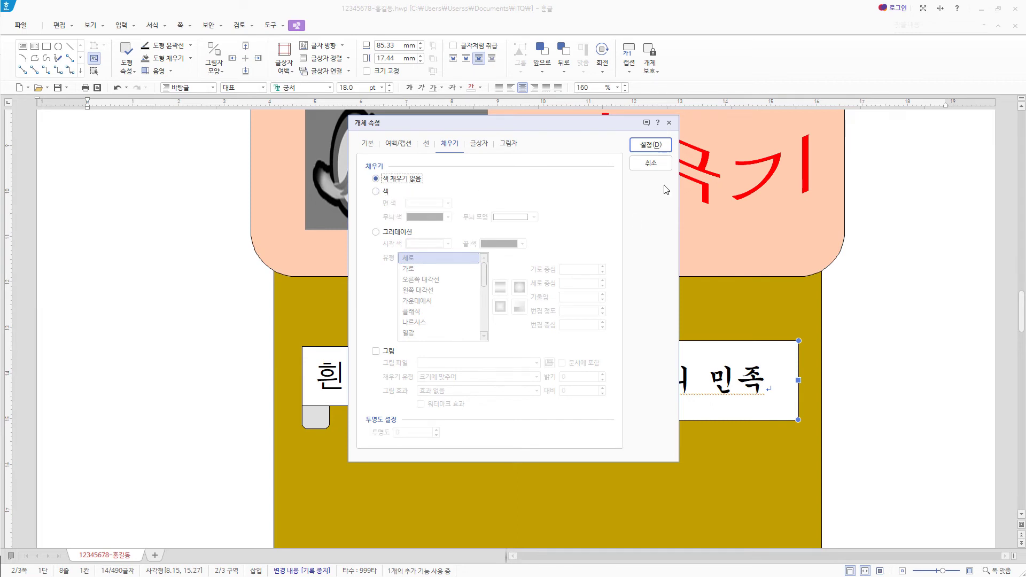
left_click(651, 145)
Step: Select the 흰색 box, its gray tab shape and the dashed description box together and nudge them up slightly within the gold rectangle
scroll(526, 272, "down", 3)
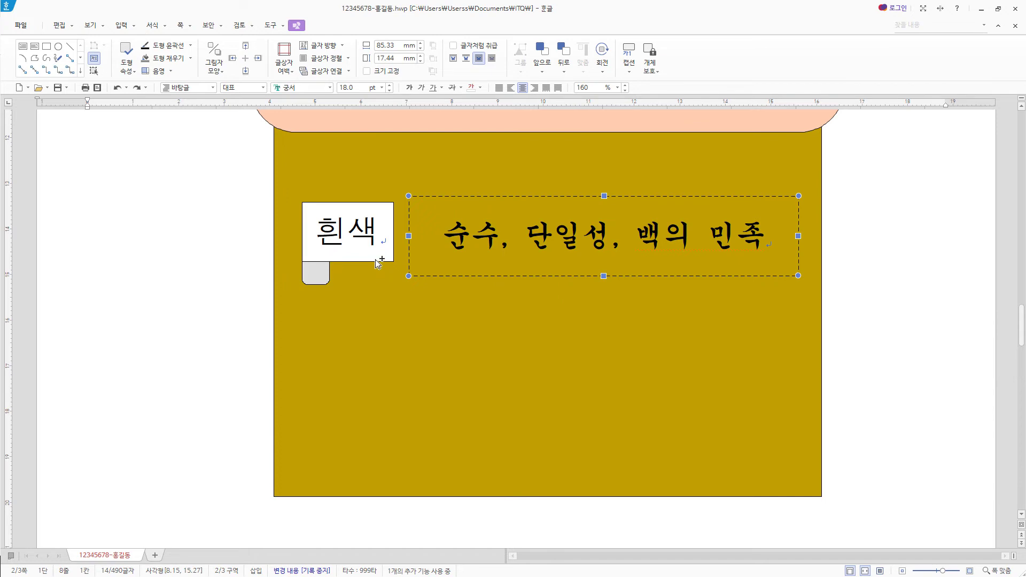
left_click(325, 276, "shift")
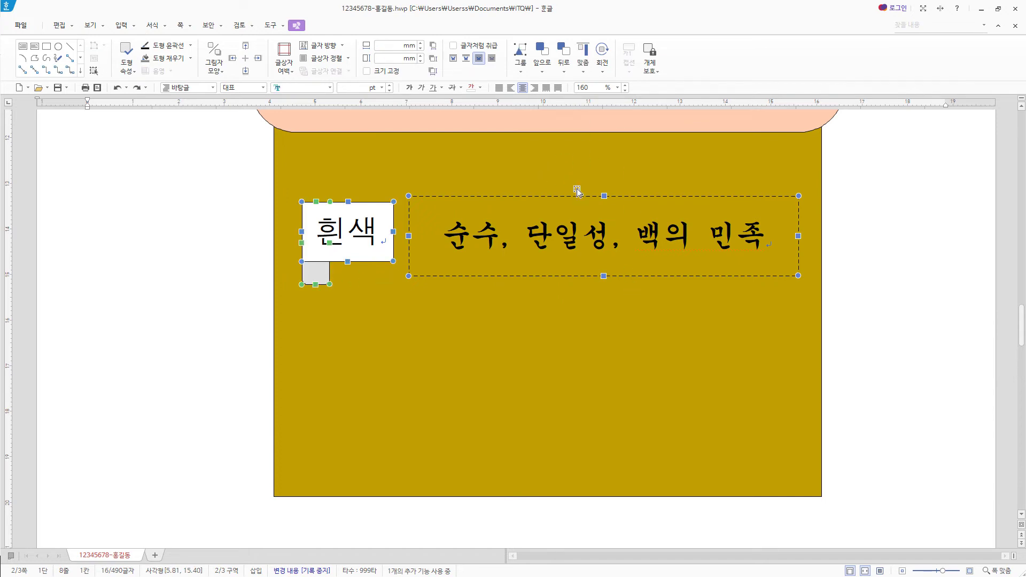
key("Up")
key("Up")
key("Up")
key("Up")
key("Up")
key("Up")
key("Up")
key("Up")
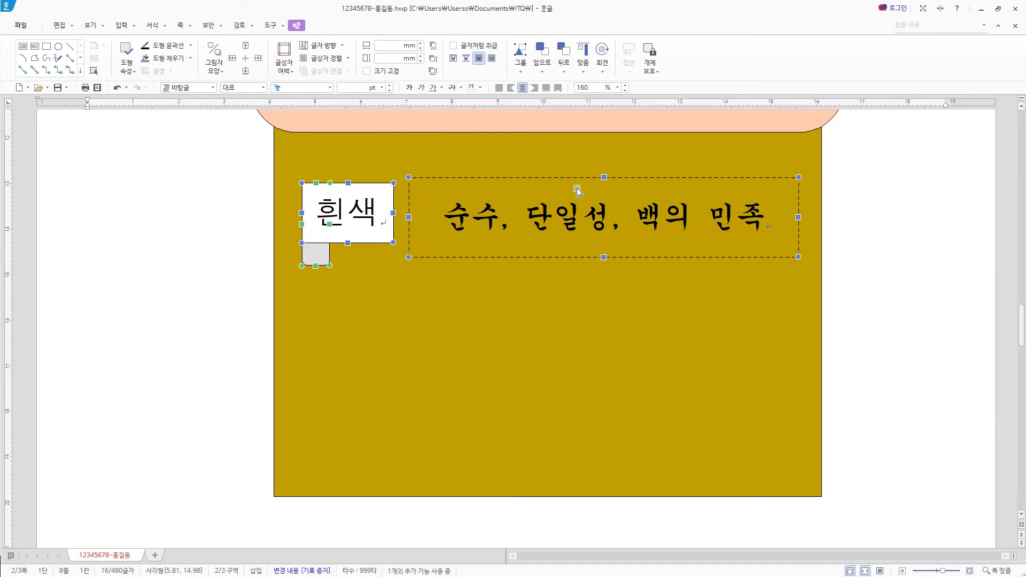
key("Up")
key("Up")
key("Up")
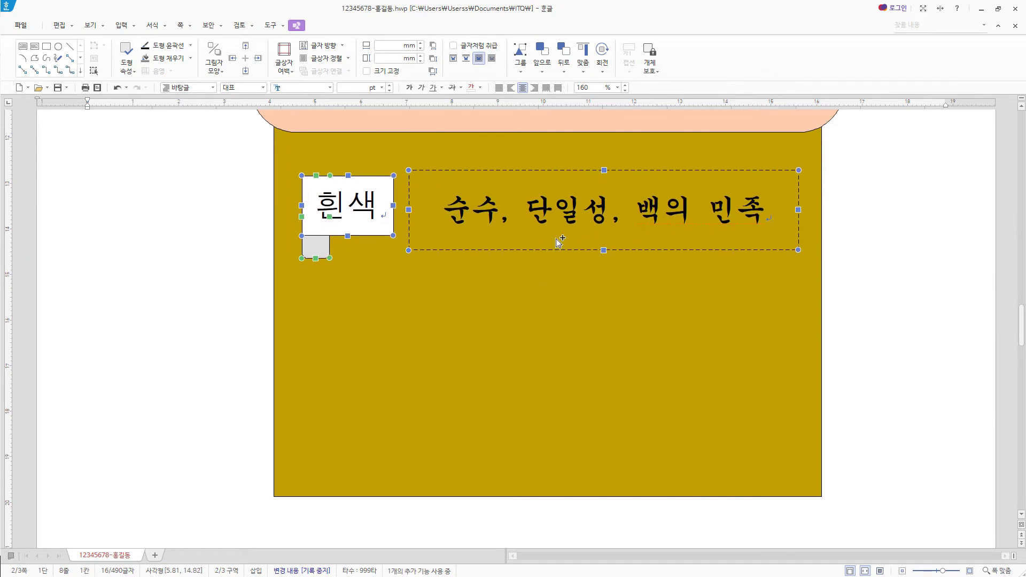
Step: Copy the label set twice straight down, with texts 태극 and 음과 양의 조화, then 4괘 and 온 우주의 모든 삼라만상
left_click_drag(557, 230, 562, 348)
left_click_drag(561, 349, 562, 463)
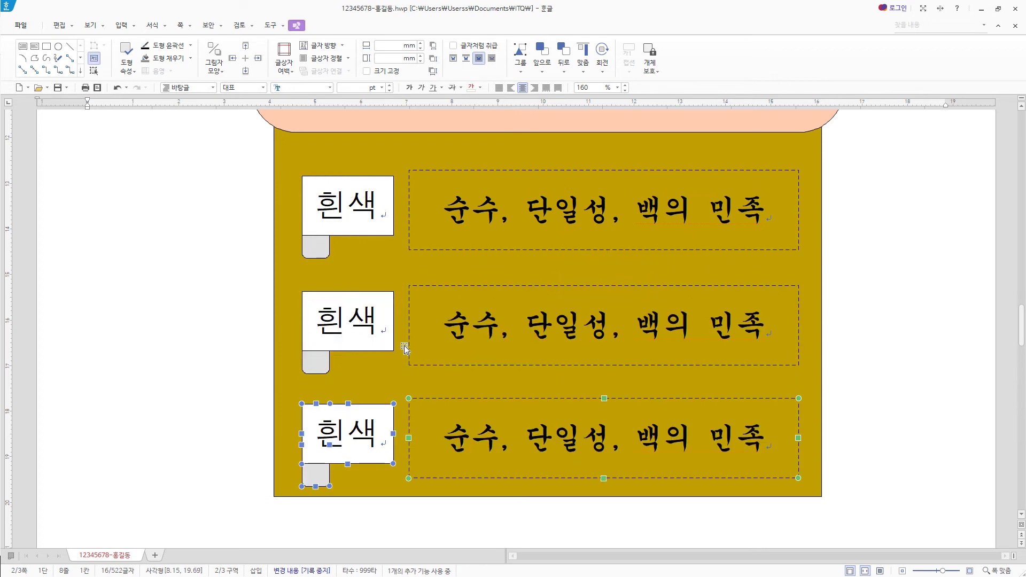
left_click(350, 331)
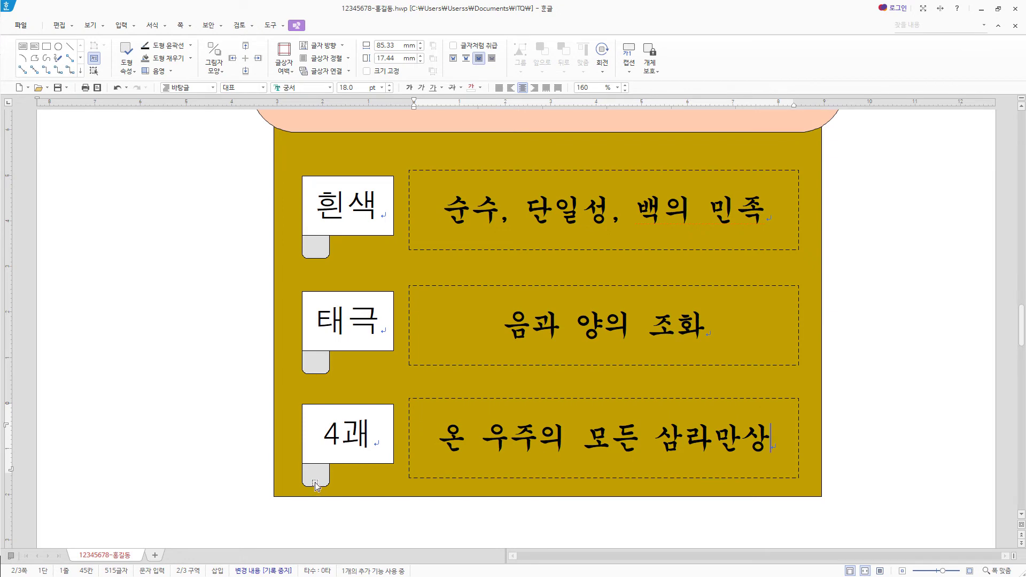
Step: Fill the tab shape behind the 태극 label with light green
double_click(319, 369)
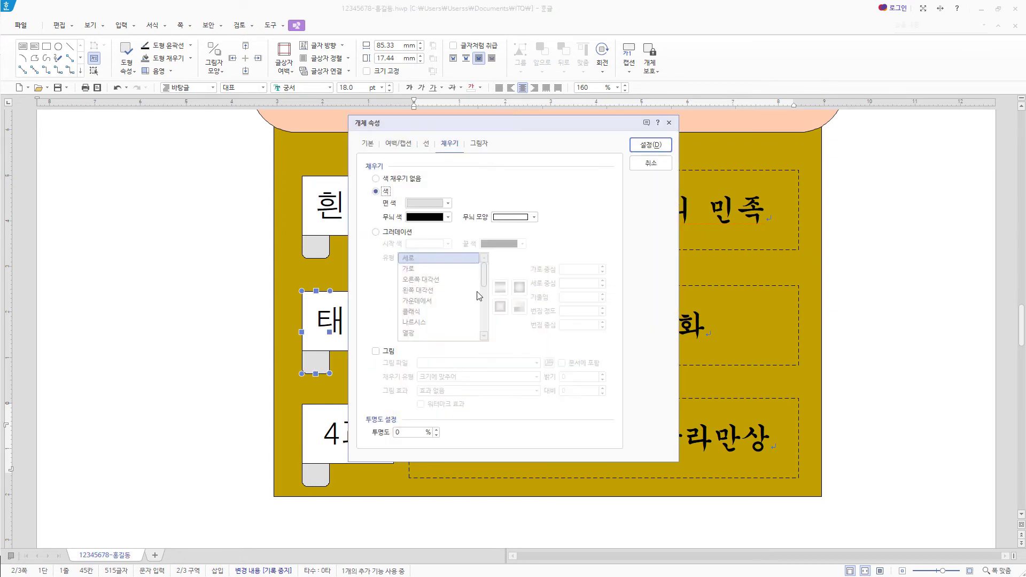
left_click(448, 203)
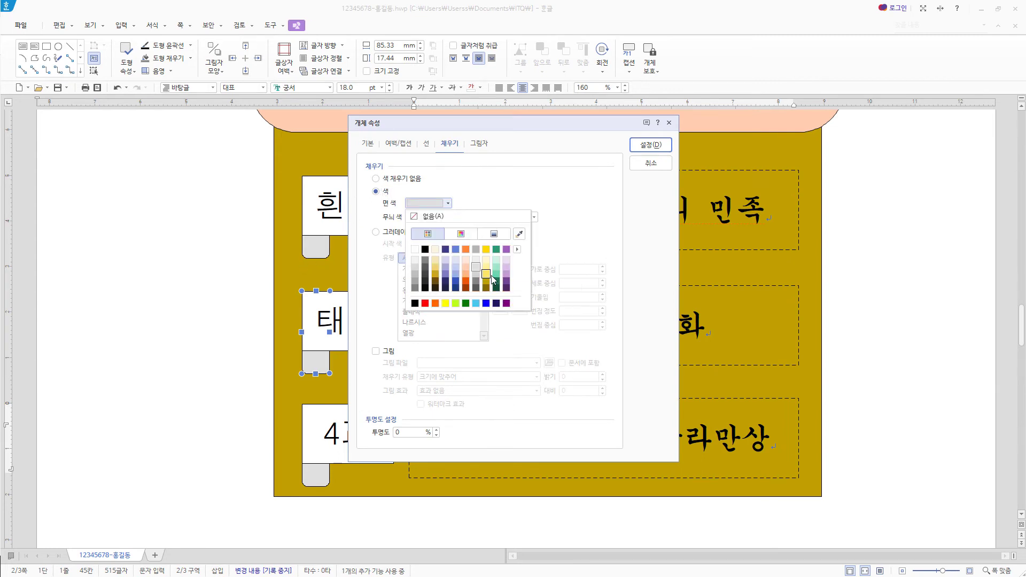
left_click(497, 274)
left_click(650, 145)
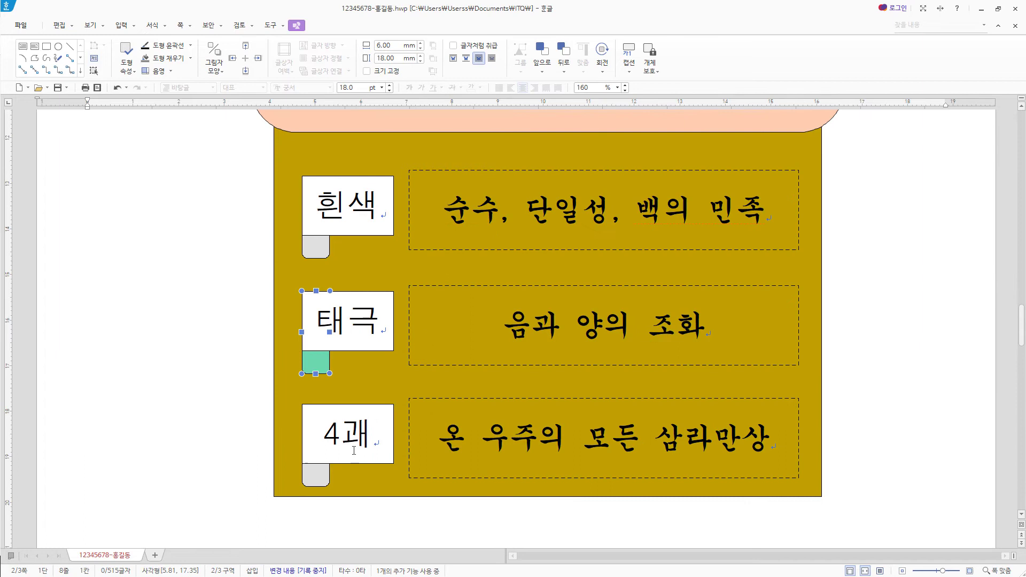
Step: Fill the tab shape behind the 4괘 label with a darker gray
double_click(319, 483)
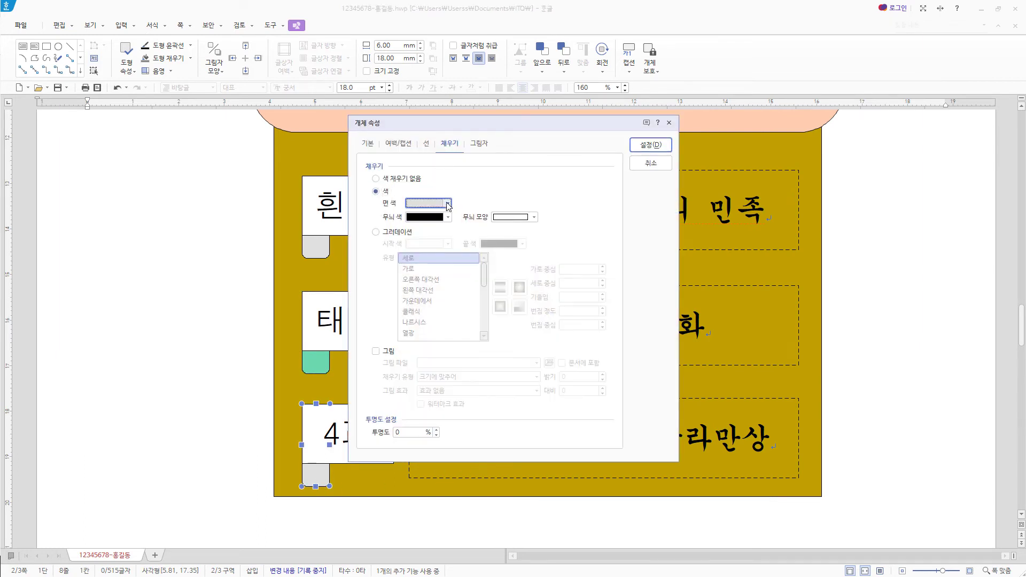
left_click(448, 204)
left_click(346, 229)
left_click(449, 203)
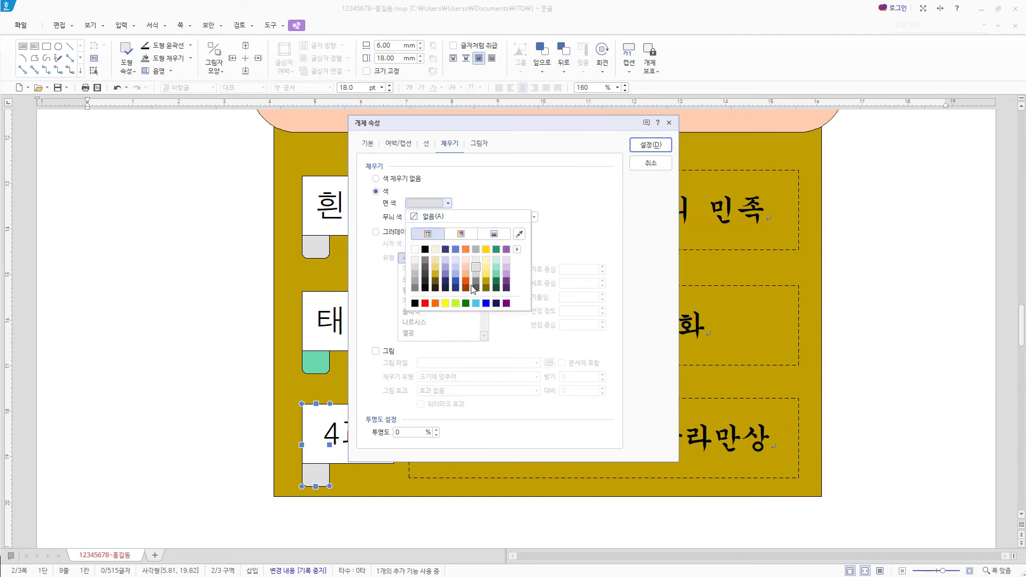
left_click(415, 274)
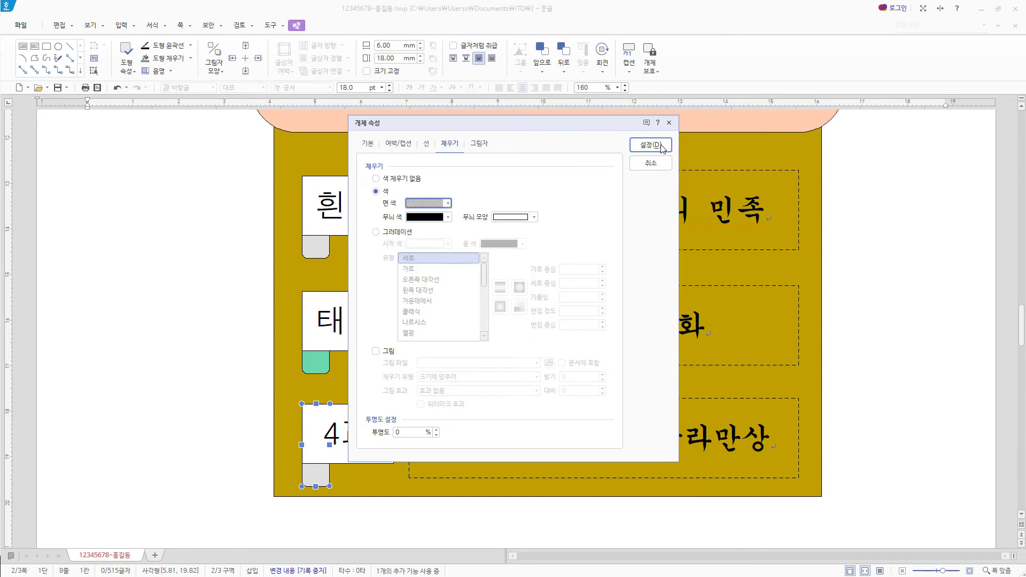
left_click(651, 145)
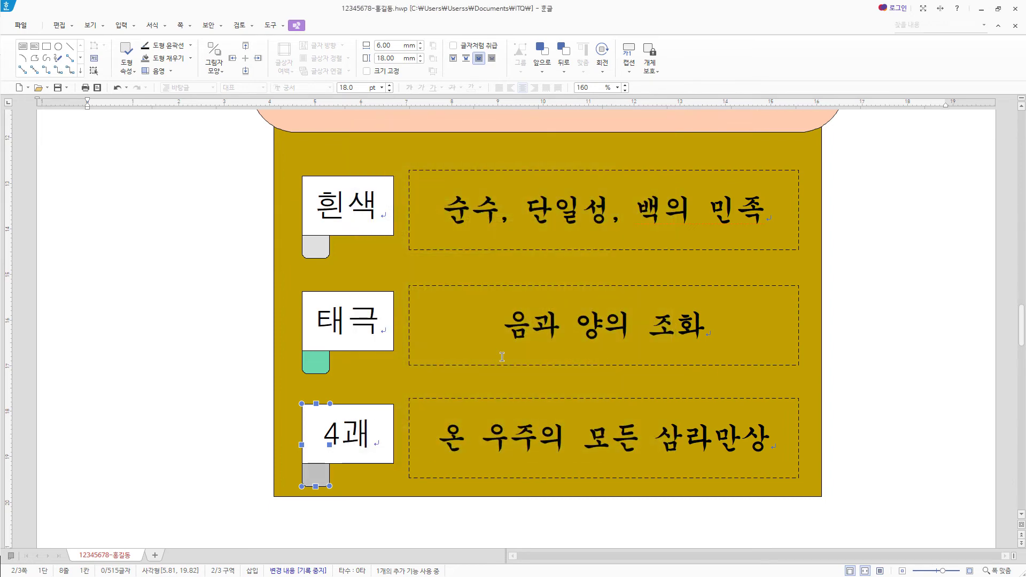
Step: On page 3, leave a blank line under the 태극기를 통해 본 태극의 이해 title and enter 근대 국가가 발전하면서 세계 각국은 국기를 제정
scroll(497, 356, "down", 3)
scroll(502, 357, "down", 4)
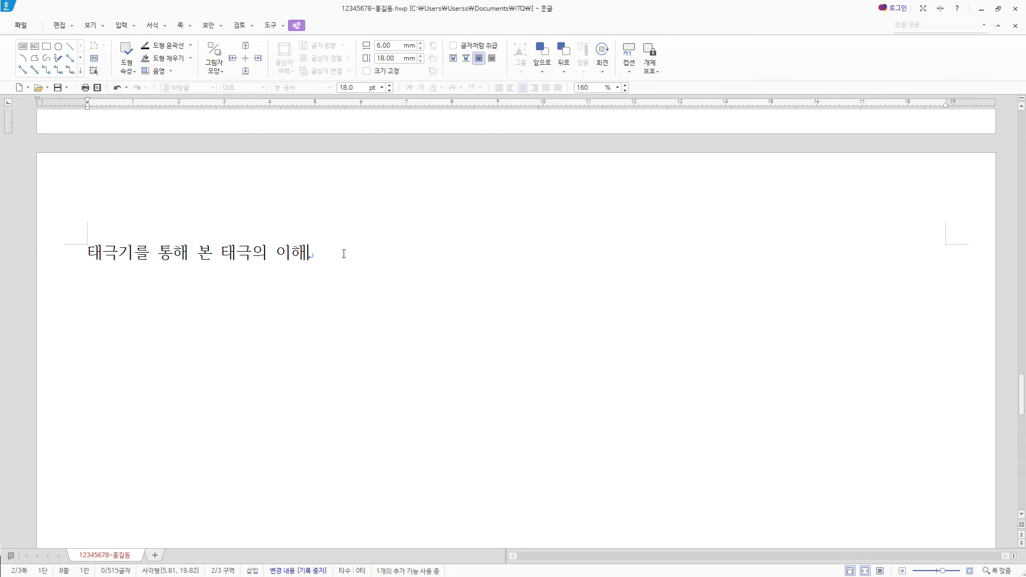
key("Return")
key("Return")
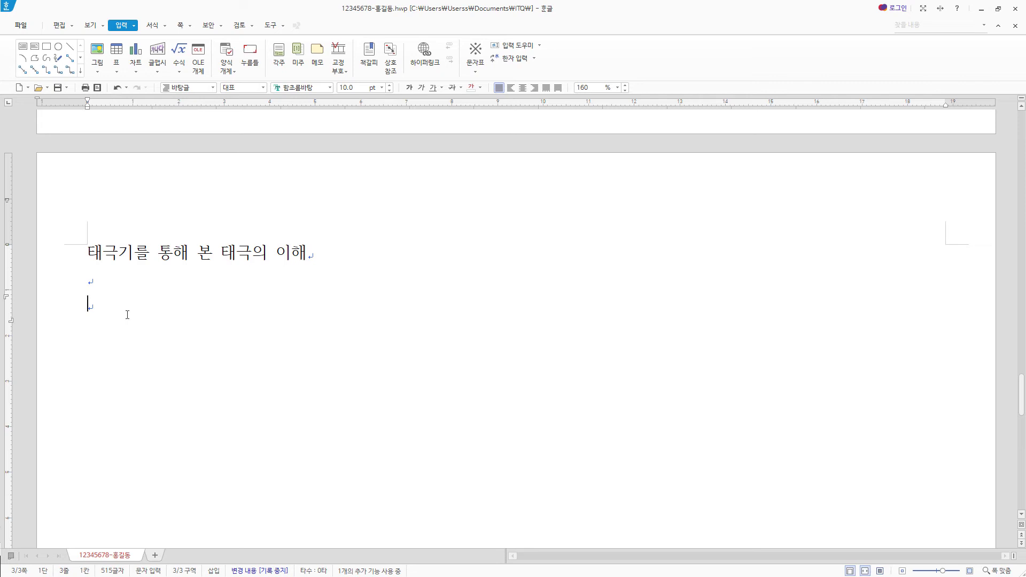
type("근대 국가가 발전하면서 세계 각국은 국기를 제정")
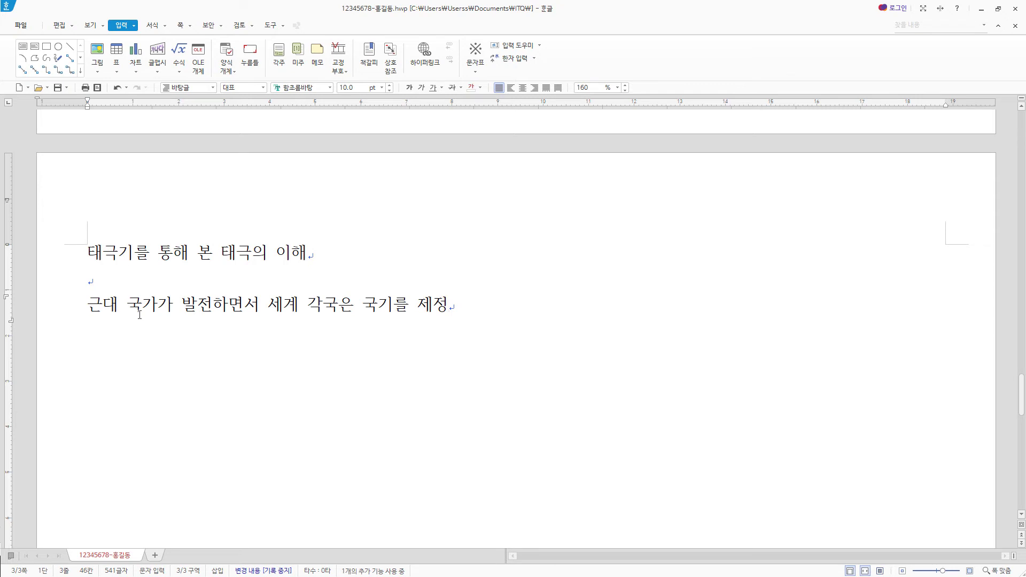
Step: Convert 제정 at the end of the text to the hanja 制定 in the 한글(漢字) format
key("F9")
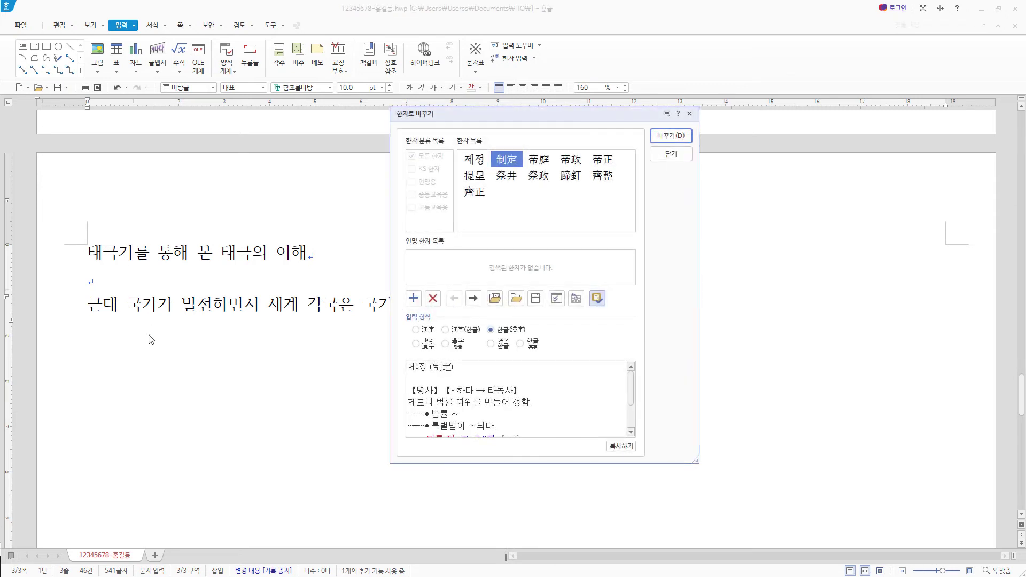
mouse_move(515, 163)
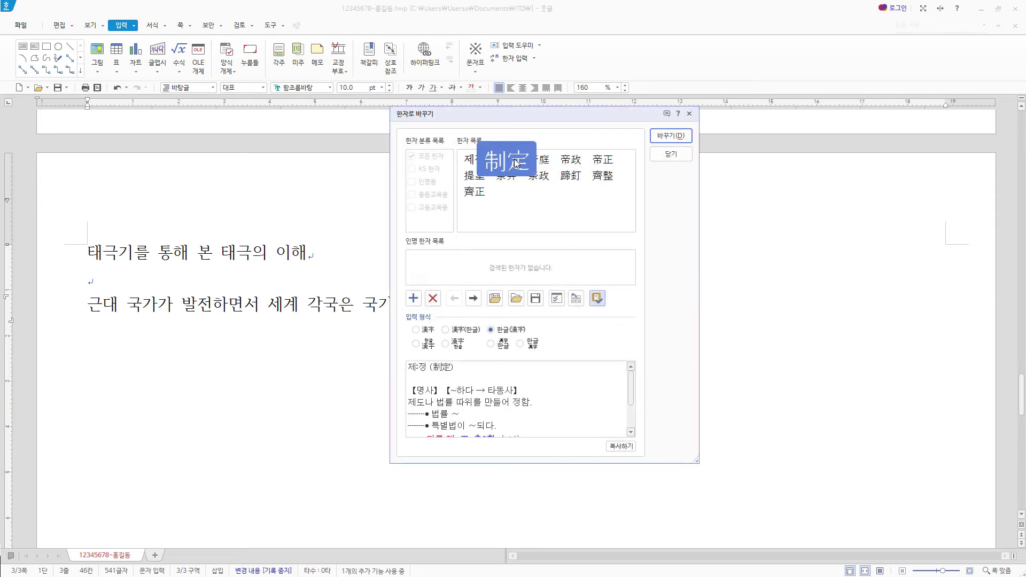
left_click(506, 334)
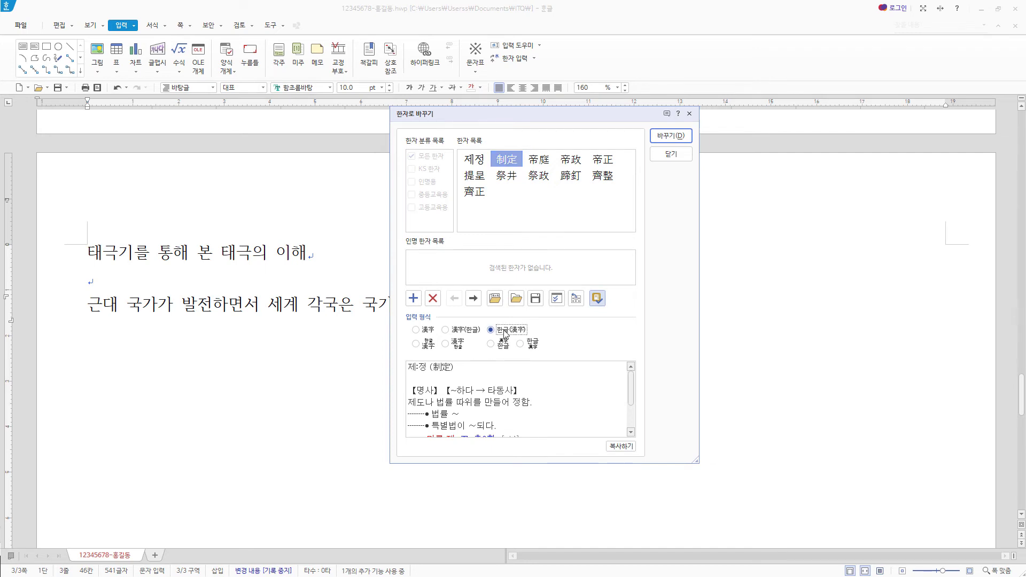
left_click(684, 139)
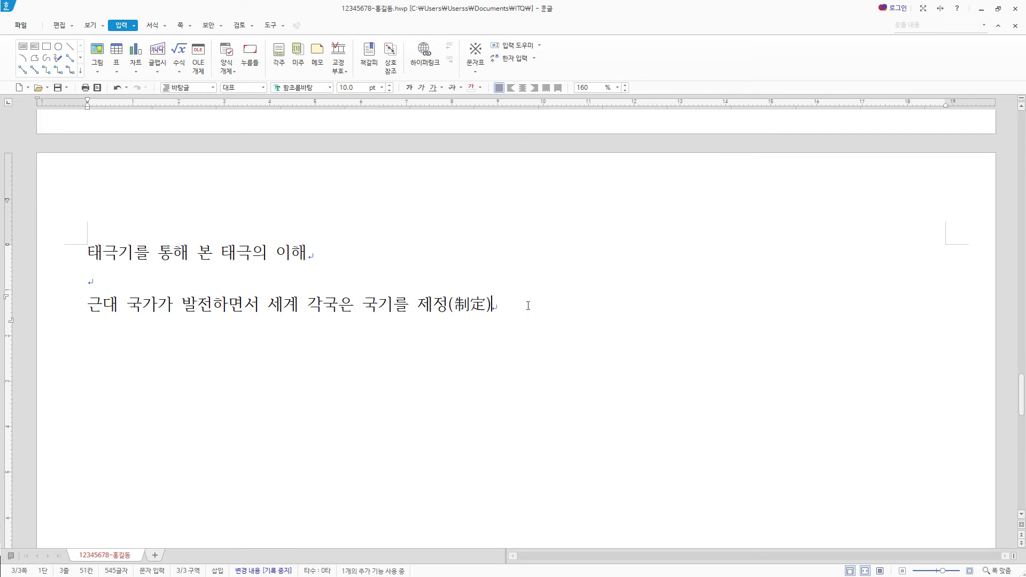
Step: Continue the paragraph from 하여 사용하기 시작하였다 to 직접적인 계기 and convert 계기 to the hanja 契機 in the 한글(漢字) format
type("하여 사용하기 시작하였다. 우리나라의 국기 제정은 1882년(고종 19년) 5월 22일 조미수호통상조약 조인식이 직접적인 계기")
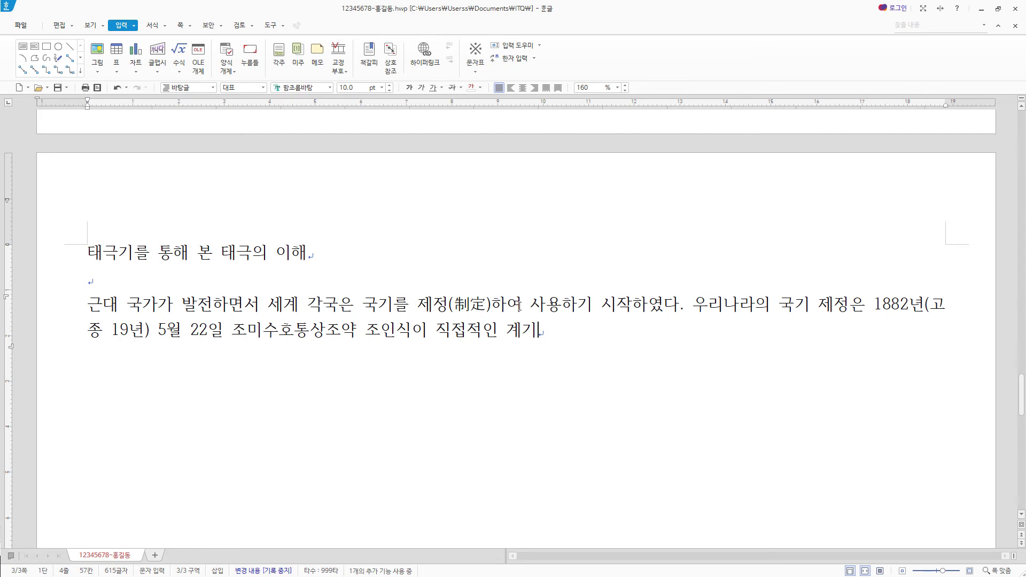
key("F9")
mouse_move(516, 166)
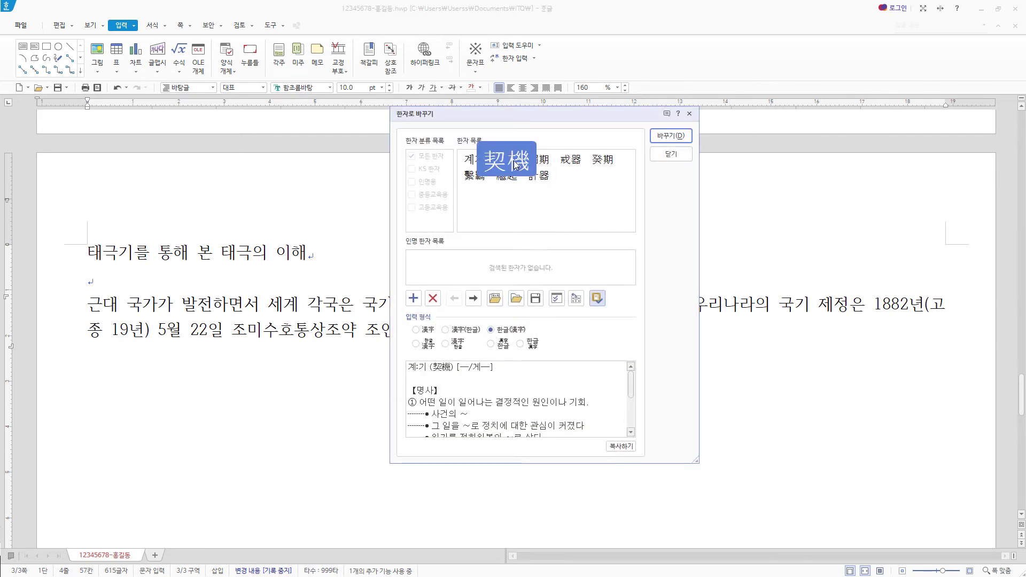
left_click(670, 136)
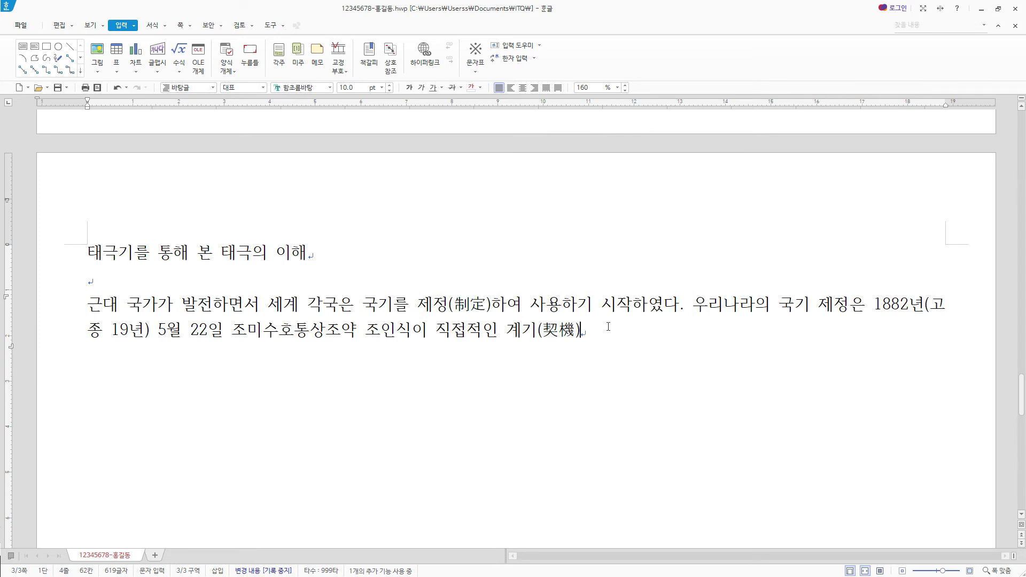
Step: Complete the first paragraph through 국기가 사용되었다 and enter an indented second paragraph from 태극기는 흰 바탕의 to 규격이 통일되었다
type("가 되었다. 이후 1882년 9월 수신사로 일본으로 가던 박영효가 배 안에서 태극 문양과 그 둘레에 건곤감리 4괘를 그려 넣은 ‘태극4괘 도안’의 기를 만들어 그 달 25일부터 사용하였고, 이듬해인 1883년 3월 6일에 왕명으로 이것이 국기로 제정 및 공포되었다. 그러나 공포할 당시 구체적인 국기제작 방법을 명시하지 않은 탓에 이후 다양한 형태의 국기가 사용되었다.")
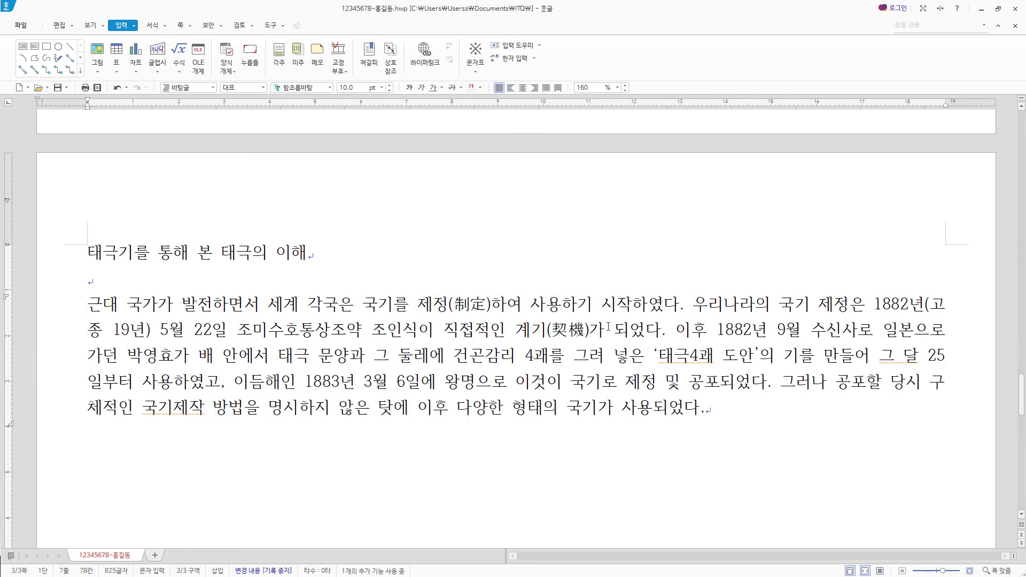
key("Return")
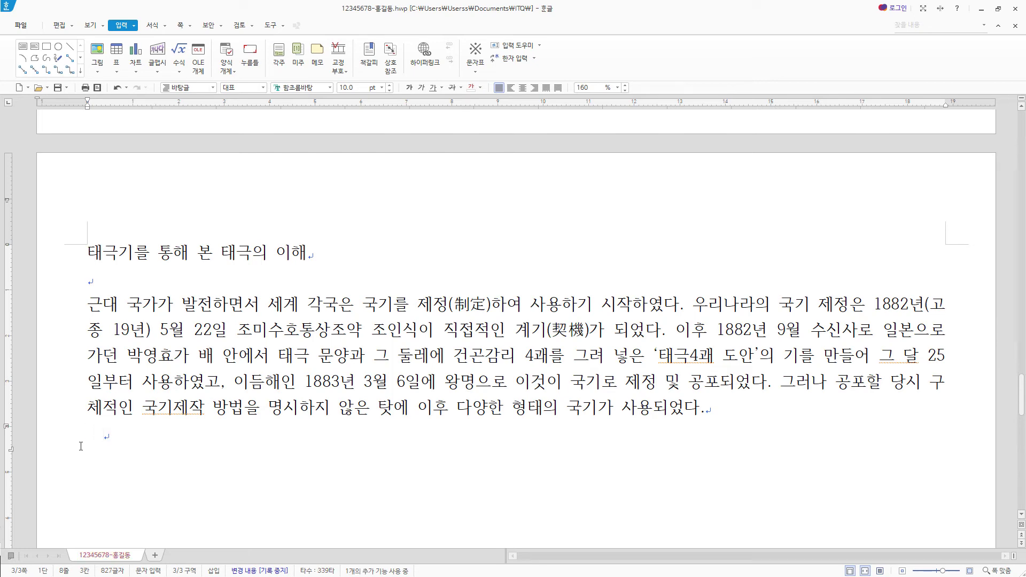
key("BackSpace")
key("BackSpace")
type("태극기는 흰 바탕의 한가운데에 적색은 양, 청색은 음의 태극을 두고, 괘는 사방의 대각선상에 검은빛으로 기면을 향하여 건을 왼편 위, 곤을 오른편 아래, 감을 오른편 위, 이를 왼편 아래에 둔다. 기봉은 무궁화 봉오리로 하되 하반부에 꽃받침을 뚜렷이 표시하고 전체를 금색으로 한다. 태극기의 색은 태극기 표준색도에 근접하도록 표현하며 견본은 자연광 아래에서 확인한다. 처음 제작된 태극기는 도형의 통일성이 없어 사괘와 태극양의의 위치가 혼용되다가 1948년 대한민국 정부 수립을 계기로 도안과 규격이 통일되었다.")
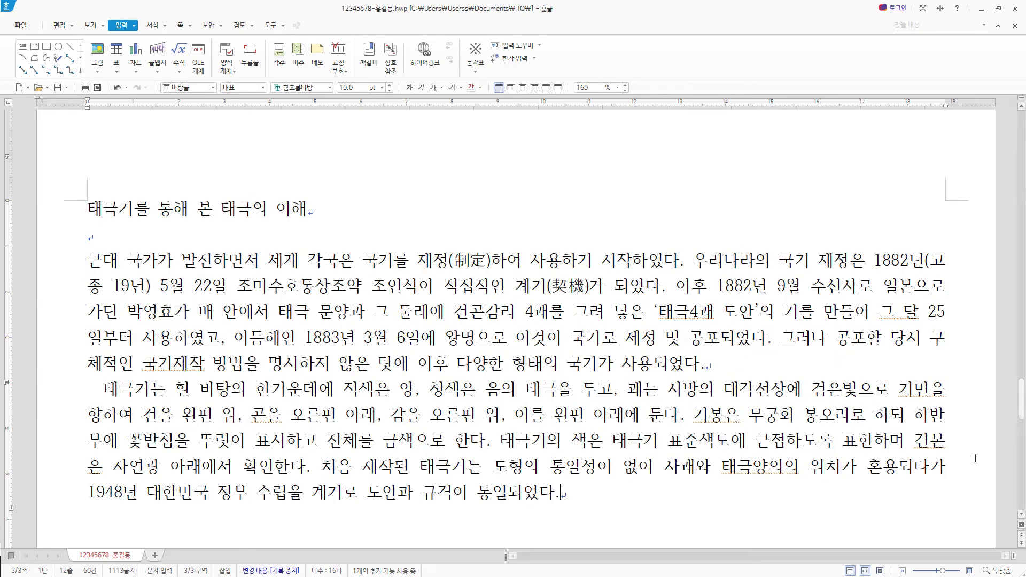
Step: Add two empty lines below the second paragraph ending in 규격이 통일되었다
left_click_drag(734, 364, 69, 265)
left_click_drag(577, 494, 80, 395)
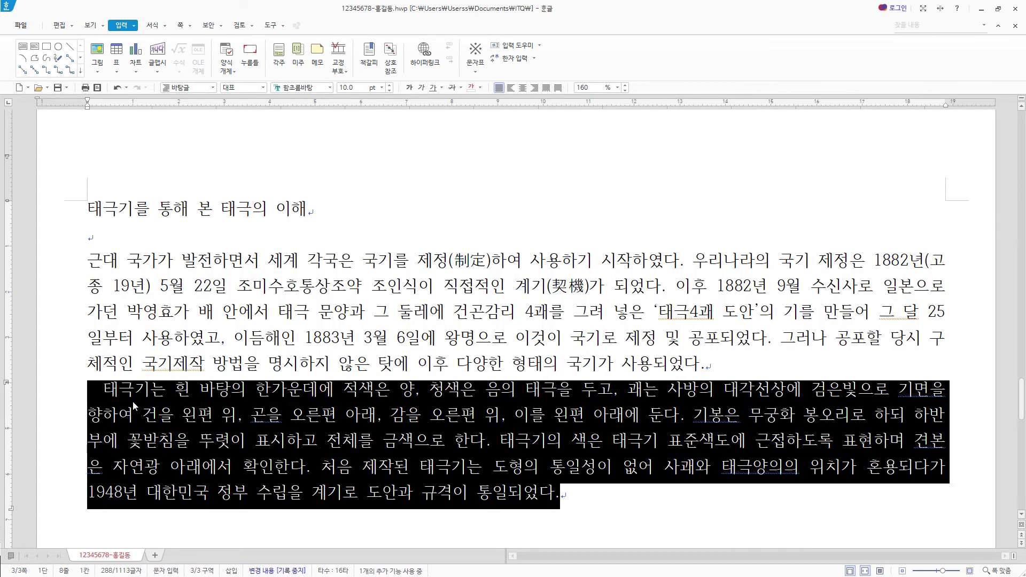
left_click(608, 498)
scroll(609, 497, "down", 2)
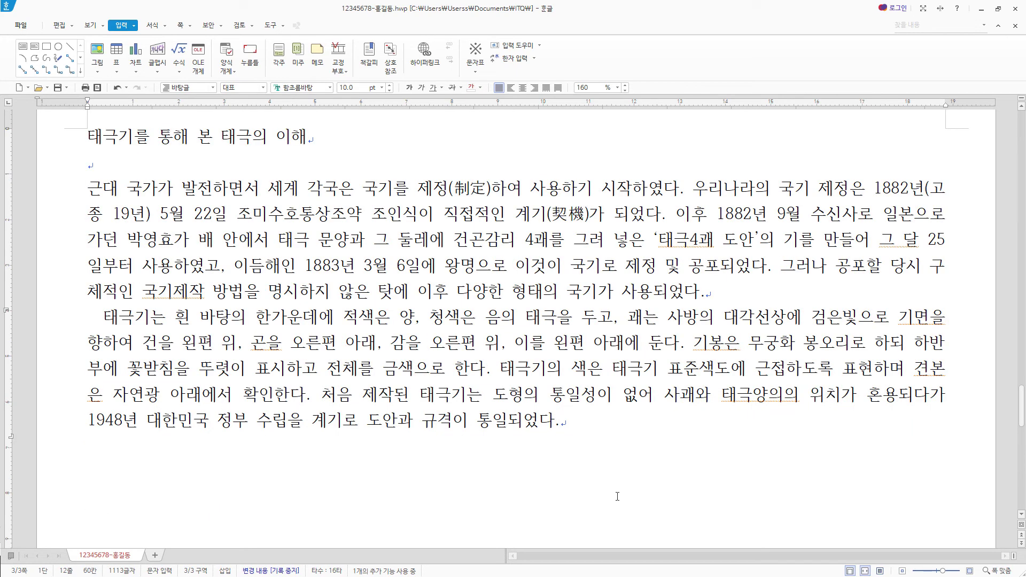
key("Return")
key("Return")
scroll(619, 498, "down", 4)
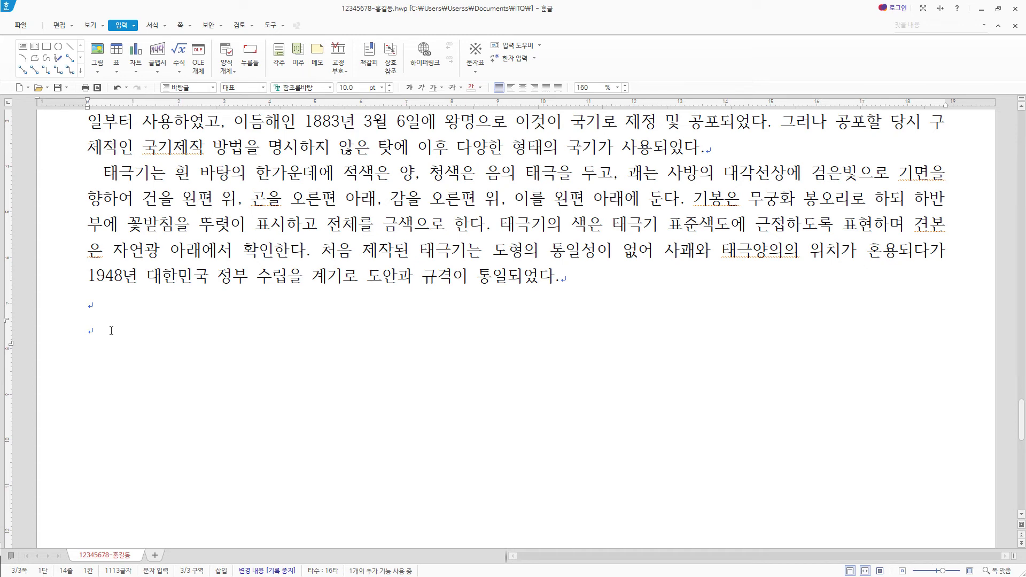
Step: Insert a ♥ symbol on the last empty line and add the heading text 국기의 게양방법 after it
key("ctrl+F10")
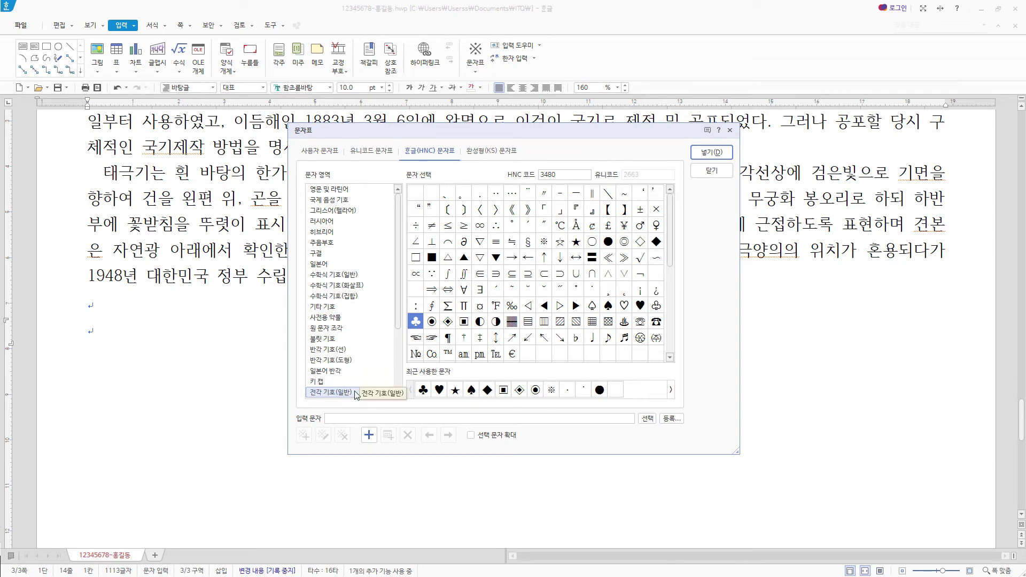
left_click(641, 307)
left_click(712, 153)
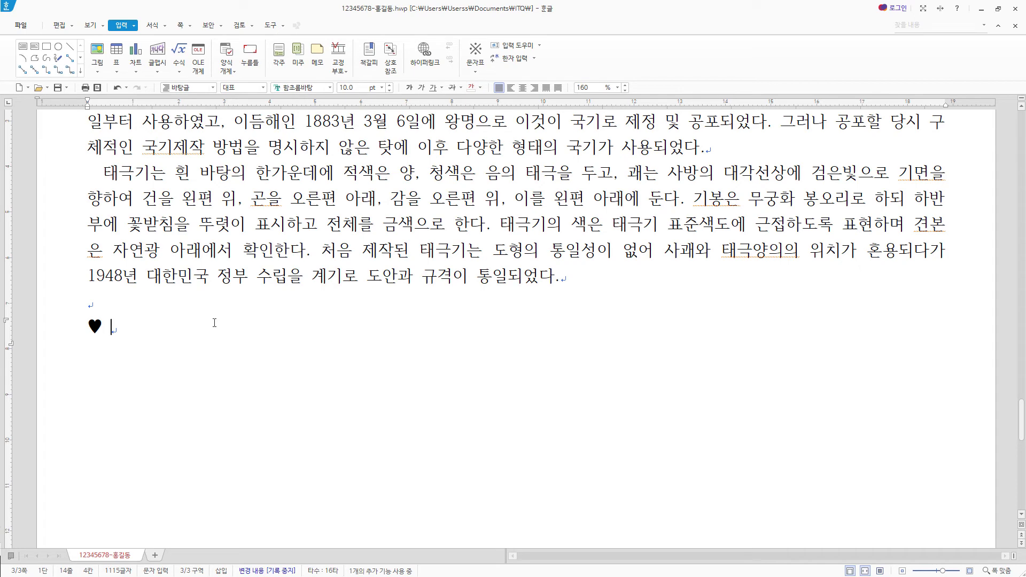
type("국기의 게양방법")
key("Return")
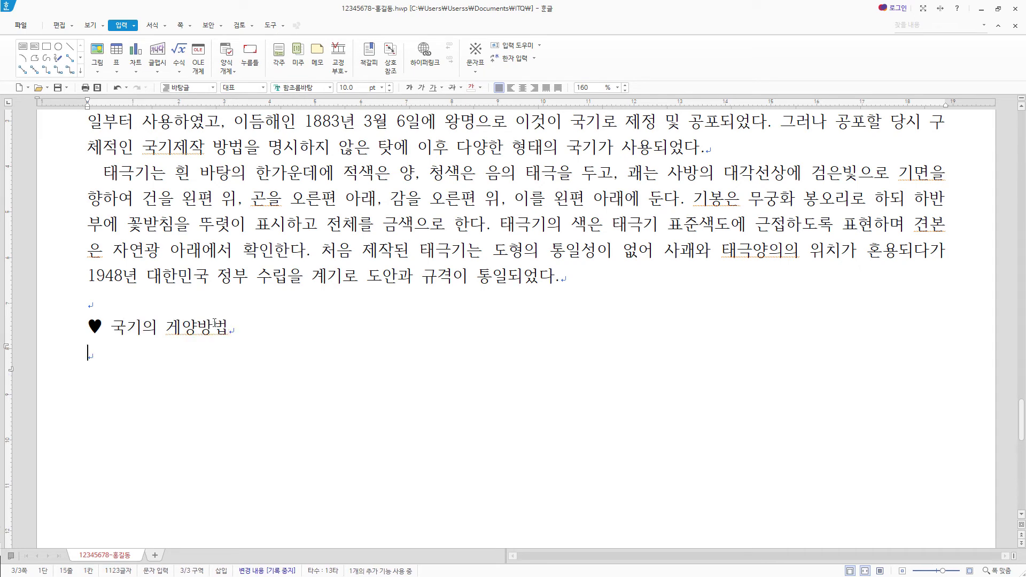
Step: Enter the six lines from 게양국기의 높이 to 국가, 지방자치단체 및 공공기관의 청사 등 under the heading, followed by two new lines
scroll(148, 293, "down", 2)
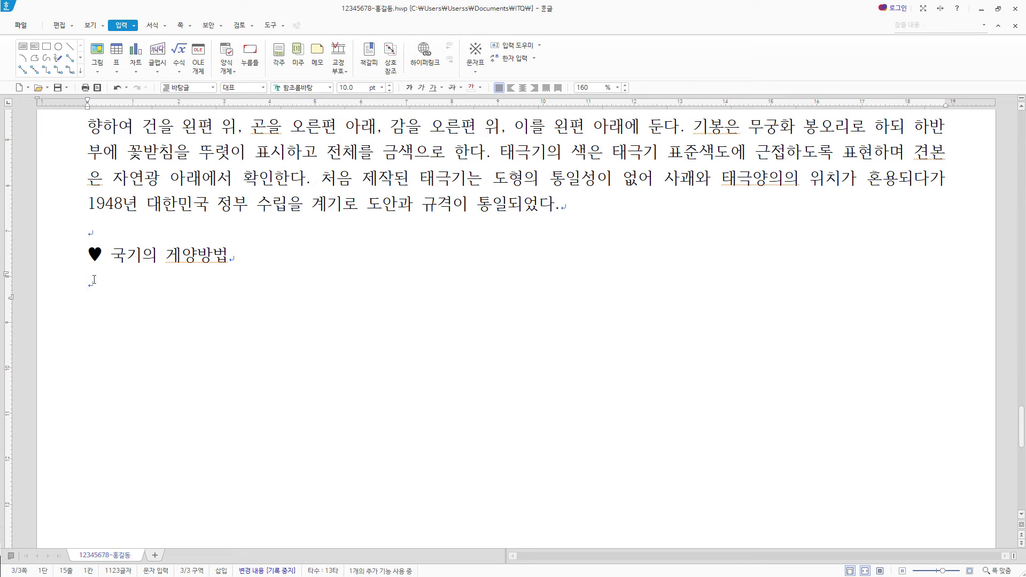
type("게양국기의 높이 경축일 또는 평일 : 깃봉과 깃면의 사이를 떼지 않고 게양 조의를 표하는 날 : 깃봉과 깃면의 사이를 세로만큼 내려 조기로 게양 국기를 전국적으로 게양하는 날 5대 국경일 및 국군의 날, 조의를 표하는 날 등 국기를 연중 게양하는 곳 : 국가, 지방자치단체 및 공공기관의 청사 등")
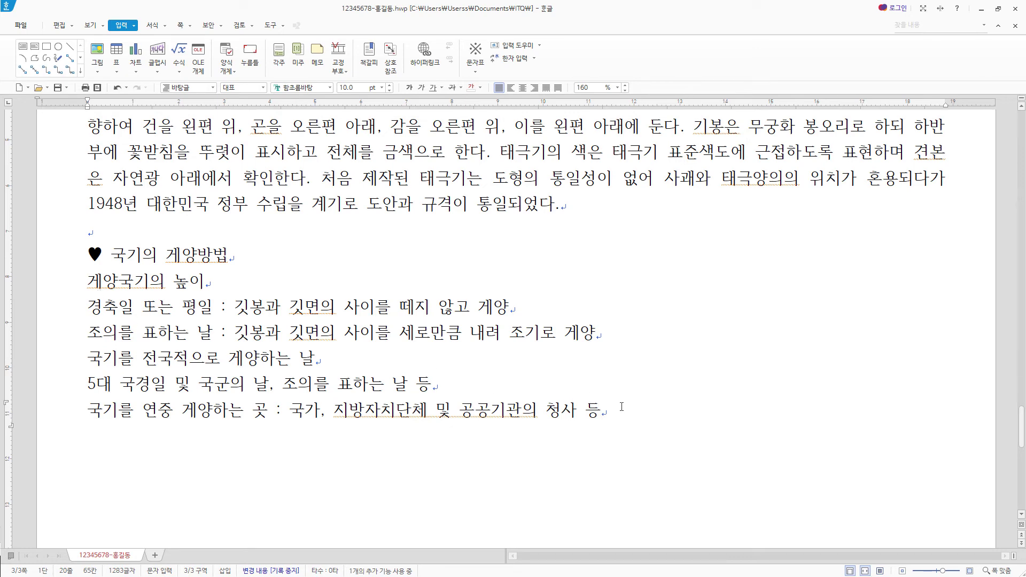
key("Return")
key("Return")
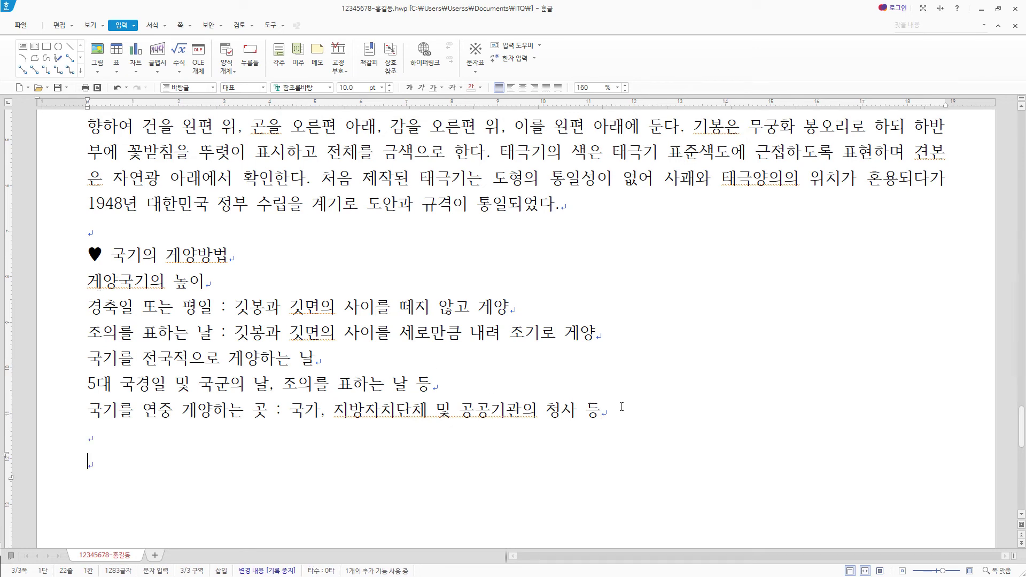
Step: Insert a ♥ symbol on the last line, add the heading 태극기에 담긴 의미 and move to the line below
scroll(572, 441, "down", 3)
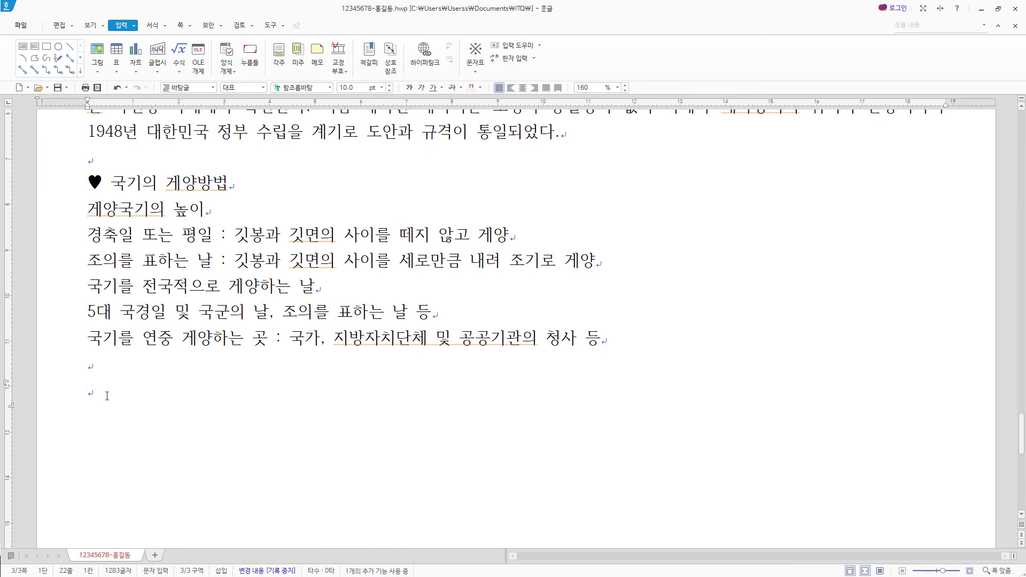
key("ctrl+F10")
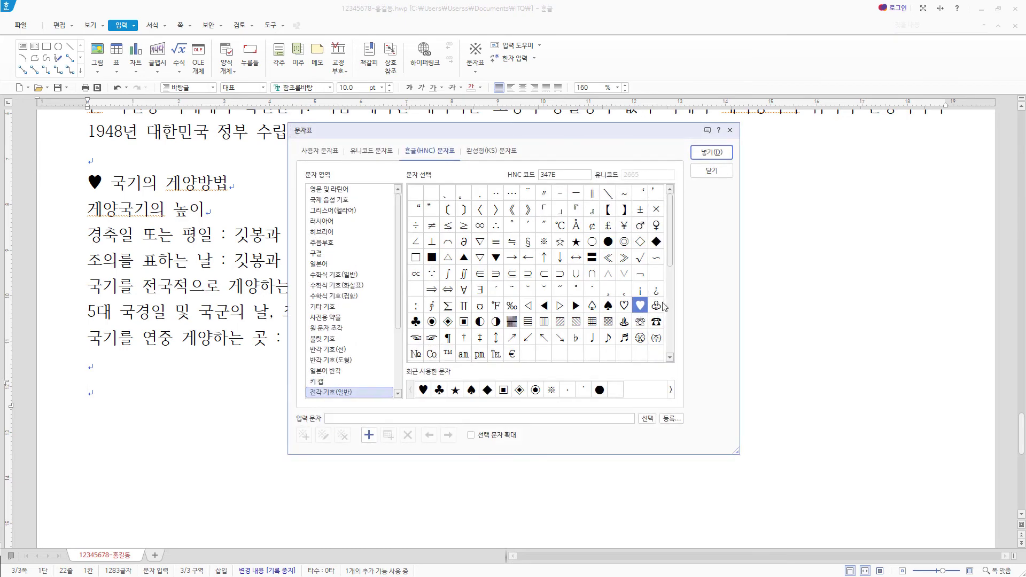
left_click(722, 155)
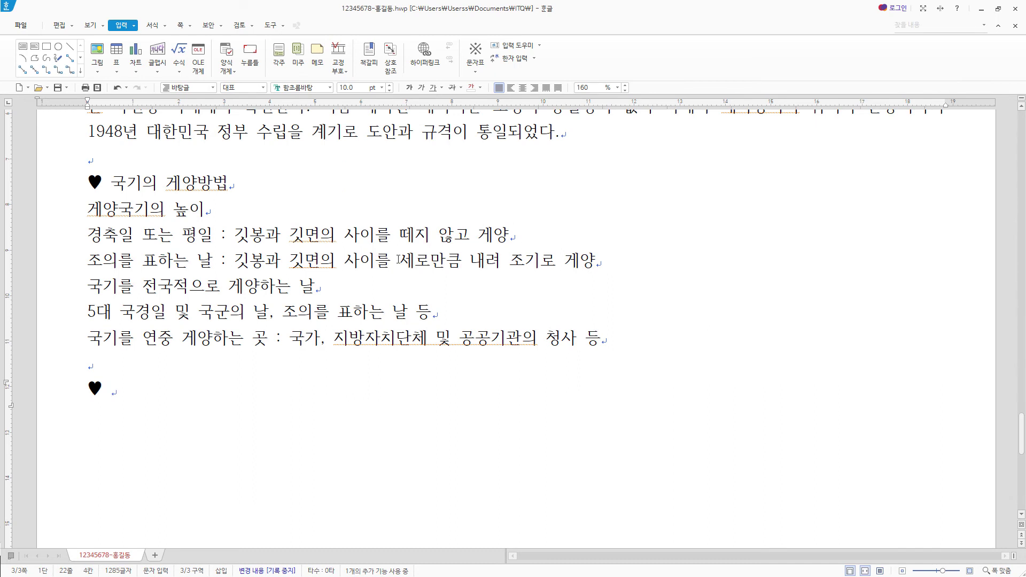
type("태극기에 담긴 의미")
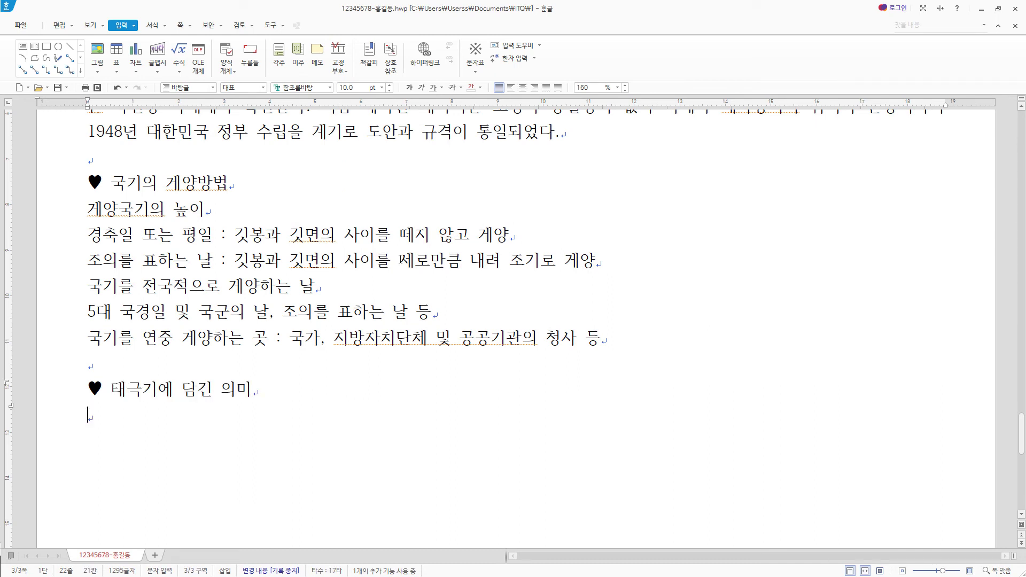
key("Down")
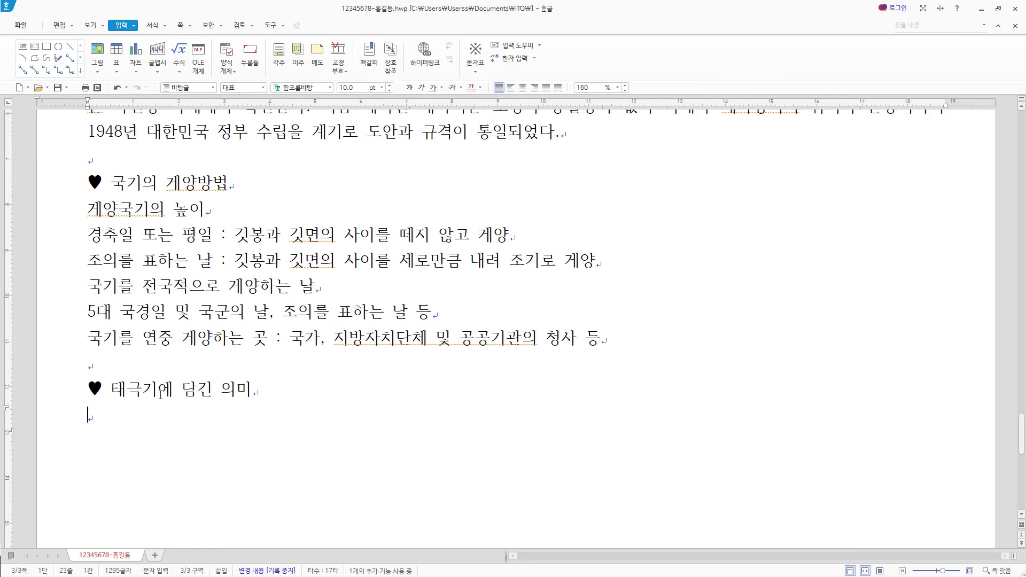
Step: Insert a table with 6 rows and 2 columns below the 태극기에 담긴 의미 heading
left_click(116, 50)
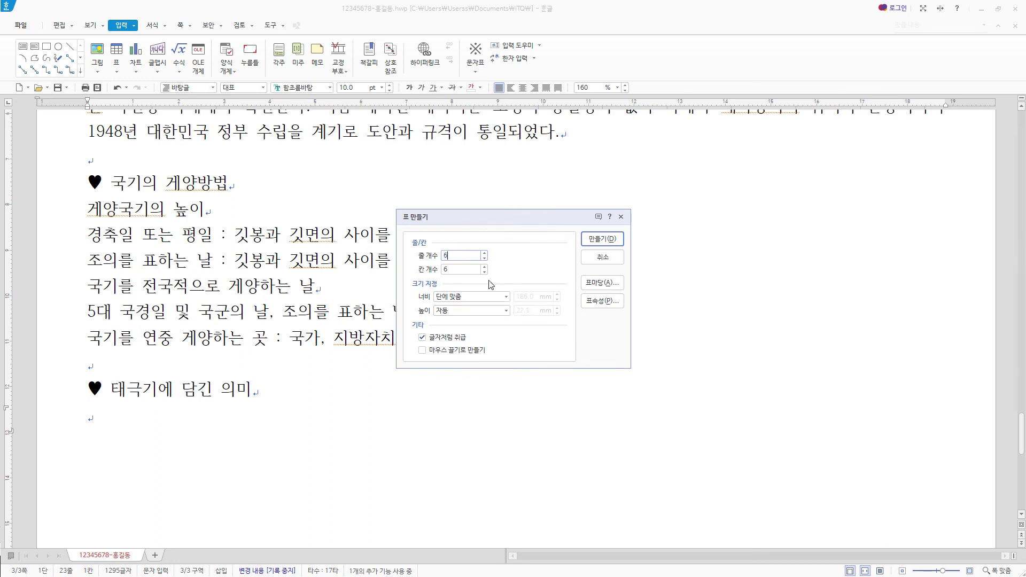
key("Tab")
type("2")
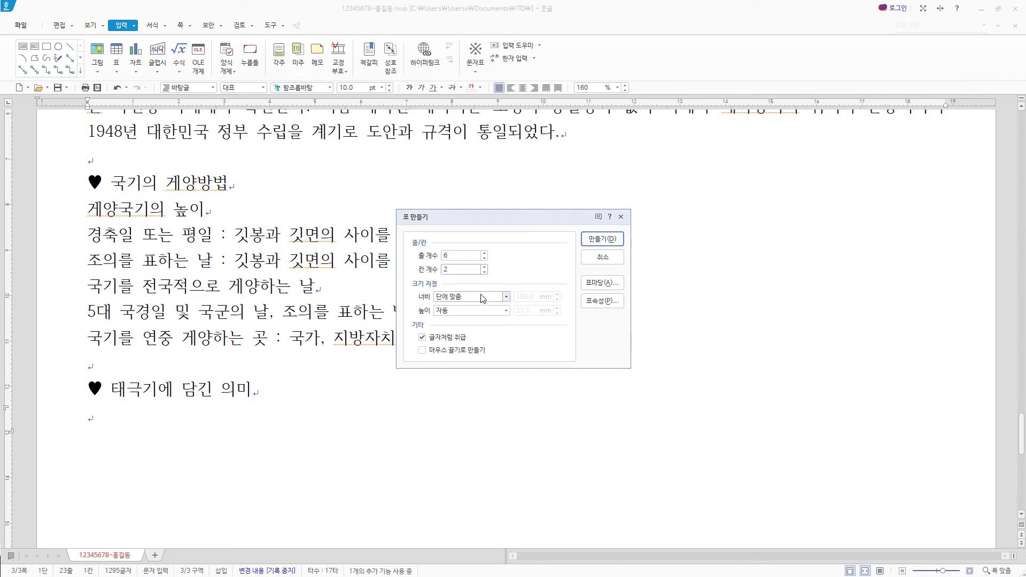
left_click(618, 243)
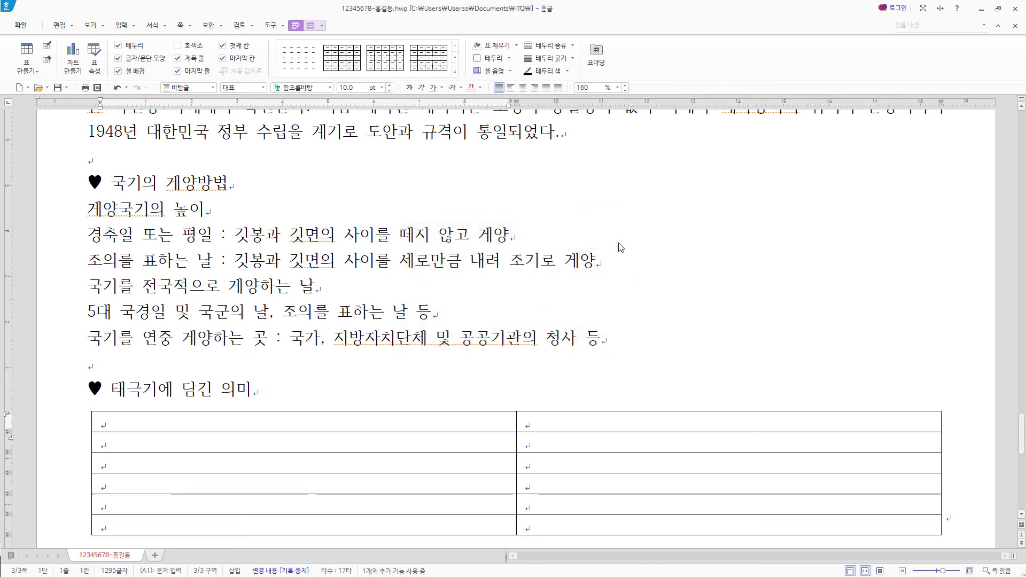
Step: Set all cells of the new table to the 굴림 font with centre alignment
mouse_move(403, 419)
left_mouse_down()
mouse_move(729, 351)
mouse_move(728, 453)
left_mouse_up()
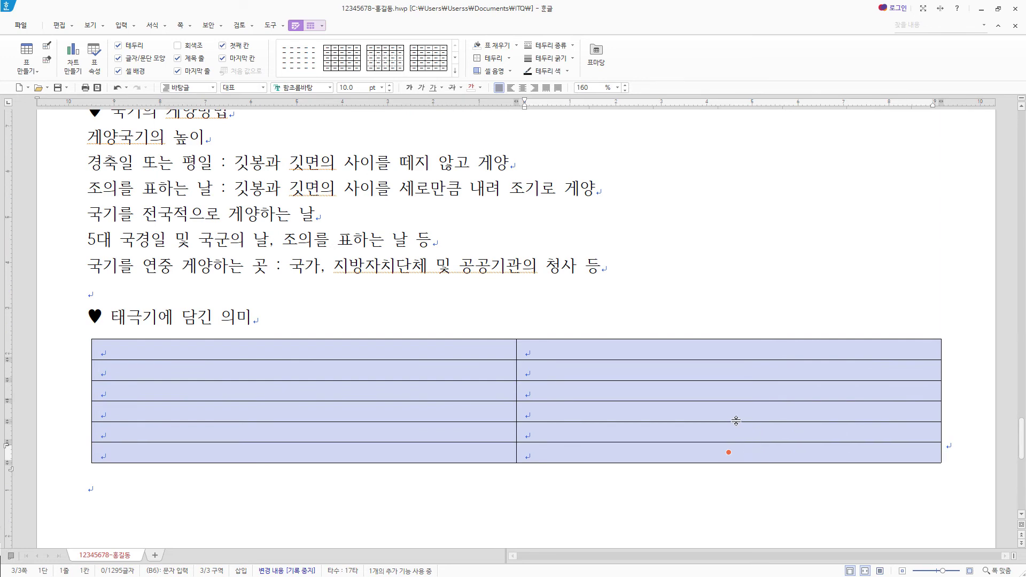
left_click(302, 88)
type("굴림")
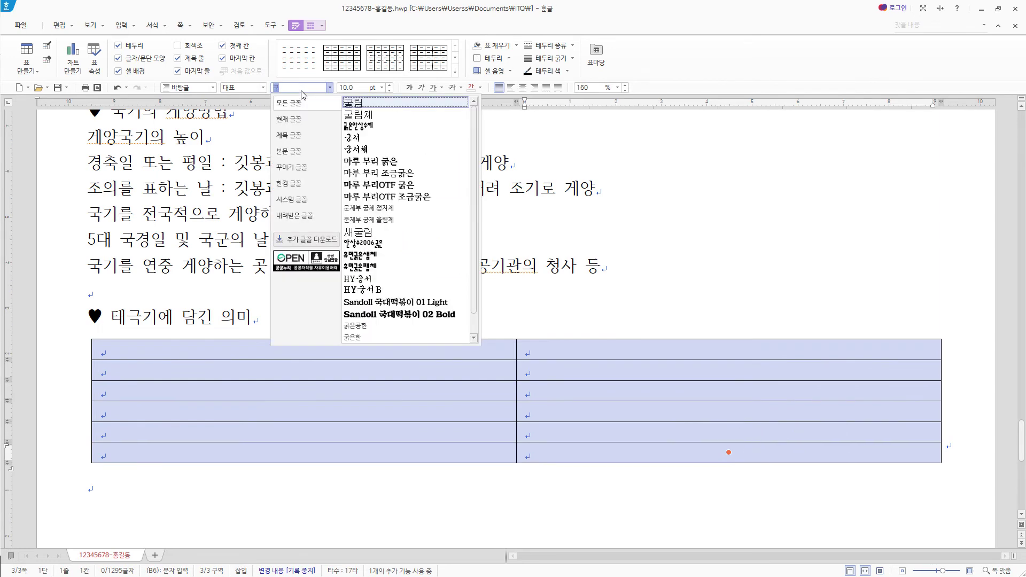
key("Return")
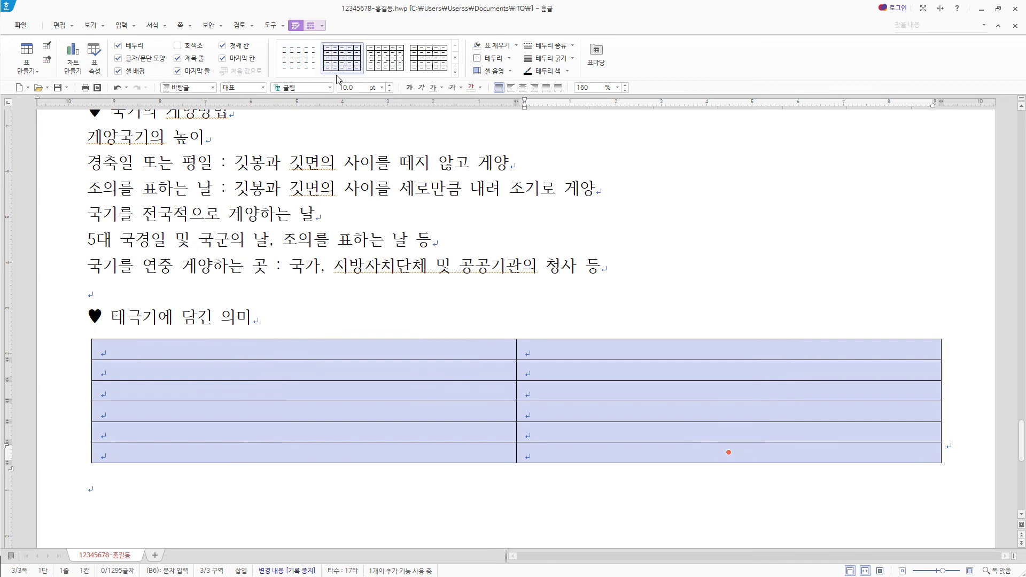
left_click(523, 87)
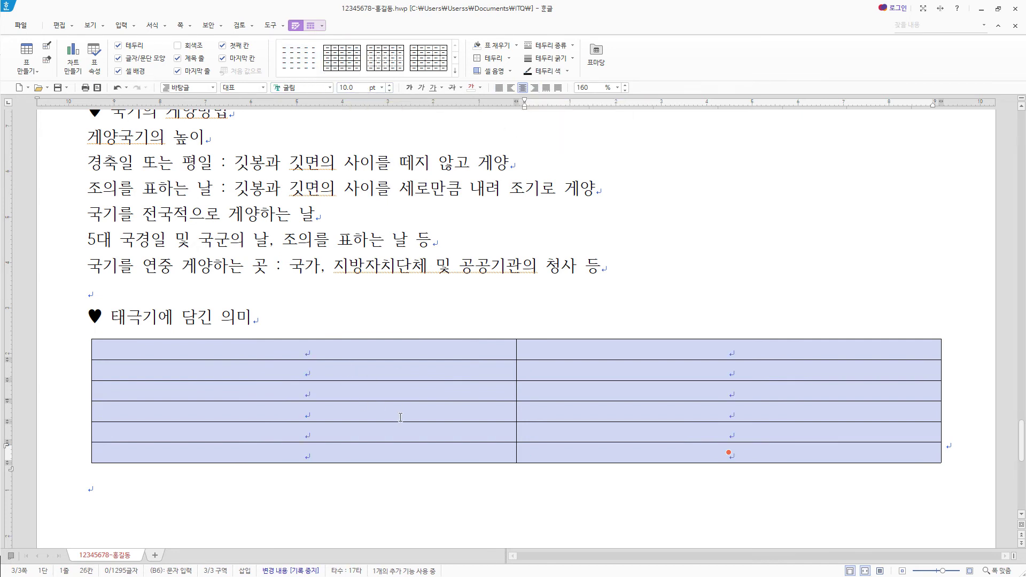
key("Escape")
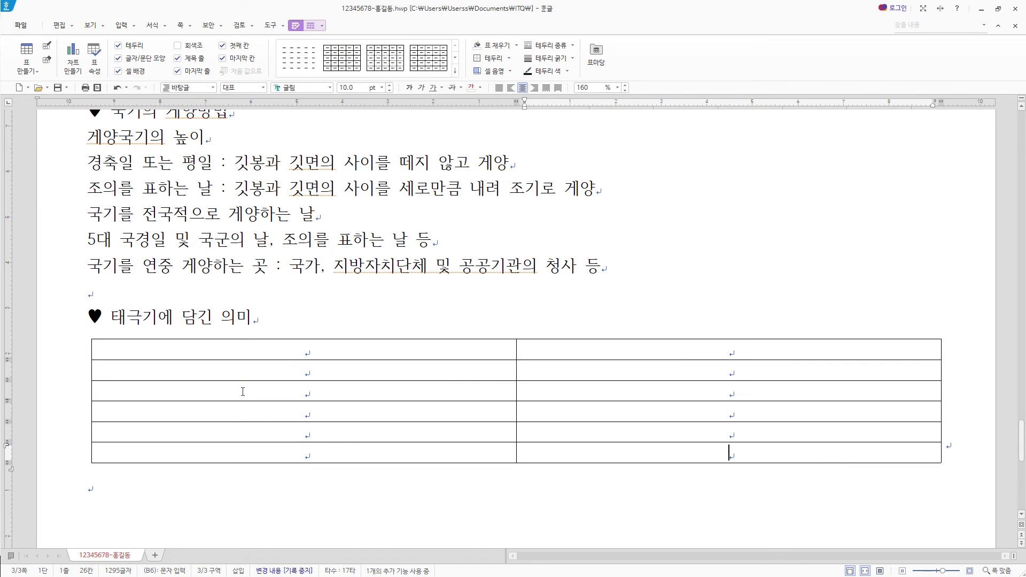
Step: Merge the first-column cells of rows 3 and 4, and those of rows 5 and 6
left_click_drag(241, 391, 240, 412)
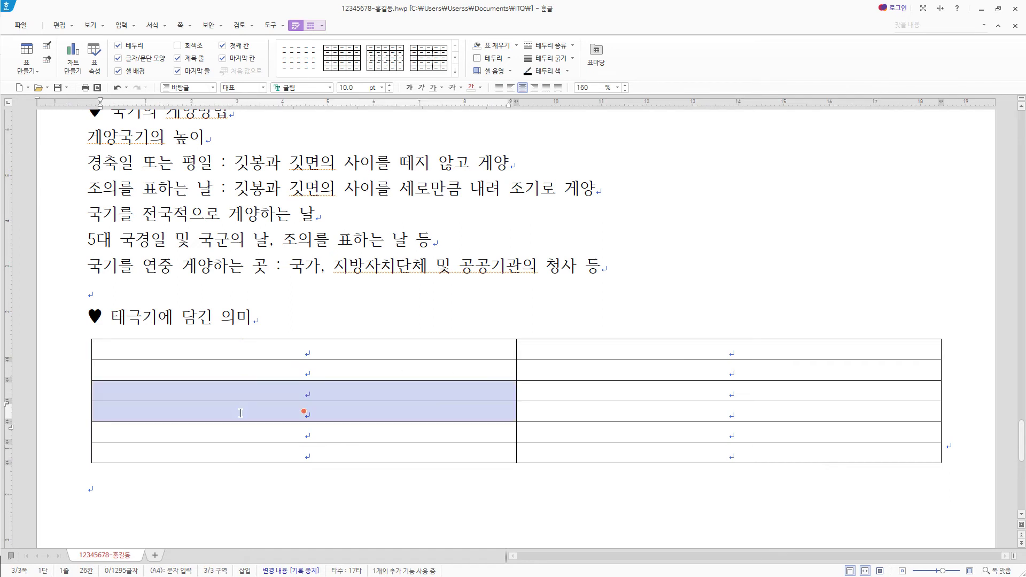
right_click(240, 413)
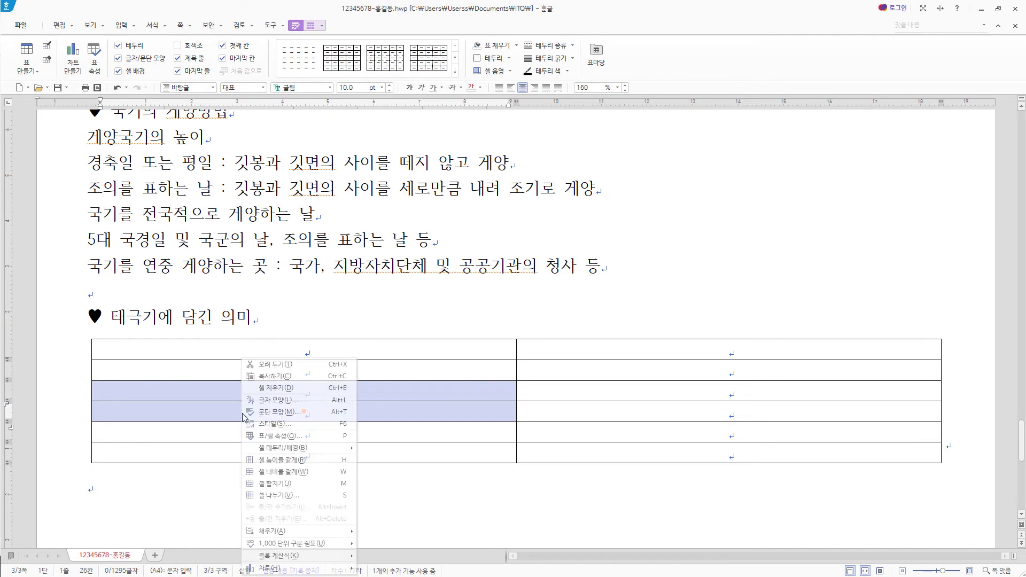
left_click(334, 486)
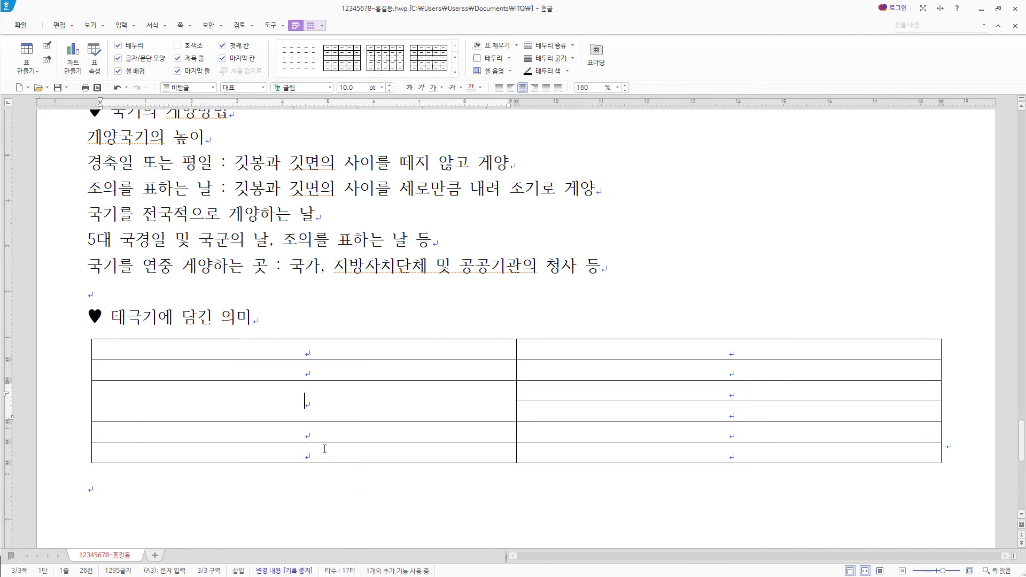
left_click_drag(325, 436, 323, 459)
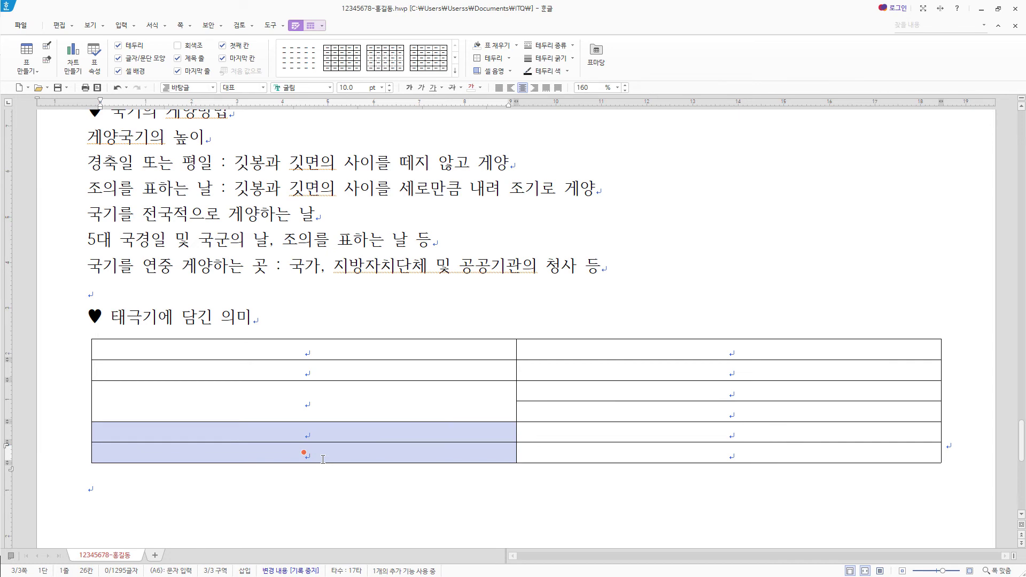
key("m")
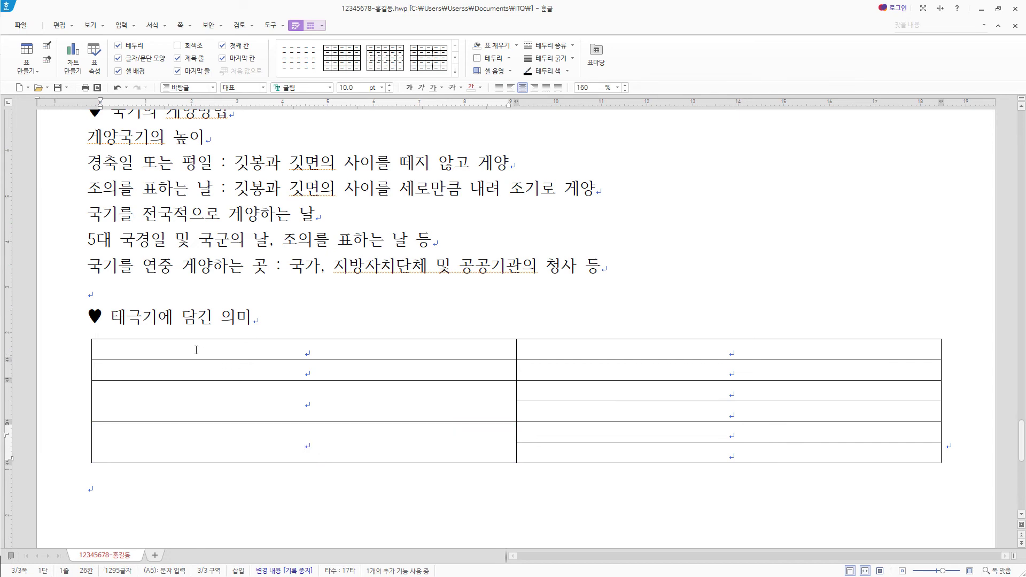
Step: Fill the table with the 구분 and 내용 entries for 흰색 바탕, 태극 문양 and 4괘(건곤감리), starting from the first cell
left_click(197, 350)
key("ctrl+v")
scroll(684, 490, "down", 3)
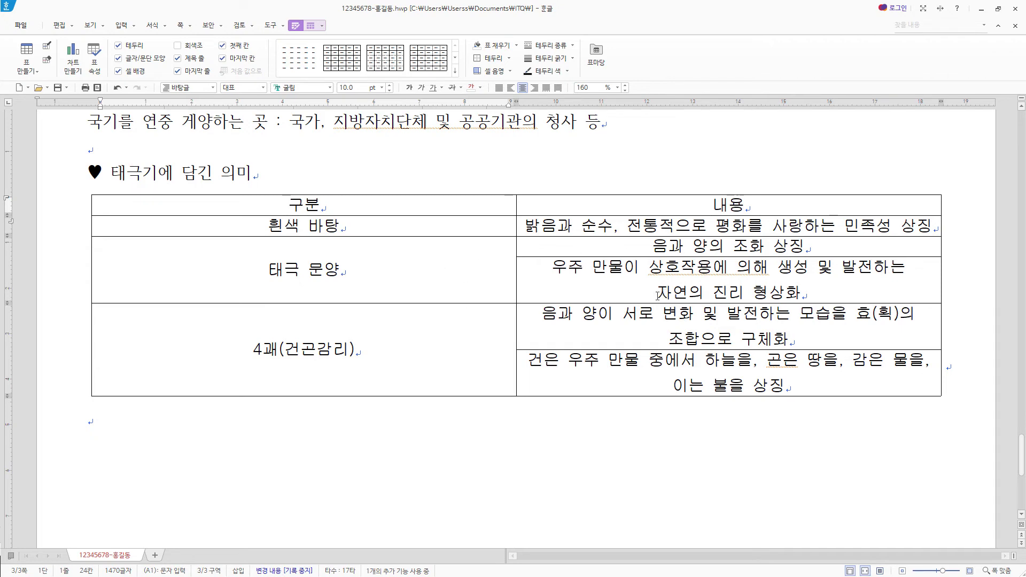
Step: Narrow the table's 구분 column so each 내용 entry fits on one line, and increase the height of all rows slightly
left_click_drag(517, 272, 279, 272)
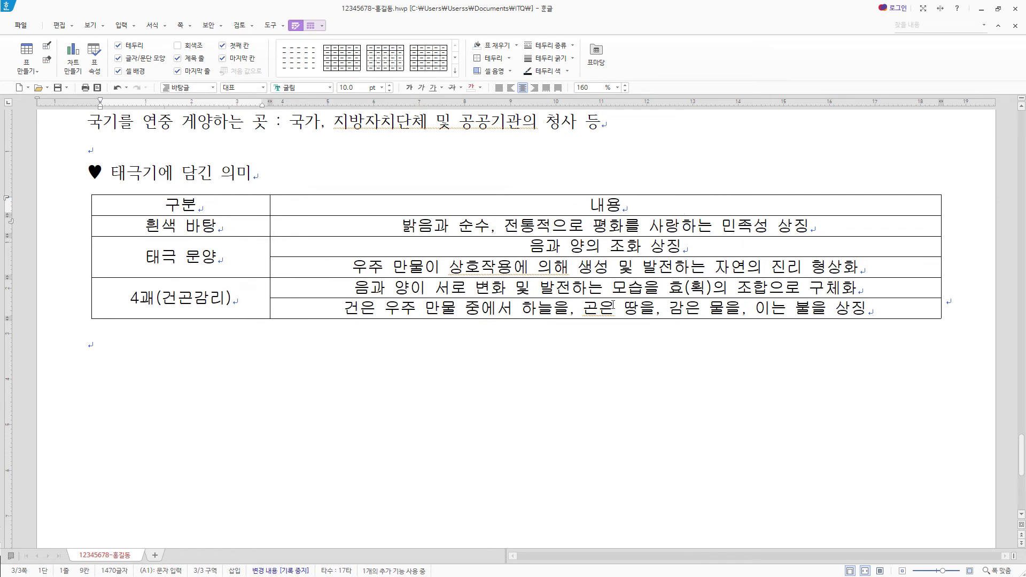
left_click(353, 308)
left_click_drag(217, 208, 452, 305)
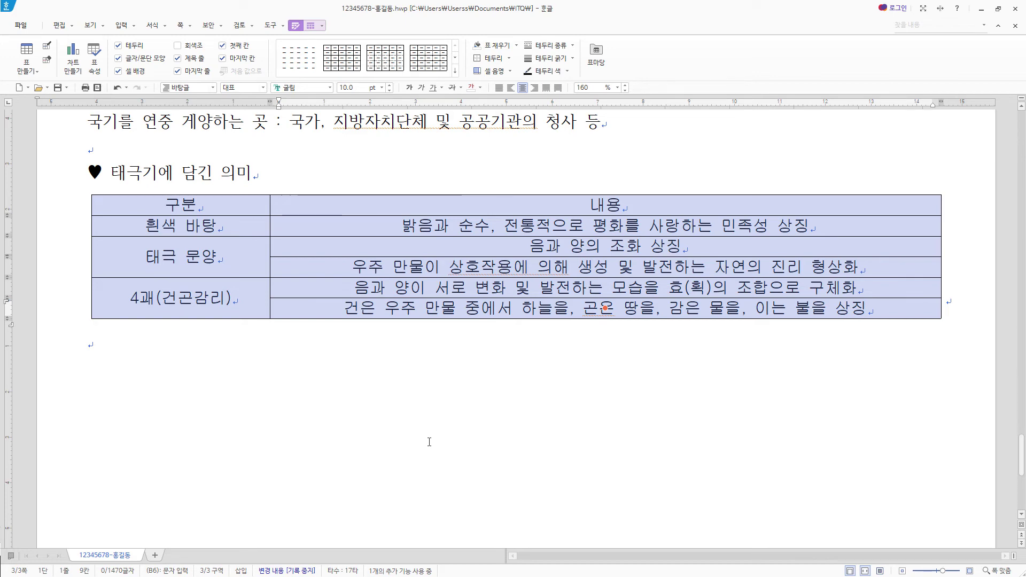
key("ctrl+Down")
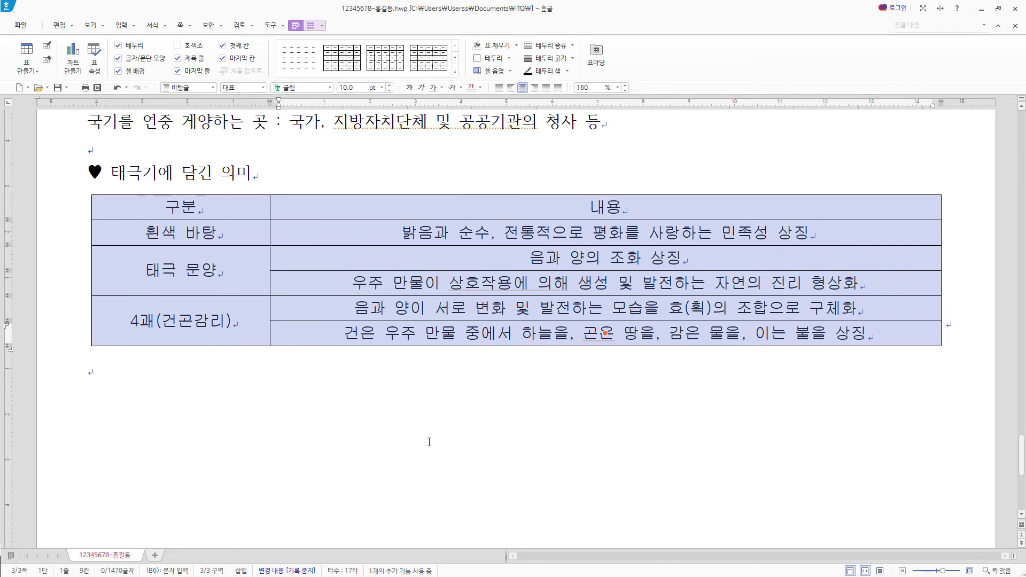
Step: Leave an empty line below the table and enter 국가기록원 on the next line
left_click(260, 370)
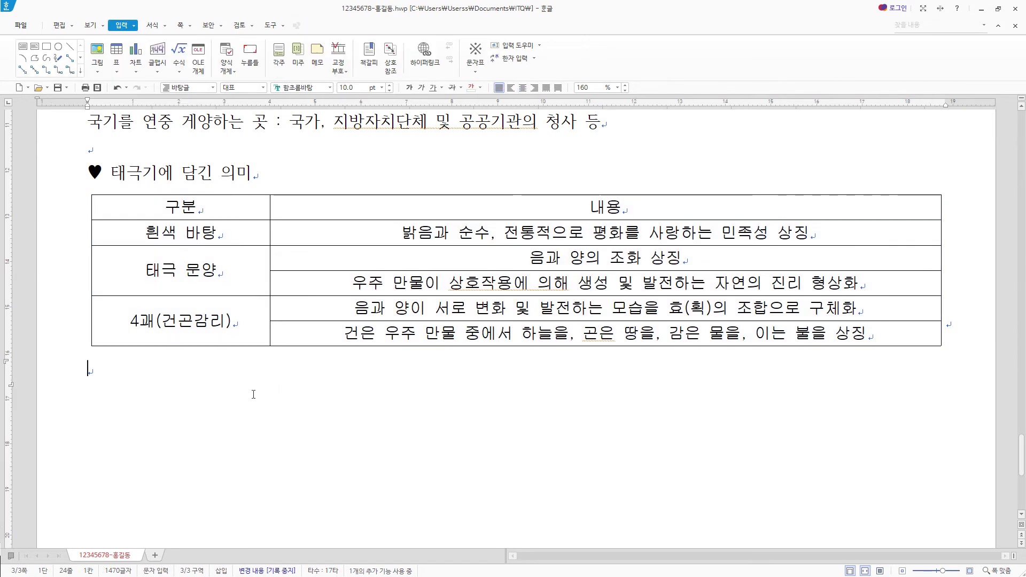
key("Return")
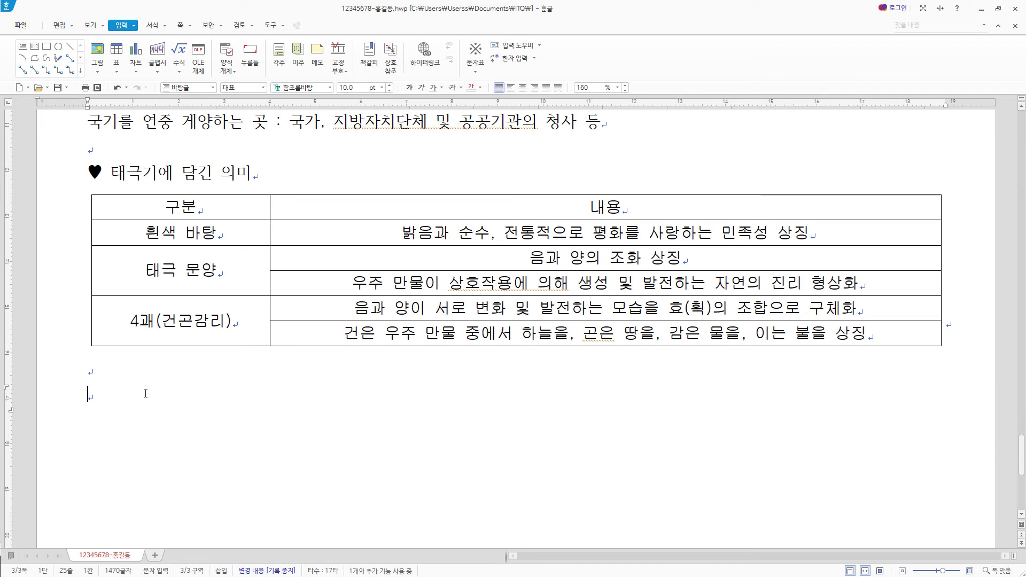
type("국가기록원")
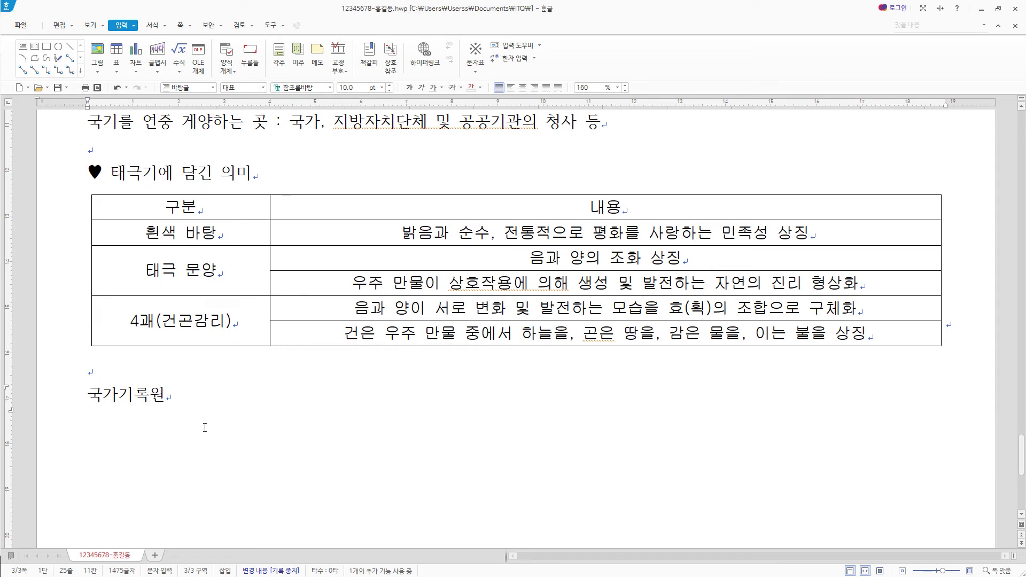
Step: Format the page title 태극기를 통해 본 태극의 이해 in 돋움 at 18 pt
scroll(367, 293, "up", 10)
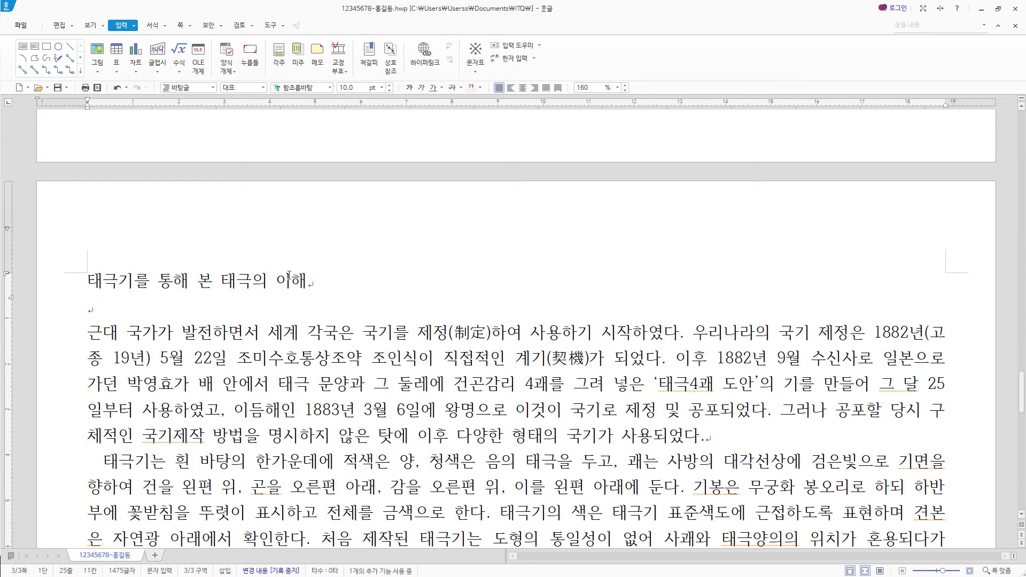
left_click_drag(289, 276, 58, 272)
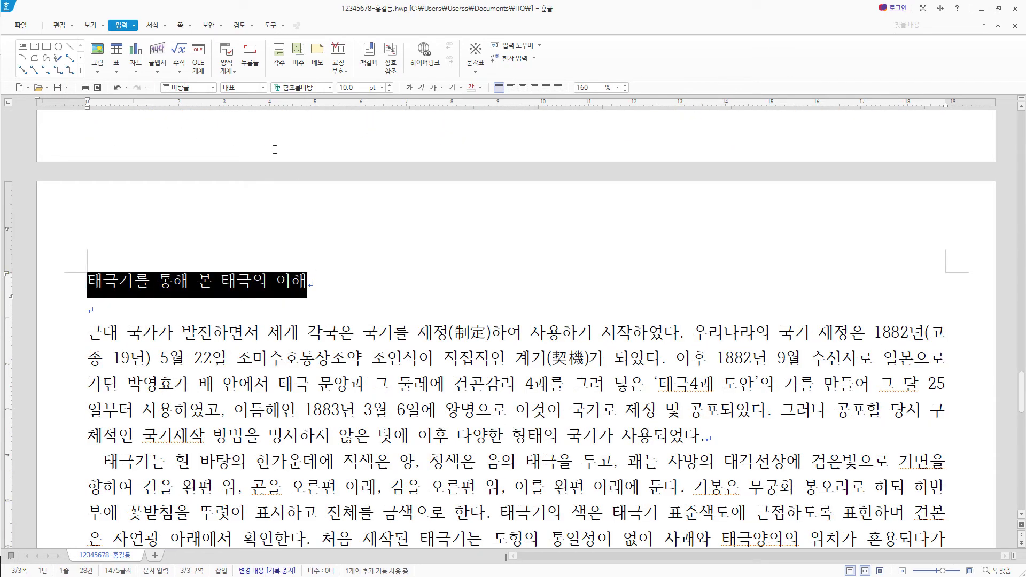
left_click(299, 87)
type("돋움")
key("Return")
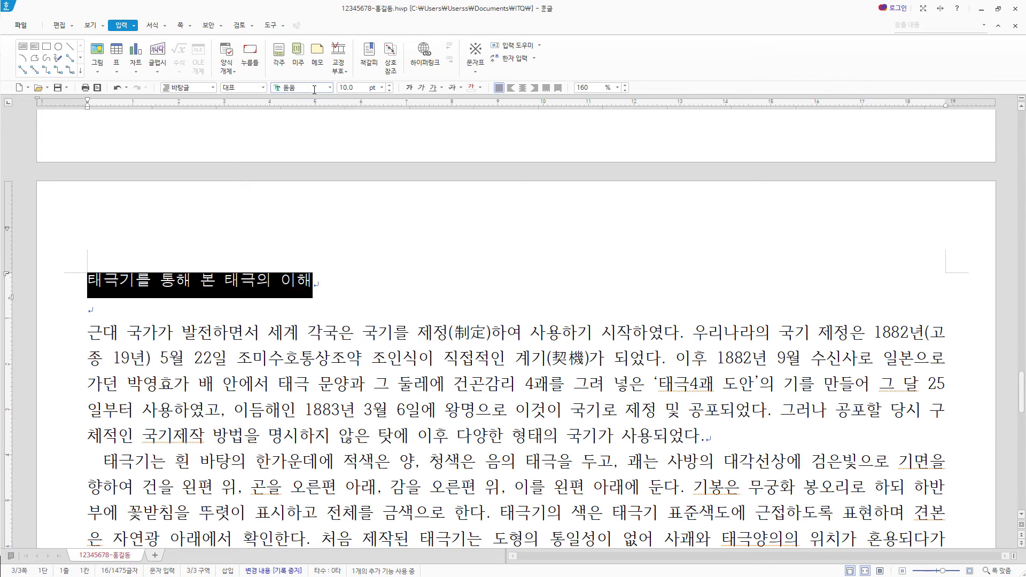
left_click(347, 88)
type("18")
key("Return")
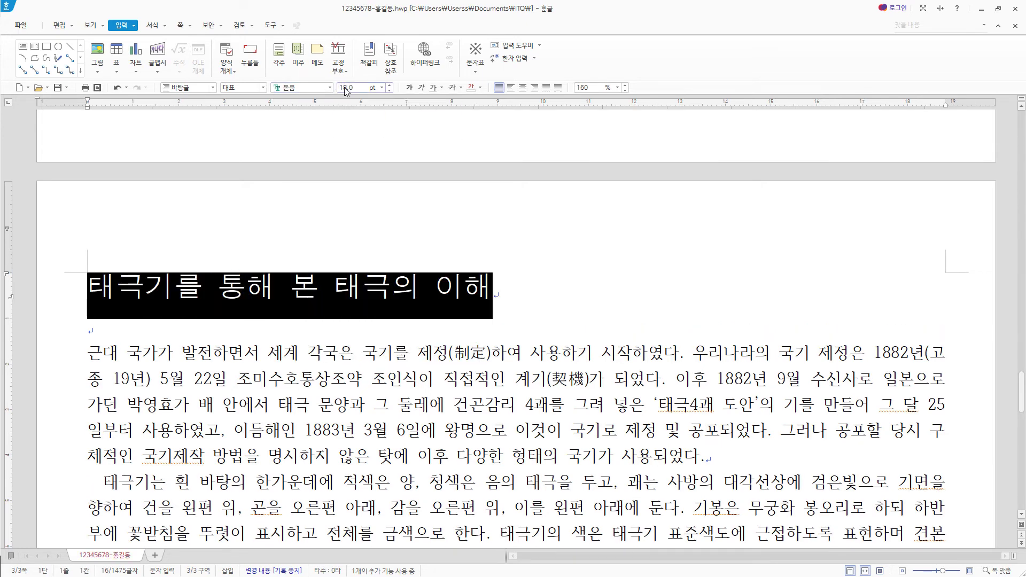
Step: Make the page title bold and centred, and add the 덧말 우리나라 국기 above it
key("ctrl+b")
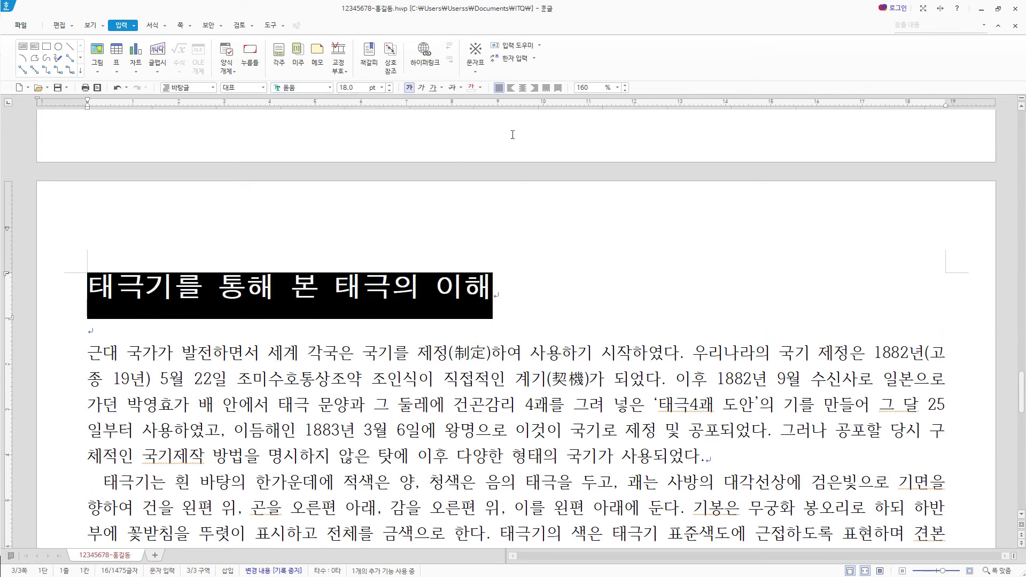
left_click(522, 88)
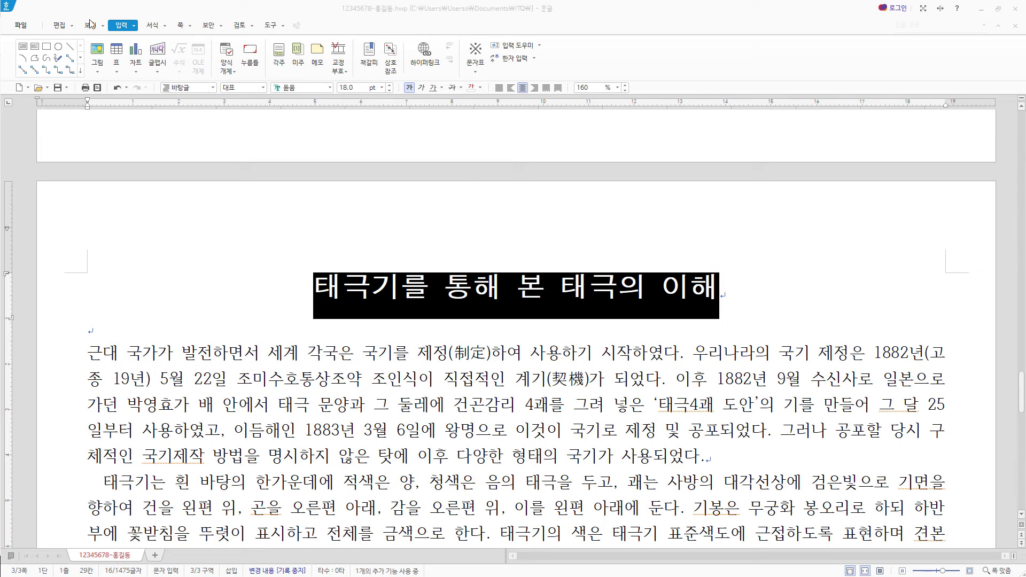
left_click(134, 26)
left_click(142, 207)
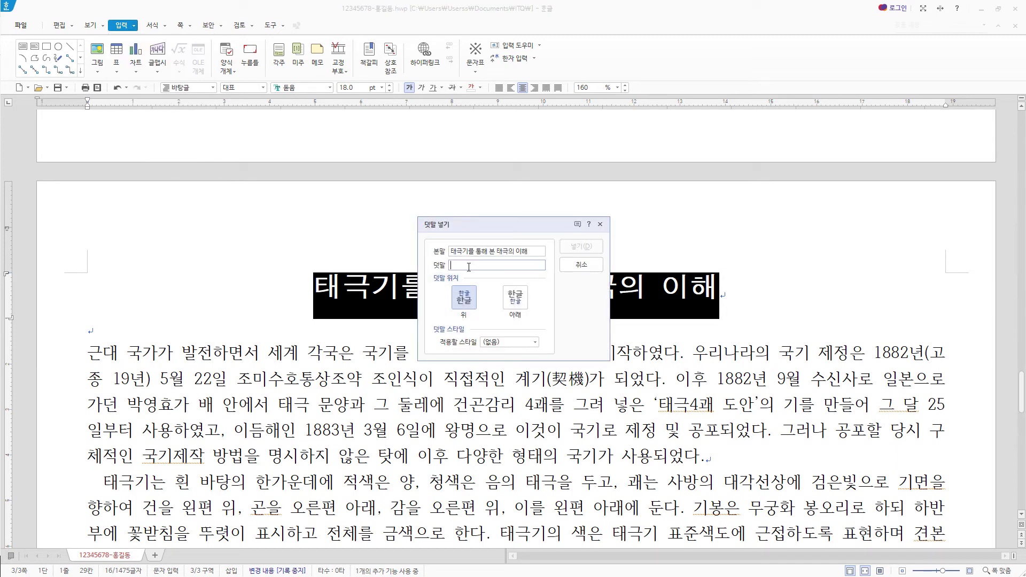
type("우리나라 국기")
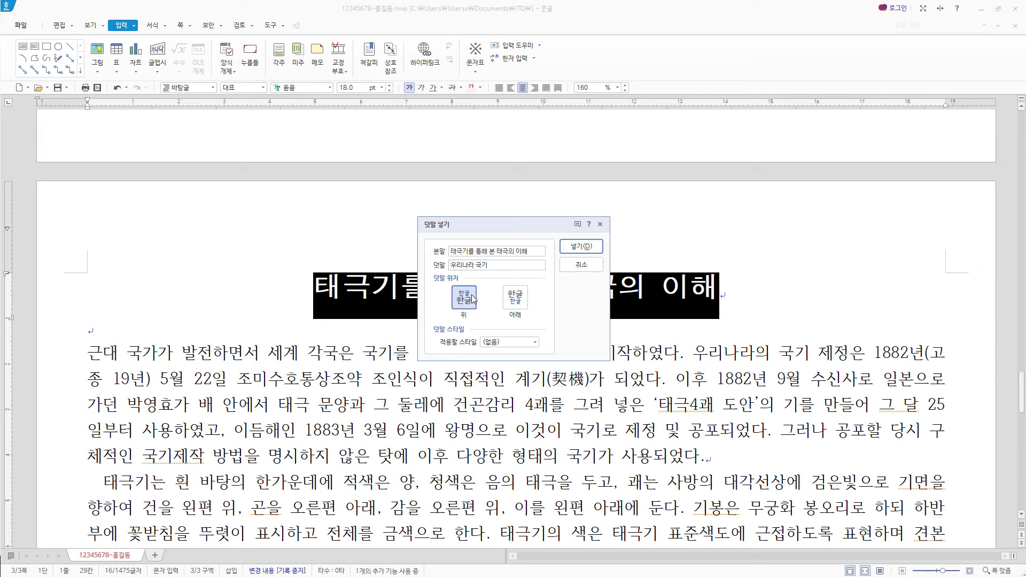
left_click(581, 247)
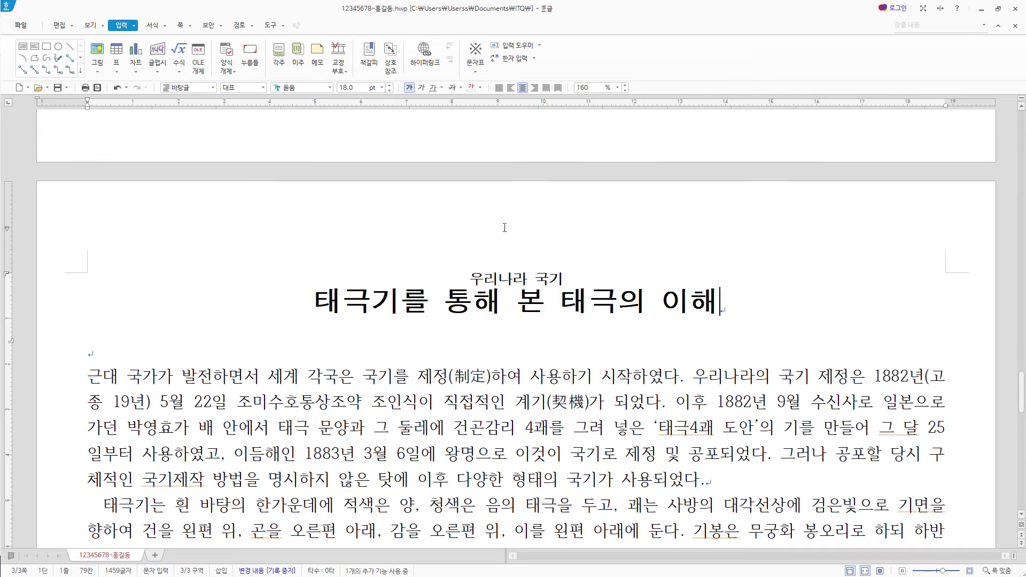
Step: Create a 머리말 for 양쪽 pages without a preset layout and enter 국가의 상징 in it
key("Down")
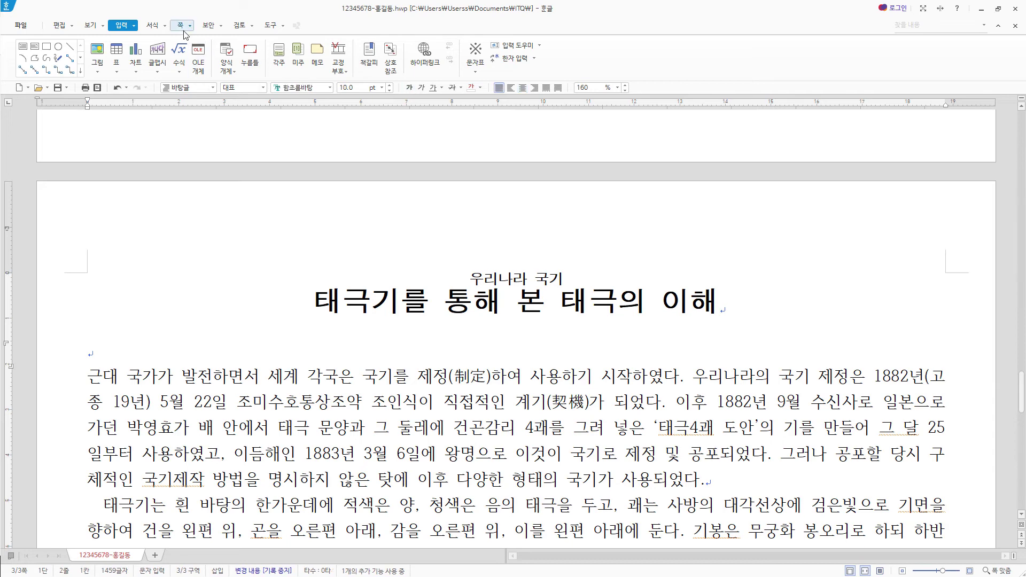
left_click(182, 26)
left_click(169, 75)
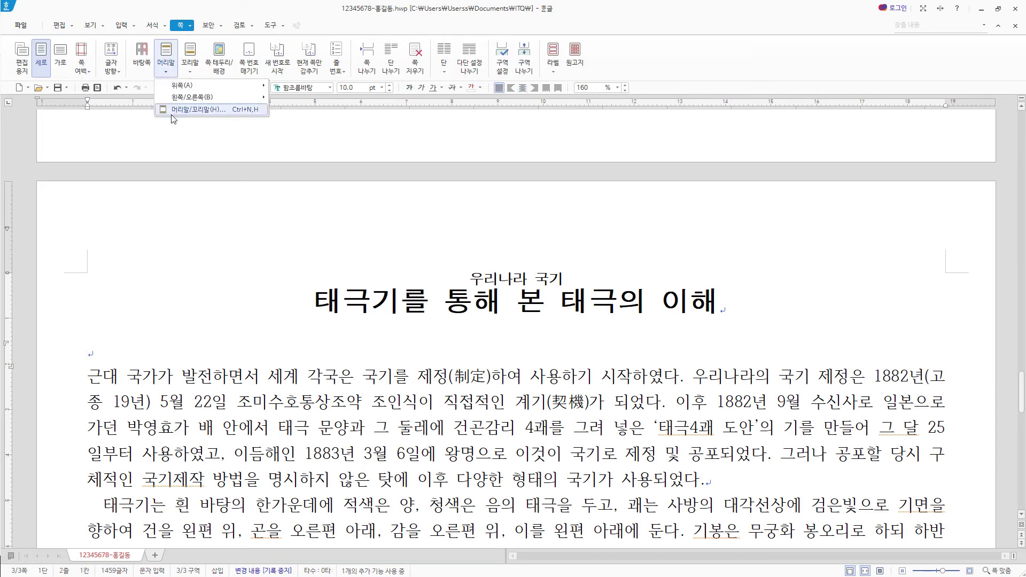
left_click(176, 114)
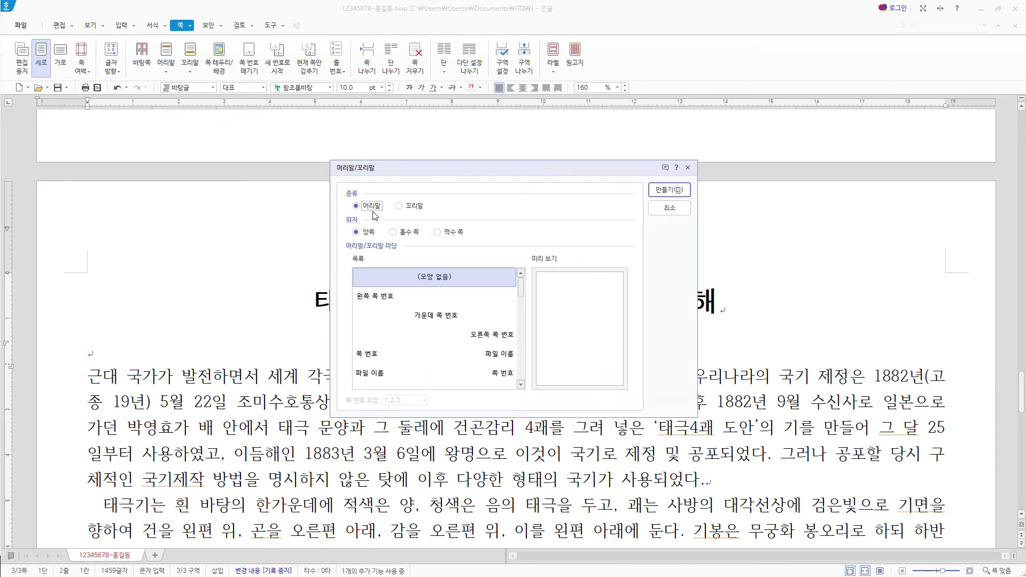
left_click(679, 191)
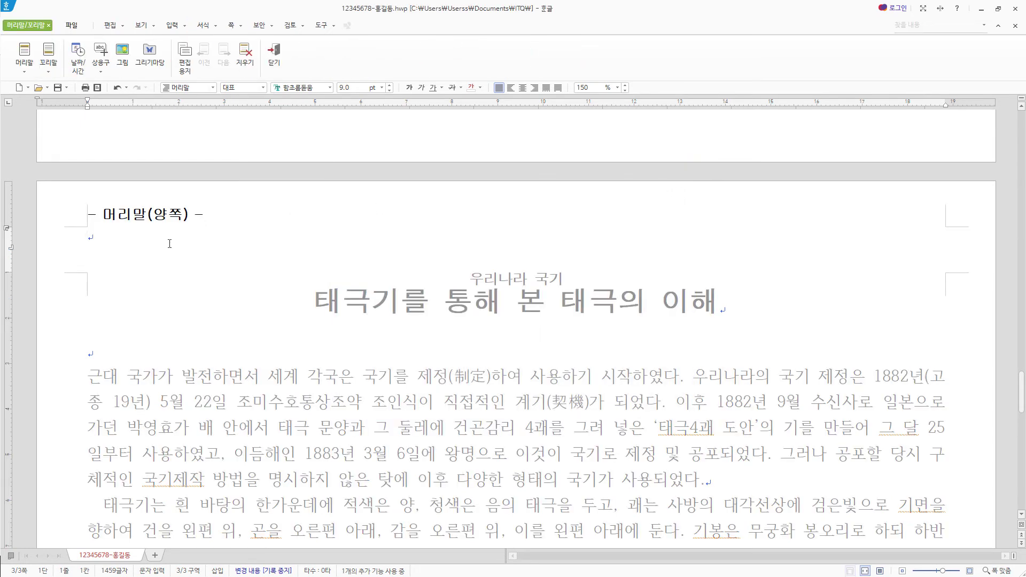
type("국가의 상징")
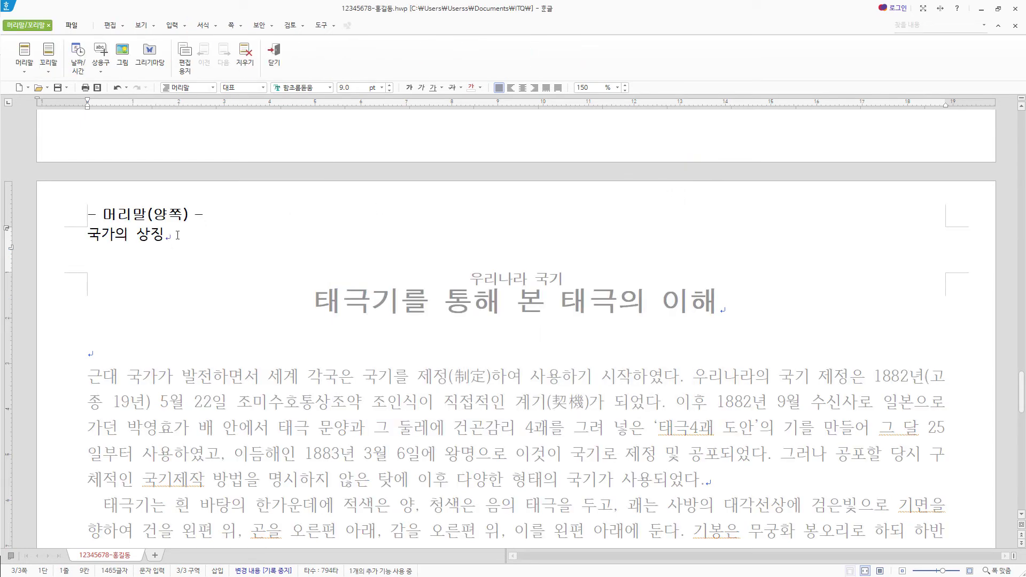
Step: Format the header text 국가의 상징 in 굴림 at 10 pt, right-aligned, and return to the body text
left_click_drag(169, 243, 92, 241)
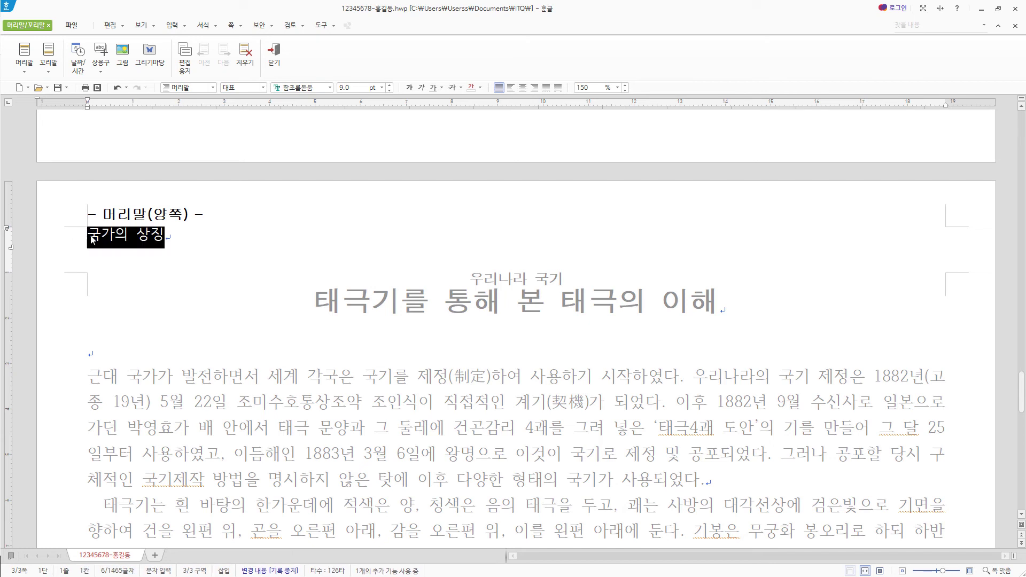
left_click(305, 90)
type("굴림")
key("Return")
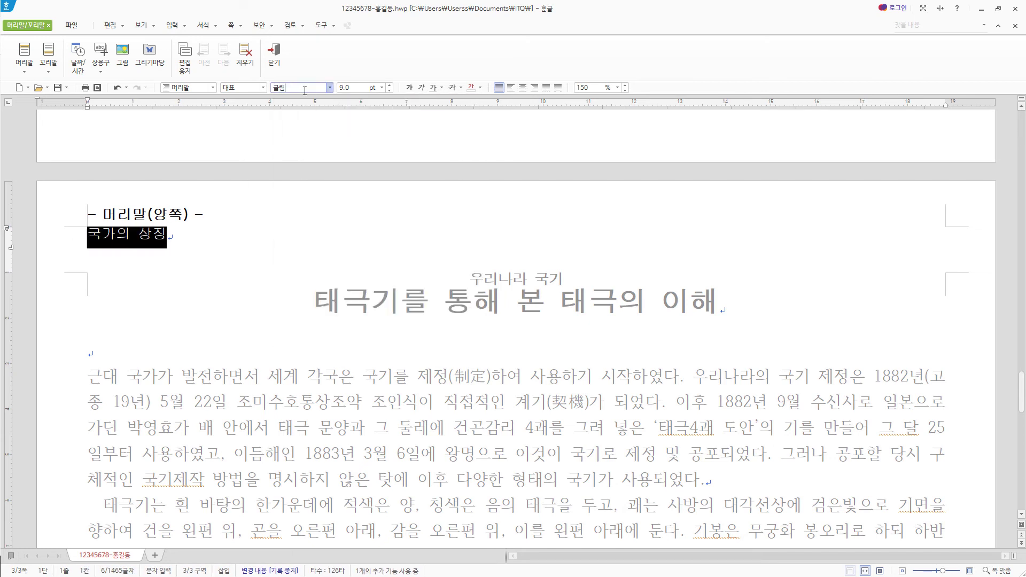
left_click(390, 85)
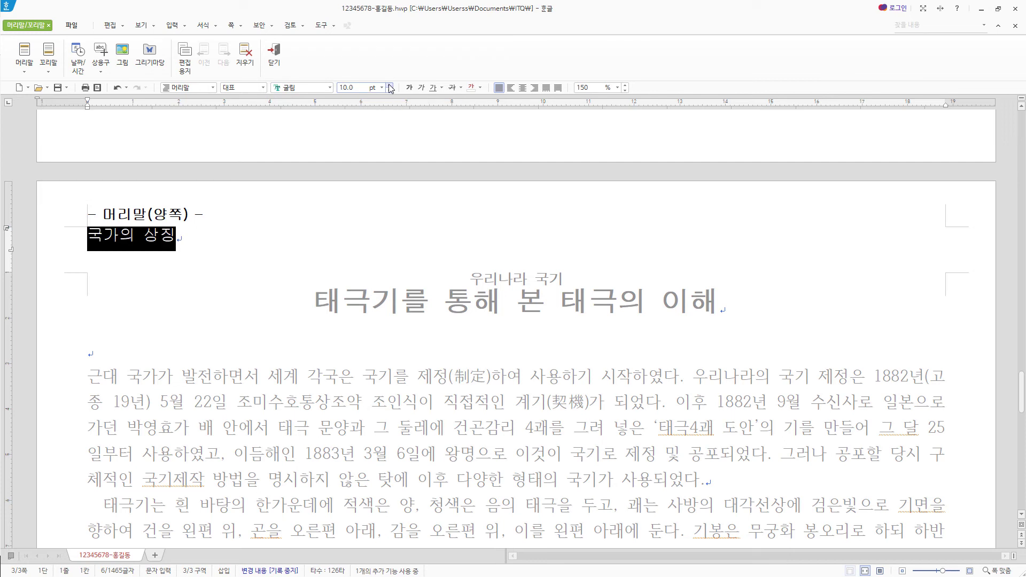
left_click(535, 88)
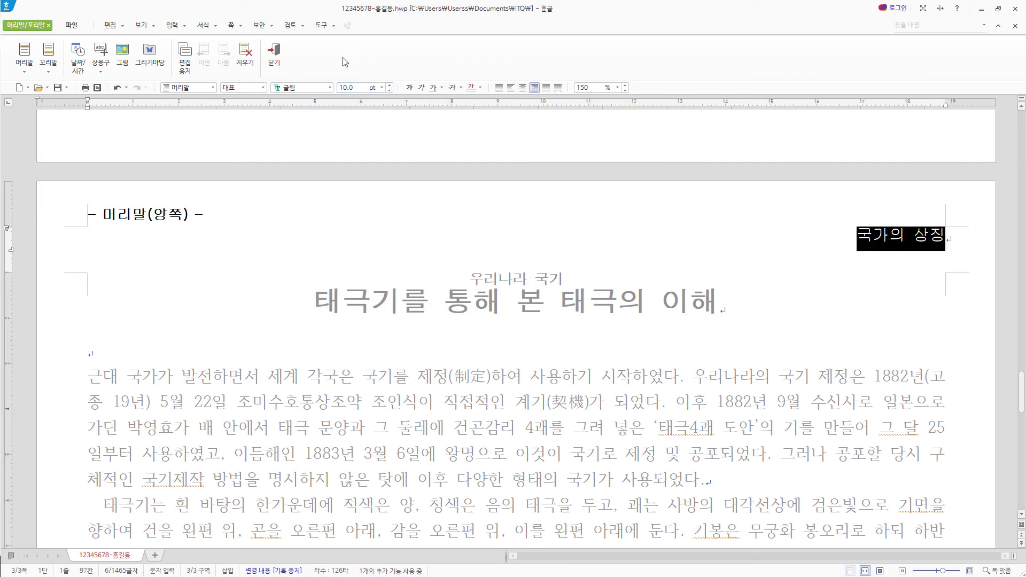
left_click(275, 52)
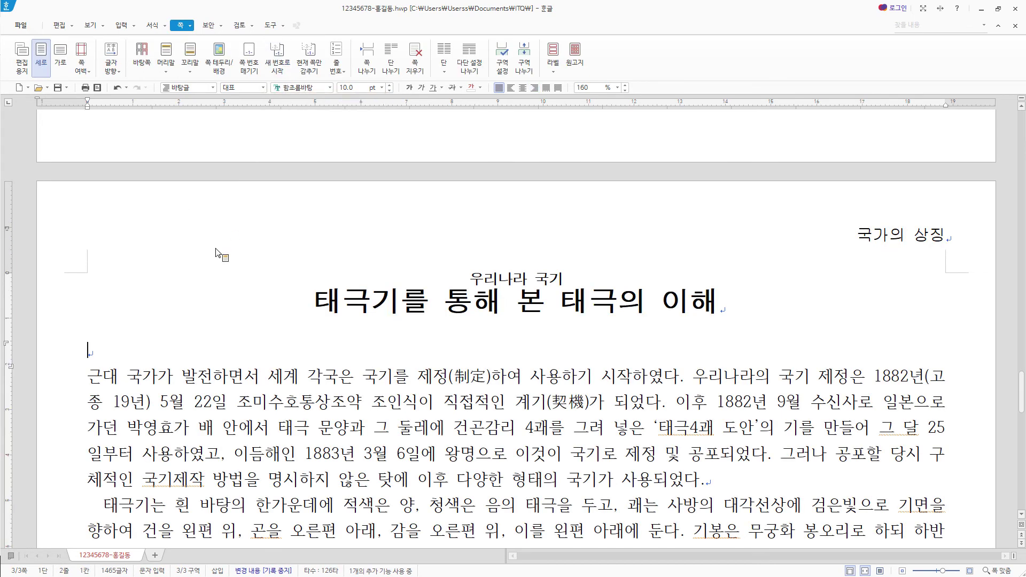
Step: Decorate the first letter 근 of the opening paragraph as a two-line drop cap in 궁서 with a yellow fill
scroll(160, 301, "down", 2)
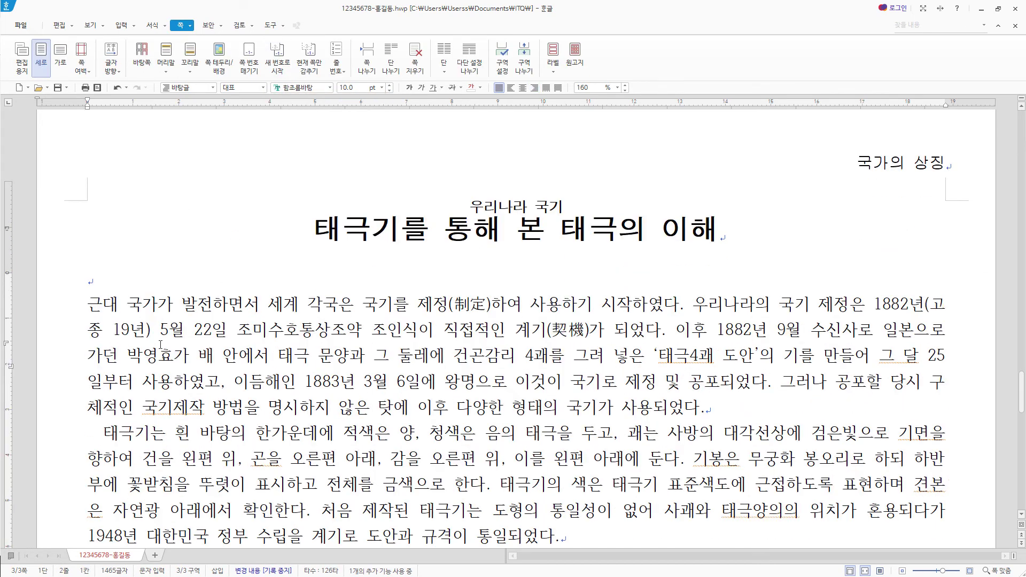
left_click(88, 308)
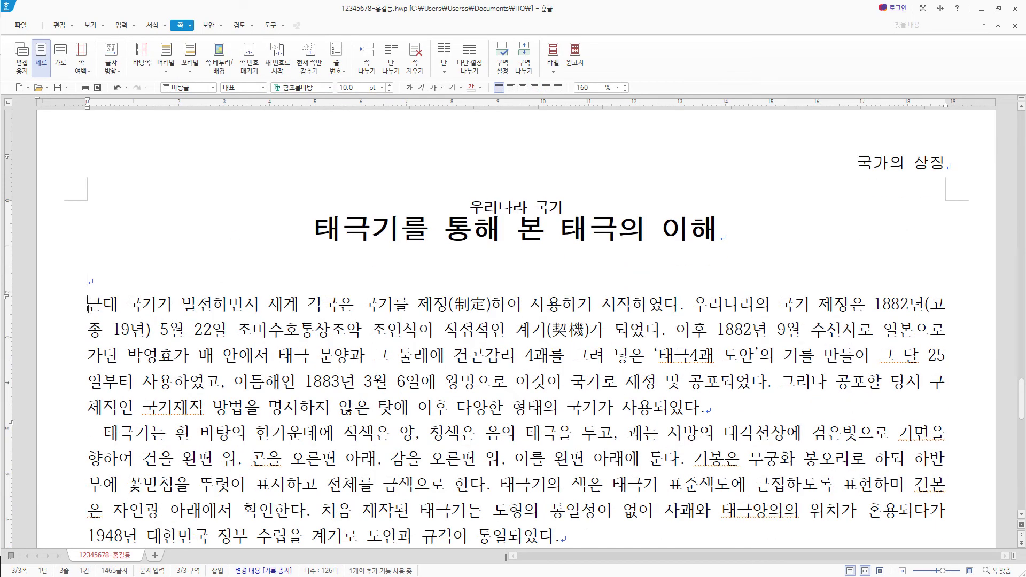
left_click(152, 25)
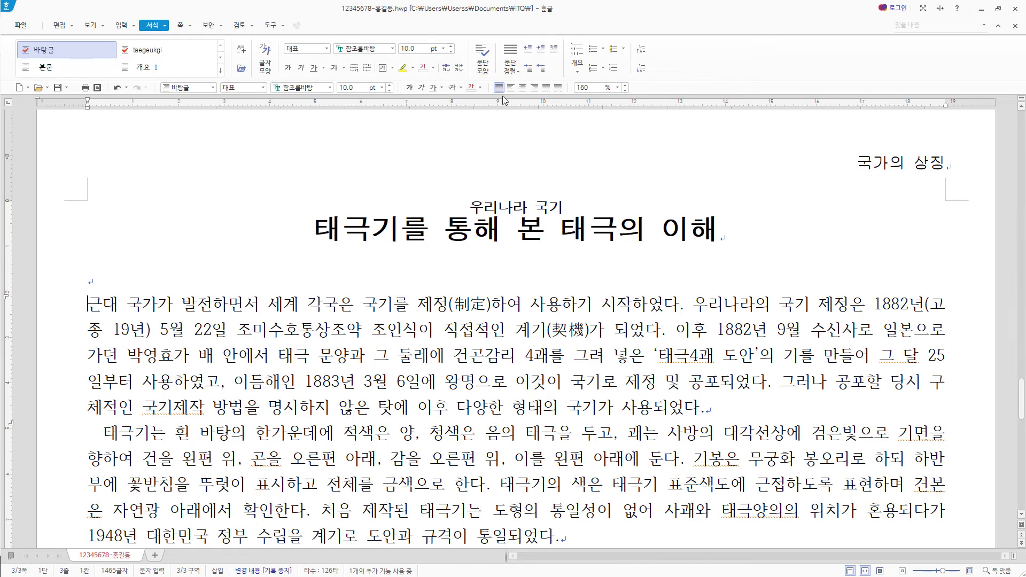
left_click(554, 50)
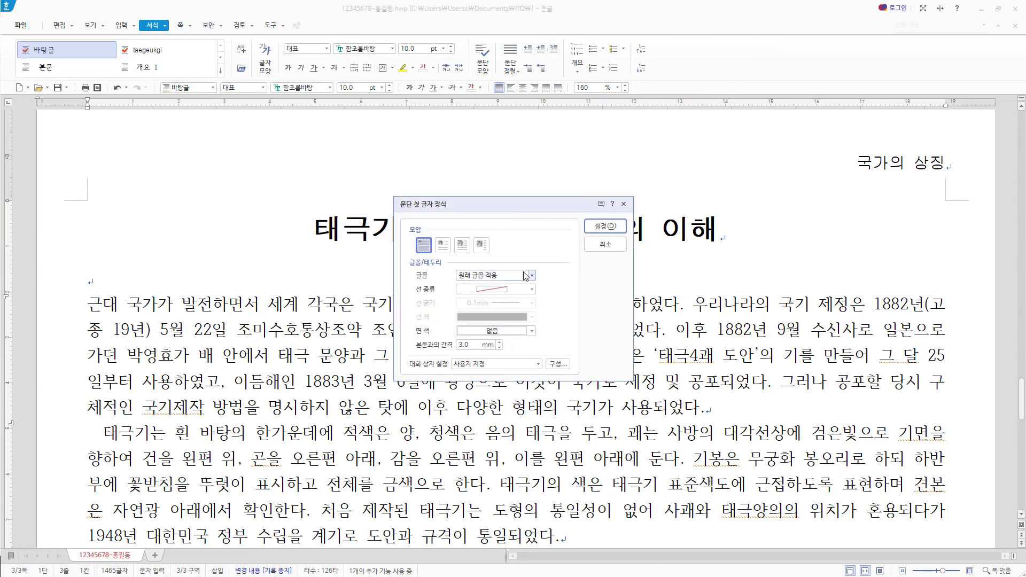
left_click(443, 249)
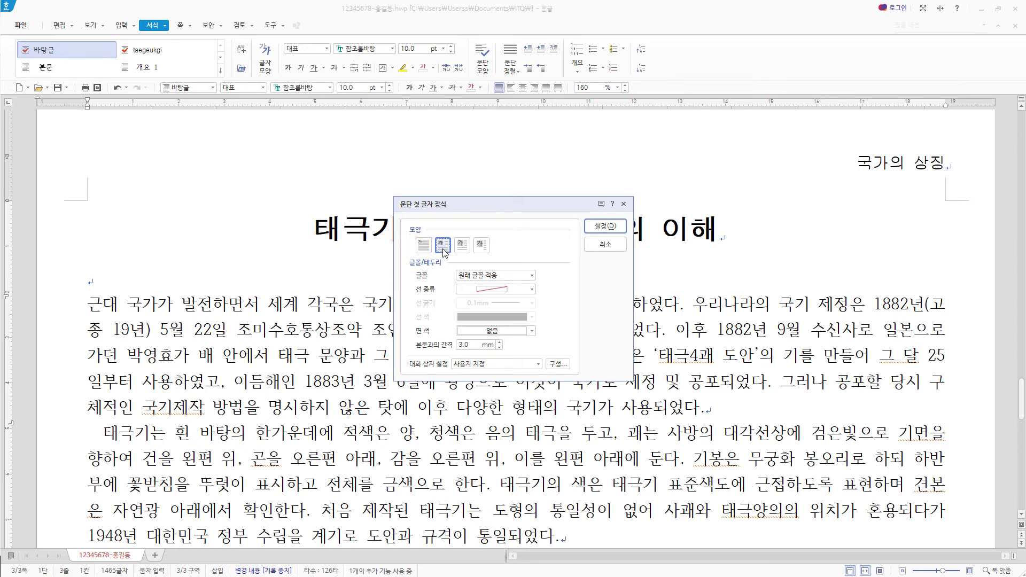
left_click(532, 275)
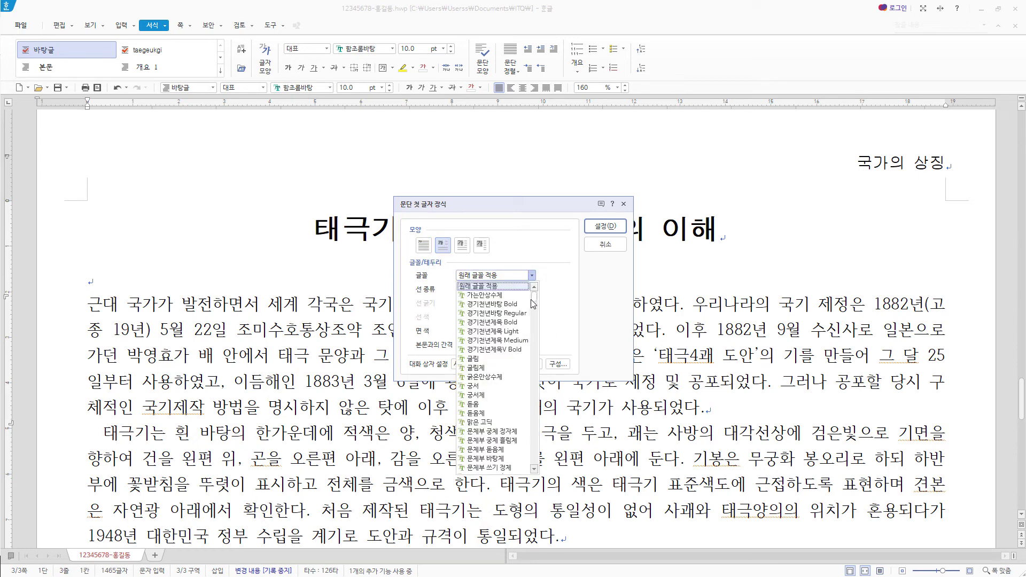
left_click(487, 386)
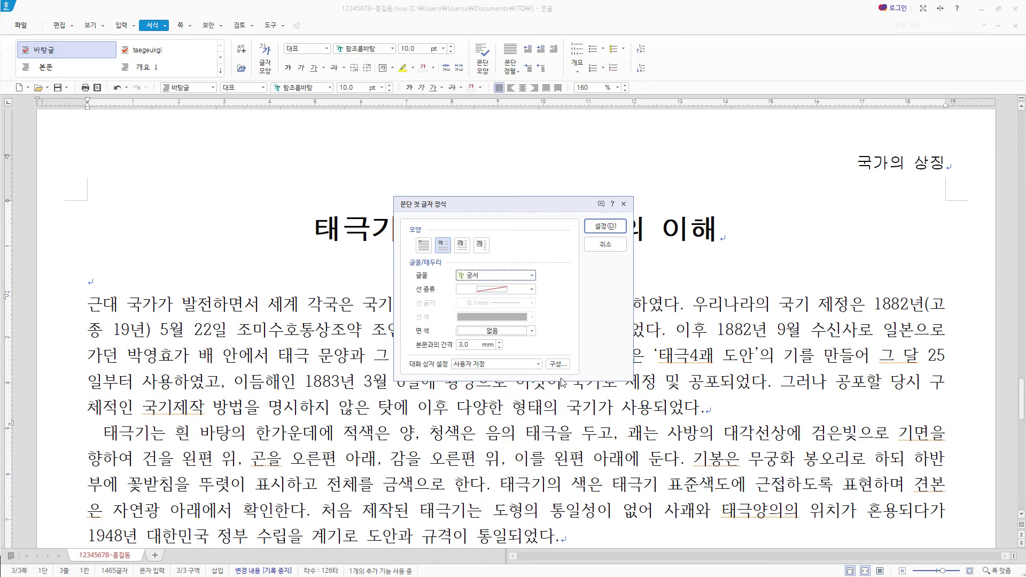
left_click(533, 331)
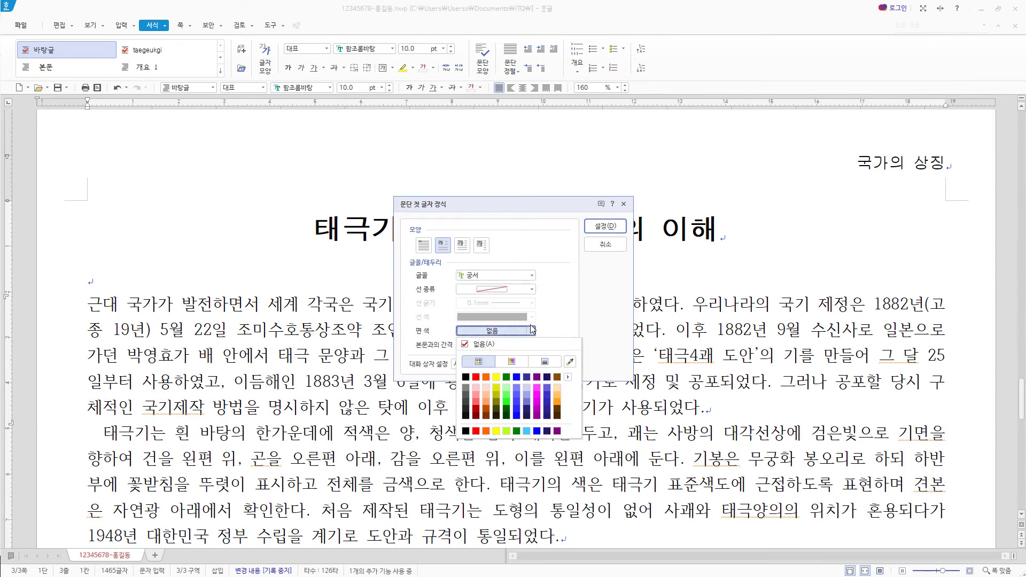
left_click(499, 434)
left_click(616, 229)
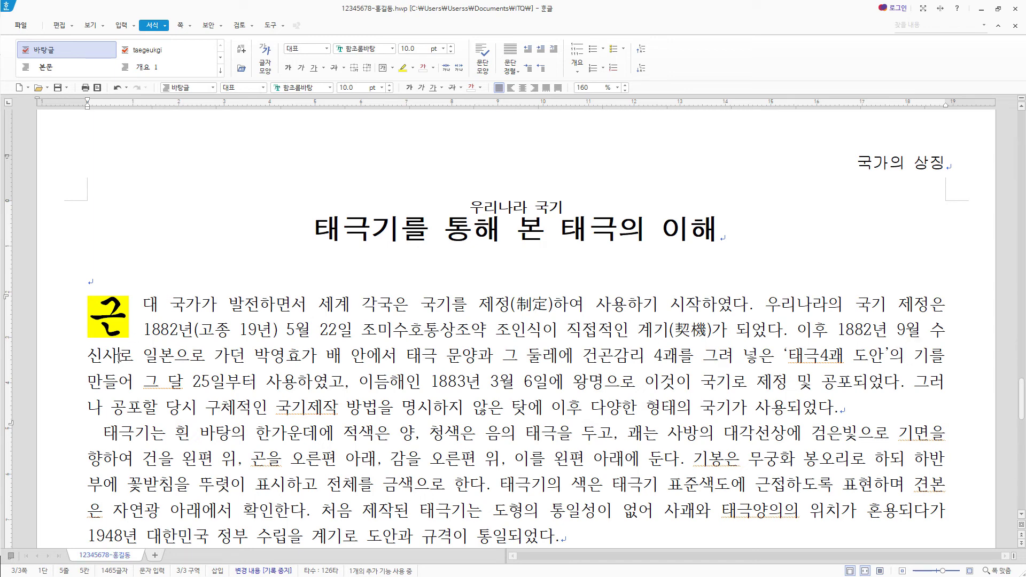
Step: Add a footnote after 수신사 in the first paragraph reading 강화도 조약 이후 조선정부가 일본에 파견한 외교사절
left_click(122, 25)
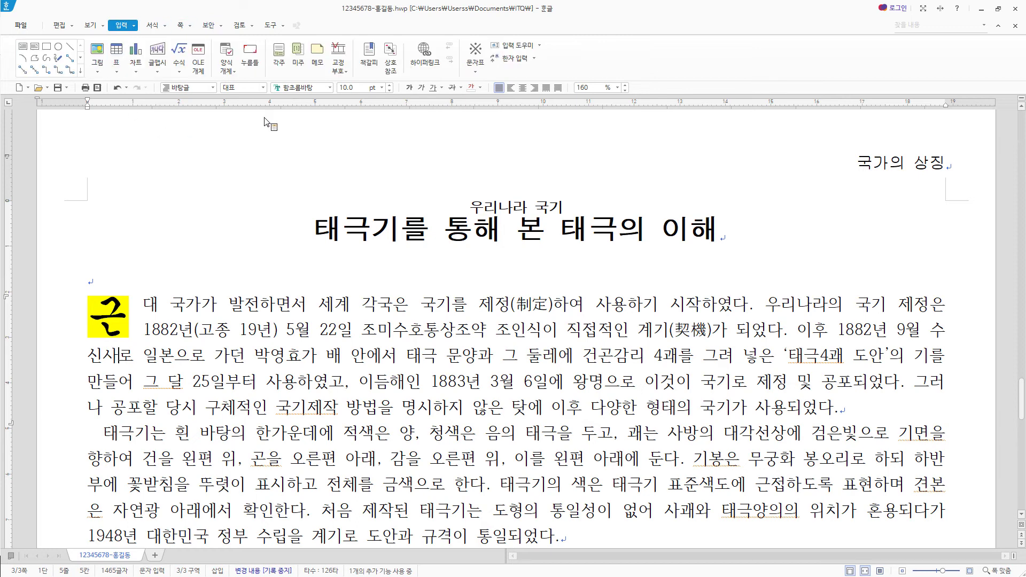
left_click(279, 56)
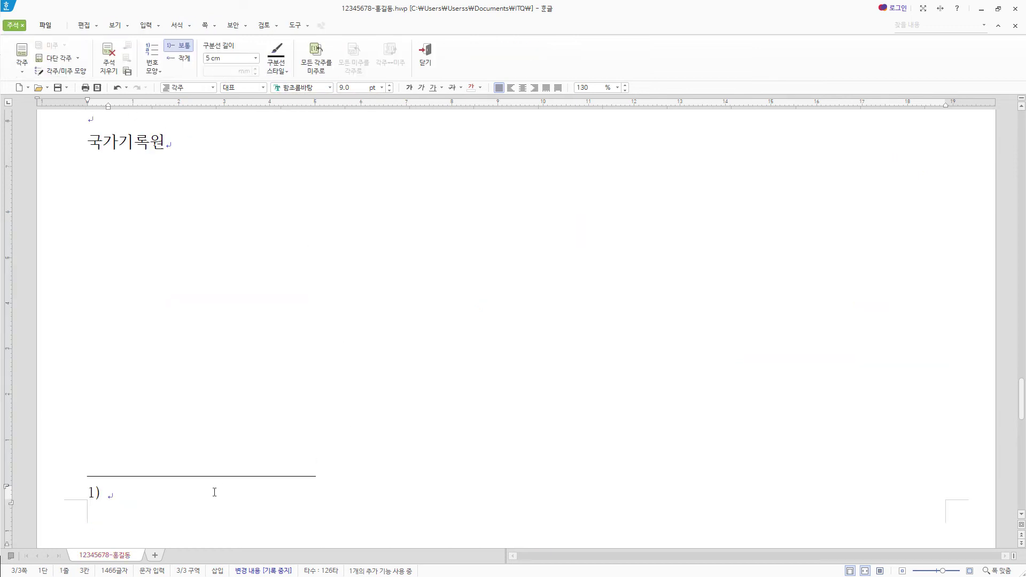
type("강화도 조약 이후 조선정부가 일본에 파견한 외교사절")
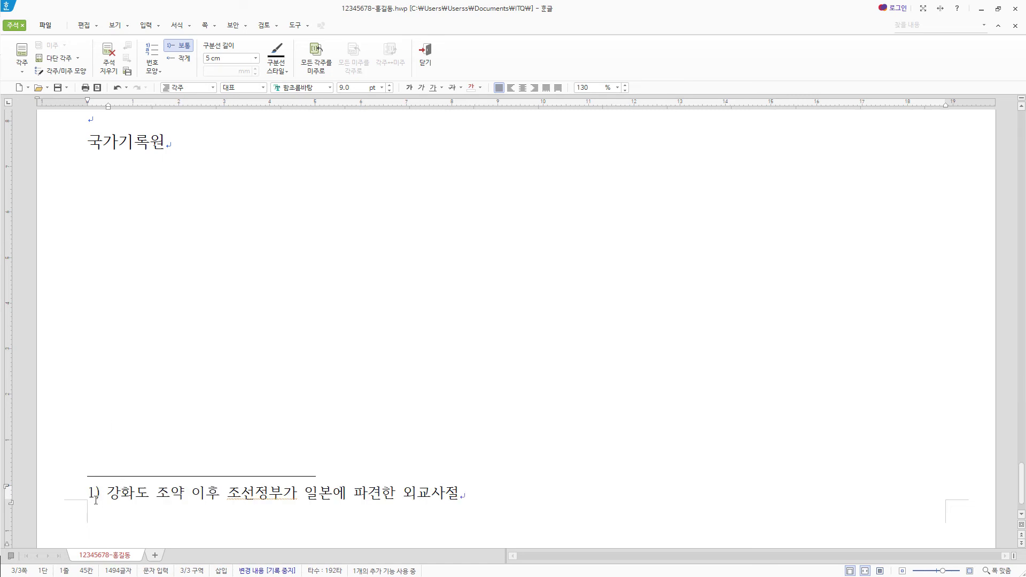
Step: Change the footnote numbering style to ①, ②, ③ and return to the body text
left_click(152, 70)
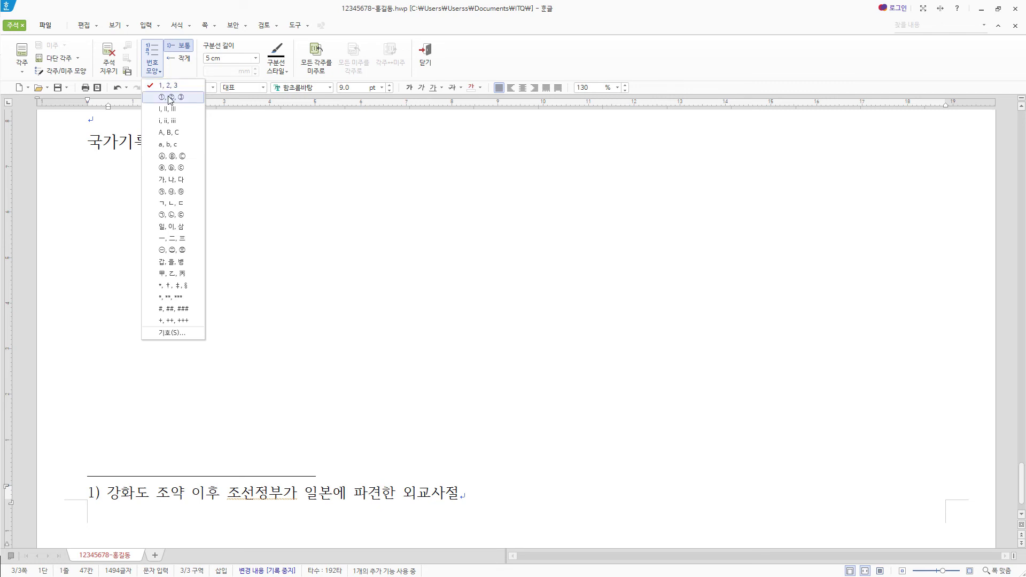
left_click(170, 97)
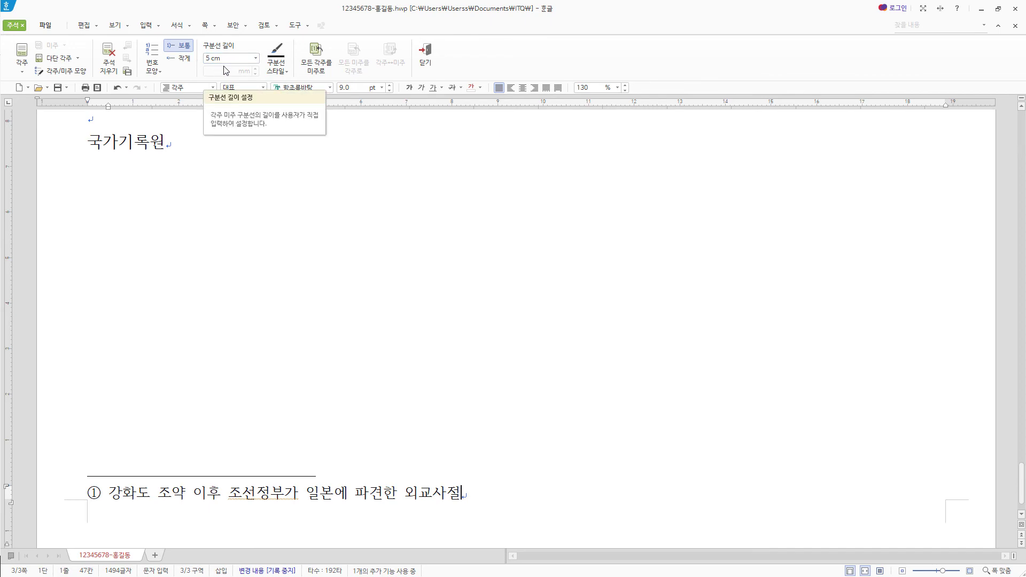
scroll(382, 442, "up", 15)
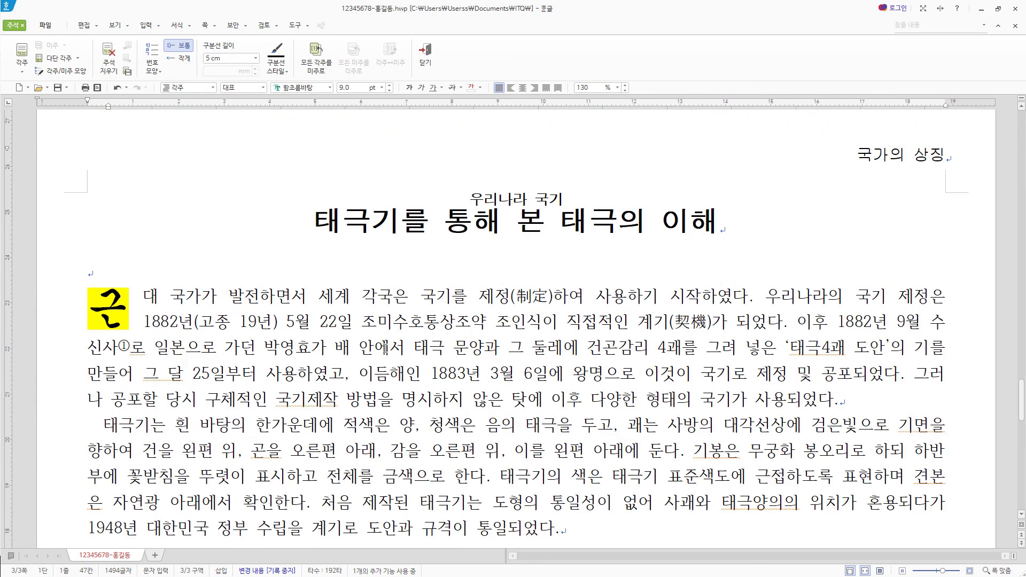
left_click(420, 347)
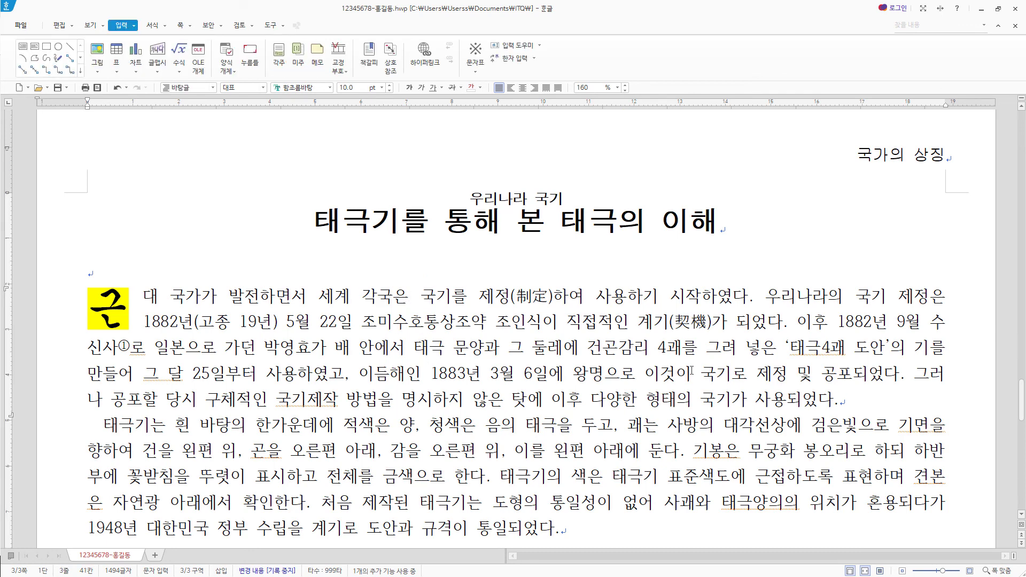
Step: Insert the picture 그림4.jpg at the start of the first paragraph's text, with 앞 개체 속성 적용 turned off
left_click(136, 295)
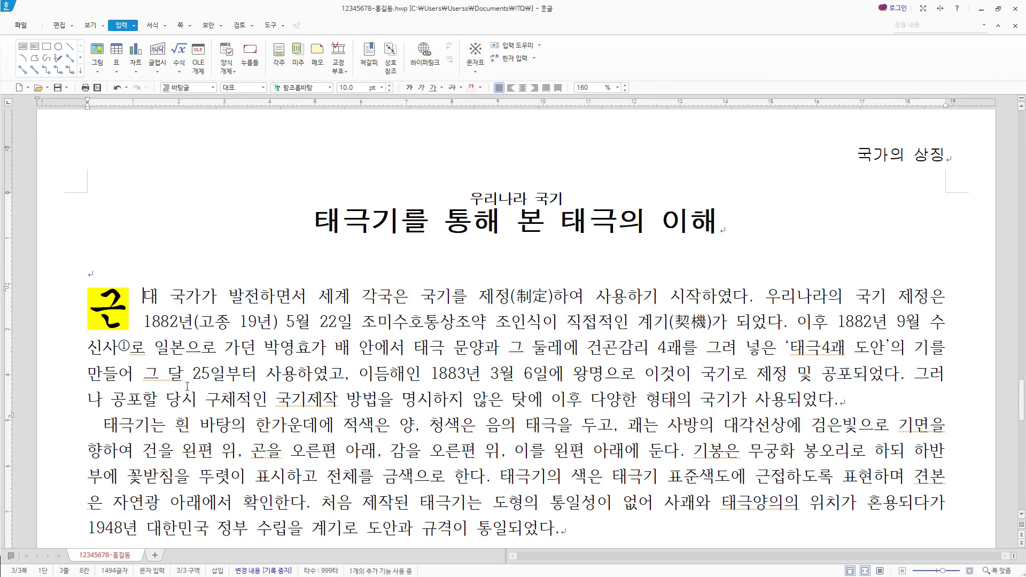
left_click(97, 52)
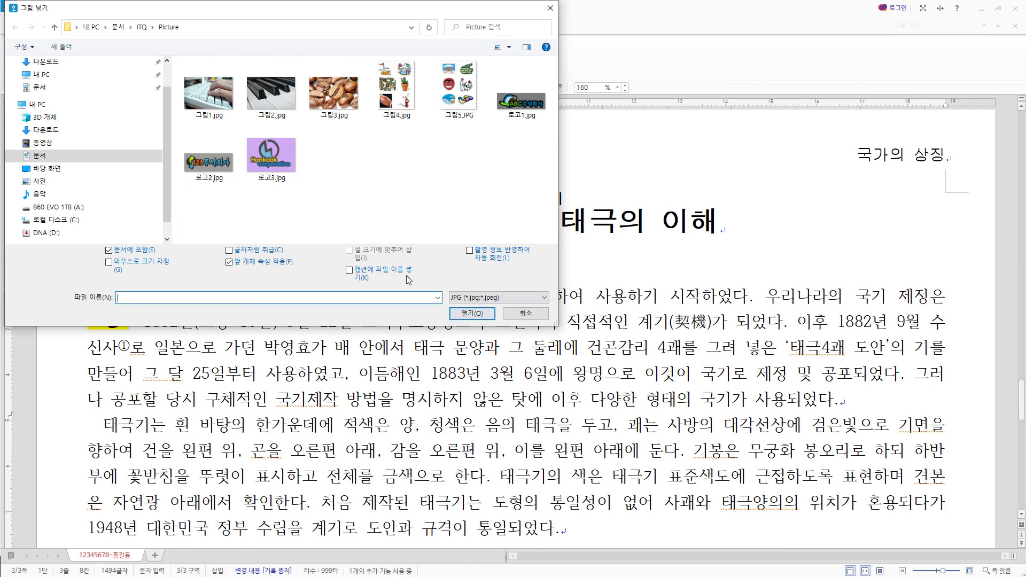
left_click(404, 96)
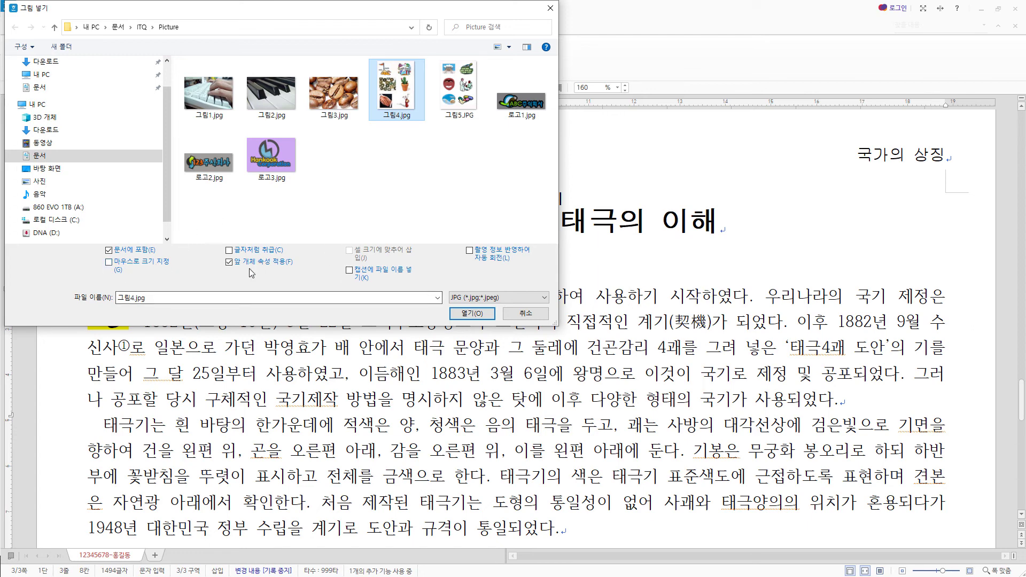
left_click(237, 264)
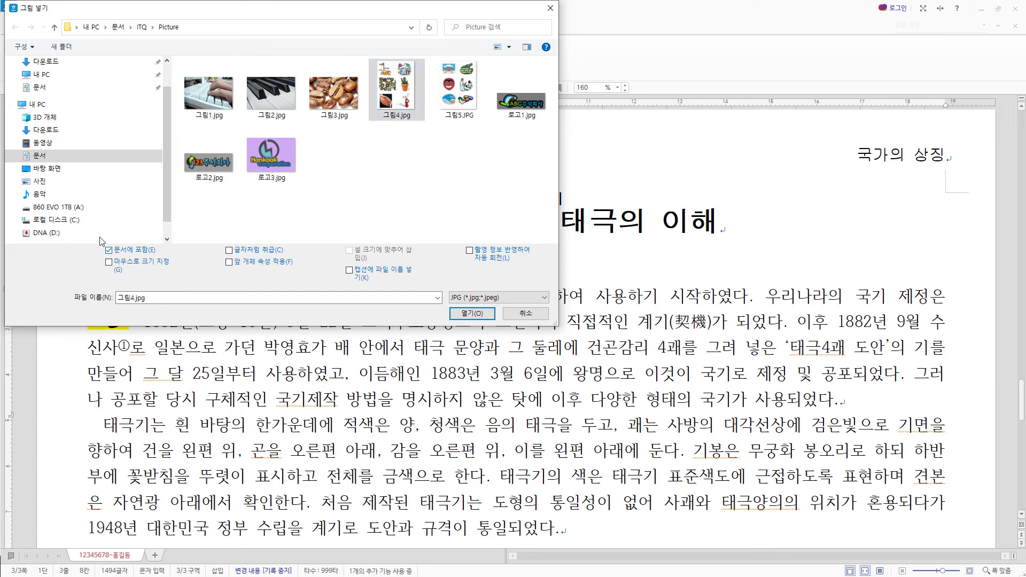
left_click(486, 317)
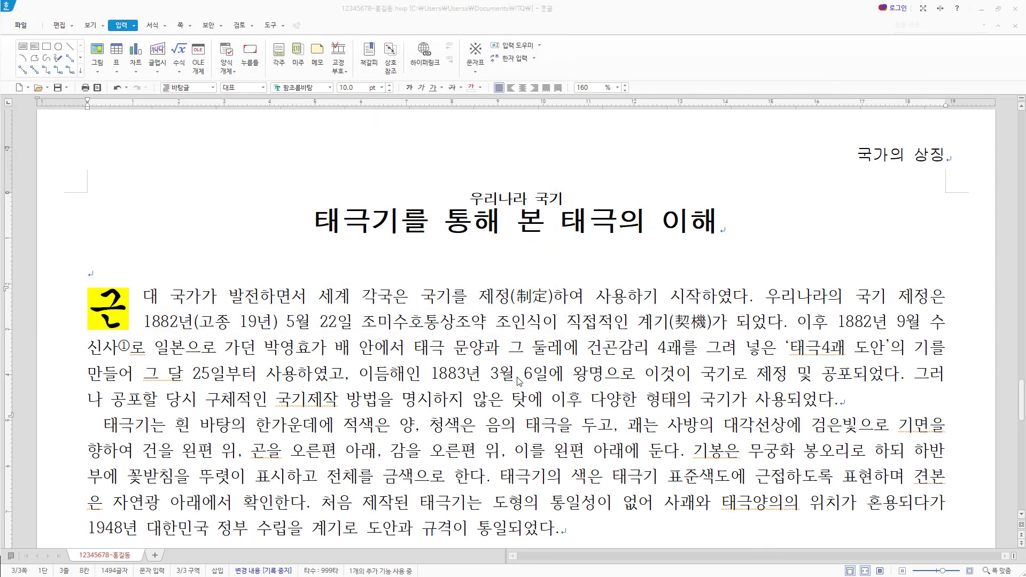
Step: Crop the inserted picture to only the drum dancer, about 45 × 49 mm, and place it at the first paragraph's right side
scroll(558, 484, "down", 3)
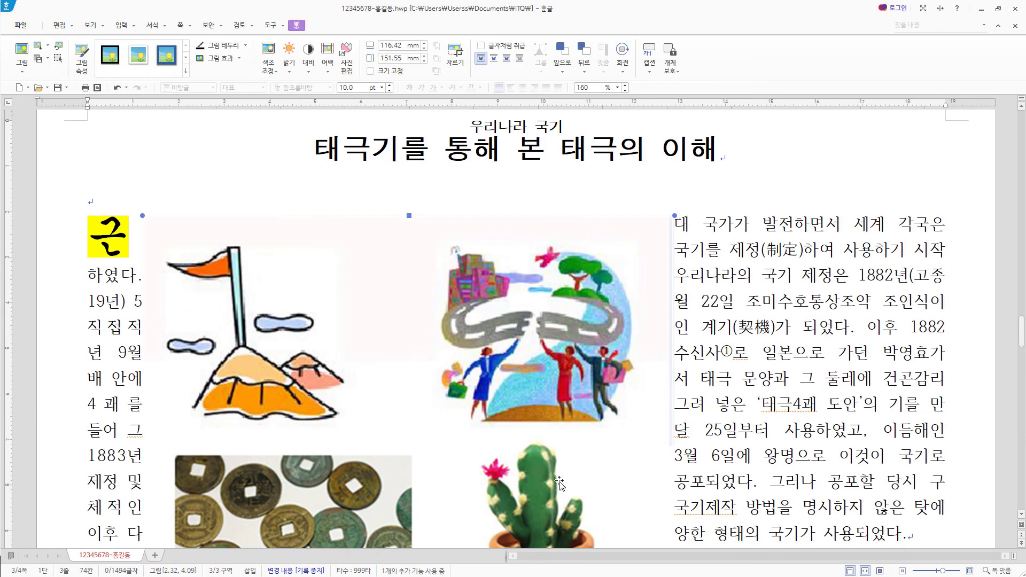
right_click(602, 216)
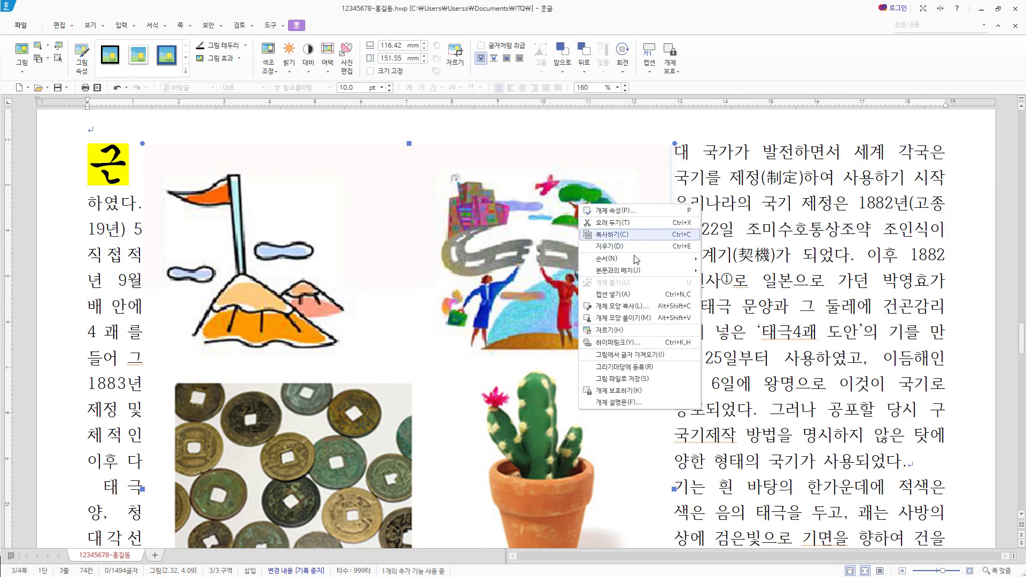
left_click(629, 330)
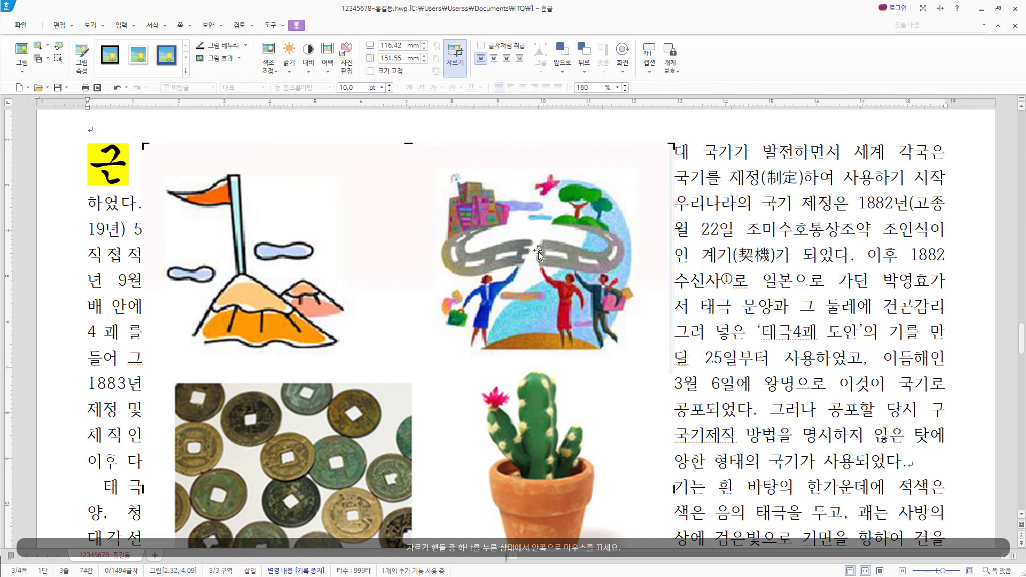
scroll(539, 254, "down", 6)
scroll(634, 469, "down", 3)
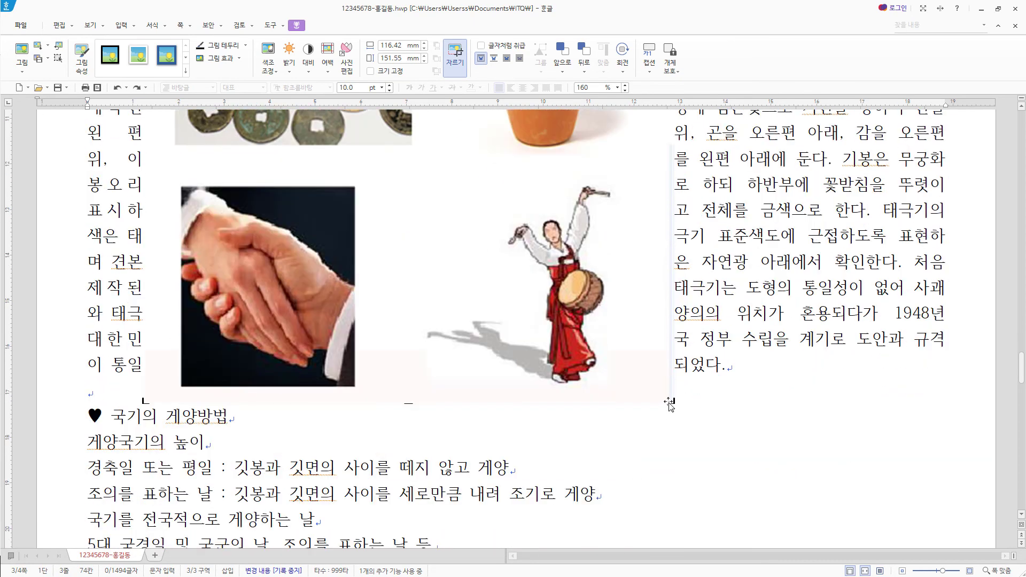
left_click_drag(670, 400, 637, 394)
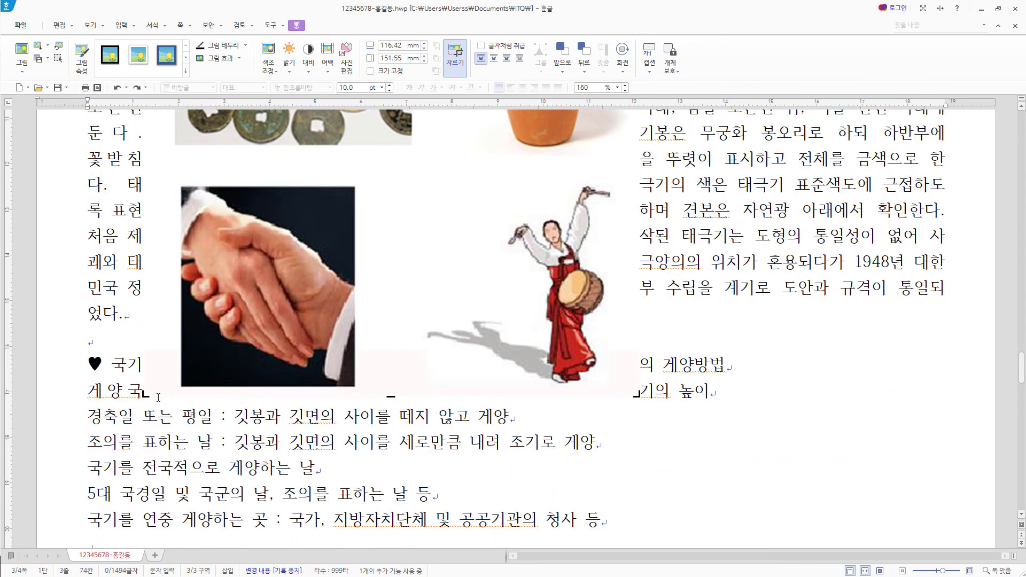
left_click_drag(144, 392, 413, 395)
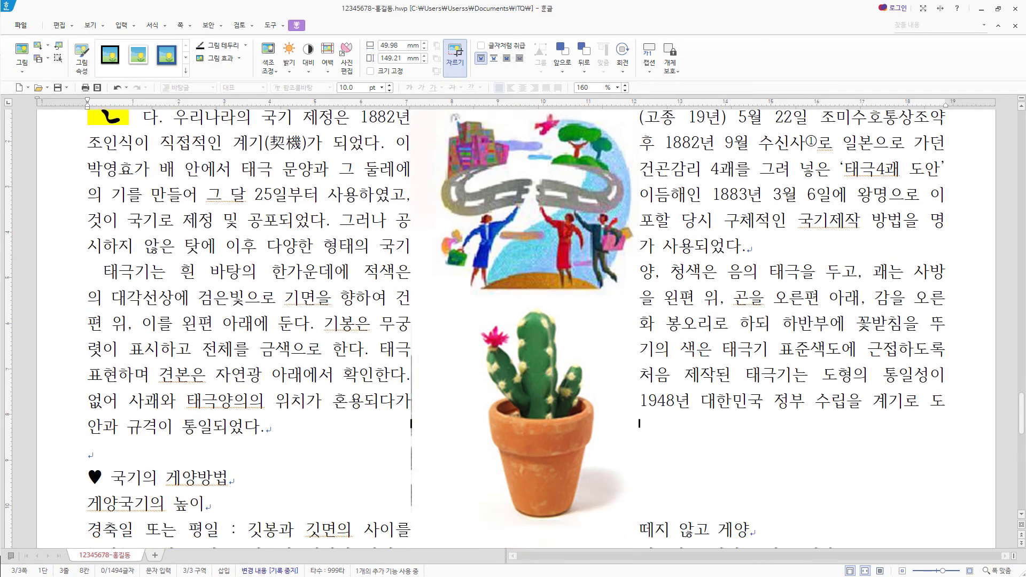
left_click_drag(562, 446, 891, 255)
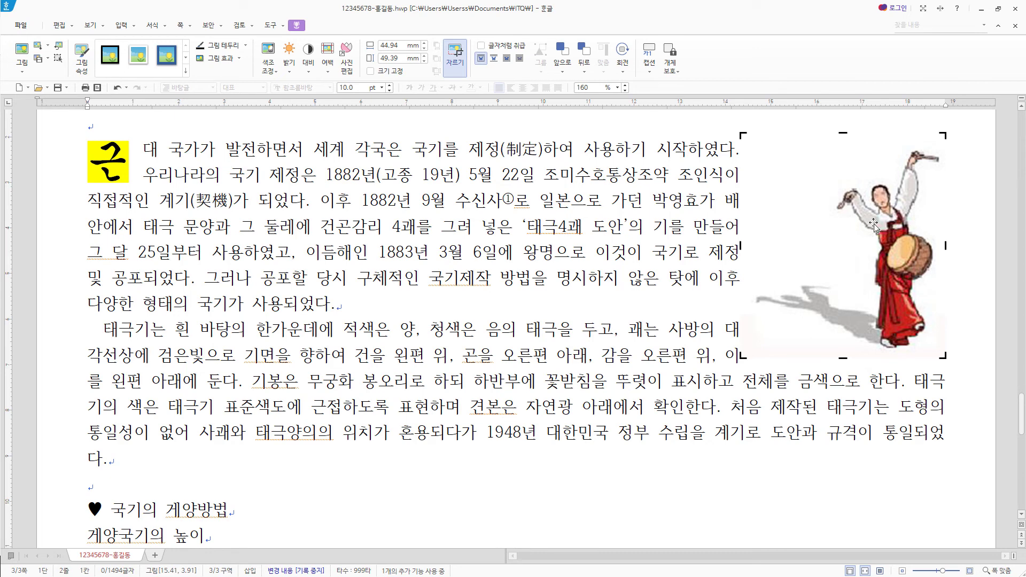
Step: Set the dancer picture's size to 40 mm wide and 35 mm high, with 어울림 text wrapping
double_click(863, 273)
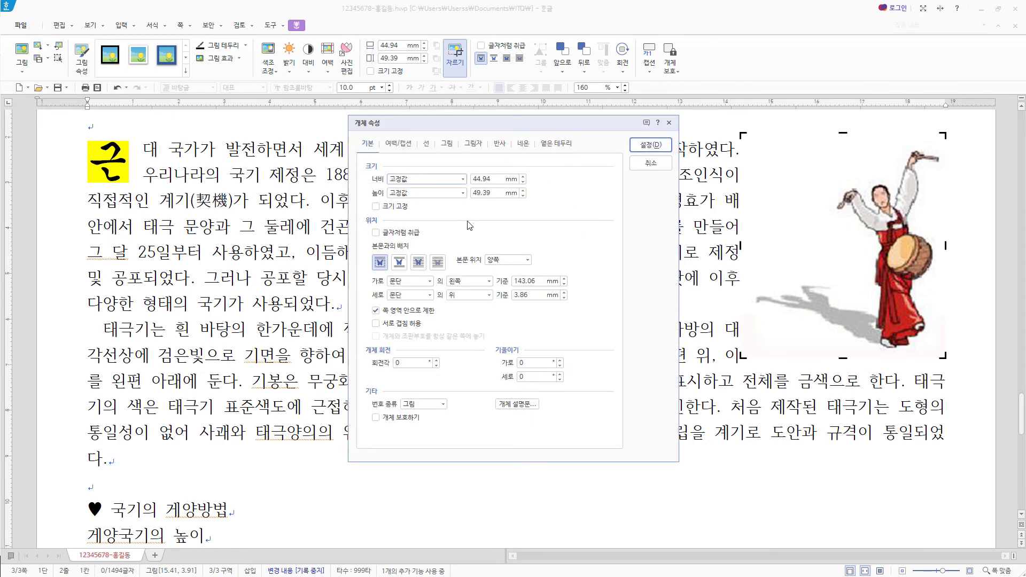
key("Tab")
type("40")
key("Tab")
key("Tab")
type("35")
left_click(380, 265)
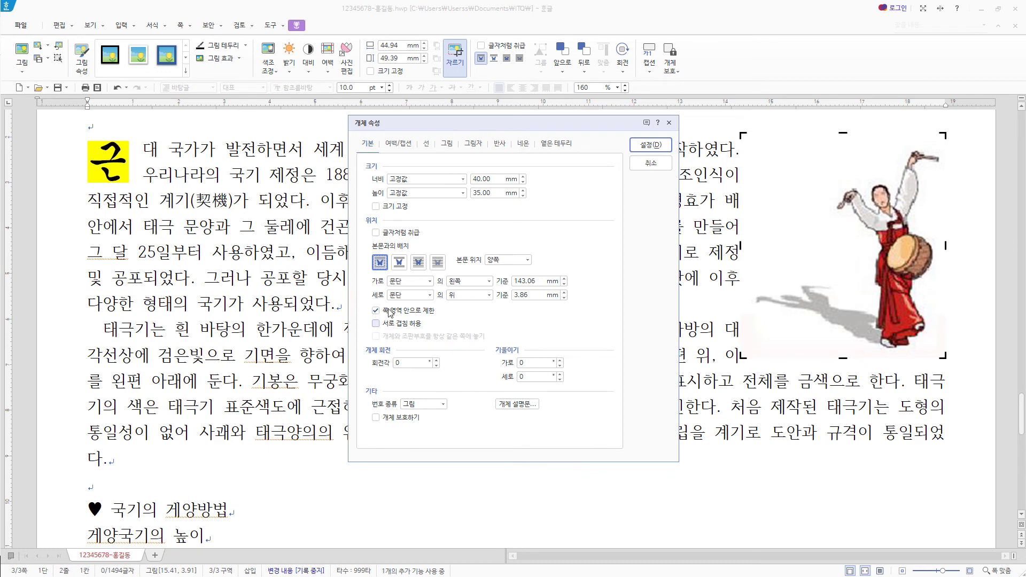
Step: Give the dancer picture a 2 mm left outer margin and align it with the first paragraph's right margin
key("ctrl+Tab")
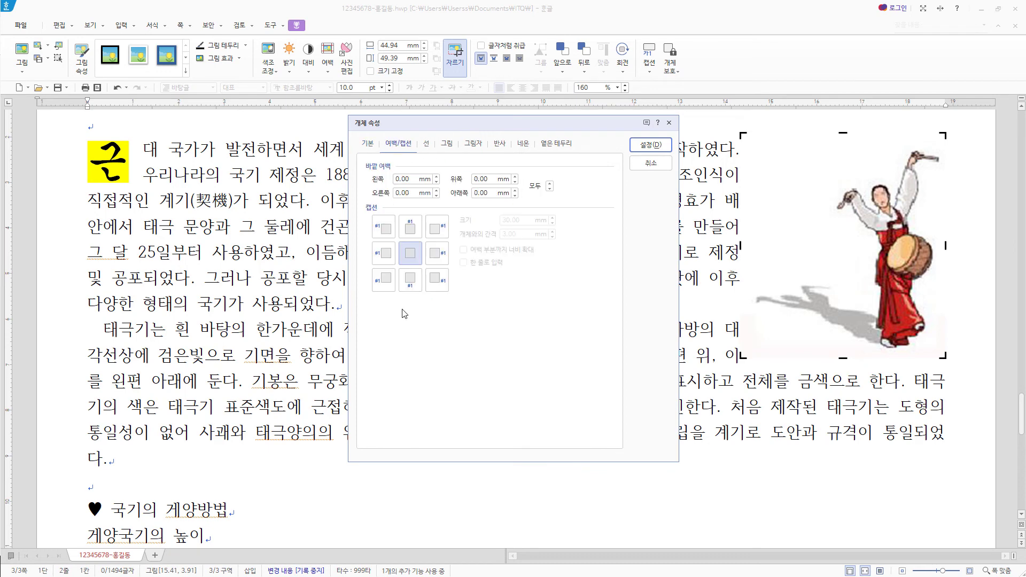
left_click(416, 180)
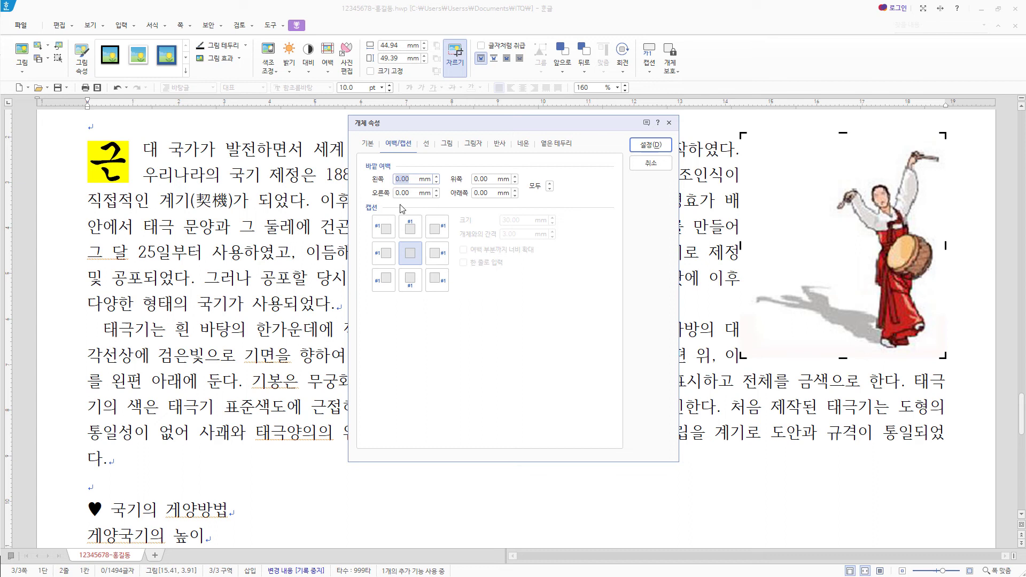
left_click(438, 177)
left_click(437, 177)
left_click(651, 145)
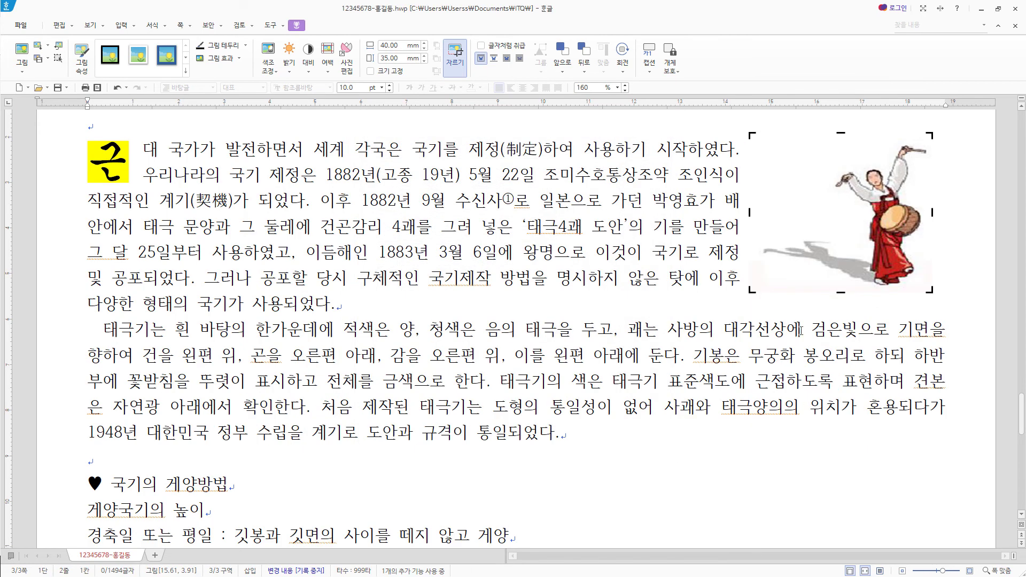
left_click_drag(880, 234, 930, 242)
left_click_drag(993, 245, 992, 245)
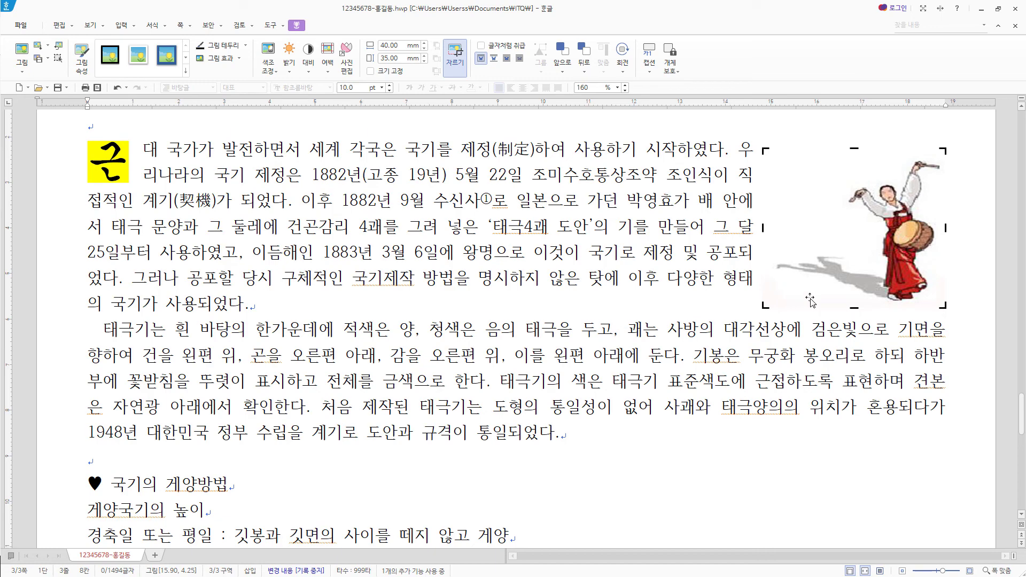
Step: Format the heading ♥ 국기의 게양방법 in 돋움 at 18 pt
scroll(811, 299, "down", 3)
scroll(295, 376, "up", 4)
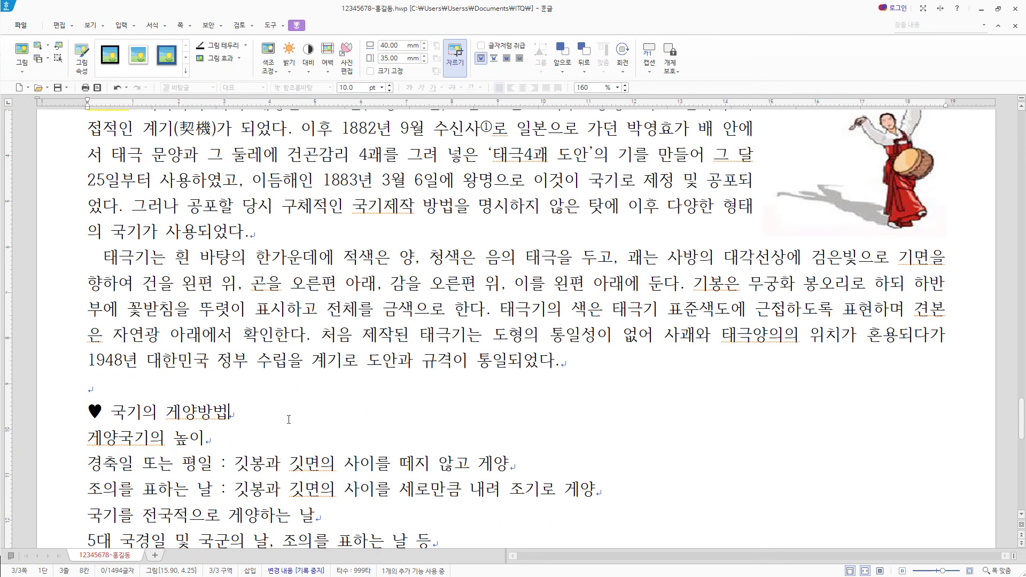
left_click(295, 376)
scroll(292, 405, "down", 5)
left_click_drag(257, 281, 75, 269)
left_click(306, 89)
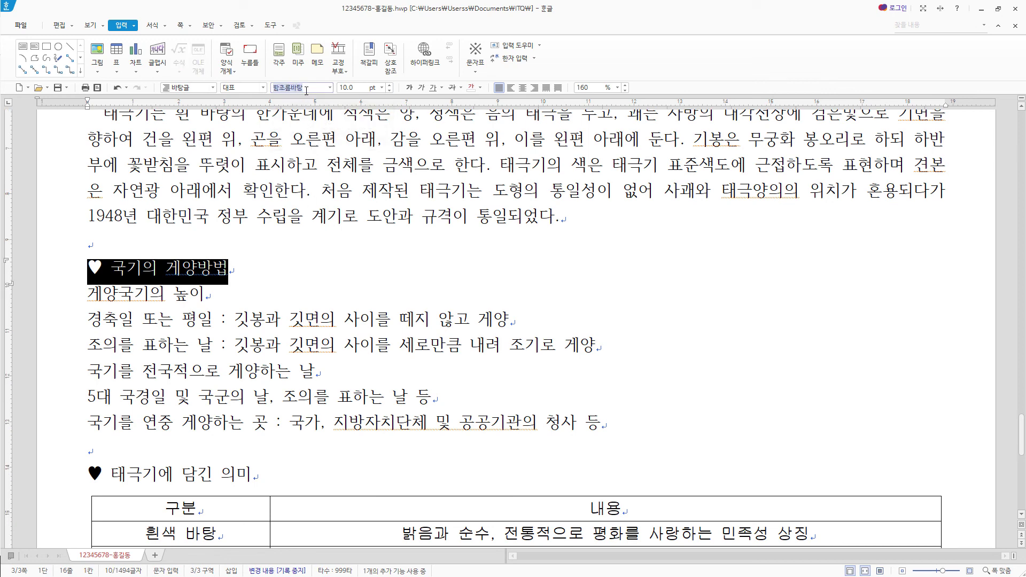
type("돋움")
key("Return")
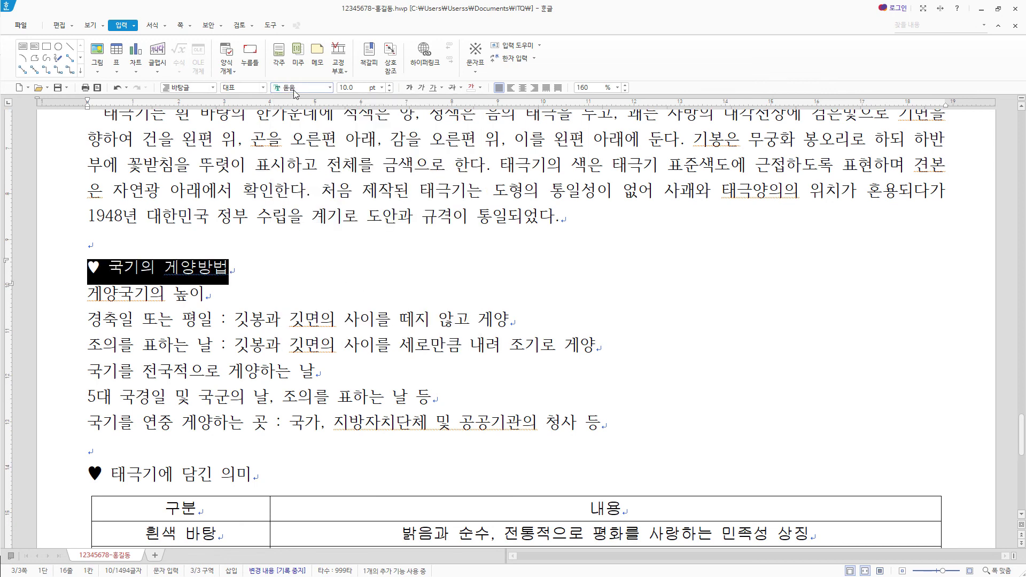
left_click(353, 91)
type("18")
key("Return")
Step: Give the heading words 국기의 게양방법, without the heart, a white text colour and blue shading
left_click_drag(125, 276, 351, 275)
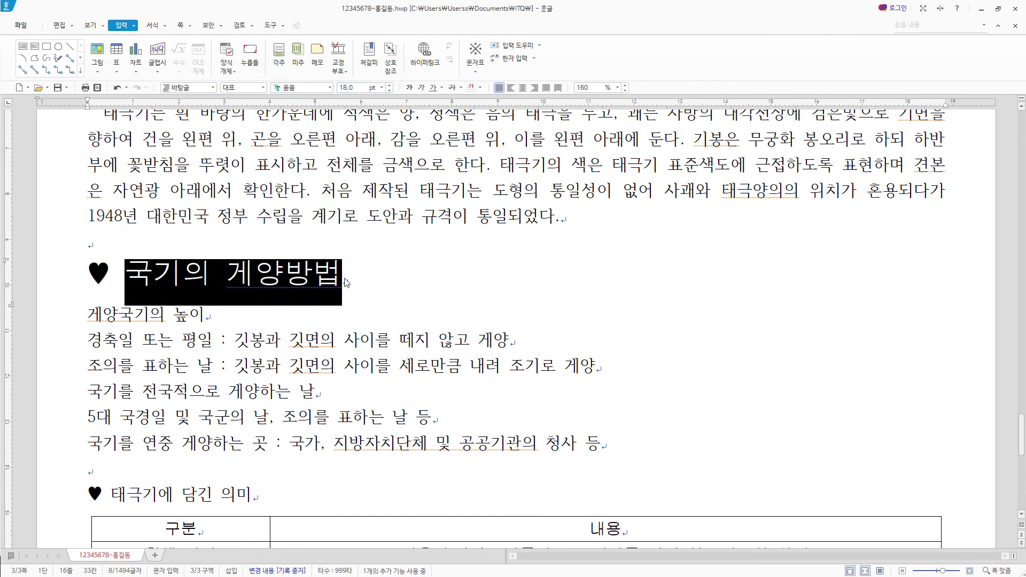
right_click(308, 279)
left_click(387, 333)
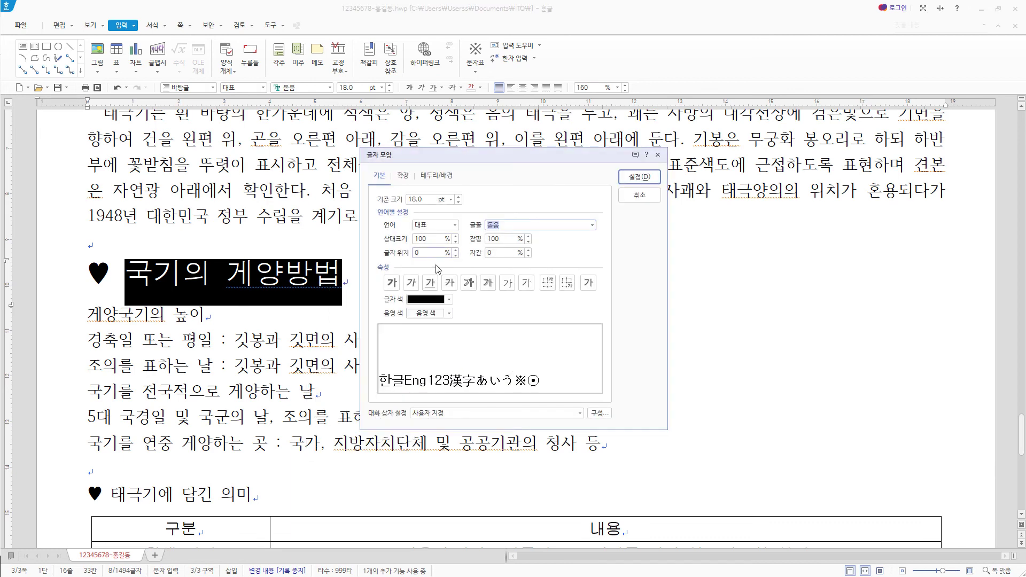
left_click(449, 300)
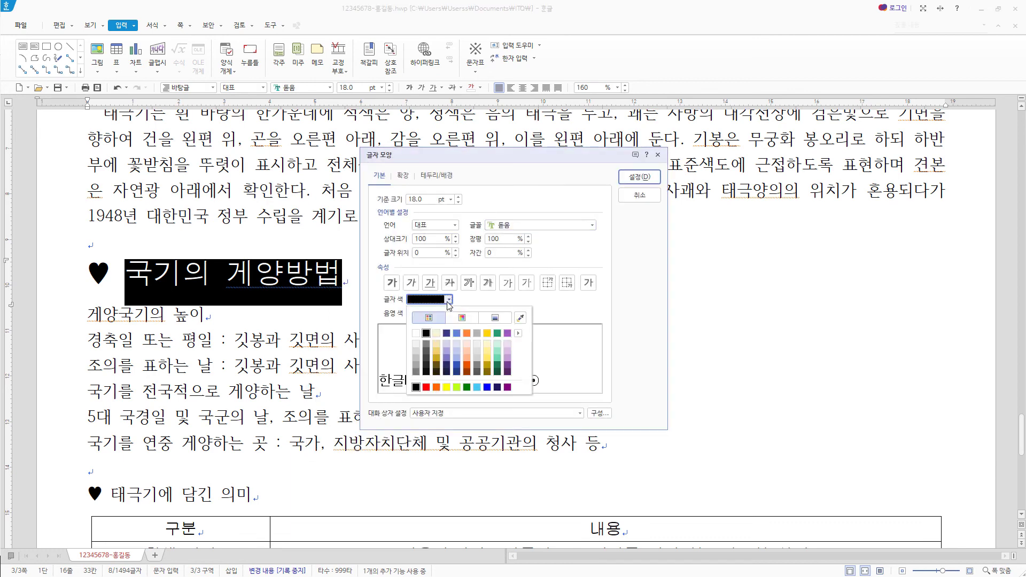
left_click(416, 333)
left_click(449, 314)
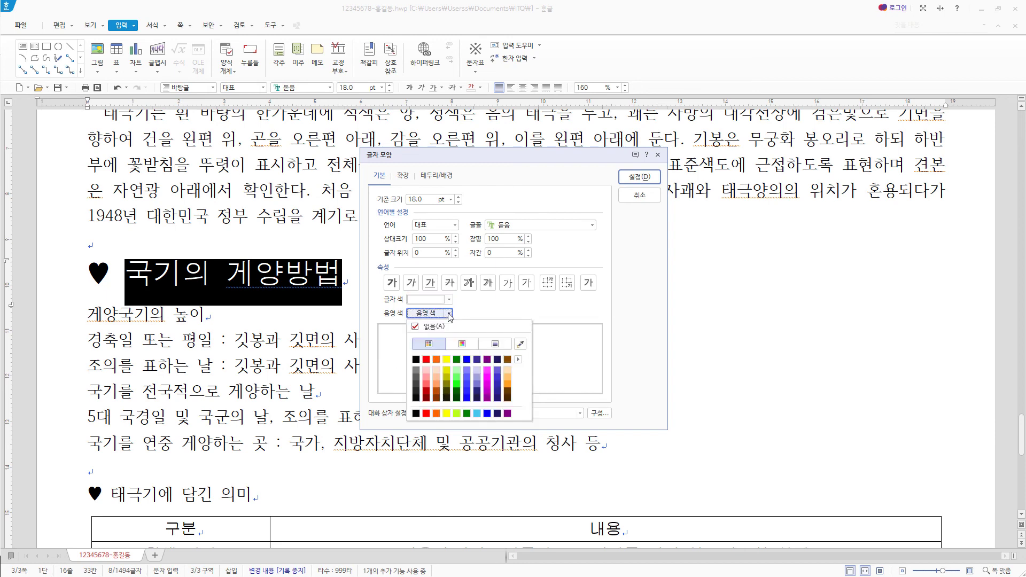
left_click(487, 413)
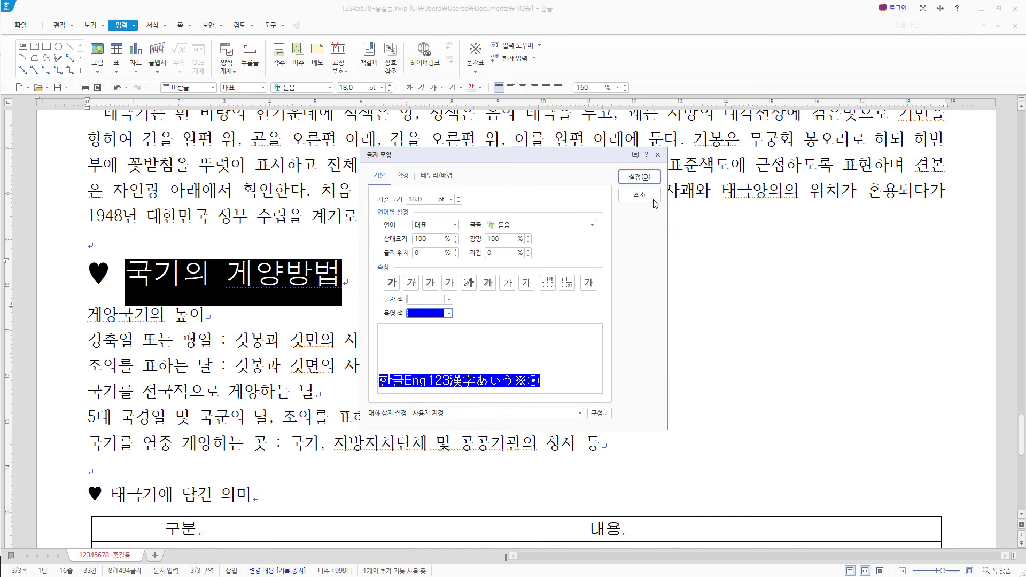
left_click(648, 178)
Step: Set the line spacing to 180% for the six lines from 게양국기의 높이 to 국기를 연중 게양하는 곳
scroll(449, 368, "down", 1)
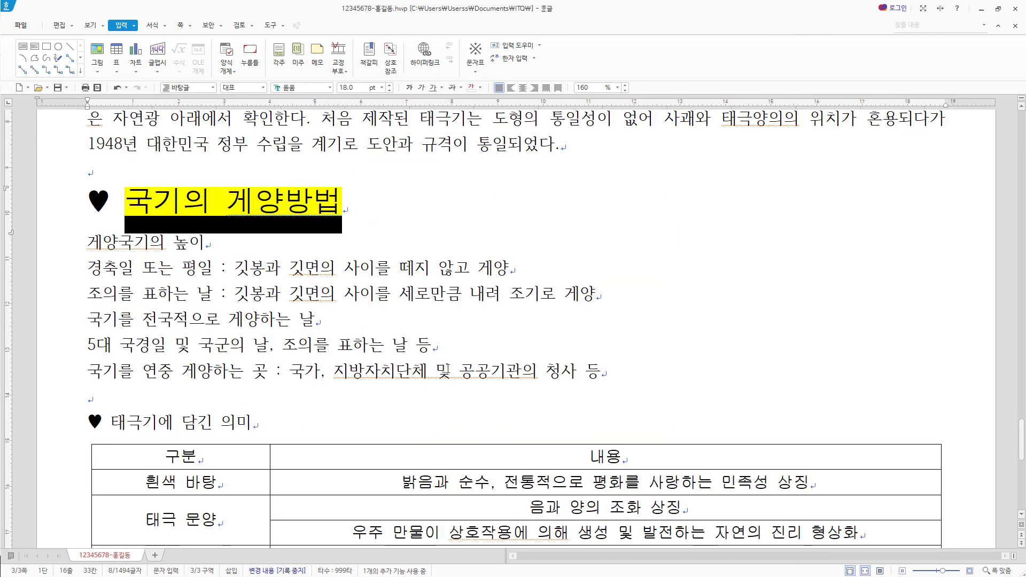
mouse_move(603, 372)
left_mouse_down()
mouse_move(88, 267)
mouse_move(68, 247)
left_mouse_up()
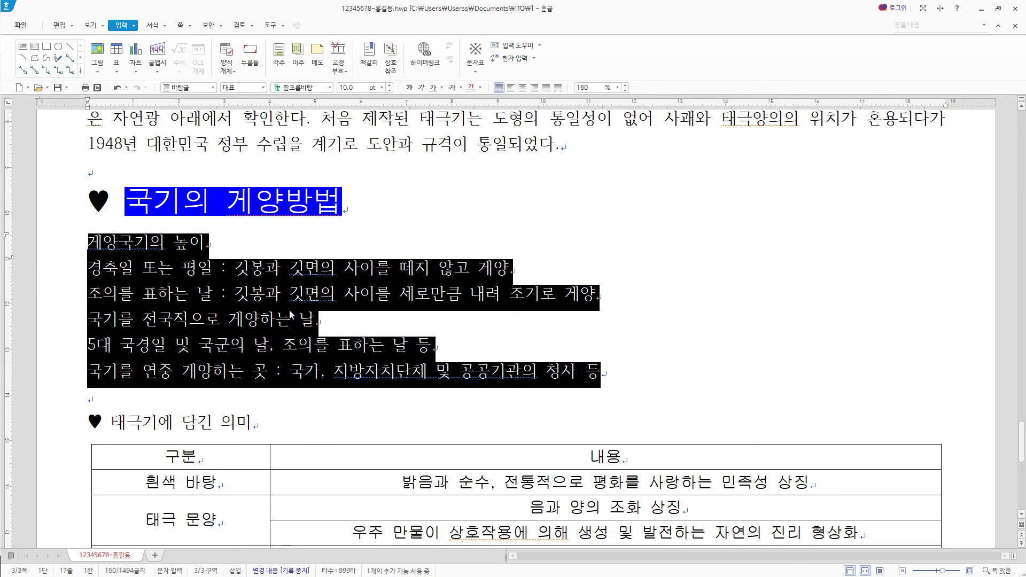
left_click(618, 87)
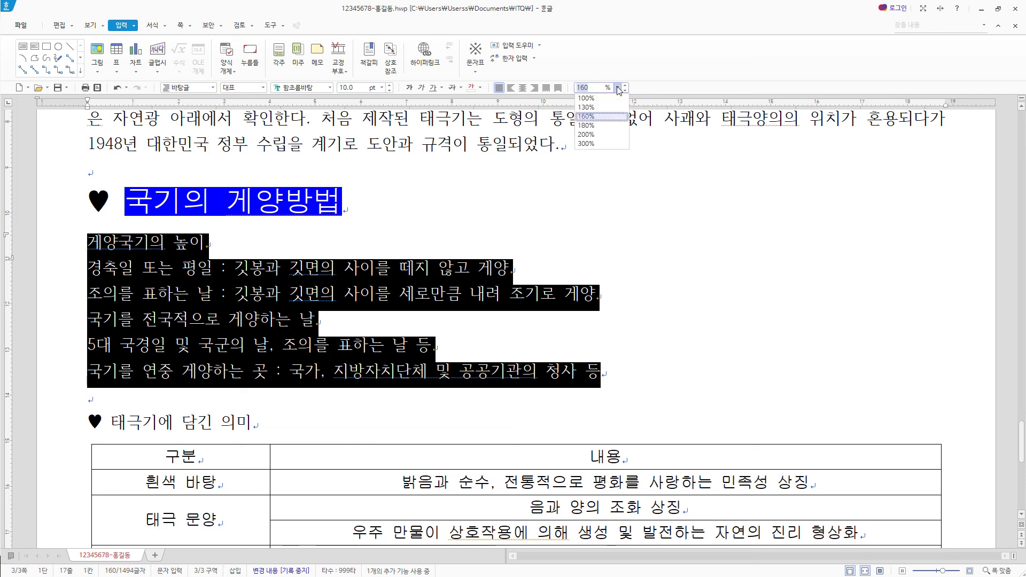
left_click(606, 126)
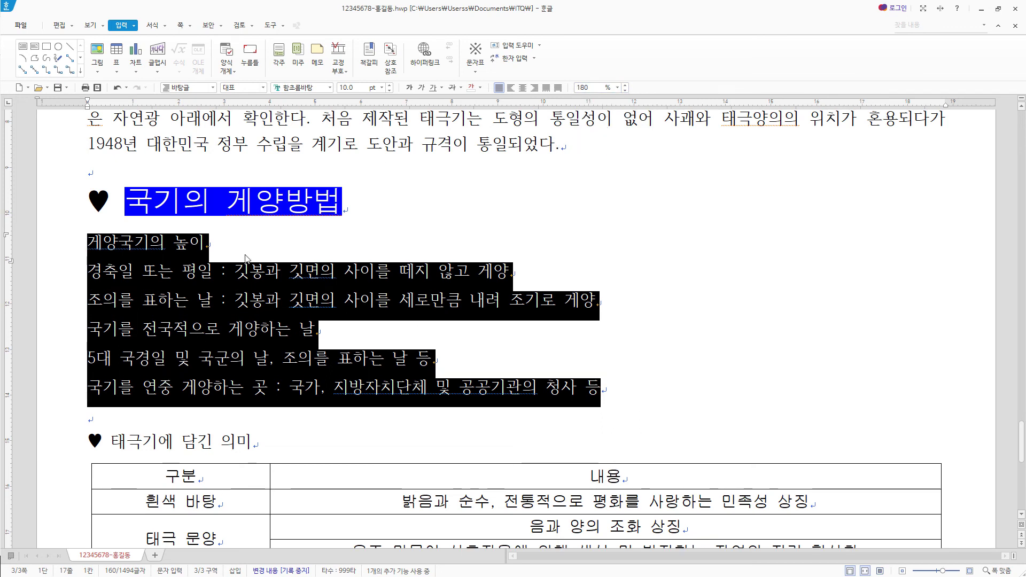
Step: Choose the I, A, 1, i) paragraph numbering for the six selected lines and start customizing its format
right_click(257, 288)
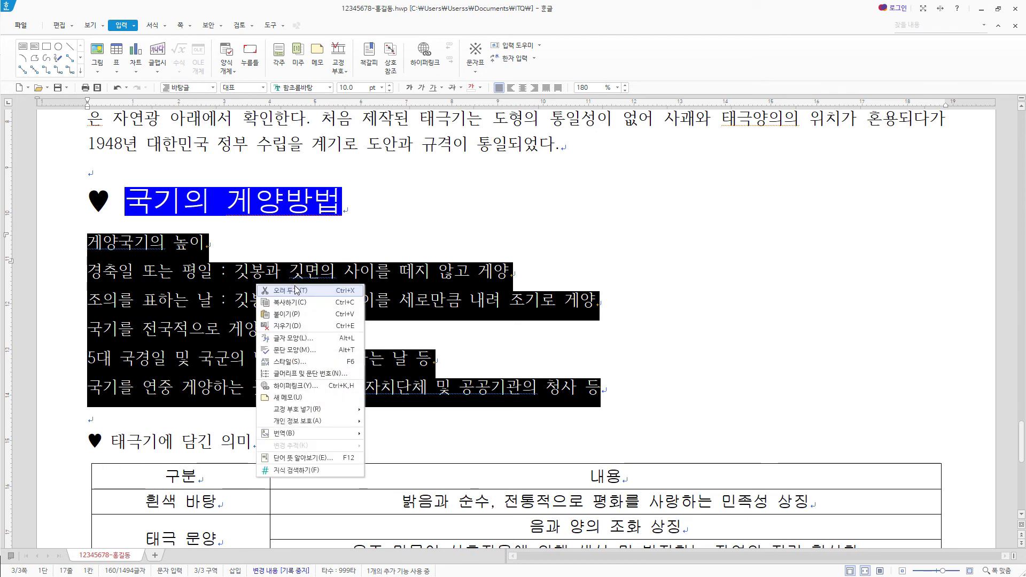
left_click(315, 373)
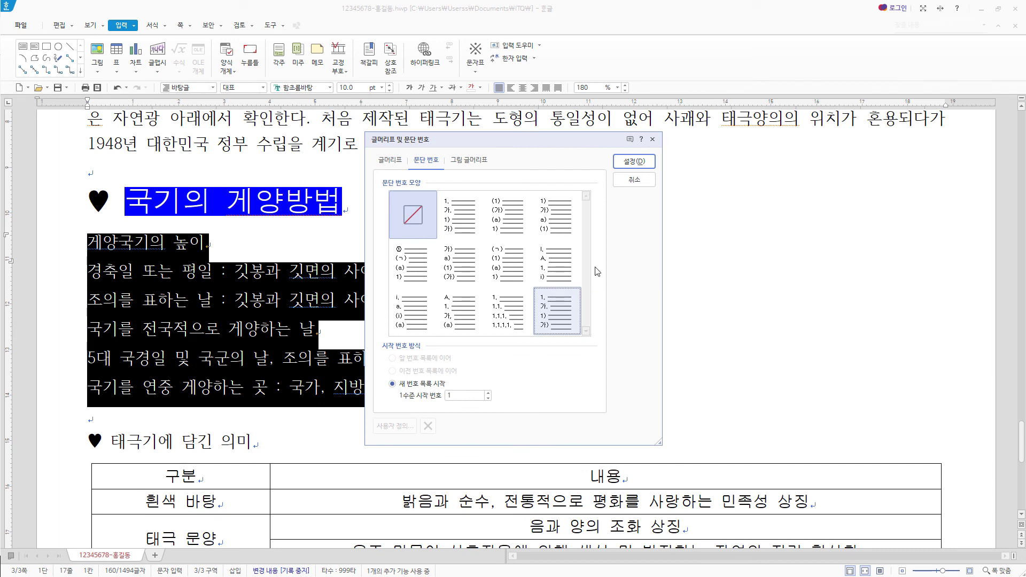
left_click(579, 259)
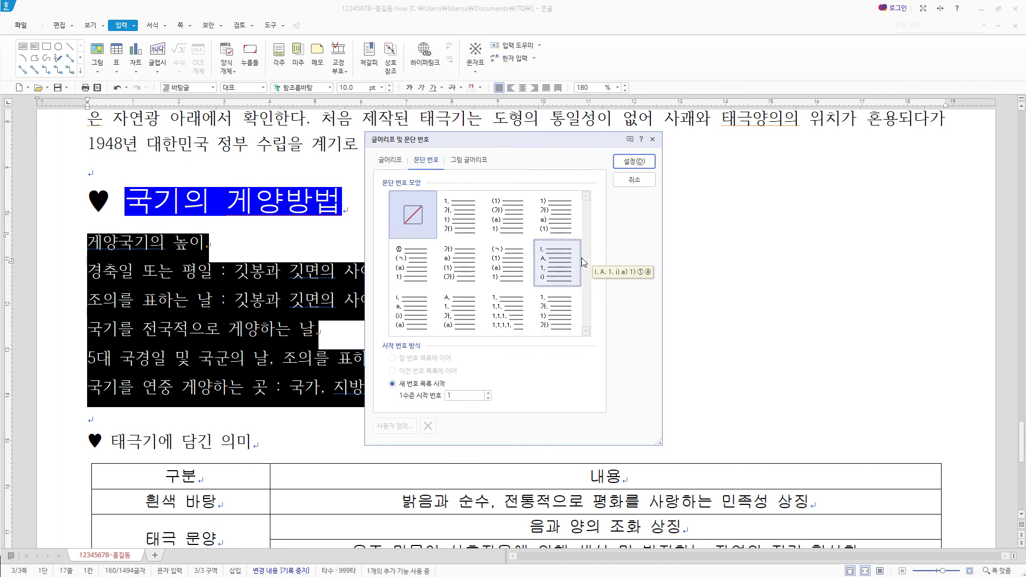
left_click(556, 271)
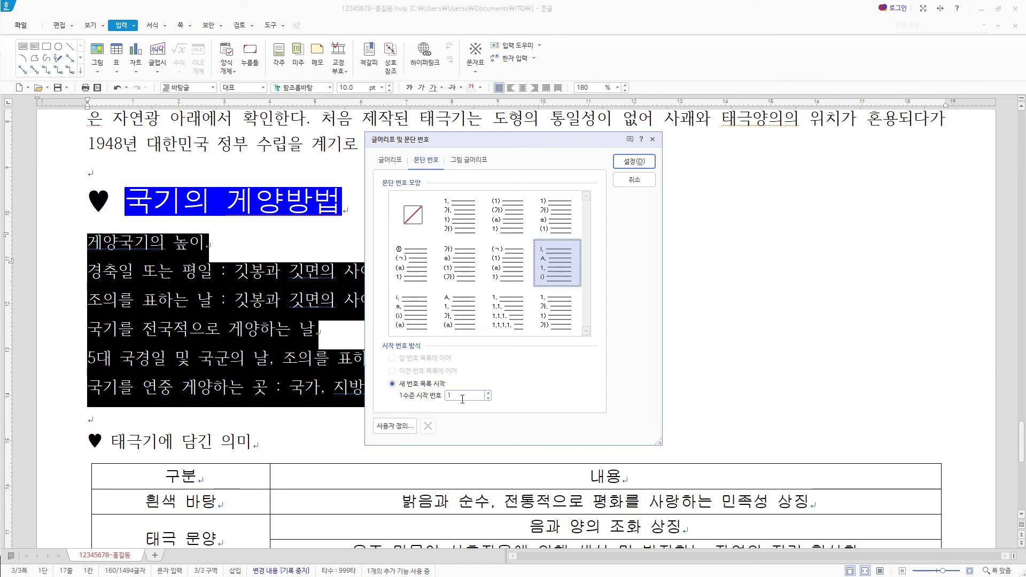
left_click(395, 426)
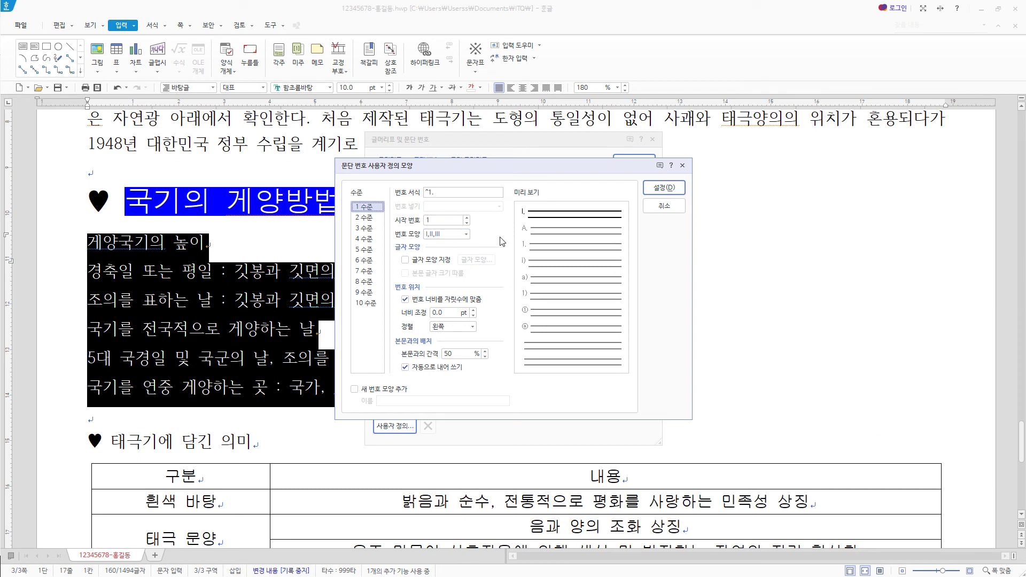
Step: Set the level 1 number width adjustment to 20 pt with right (오른쪽) alignment
left_click(469, 189)
left_click(444, 313)
left_click_drag(448, 312, 361, 315)
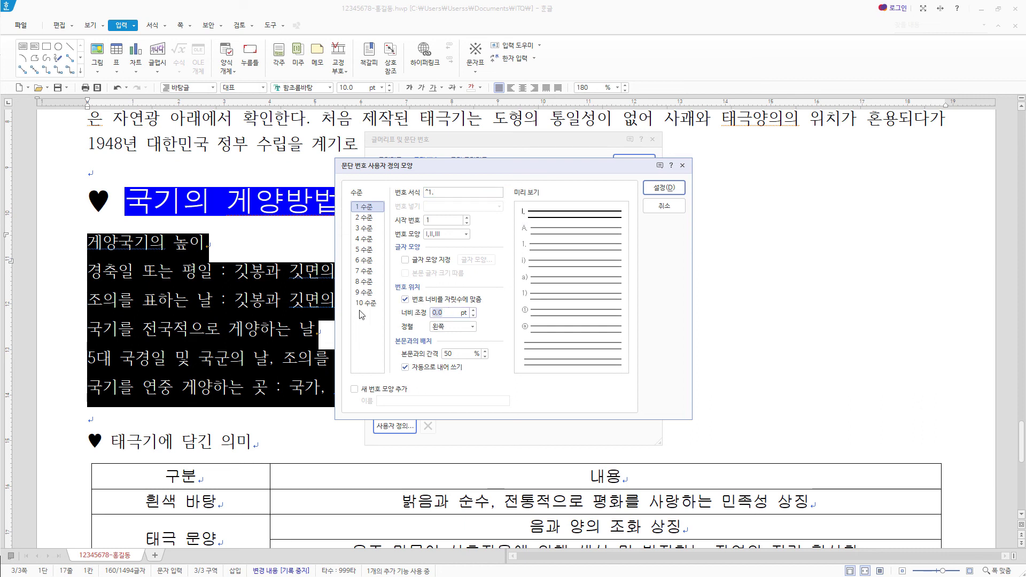
type("20")
left_click(460, 328)
left_click(460, 328)
left_click(453, 353)
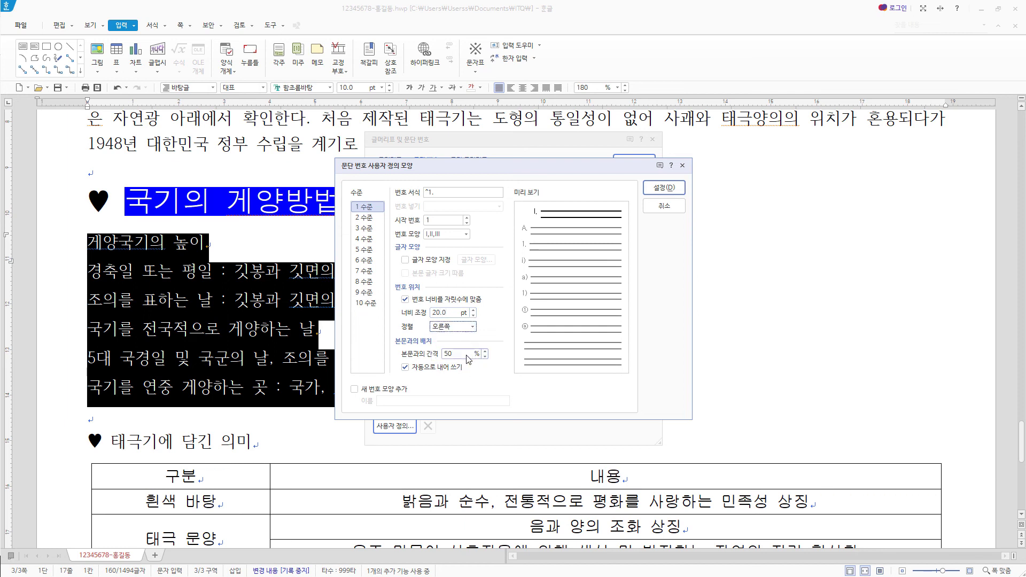
Step: Set the level 2 number width to 30 pt with right (오른쪽) alignment and apply the custom numbering to the six lines
left_click(372, 219)
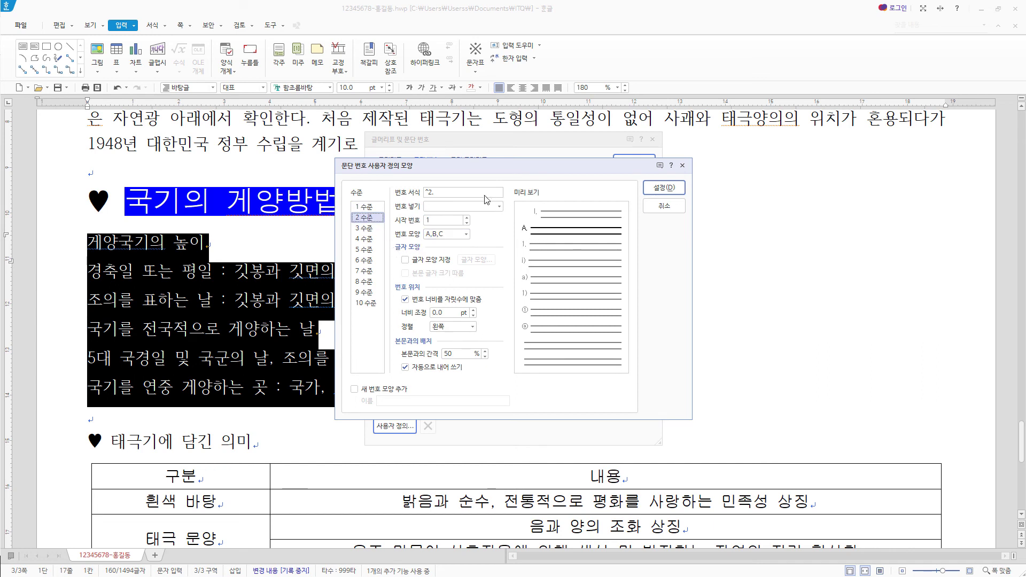
left_click(452, 313)
type("30")
left_click(453, 326)
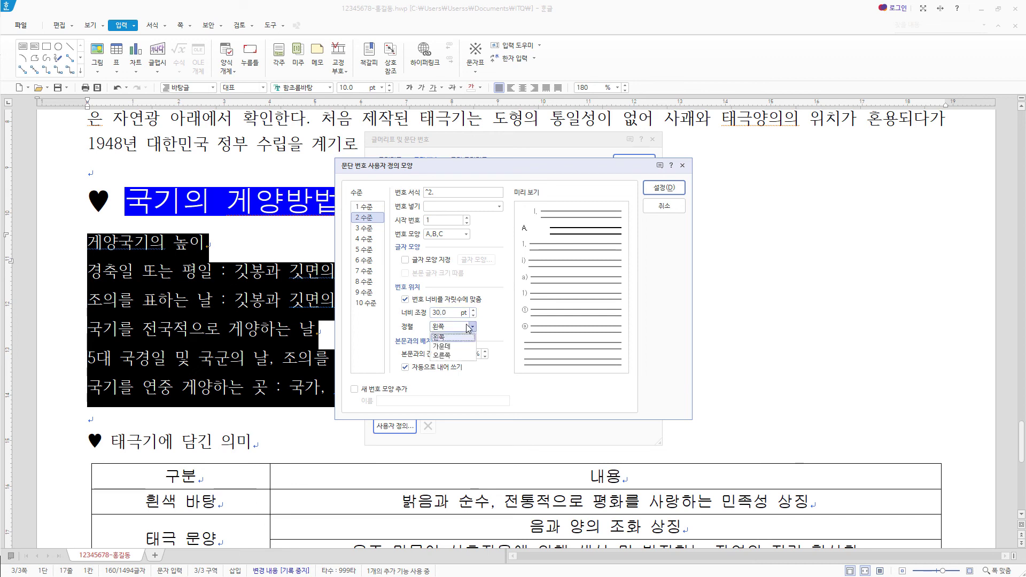
left_click(461, 363)
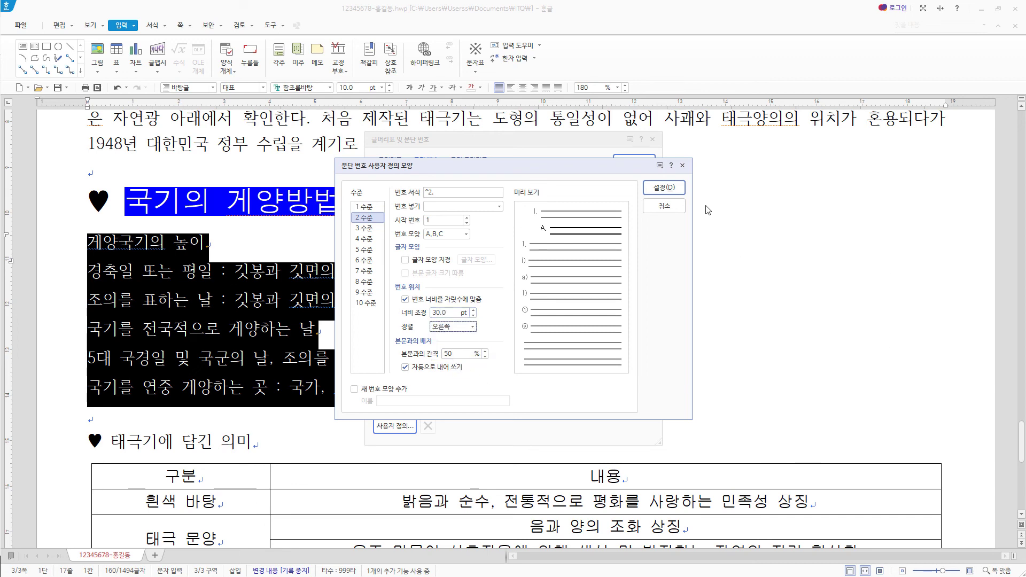
left_click(664, 187)
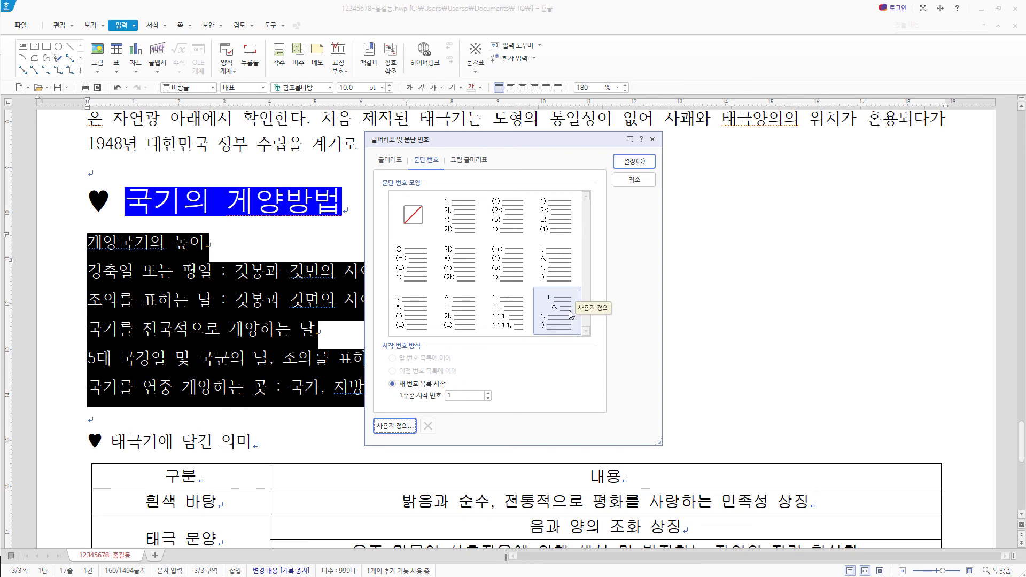
left_click(646, 168)
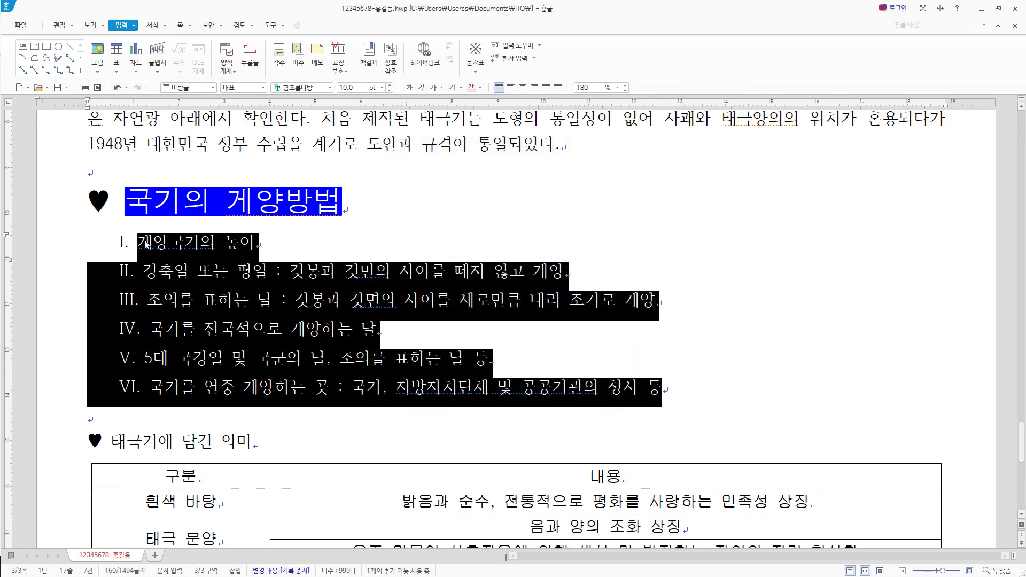
Step: Demote the two lines under 게양국기의 높이 and the two under 국기를 전국적으로 게양하는 날 to numbering level 2
left_click_drag(656, 302, 127, 278)
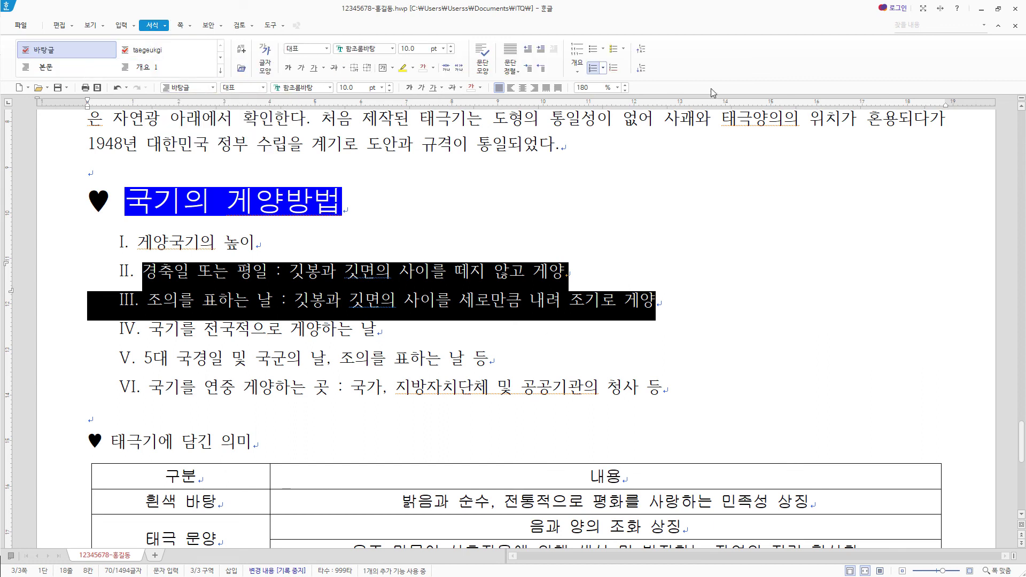
left_click(644, 71)
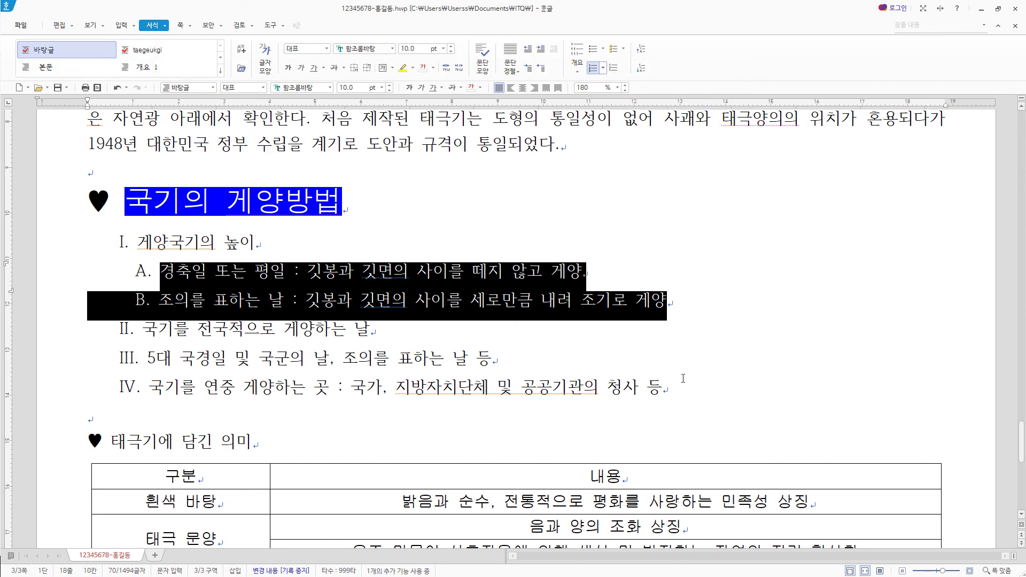
left_click_drag(694, 391, 99, 359)
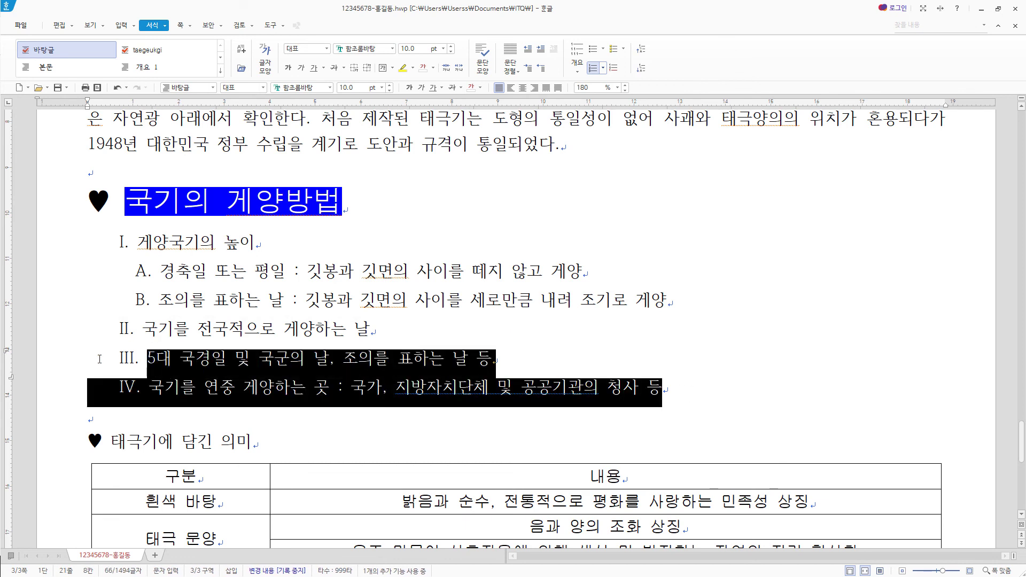
left_click(640, 70)
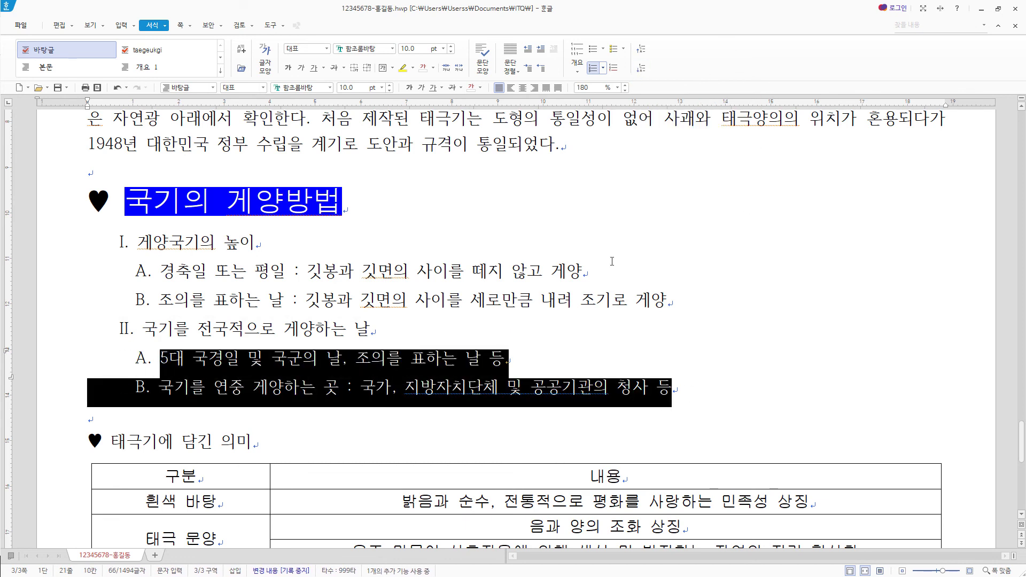
Step: Format the heading ♥ 태극기에 담긴 의미 in 돋움 at 18 pt
scroll(450, 371, "down", 3)
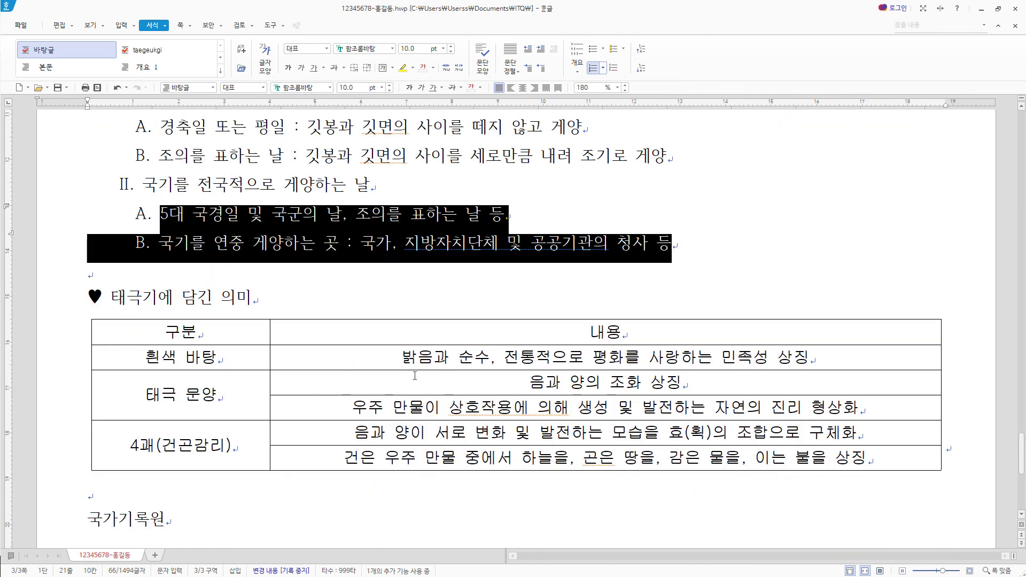
left_click_drag(291, 308, 41, 301)
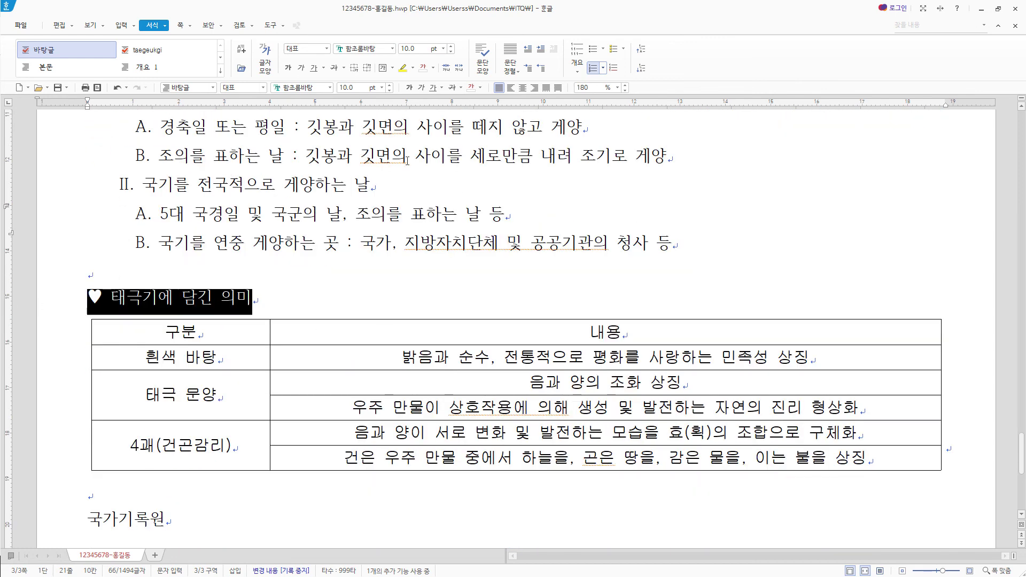
left_click(330, 88)
left_click(345, 102)
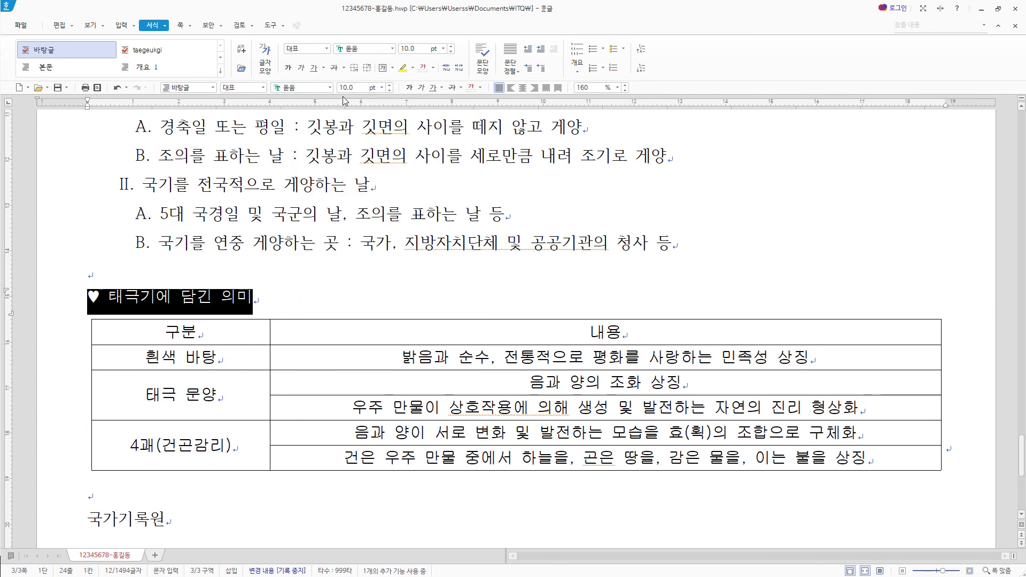
left_click(359, 87)
type("18")
key("Return")
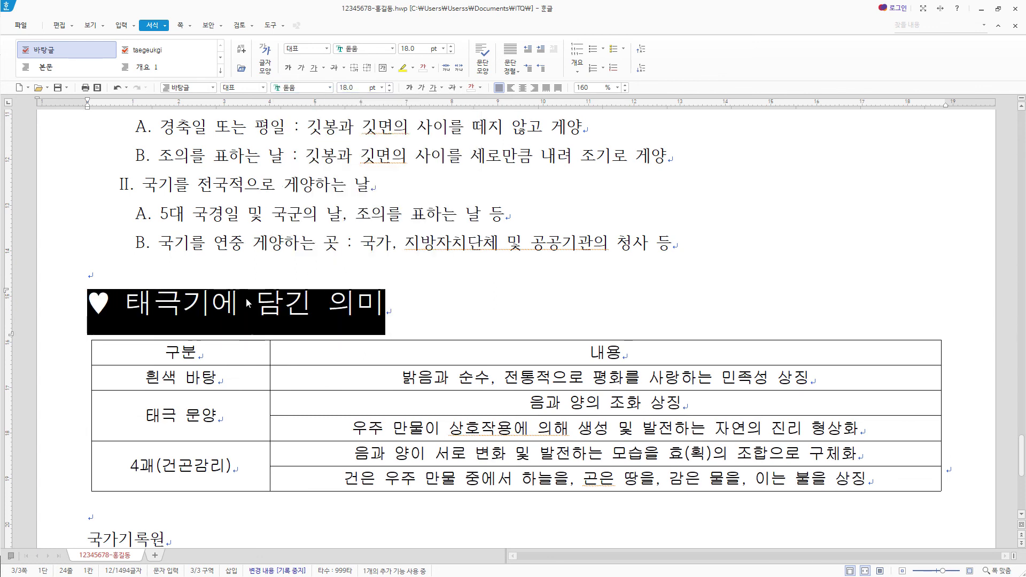
Step: Underline the heading words 태극기에 담긴 의미, leaving out the heart
left_click(125, 304)
key("shift+Right")
key("shift+Right")
key("shift+Right")
key("shift+Right")
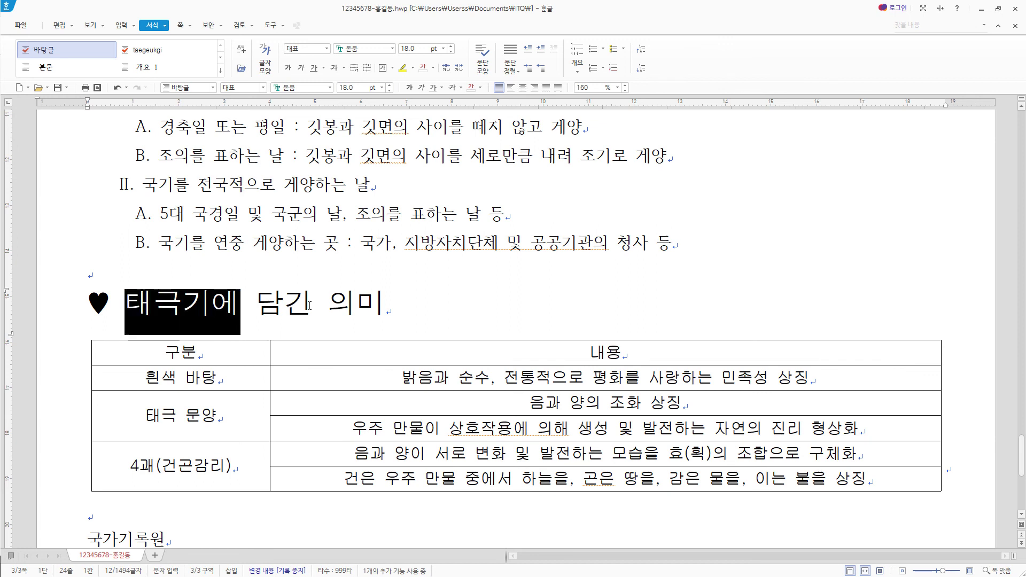
left_click(383, 306, "shift")
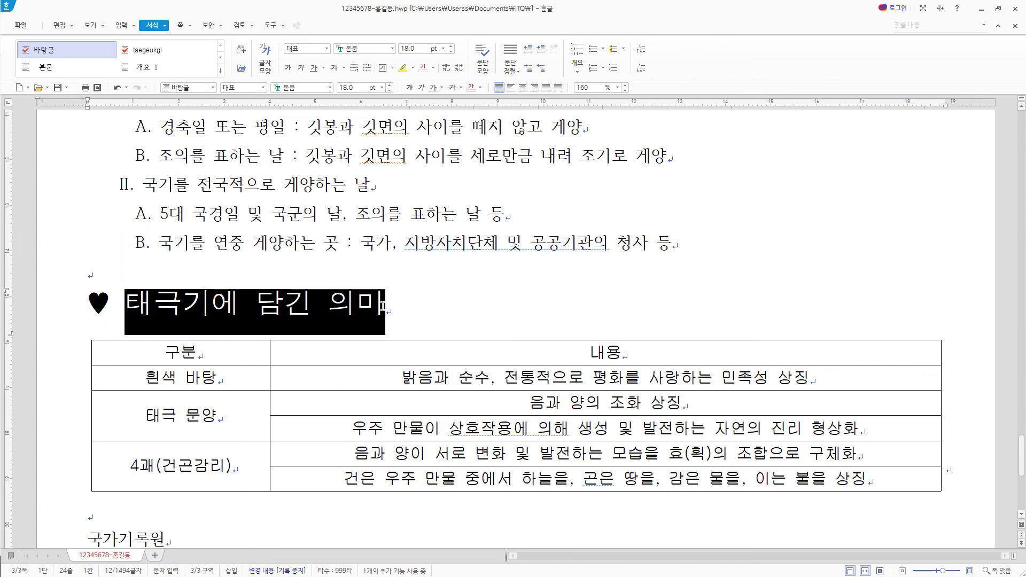
left_click(433, 88)
left_click(133, 320)
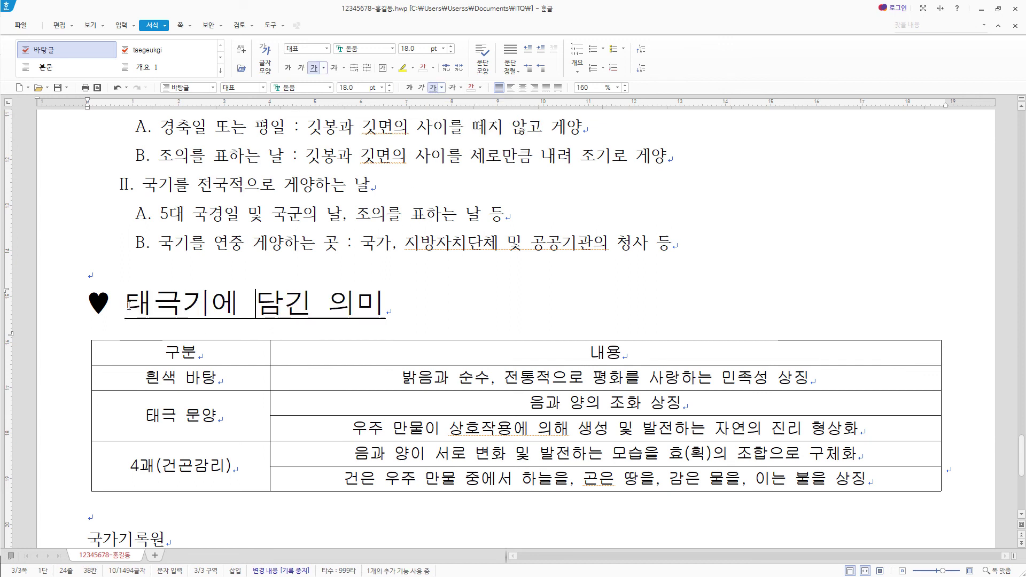
Step: Add hollow-circle emphasis marks above the word 태극기 in the heading
left_click_drag(126, 307, 212, 313)
right_click(213, 313)
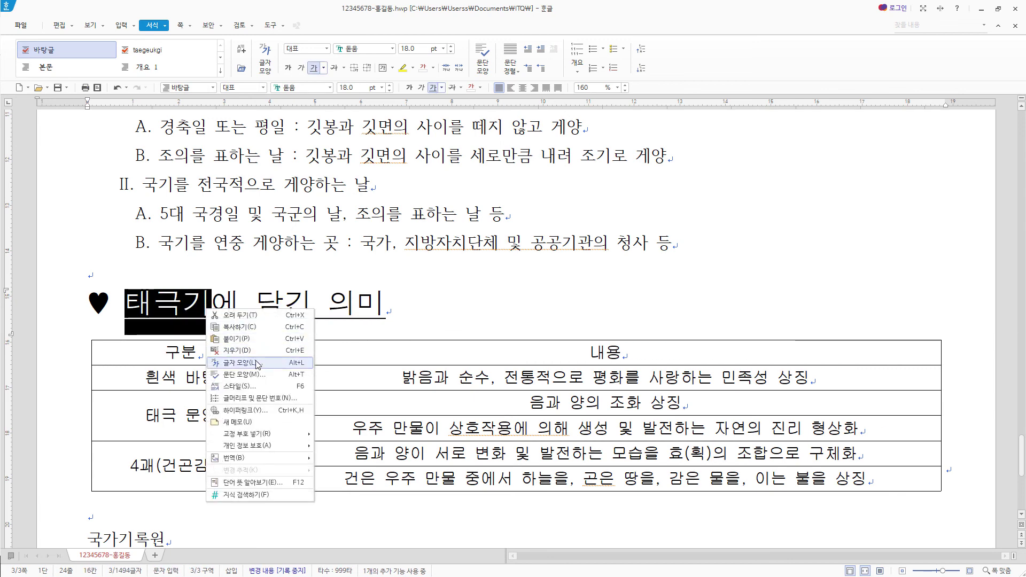
left_click(240, 363)
left_click(405, 176)
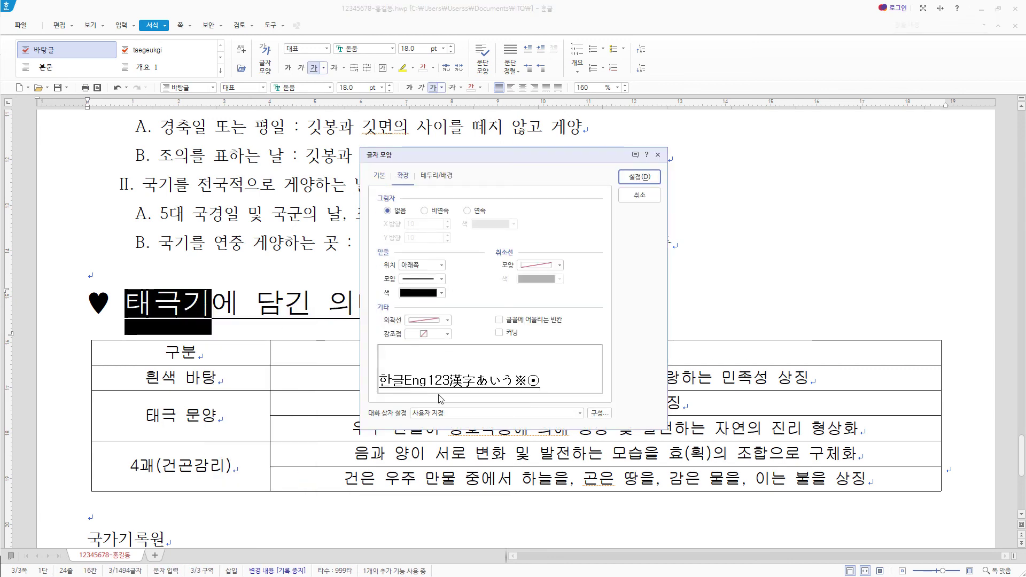
left_click(441, 337)
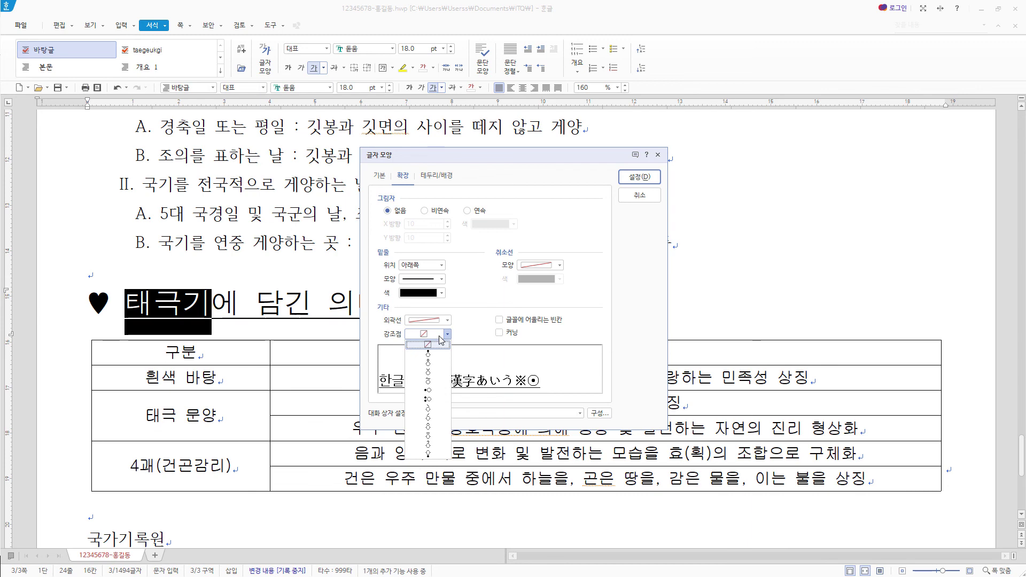
left_click(438, 364)
left_click(640, 177)
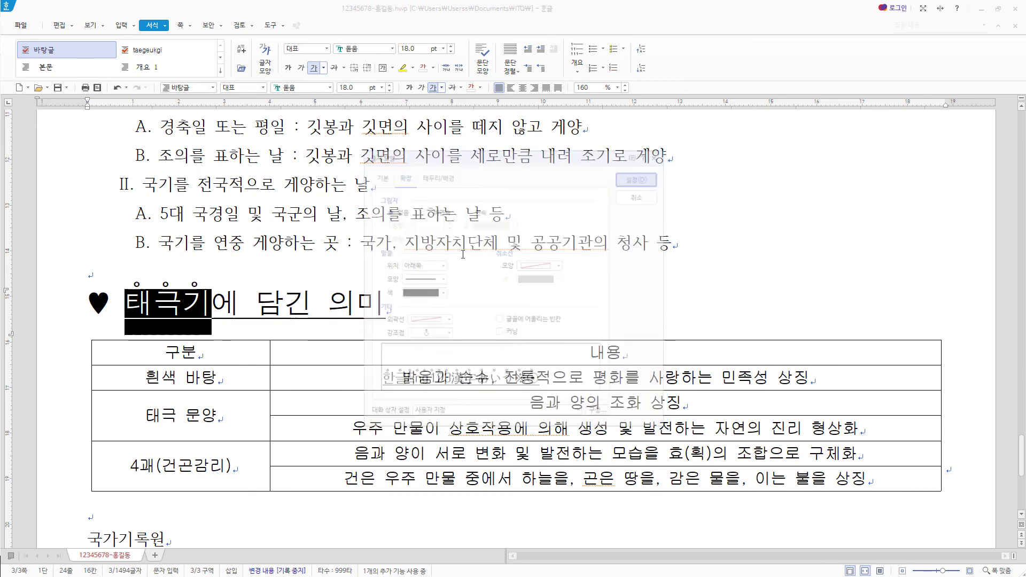
Step: Add the same hollow-circle emphasis marks above the word 의미 in the heading
double_click(369, 304)
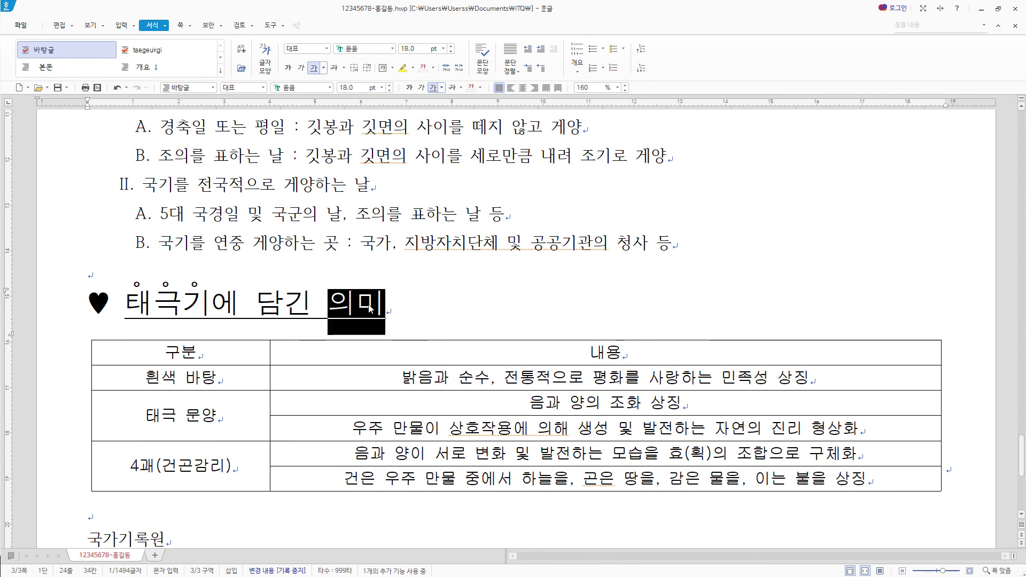
right_click(370, 306)
left_click(412, 359)
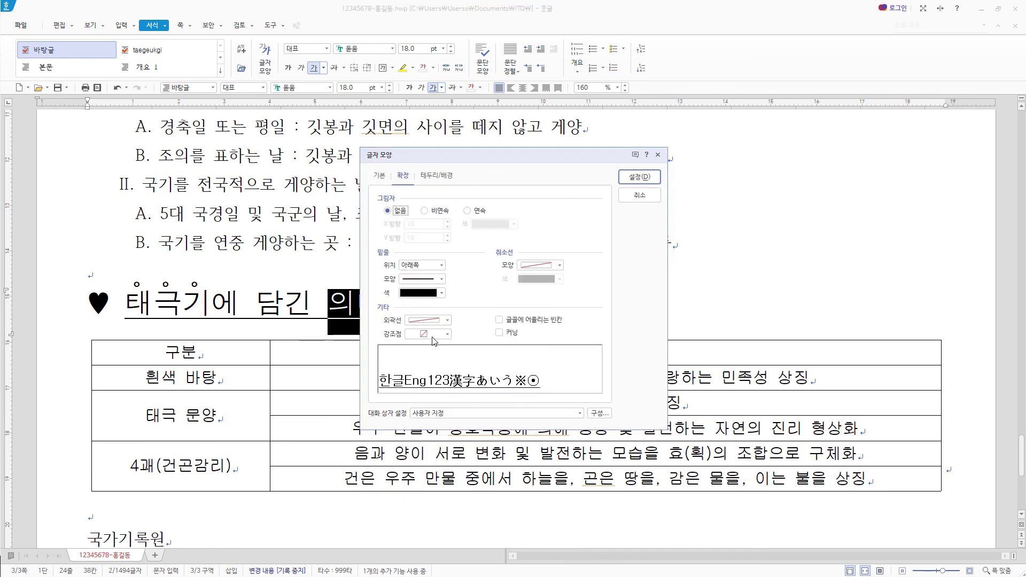
left_click(441, 338)
left_click(438, 363)
left_click(640, 177)
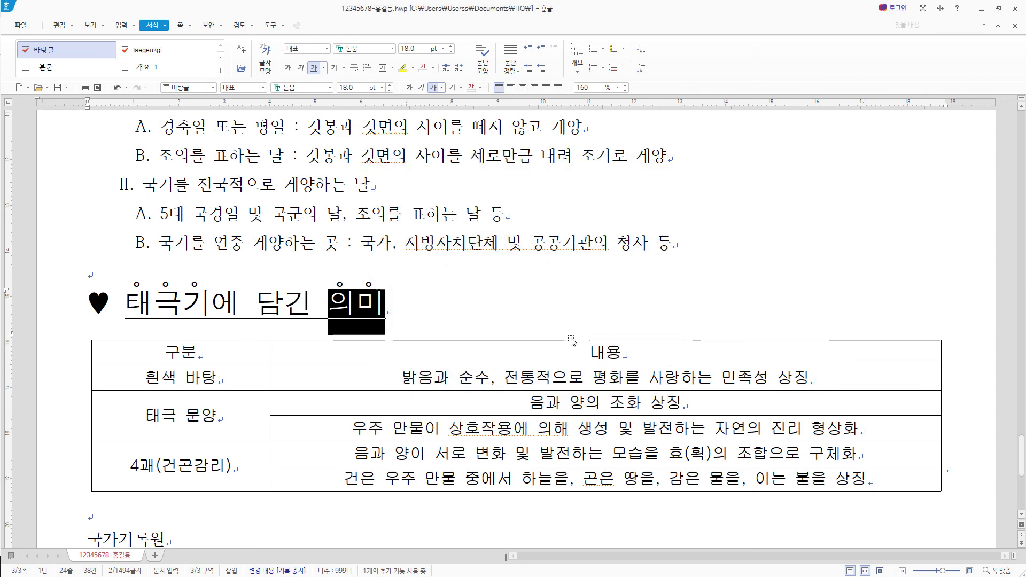
Step: Apply a 0.5 mm double line to the top and bottom outer borders of the whole table under the heart heading
left_click_drag(208, 357, 849, 437)
scroll(849, 437, "down", 2)
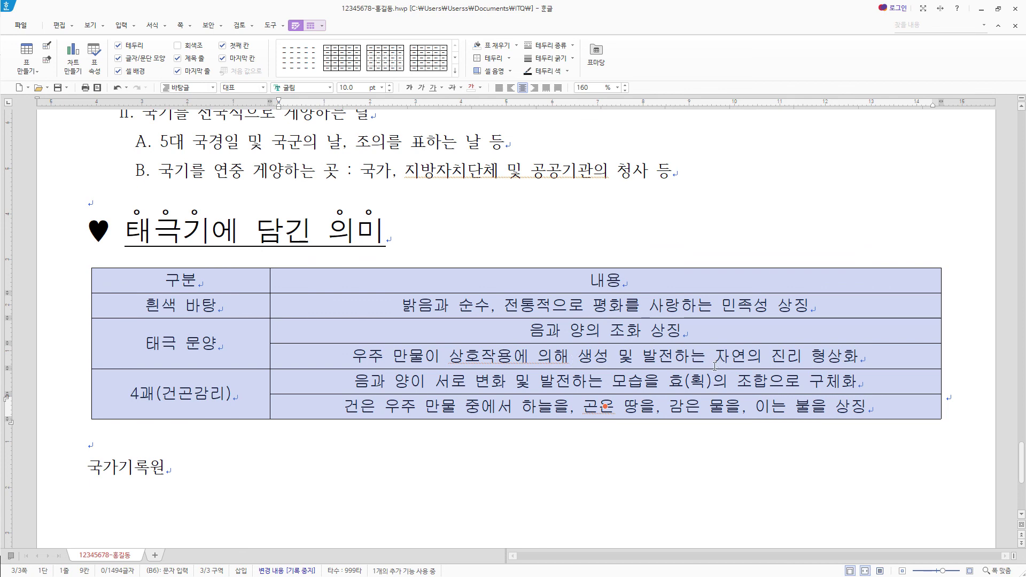
key("l")
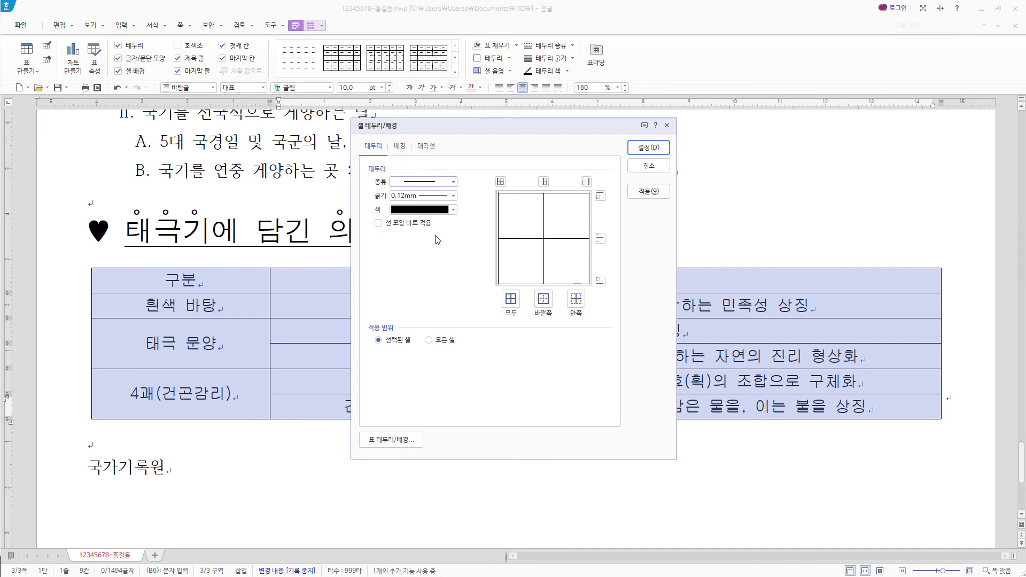
left_click(454, 182)
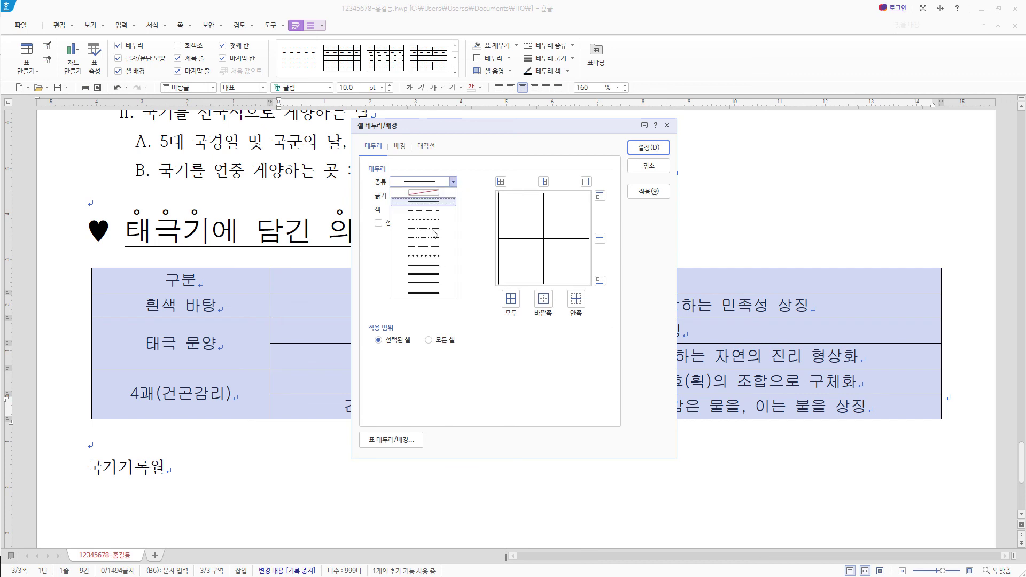
left_click(436, 267)
left_click(601, 196)
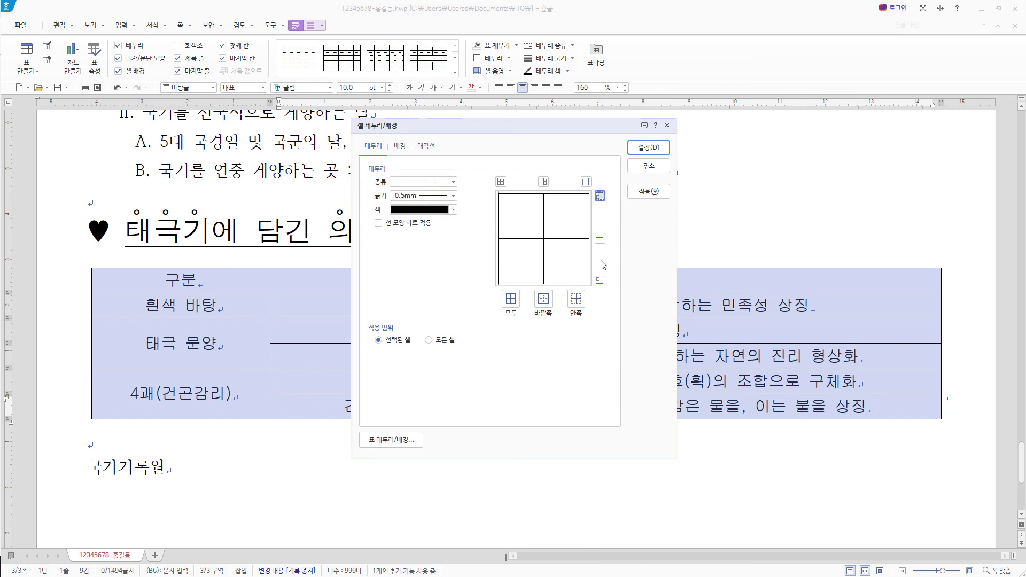
left_click(600, 283)
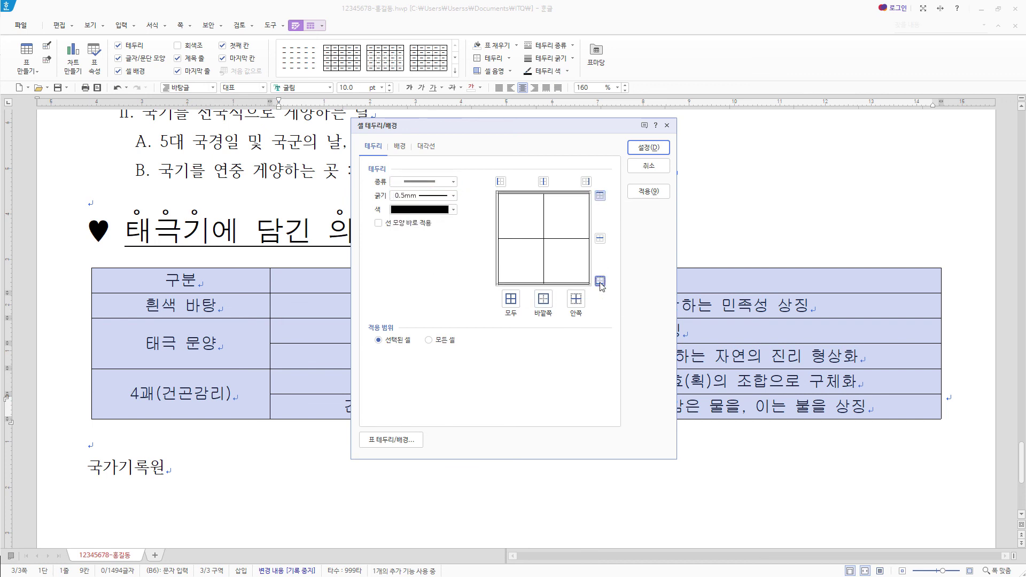
Step: Set the table's left and right outer borders to no line and apply the border settings
left_click(453, 182)
left_click(447, 193)
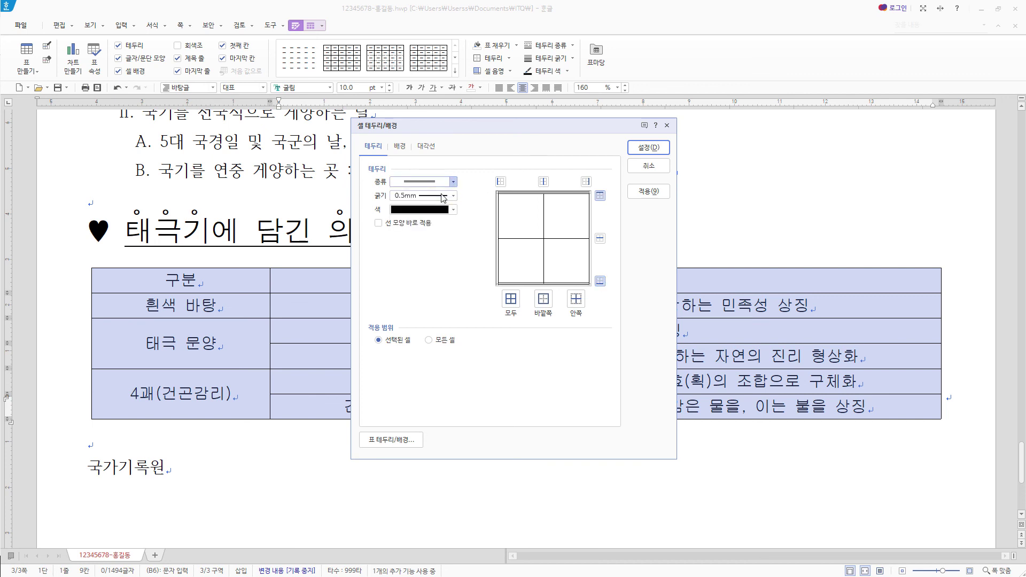
left_click(501, 181)
left_click(585, 182)
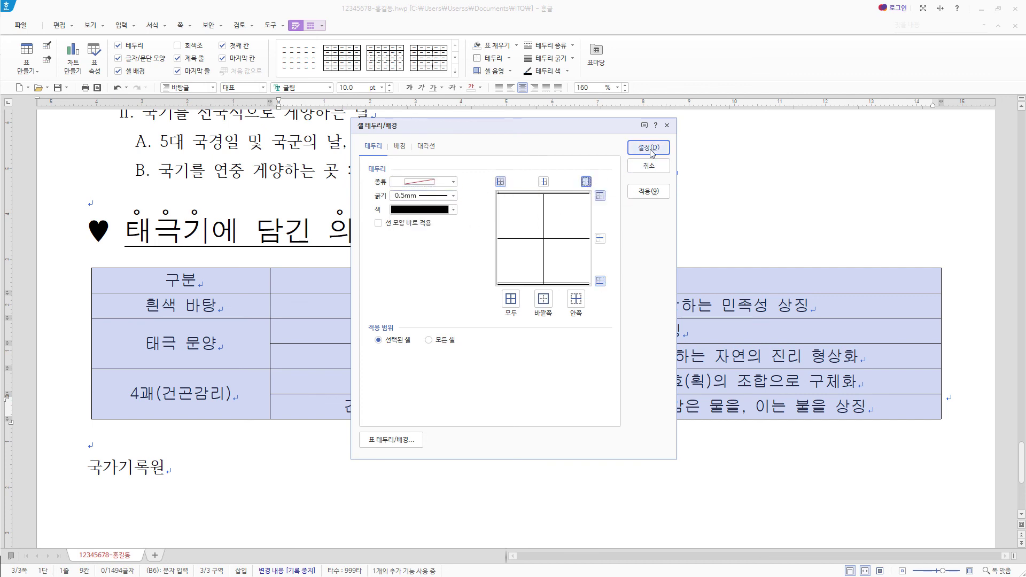
left_click(649, 147)
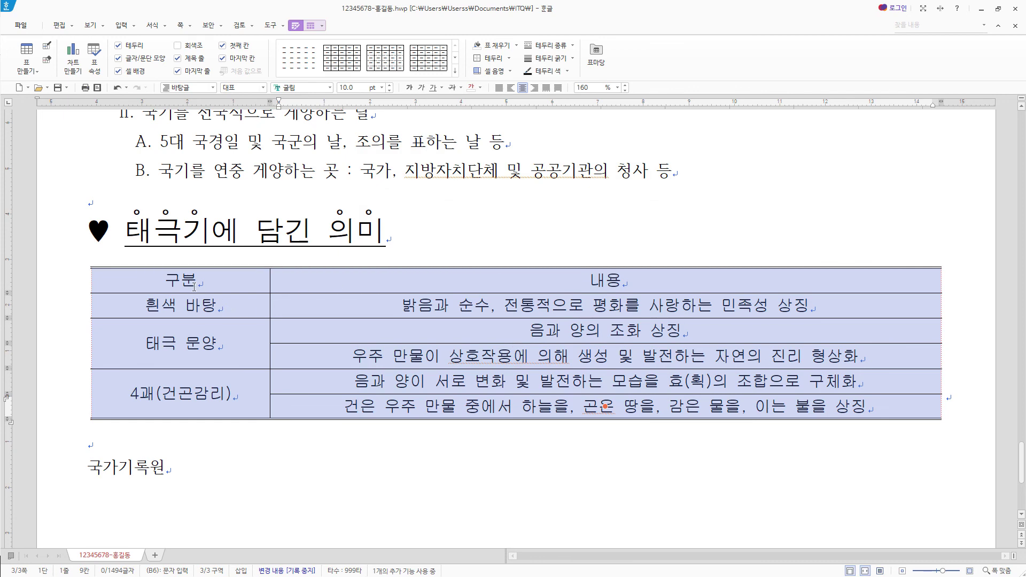
Step: Set a 0.5 mm double line as the bottom border of the table's header row (구분, 내용)
left_click(206, 284)
left_click_drag(206, 284, 775, 285)
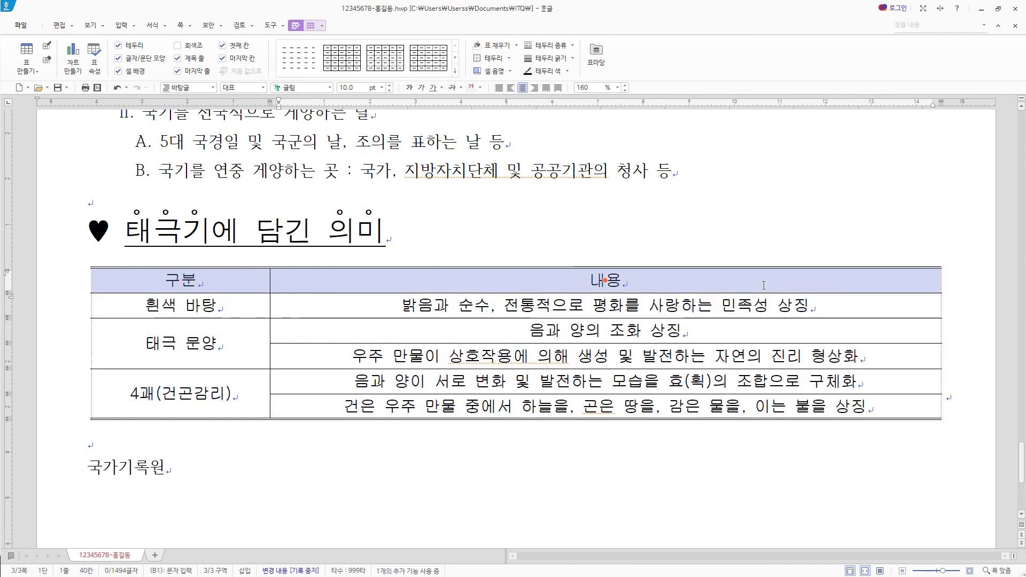
key("l")
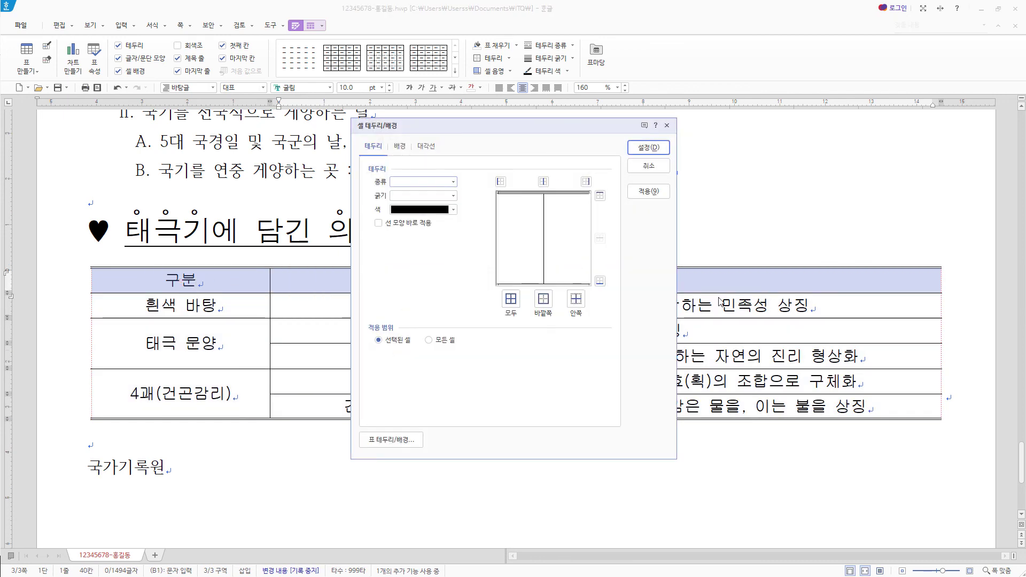
left_click(454, 182)
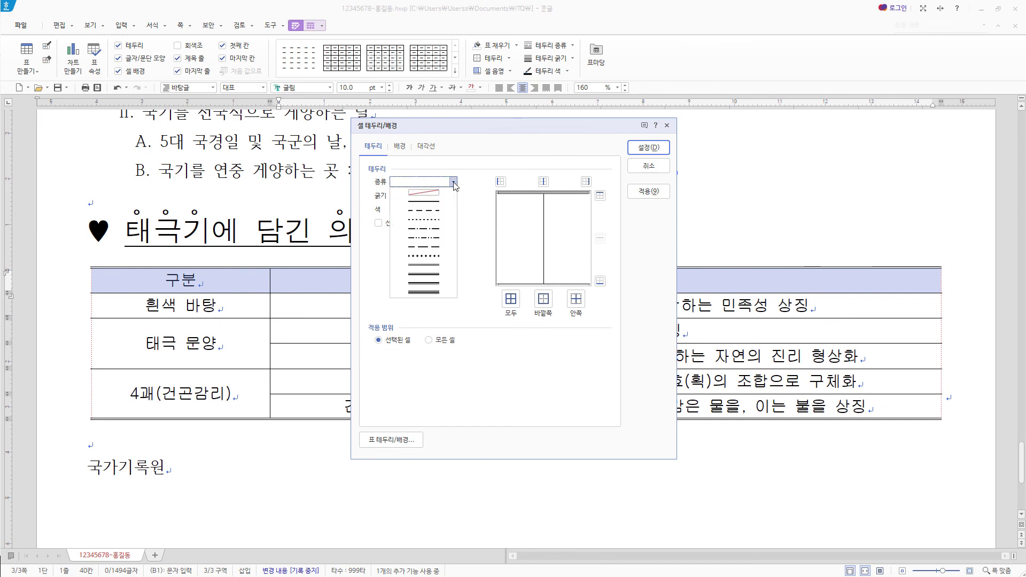
left_click(428, 265)
left_click(601, 281)
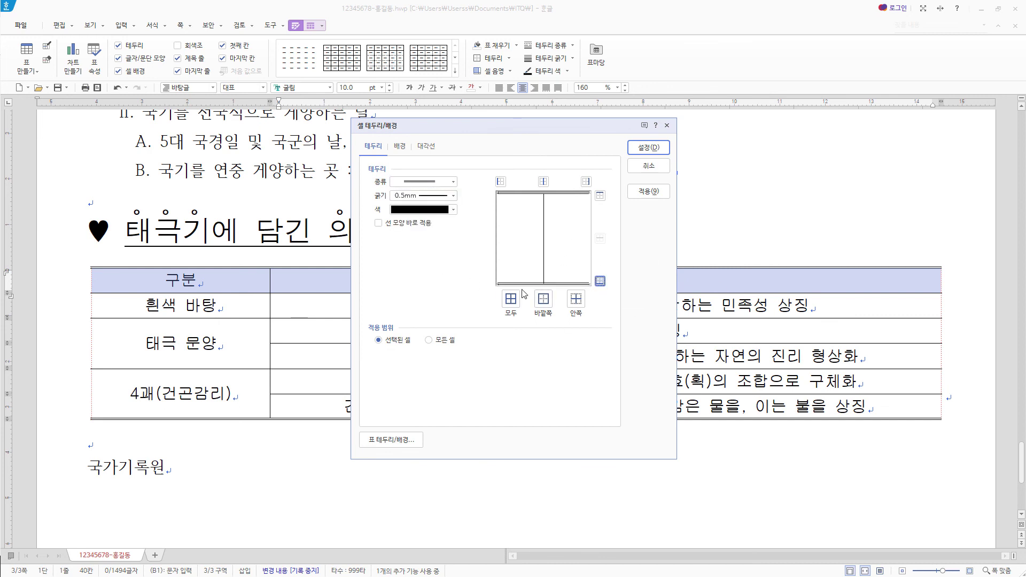
Step: Fill the header row with a 가로 gradient from white to yellow and apply the cell settings
left_click(400, 146)
left_click(381, 235)
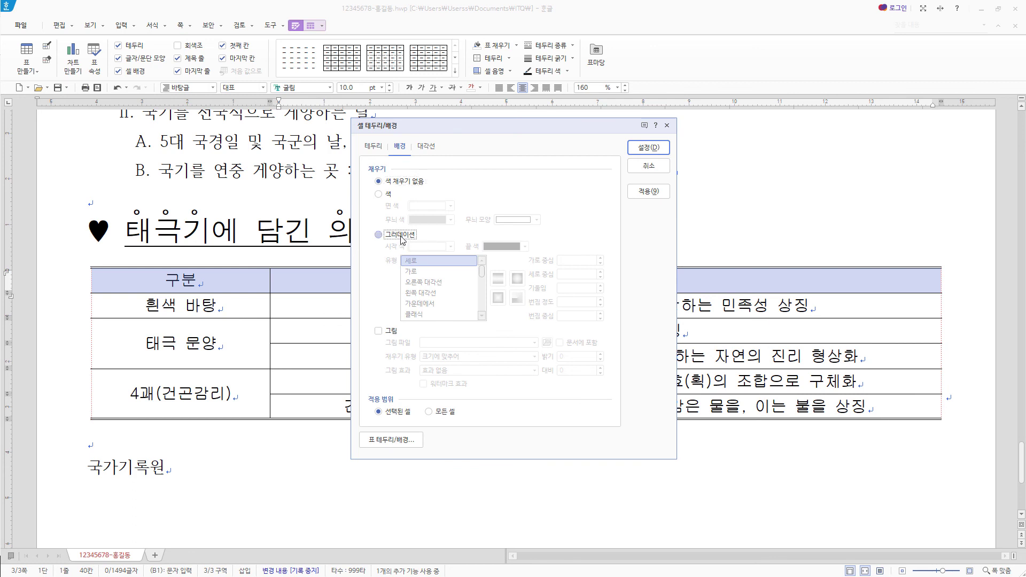
left_click(422, 272)
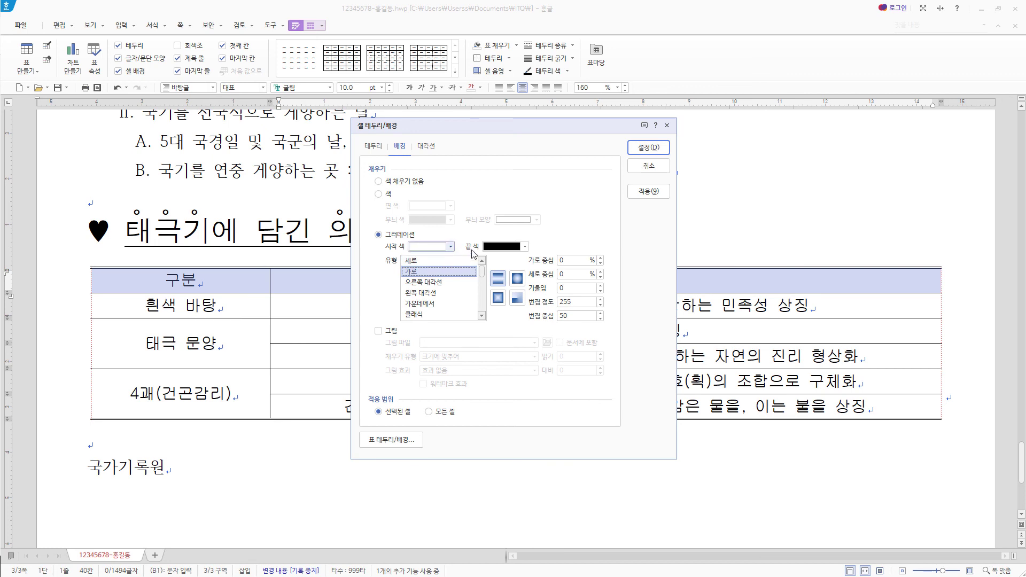
left_click(513, 253)
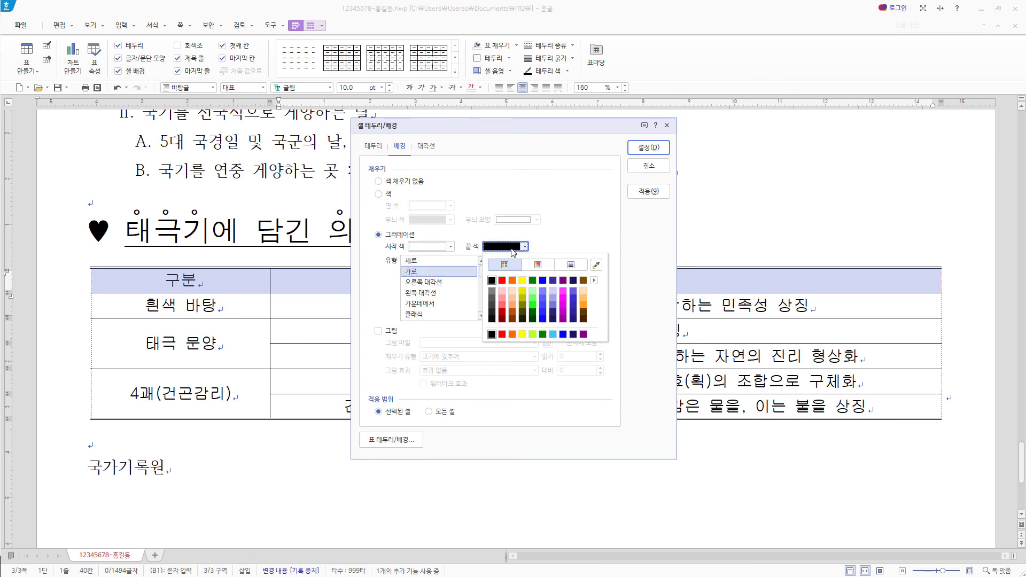
left_click(523, 334)
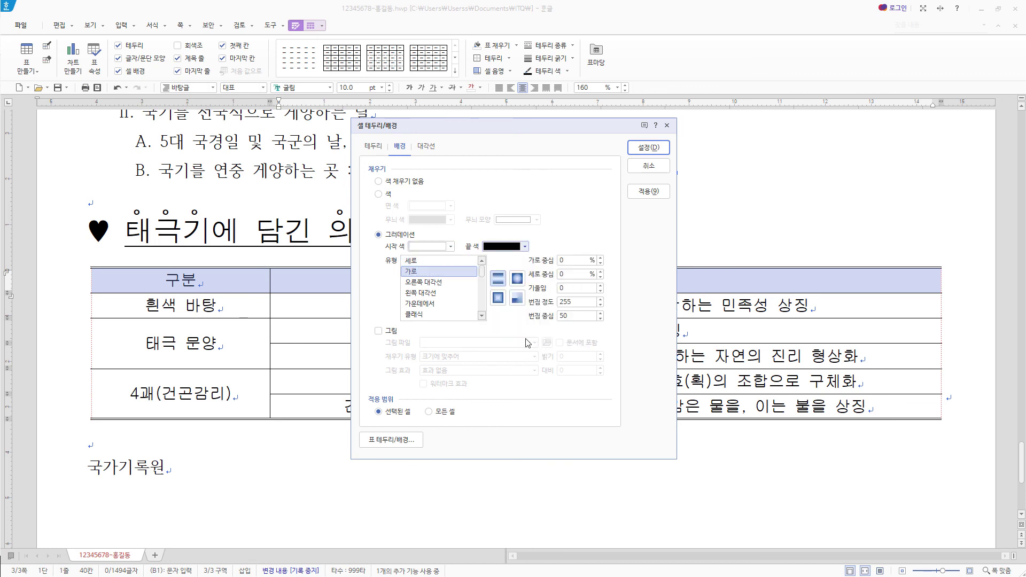
left_click(651, 148)
Step: Format the closing line 국가기록원 below the table in bold 궁서 at 24 pt
scroll(189, 396, "down", 2)
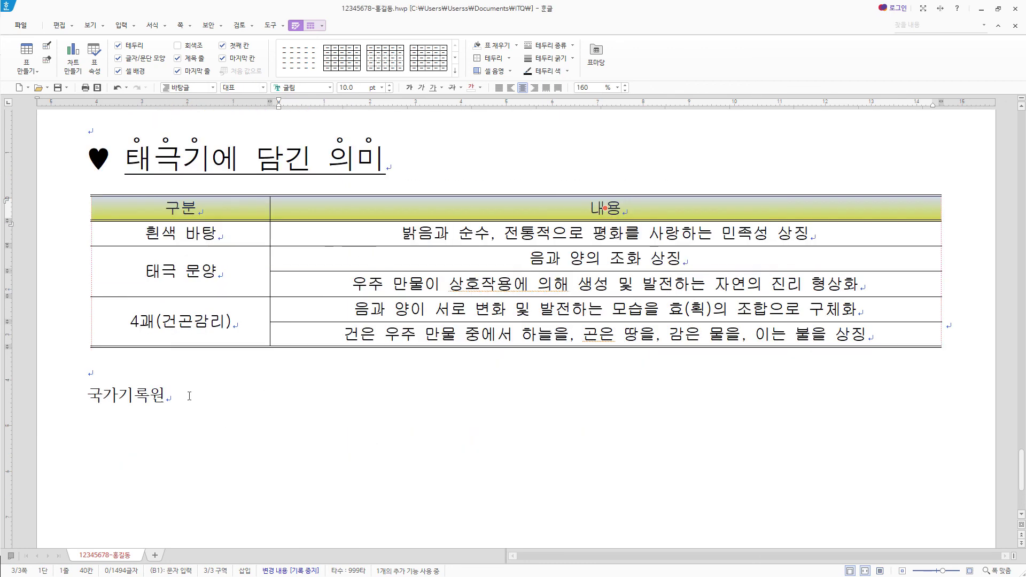
left_click_drag(189, 396, 58, 393)
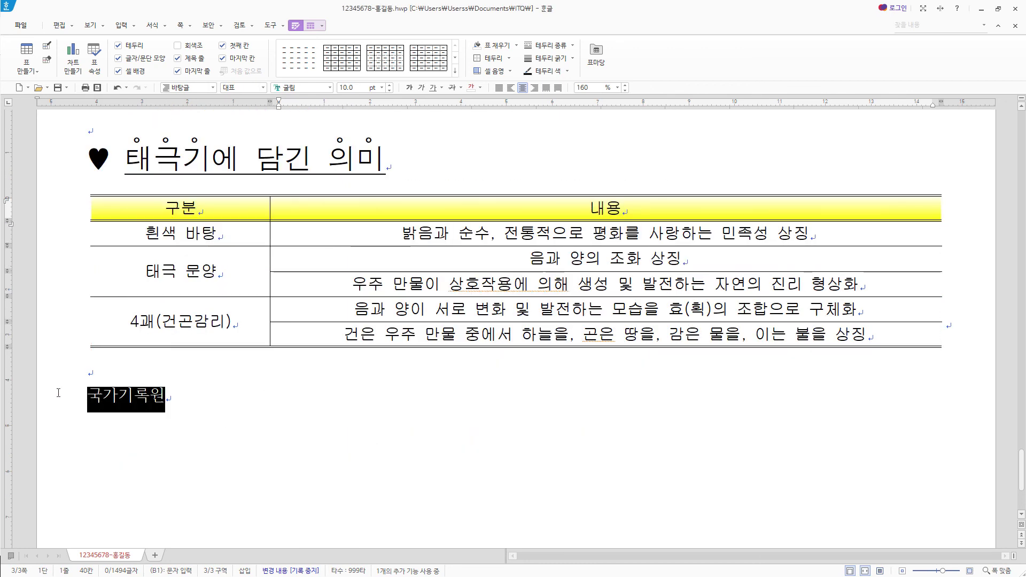
right_click(140, 402)
left_click(212, 438)
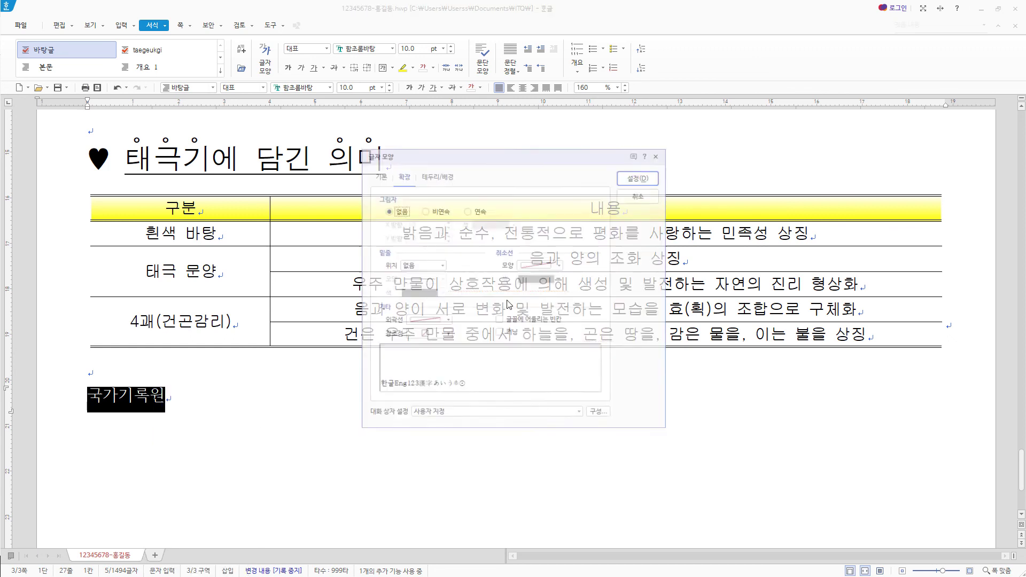
left_click(533, 229)
key("BackSpace")
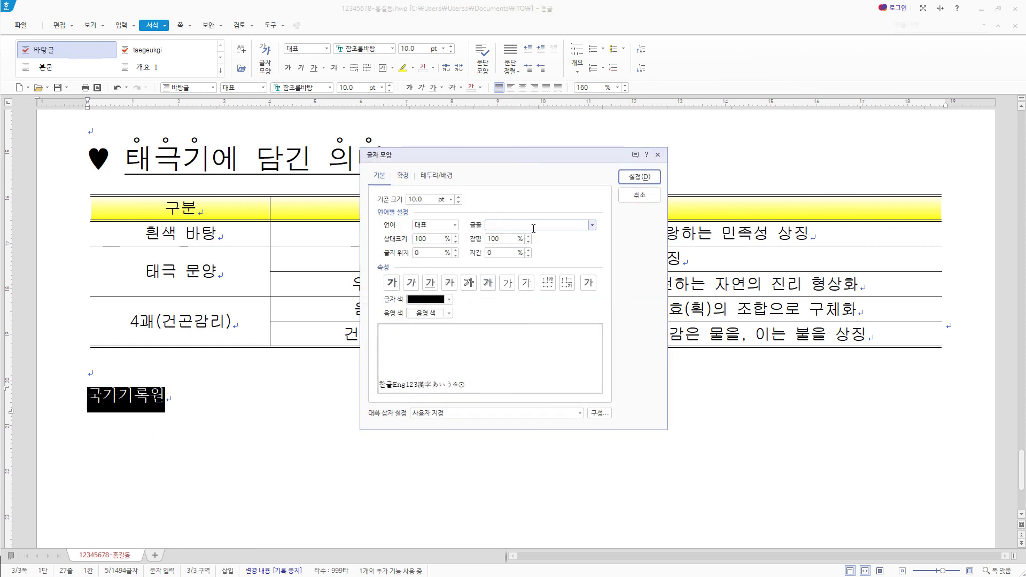
type("궁서")
left_click(505, 236)
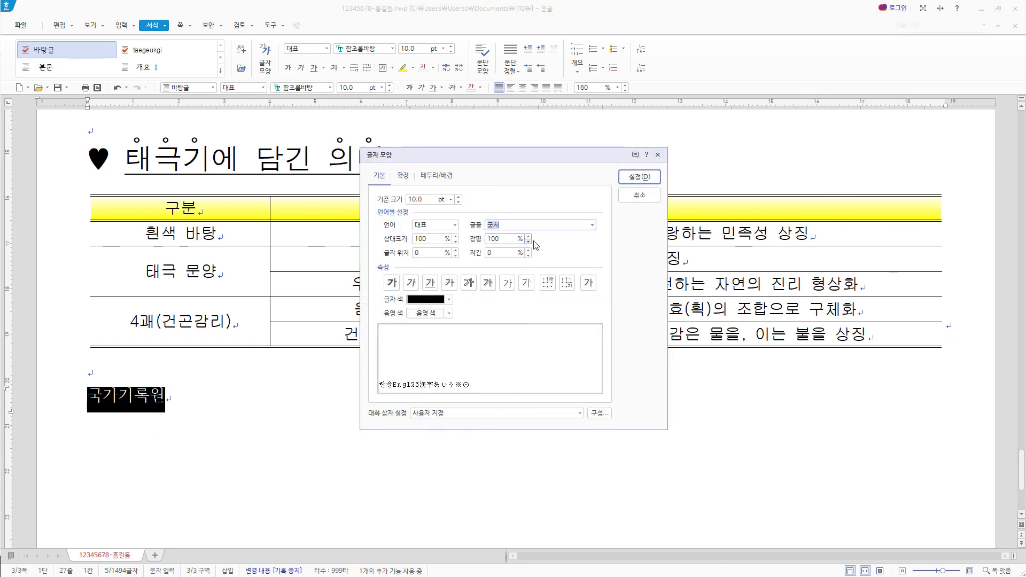
double_click(427, 200)
type("24")
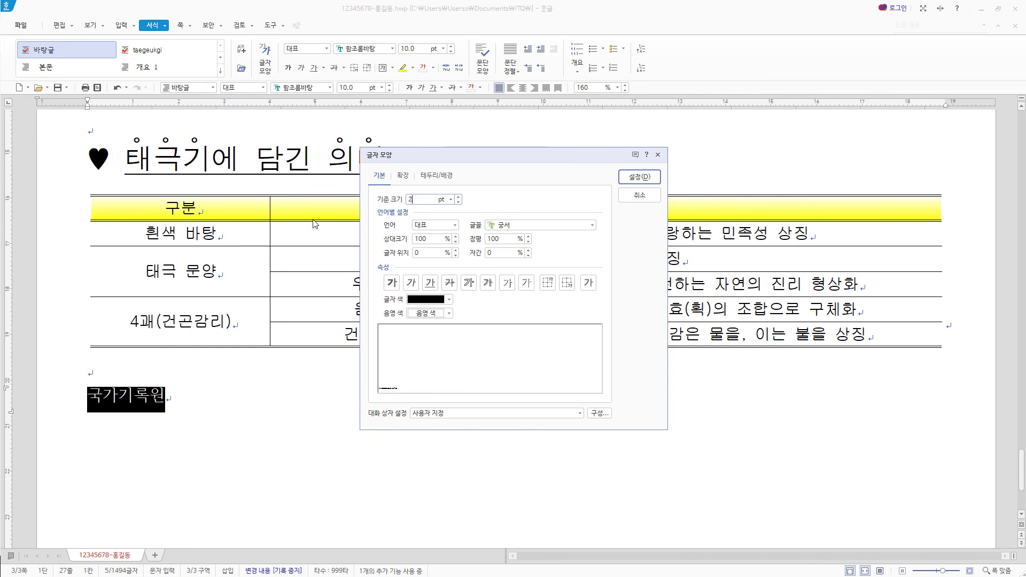
left_click(397, 287)
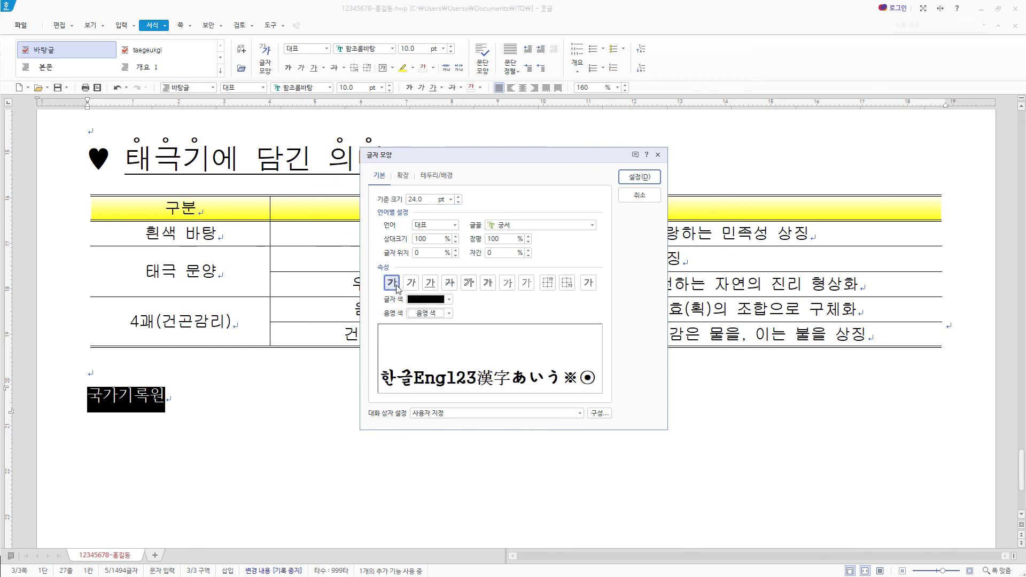
Step: Set the character width (장평) of 국가기록원 to 95% and right-align the line
left_click_drag(503, 240, 383, 235)
type("95")
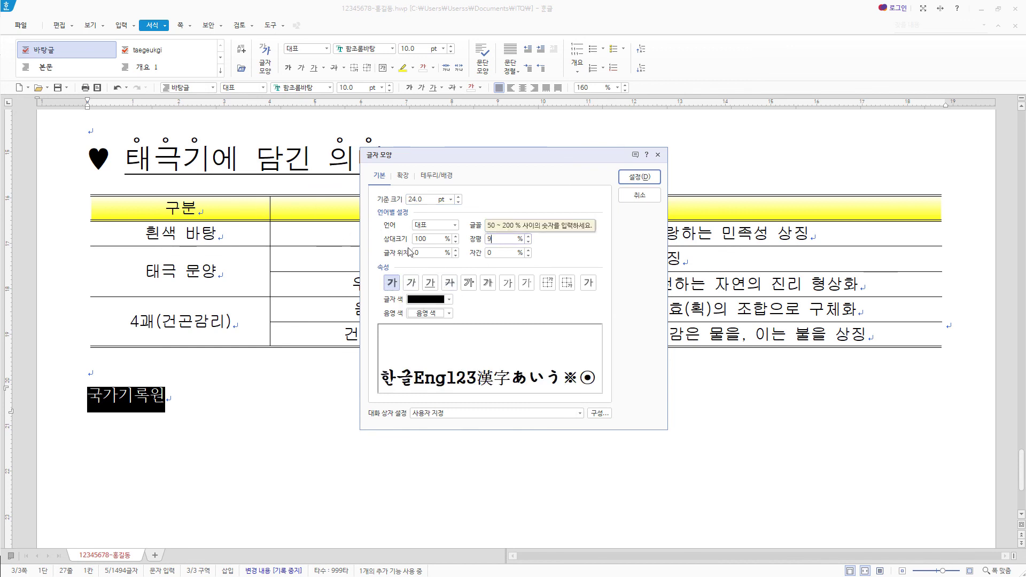
left_click(659, 181)
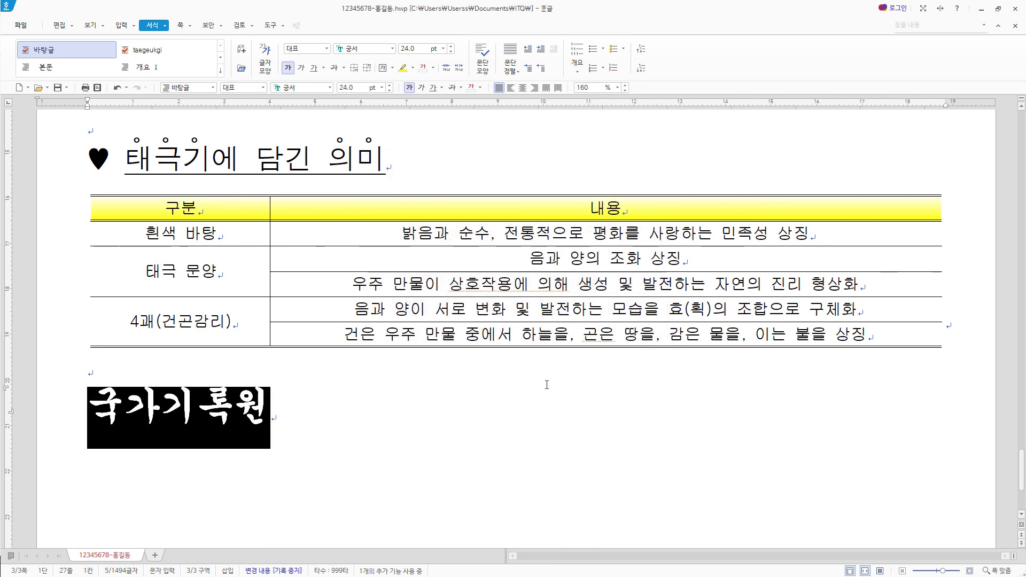
left_click(534, 88)
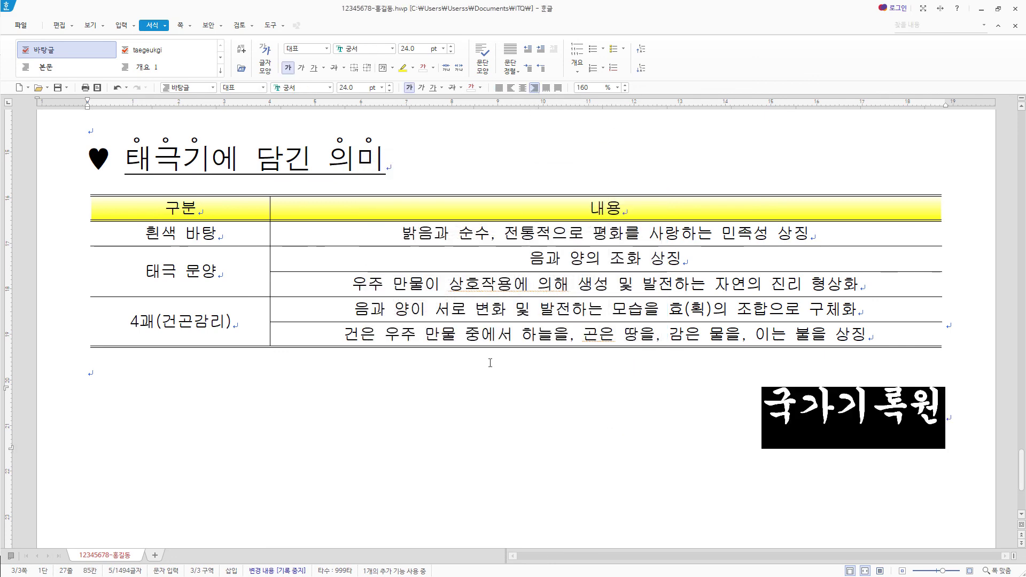
Step: Insert a page number at the page's bottom right in i,ii,iii format, without dashes, starting at 6
scroll(539, 436, "down", 4)
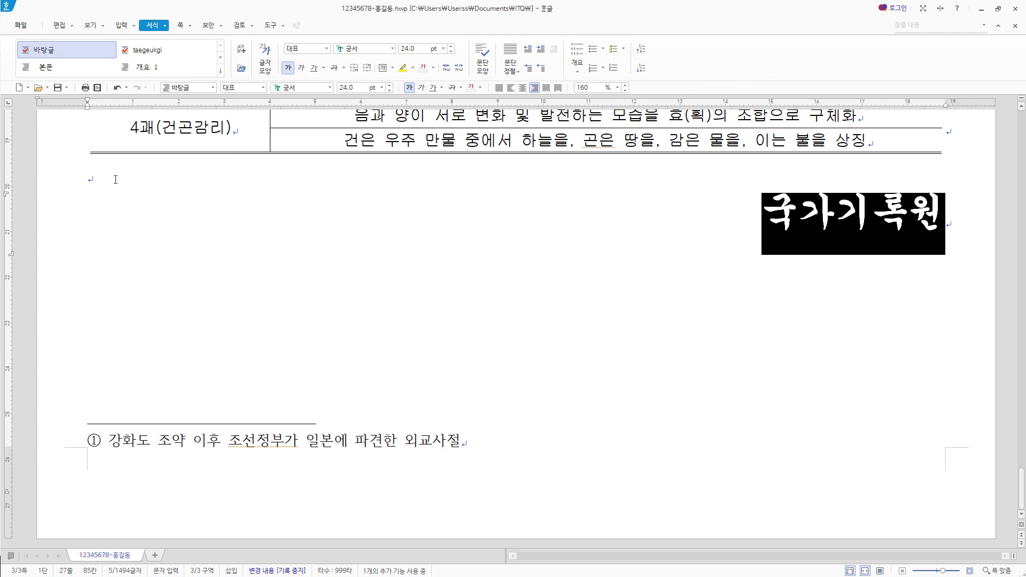
left_click(116, 180)
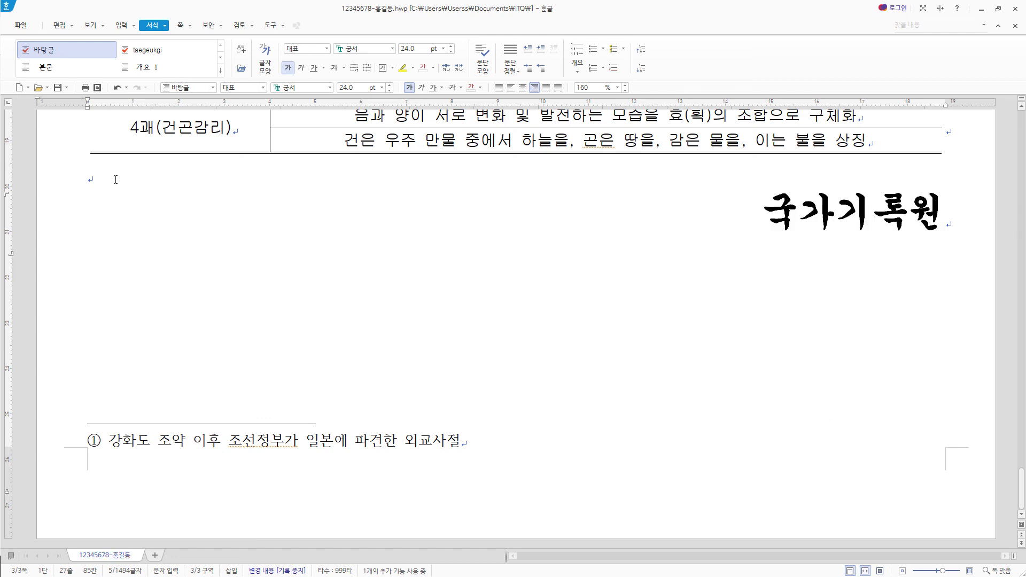
left_click(180, 26)
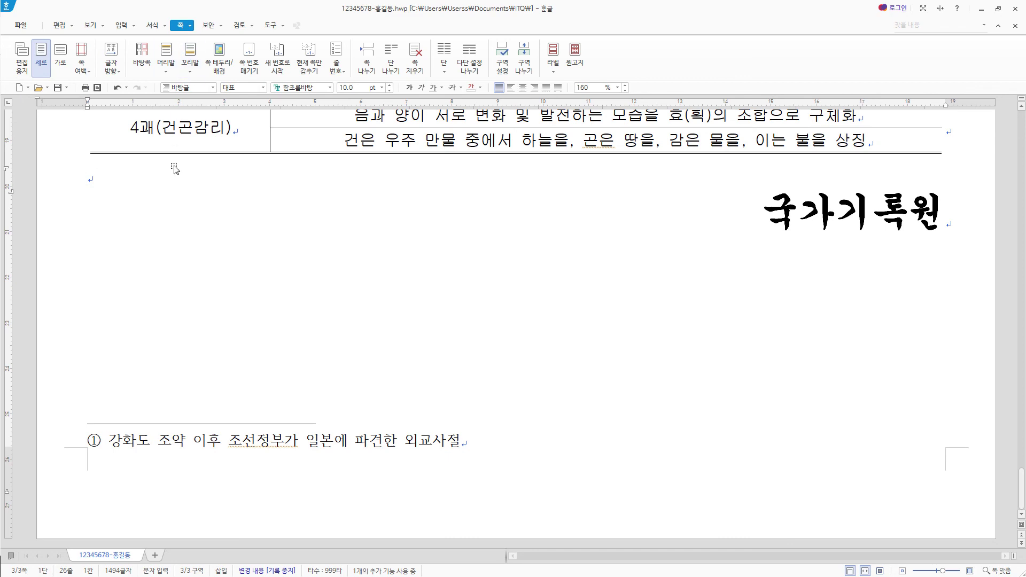
left_click(251, 69)
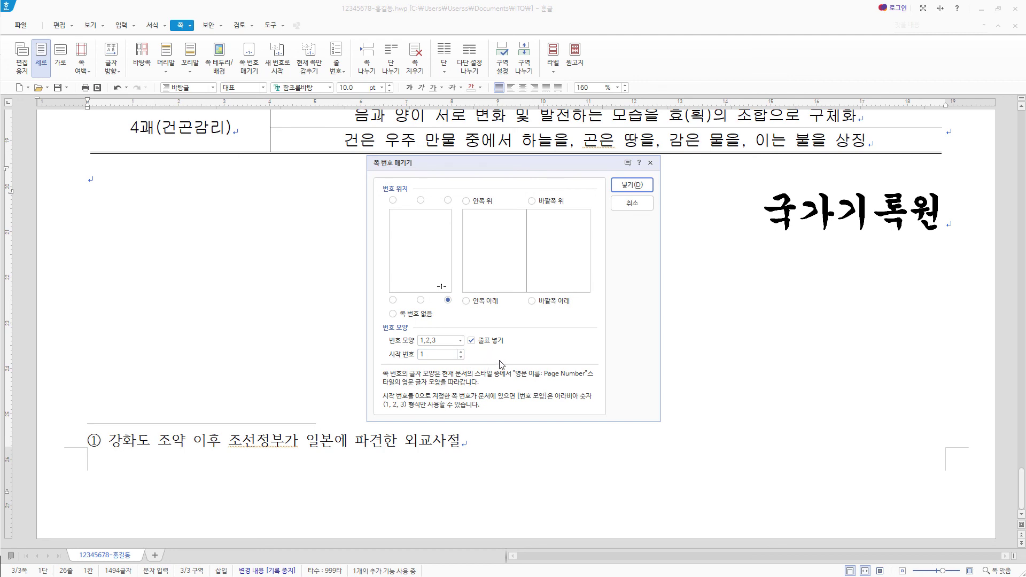
left_click(457, 342)
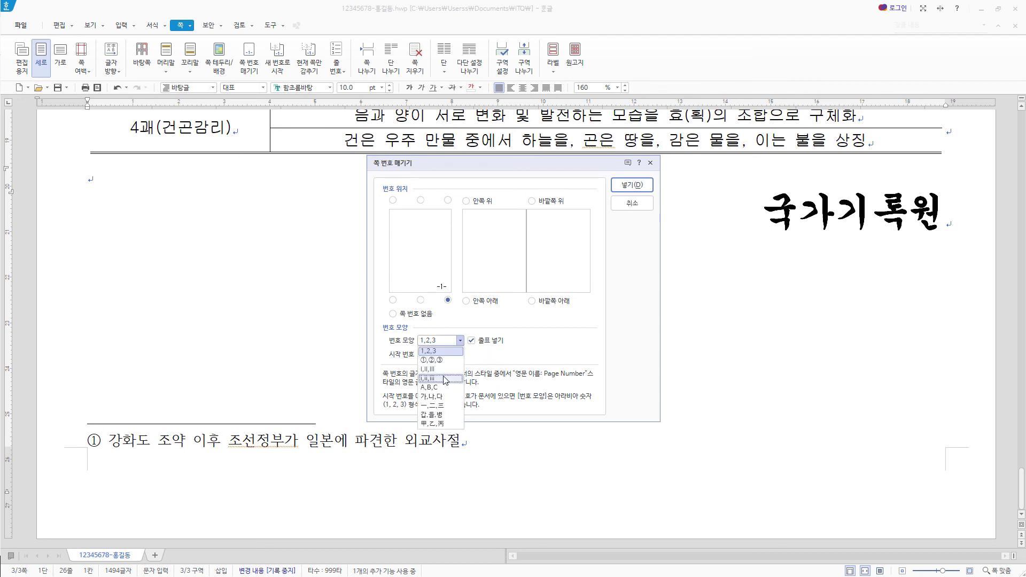
left_click(444, 379)
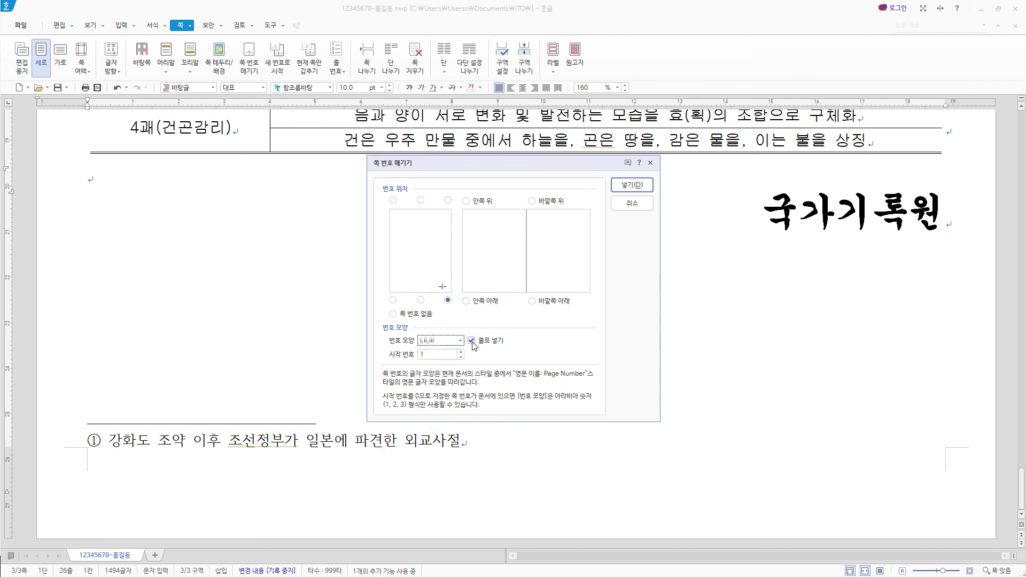
left_click(472, 342)
key("Tab")
type("6")
left_click(644, 188)
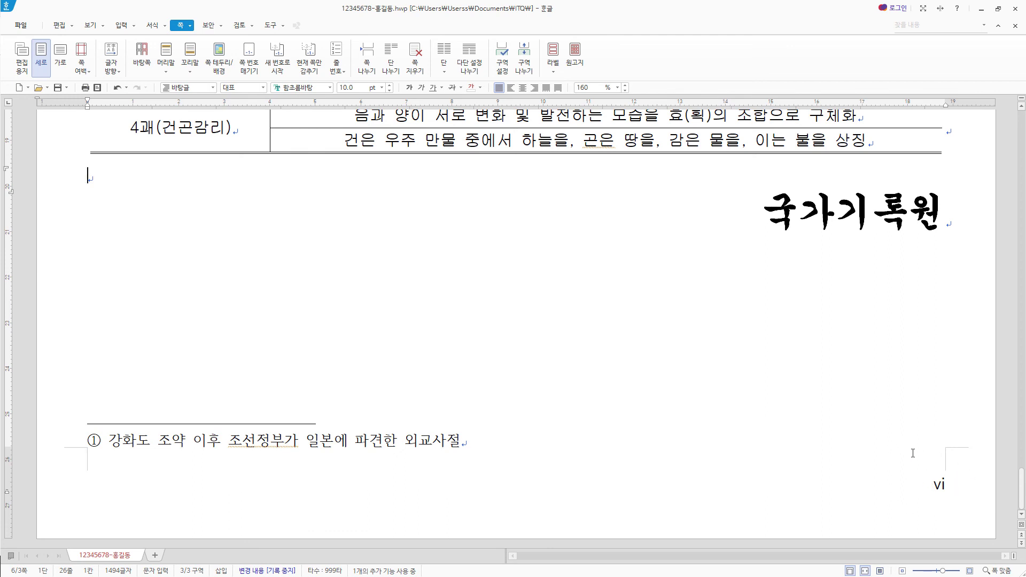
scroll(716, 458, "up", 3)
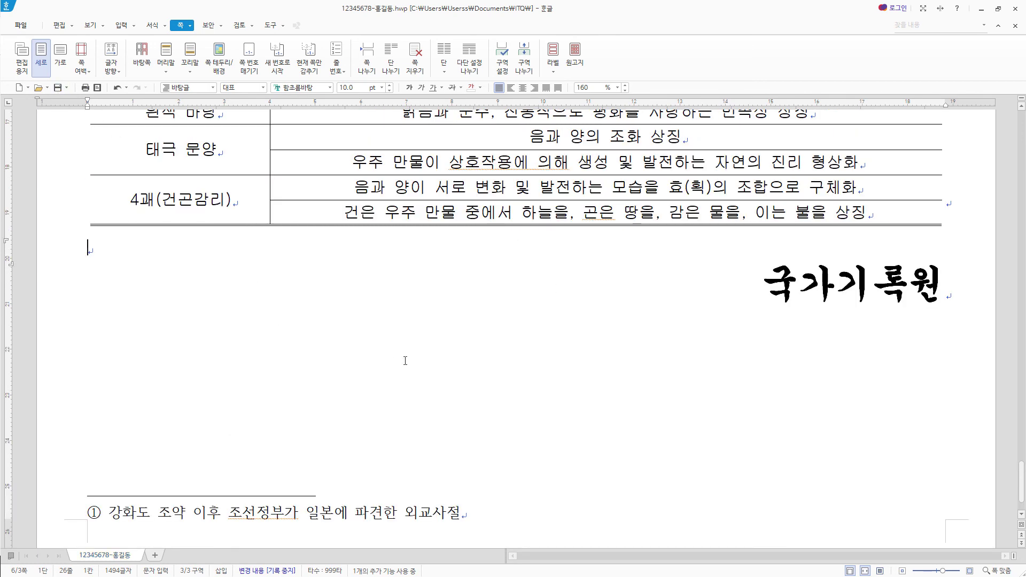
scroll(600, 413, "up", 3)
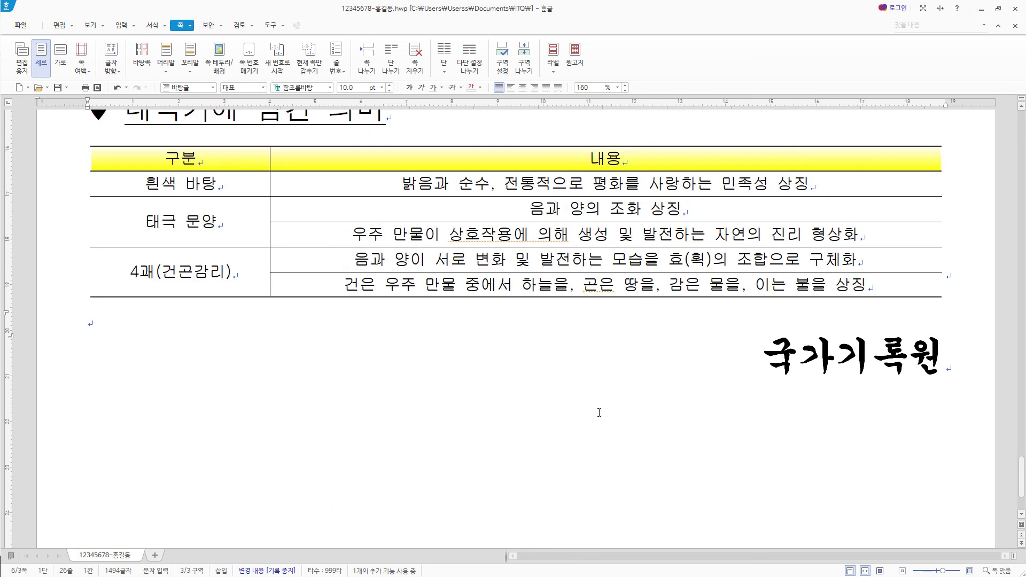